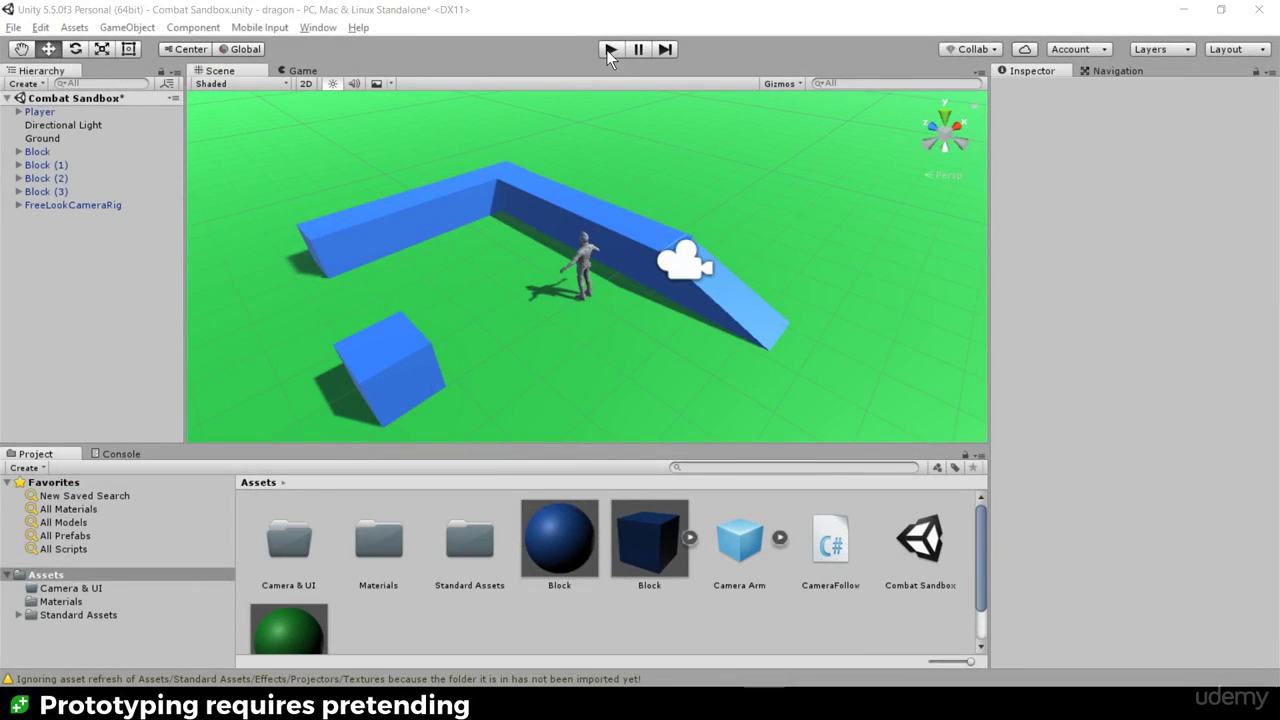
Play-test the Combat Sandbox scene by running the character around the blue blocks in several directions, and stop play mode.
click(609, 49)
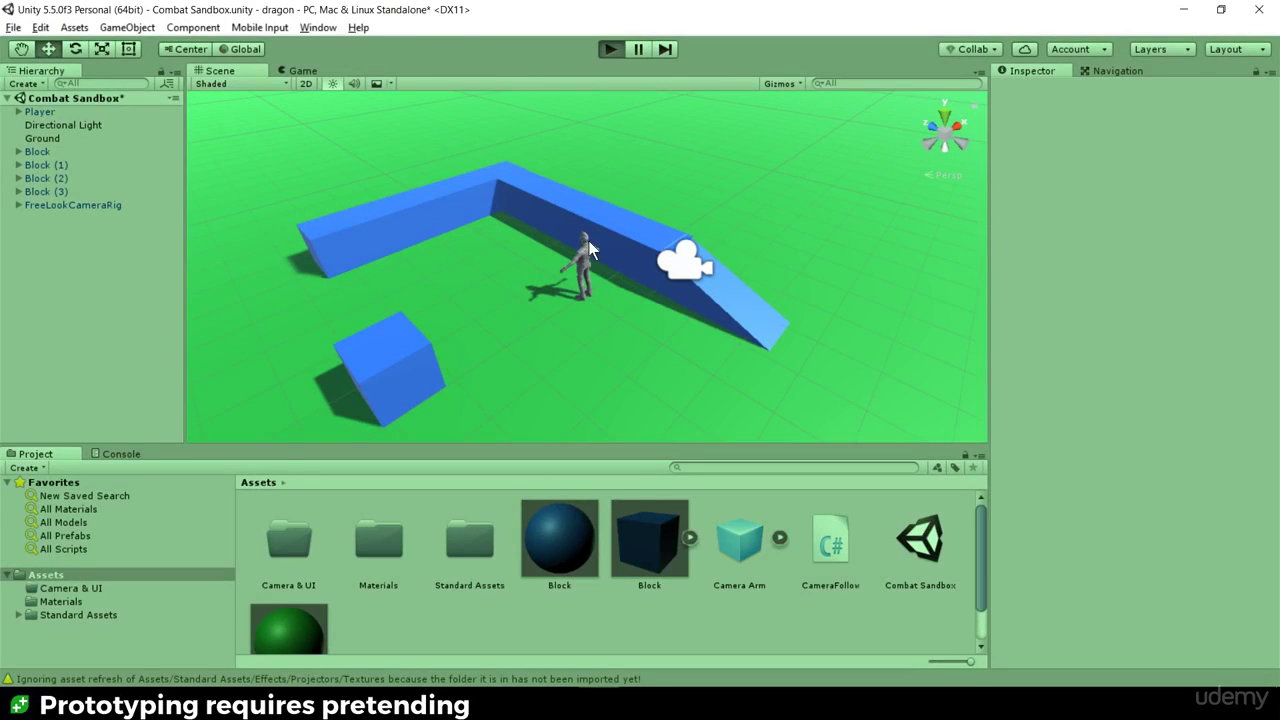
key(w)
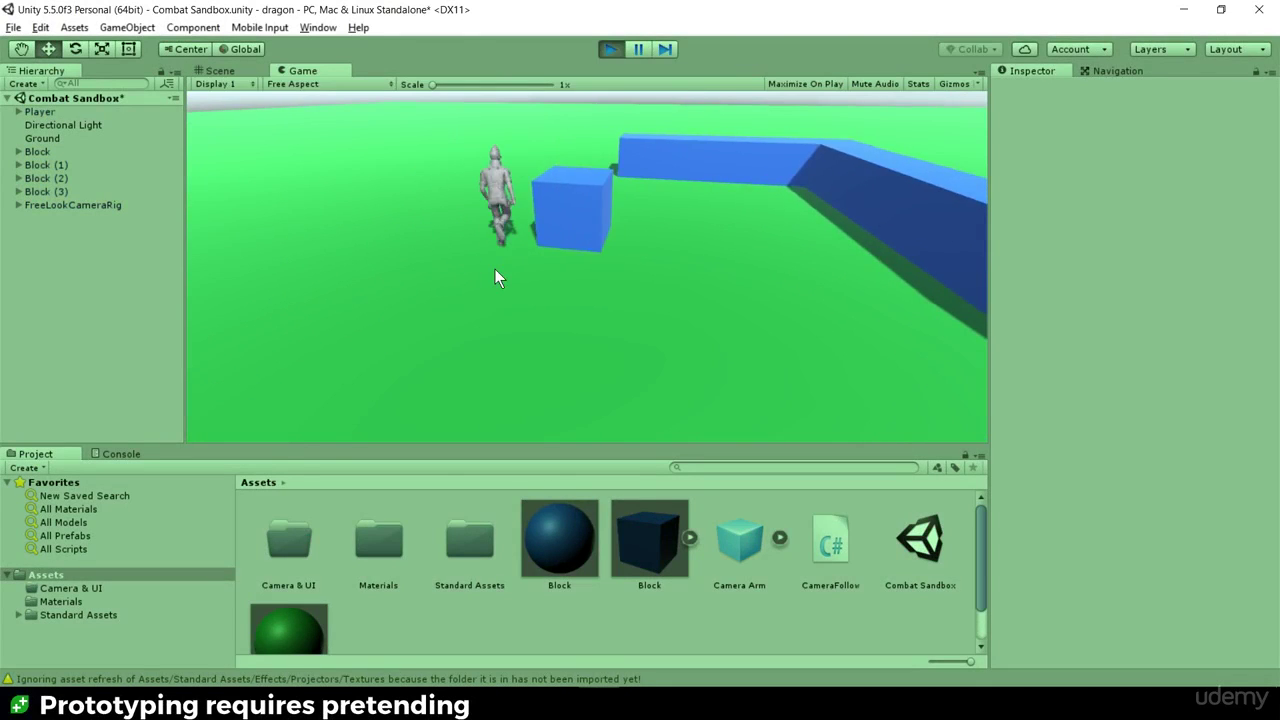
key(d)
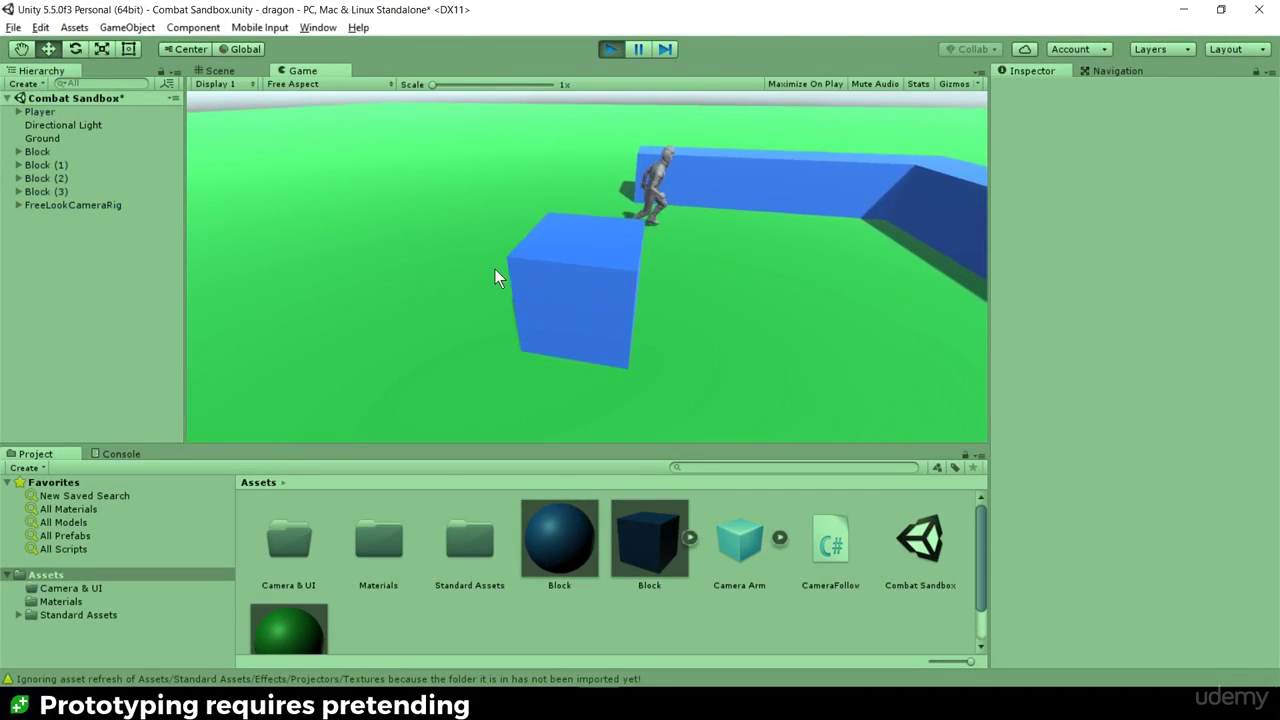
key(s)
key(a)
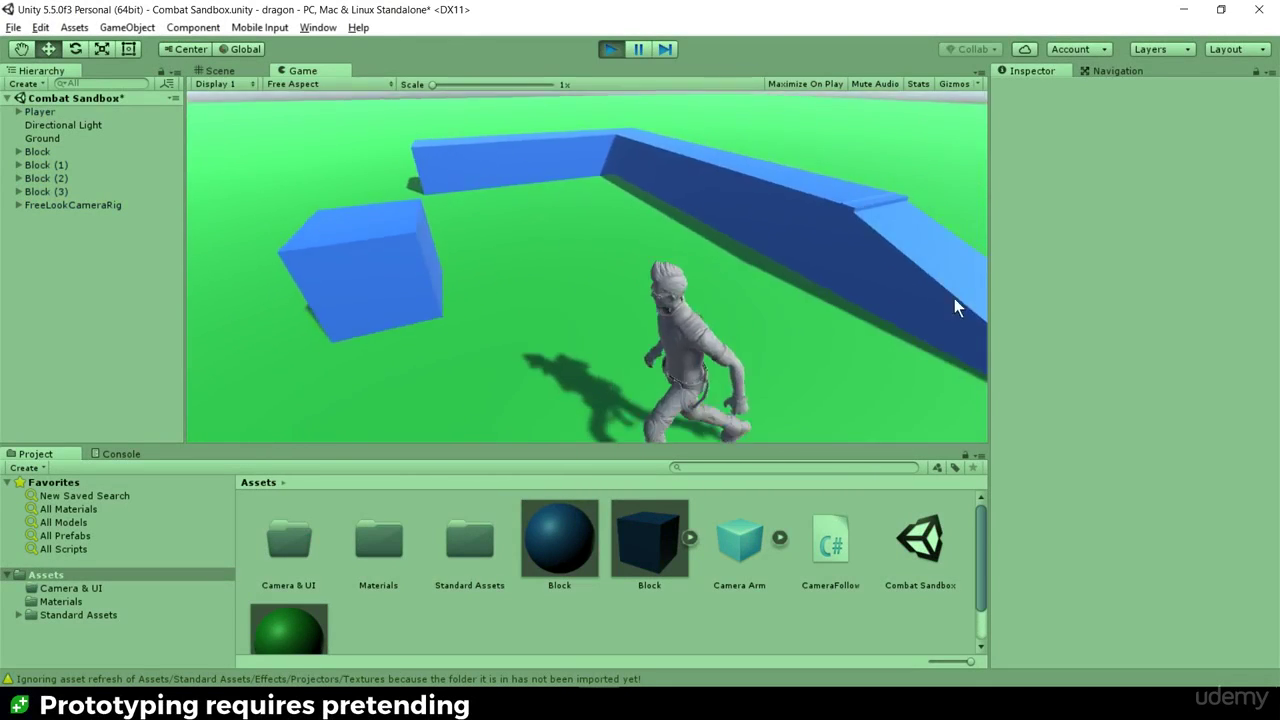
key(w)
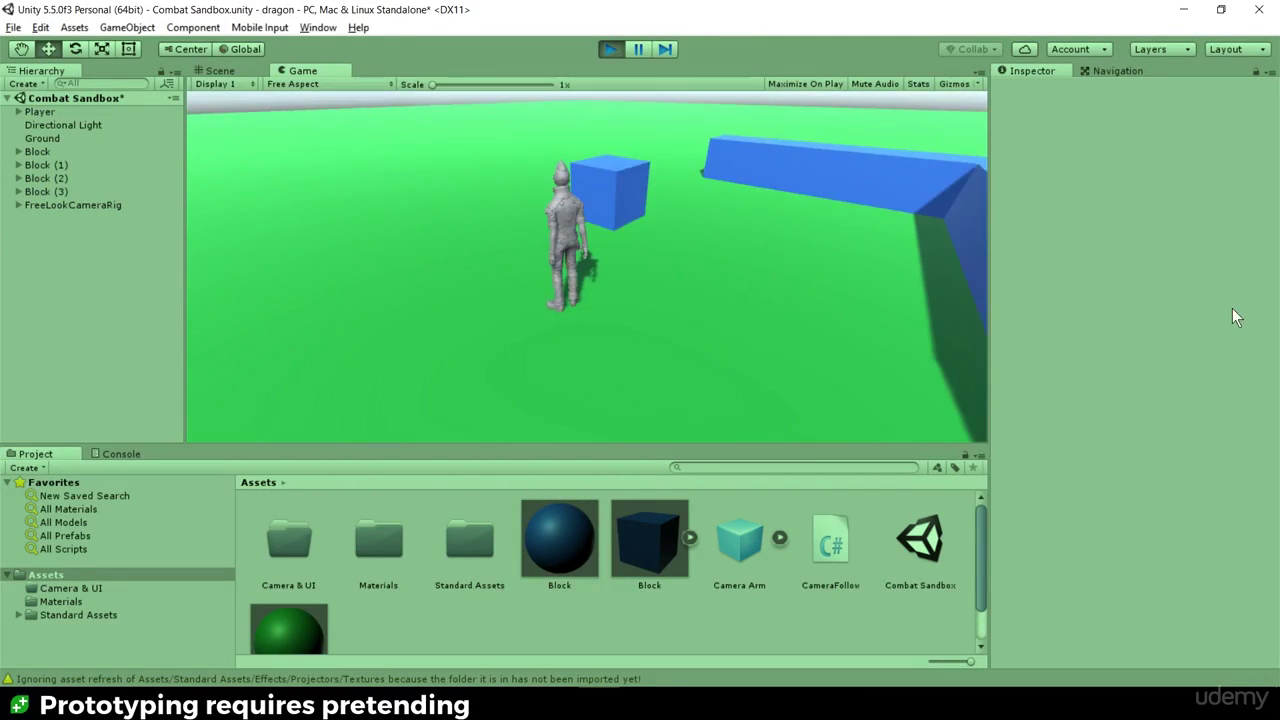
key(w)
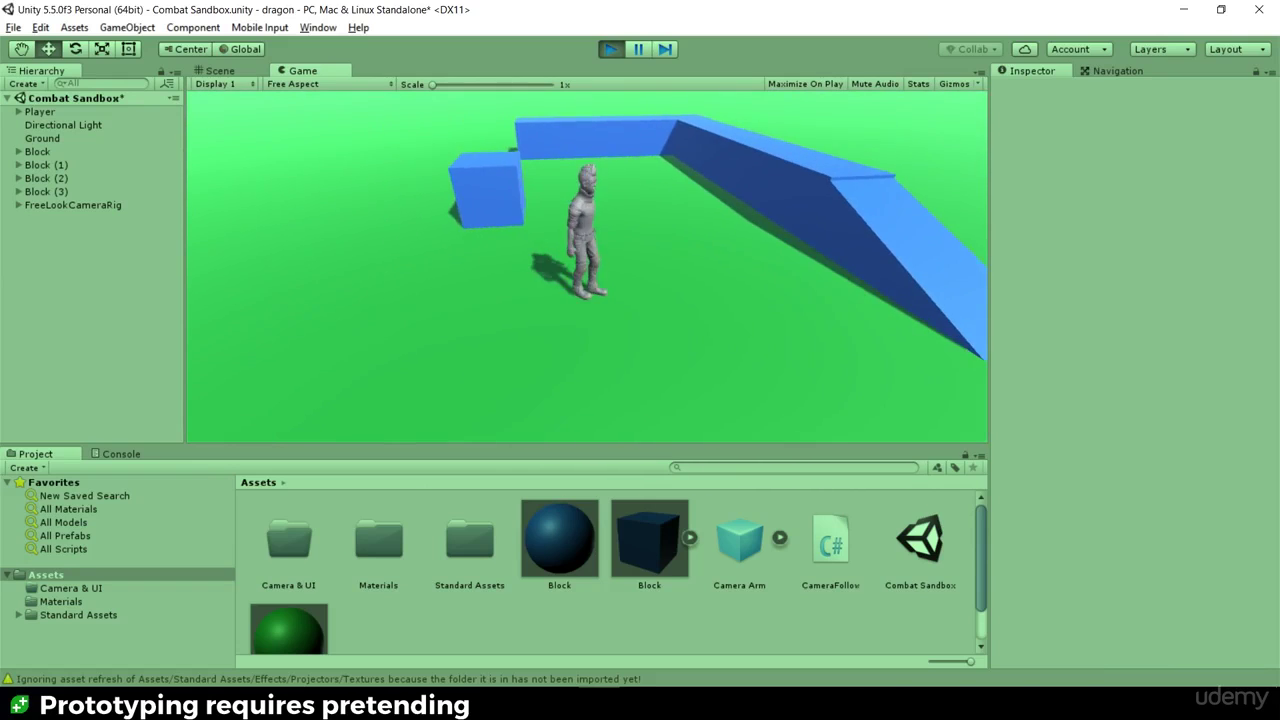
key(d)
key(s)
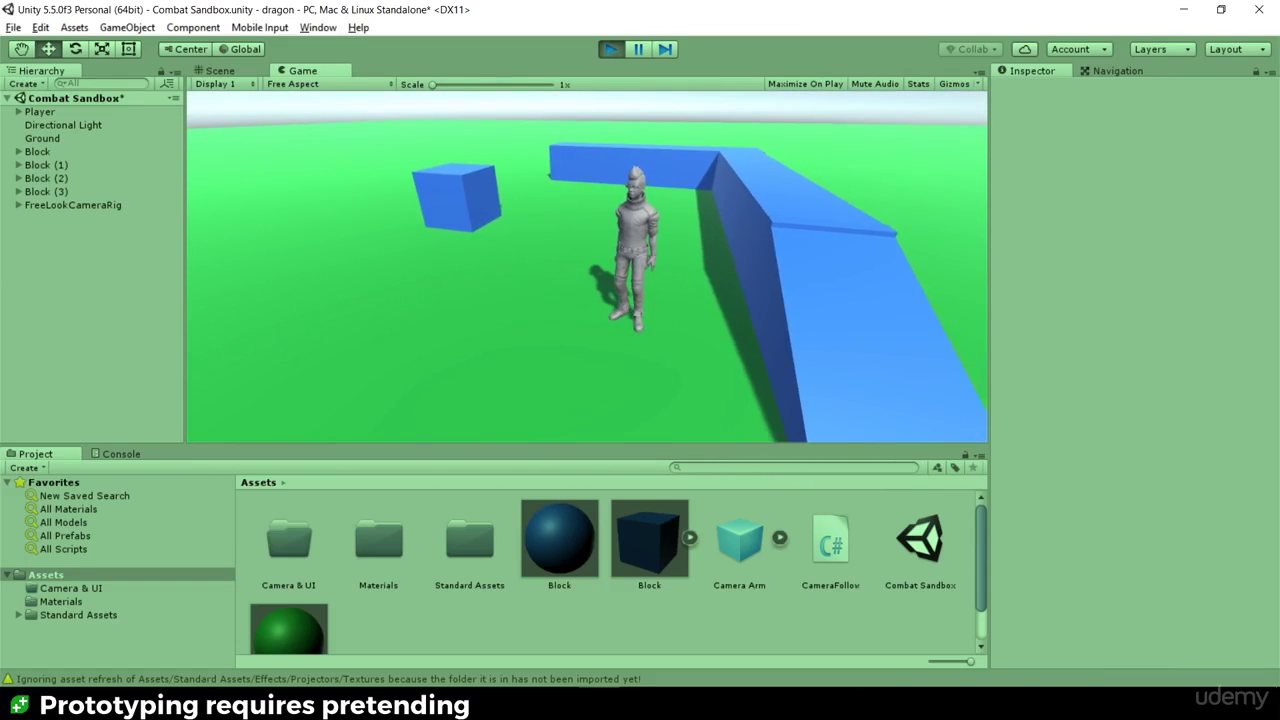
key(ctrl+p)
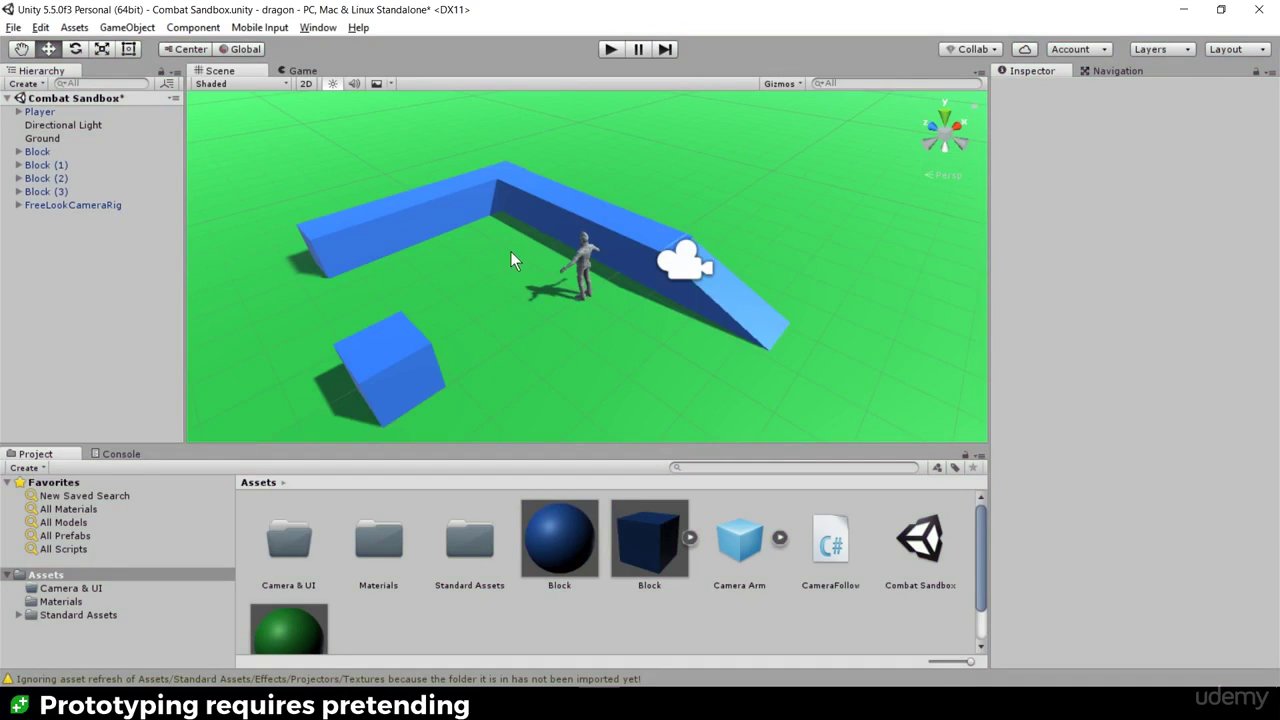
Examine the block layout around the player in the Scene view from different angles and distances.
scroll(537, 236, down, 10)
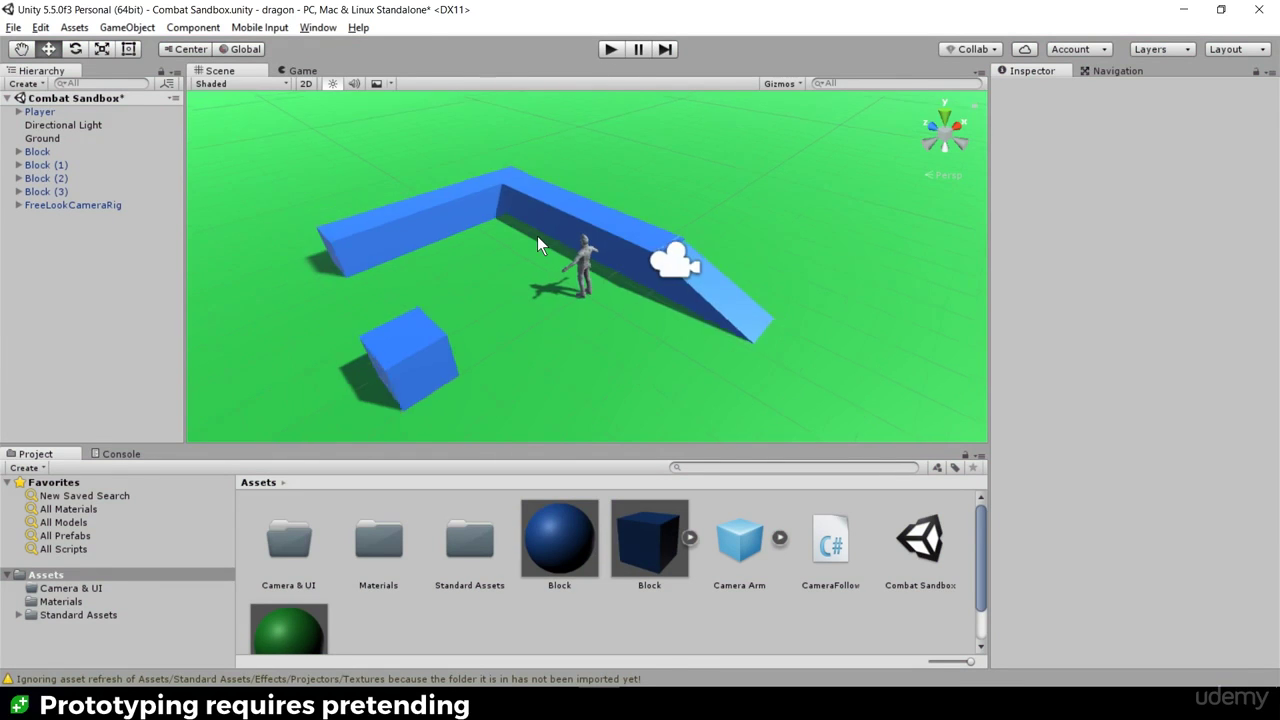
alt+drag(599, 239, 699, 315)
scroll(554, 269, up, 8)
scroll(556, 272, up, 3)
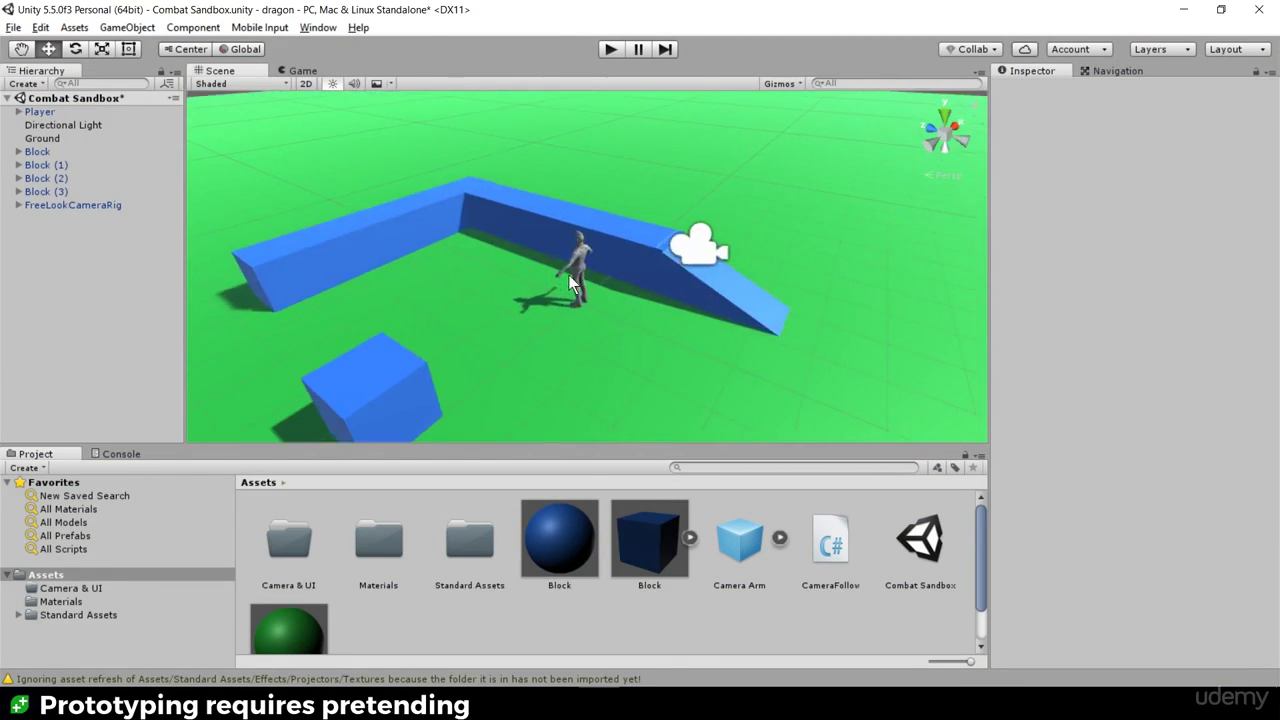
alt+drag(568, 274, 599, 287)
scroll(609, 245, down, 4)
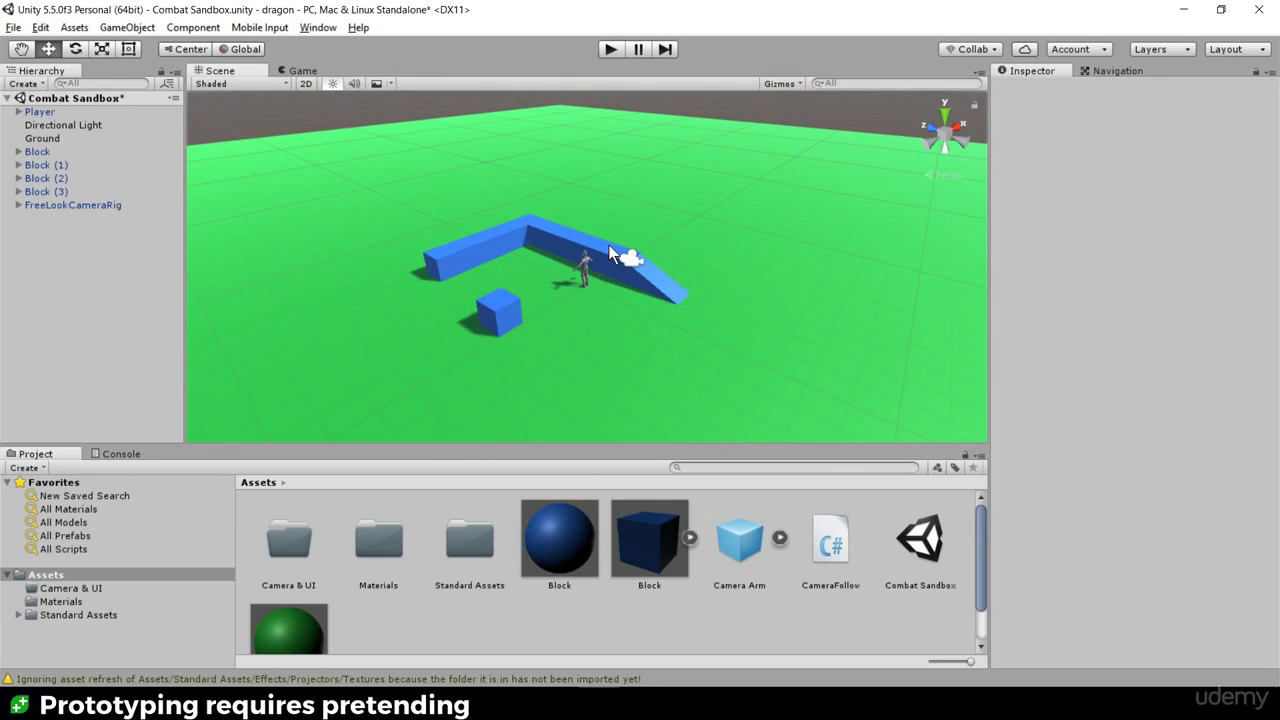
scroll(608, 244, up, 3)
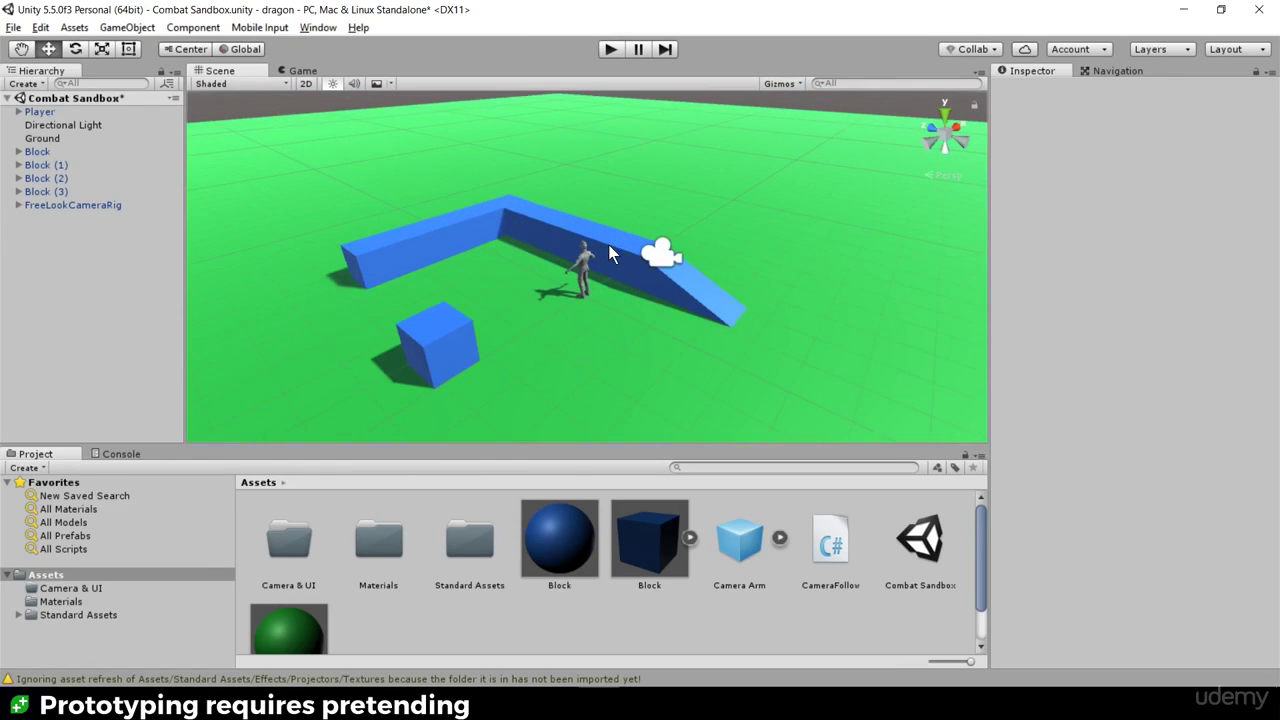
Run the scene again, steer the character across the open ground and back to the area between the blocks, and end the play test.
click(608, 50)
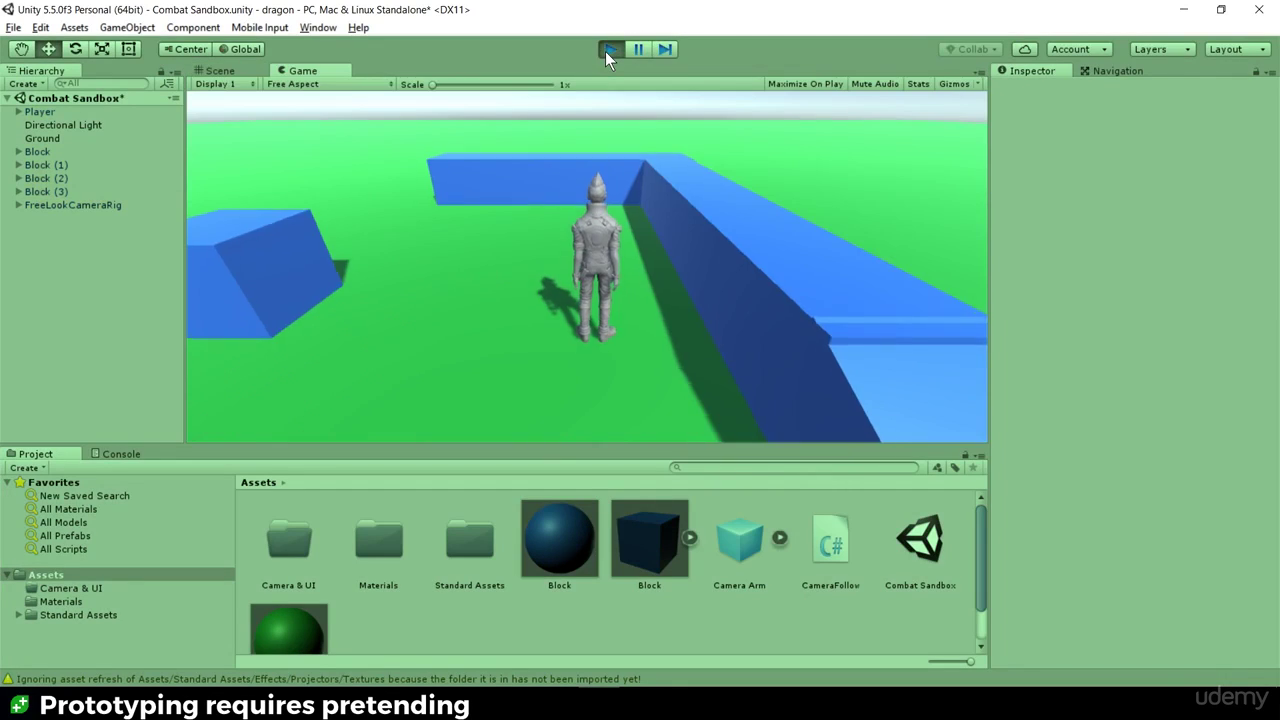
key(a)
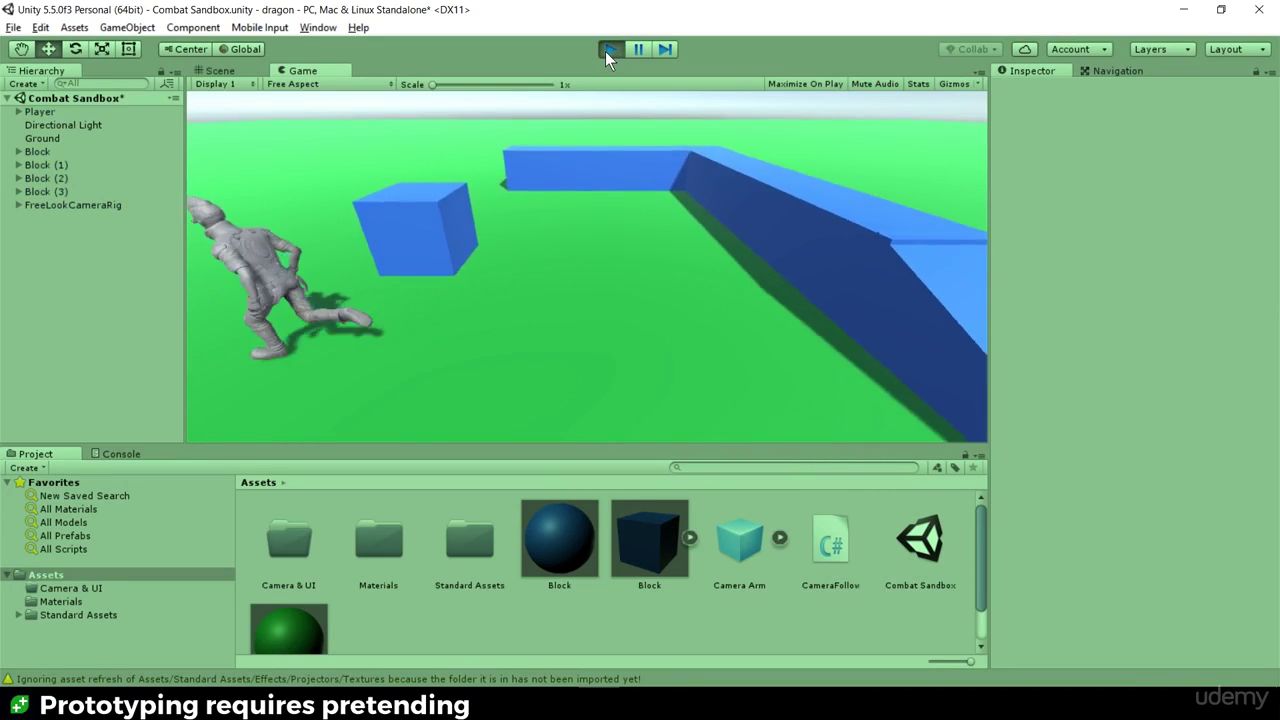
key(w)
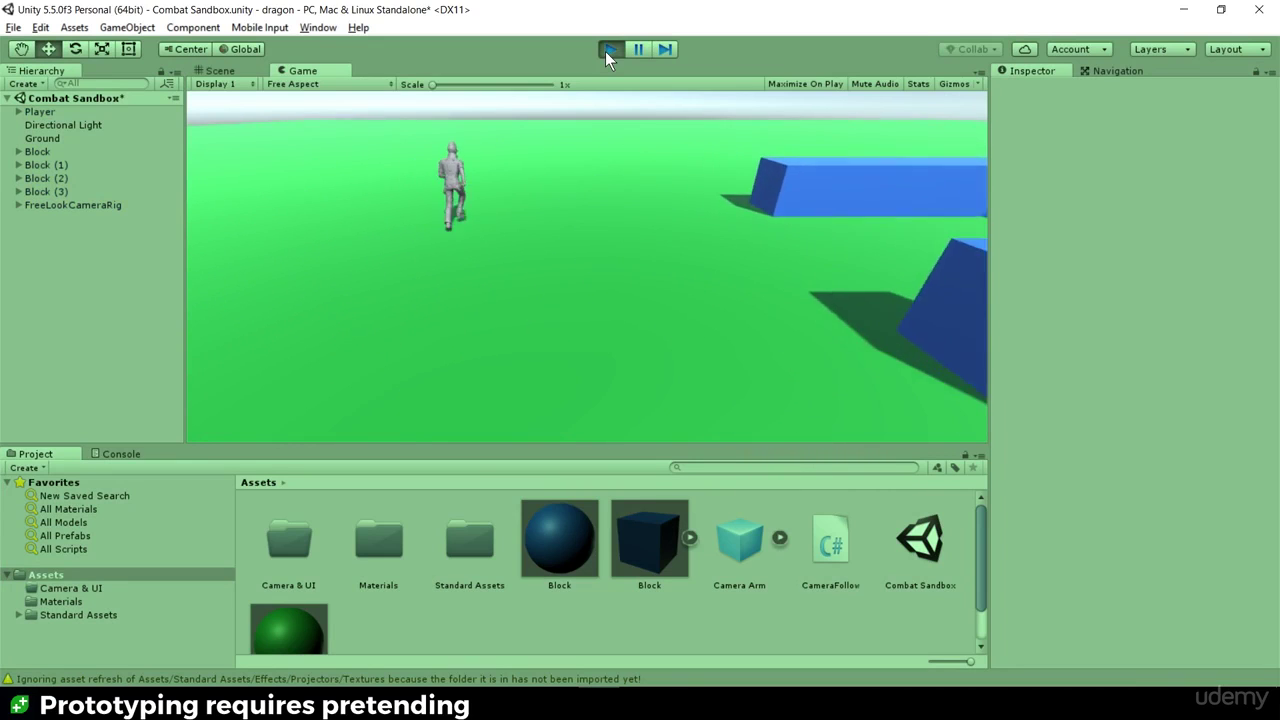
key(d)
key(s)
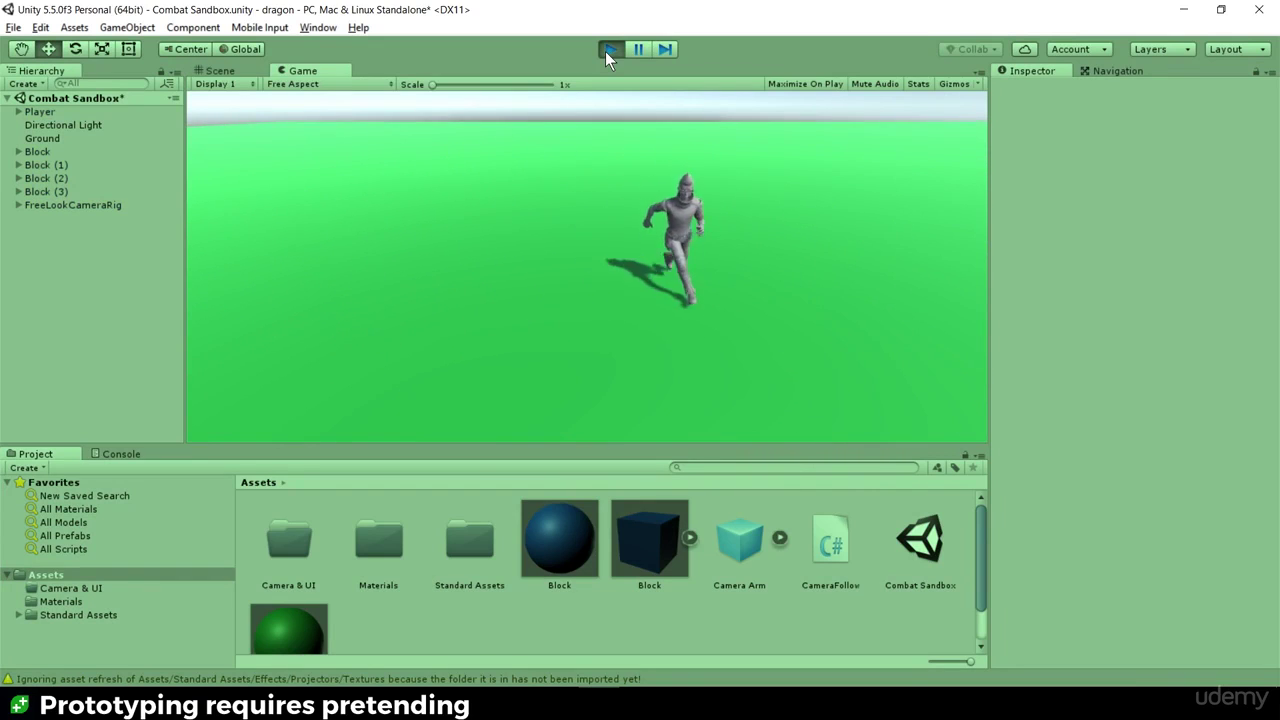
key(w)
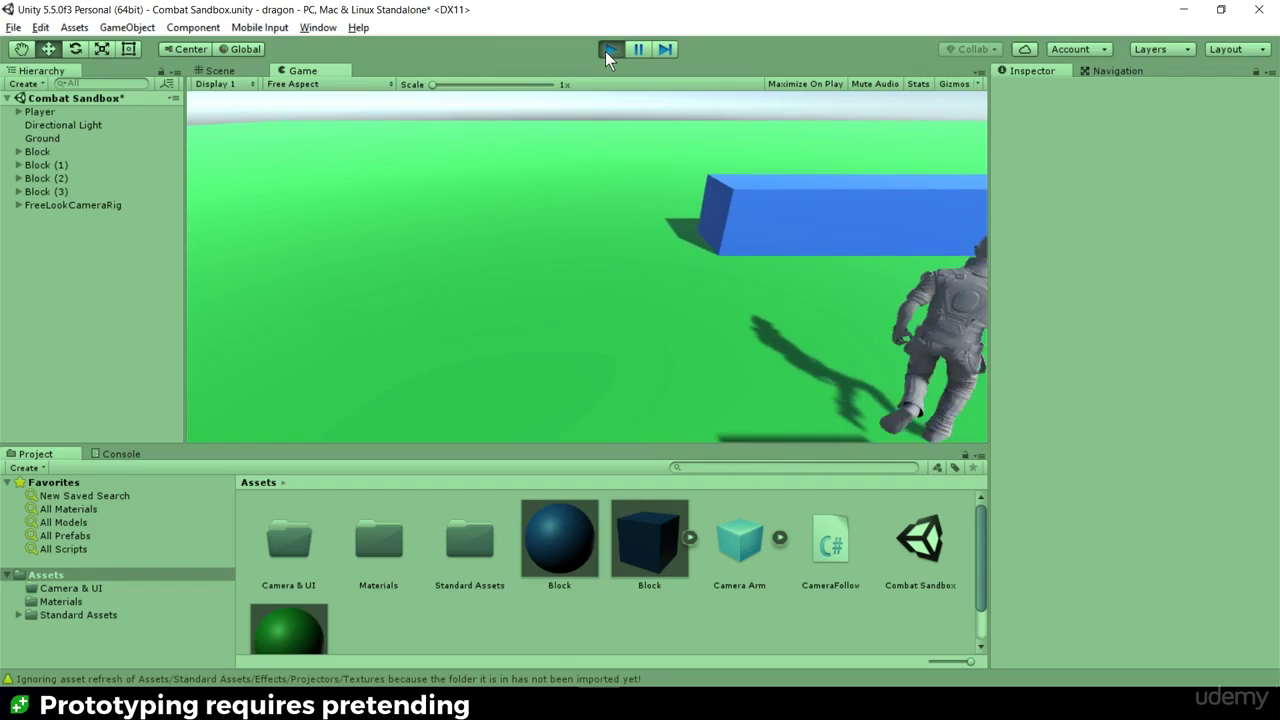
key(d)
key(s)
key(a)
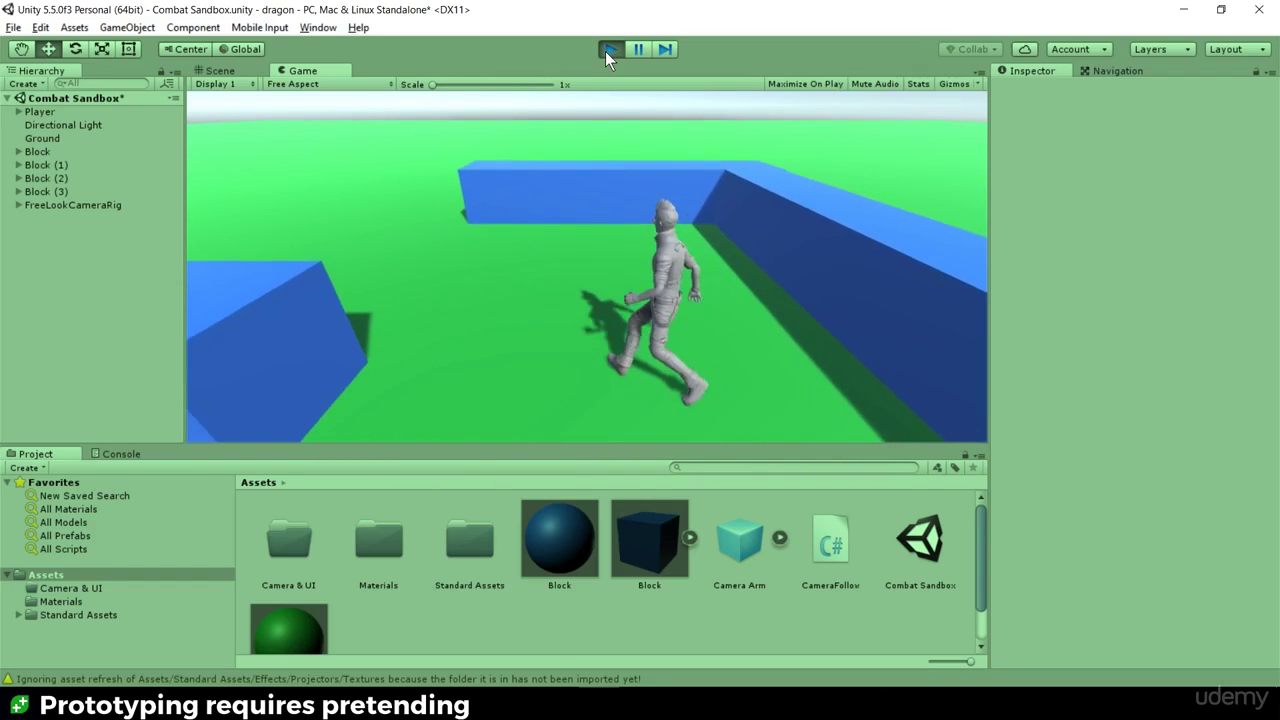
key(w)
key(s)
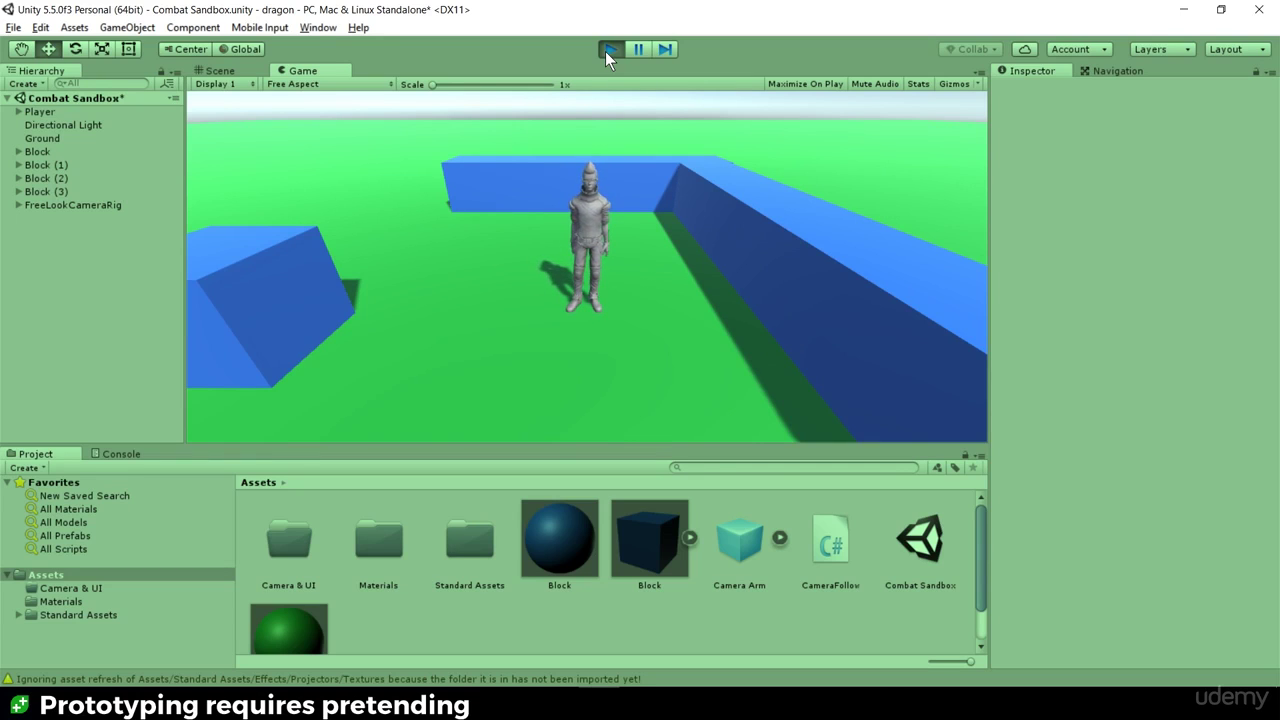
click(607, 50)
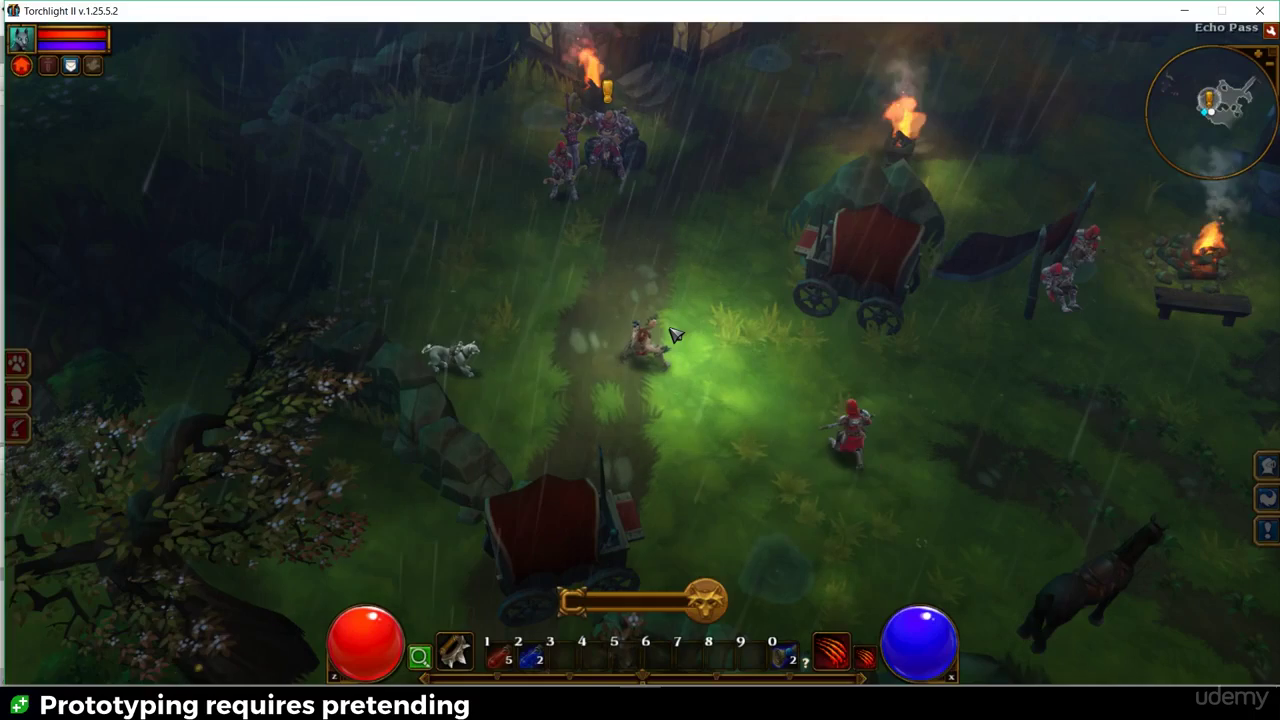
Switch to Torchlight II and lead the character out of the camp along the torch-lit path in Echo Pass.
click(690, 287)
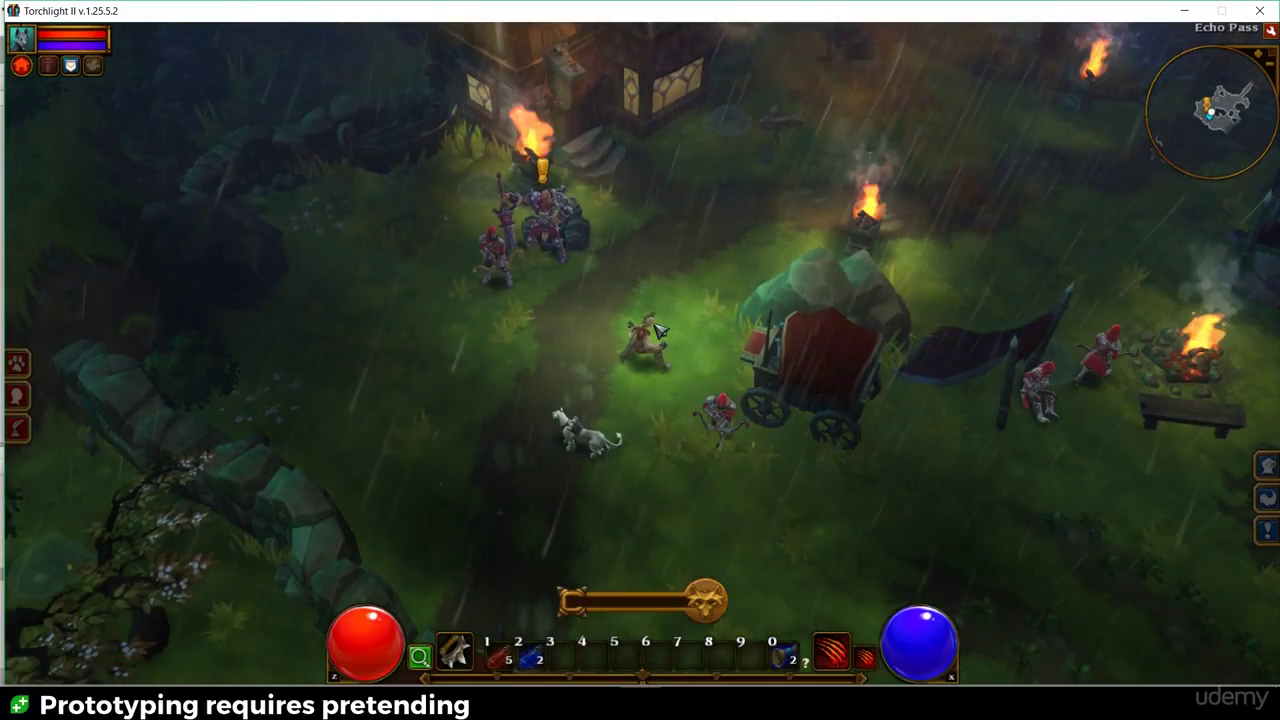
click(684, 301)
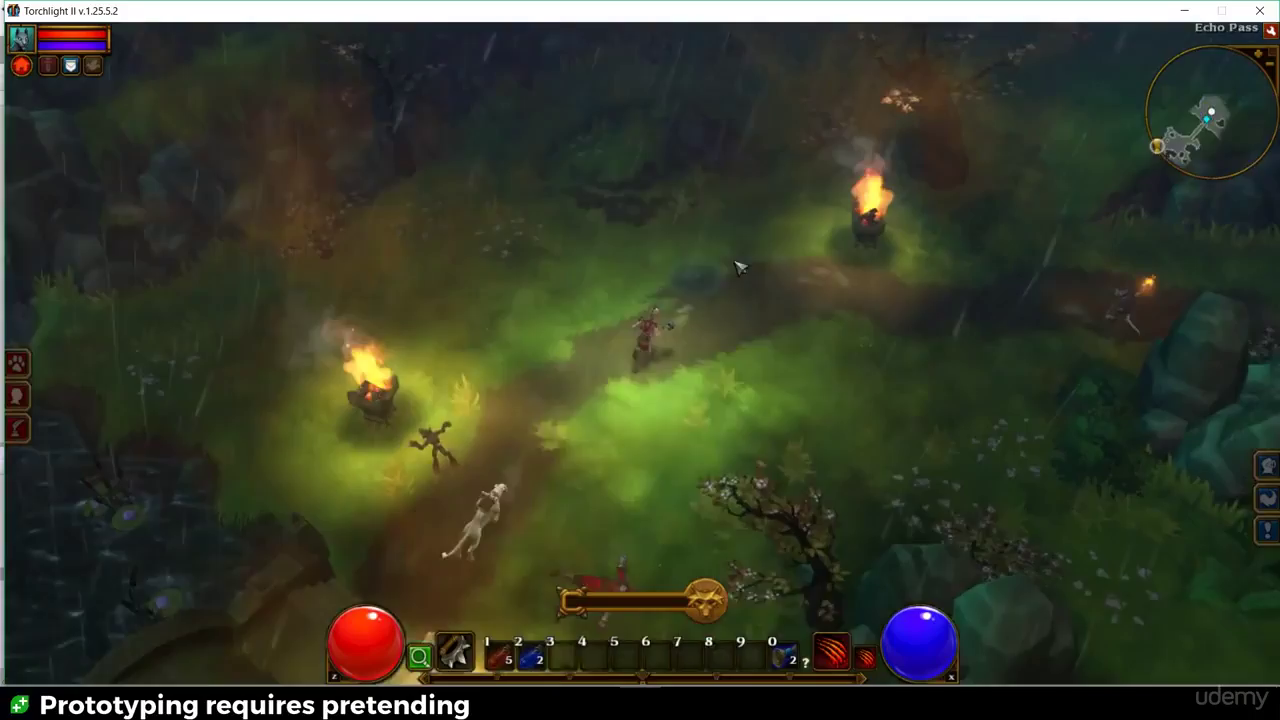
drag(737, 266, 840, 355)
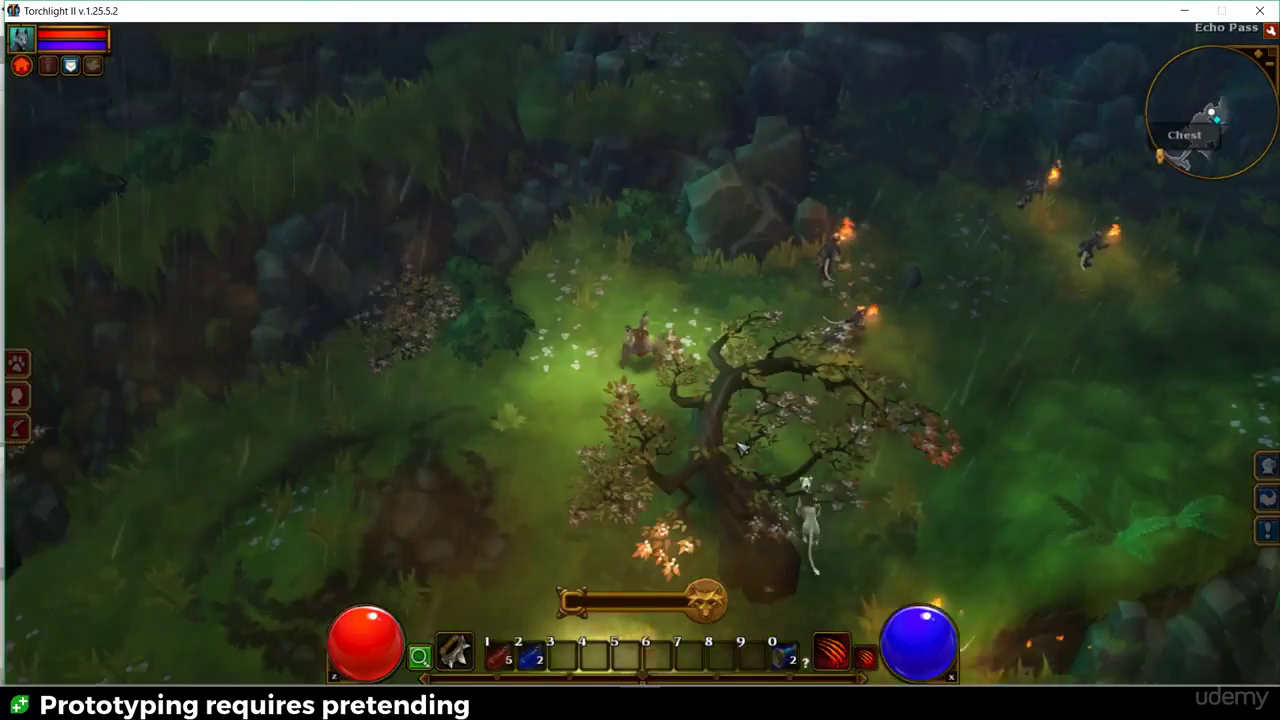
Approach the torch-bearing Ratlins near the chest in Echo Pass and fight them.
click(772, 442)
click(745, 315)
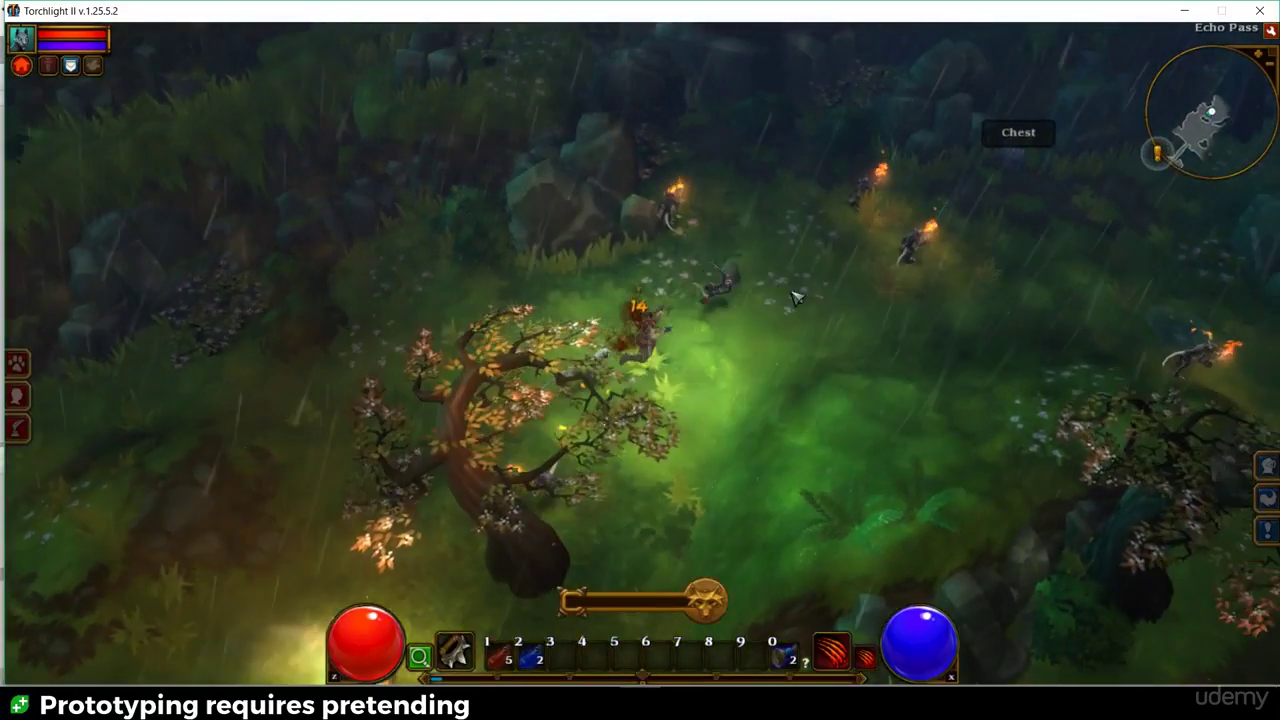
click(778, 316)
drag(704, 344, 568, 418)
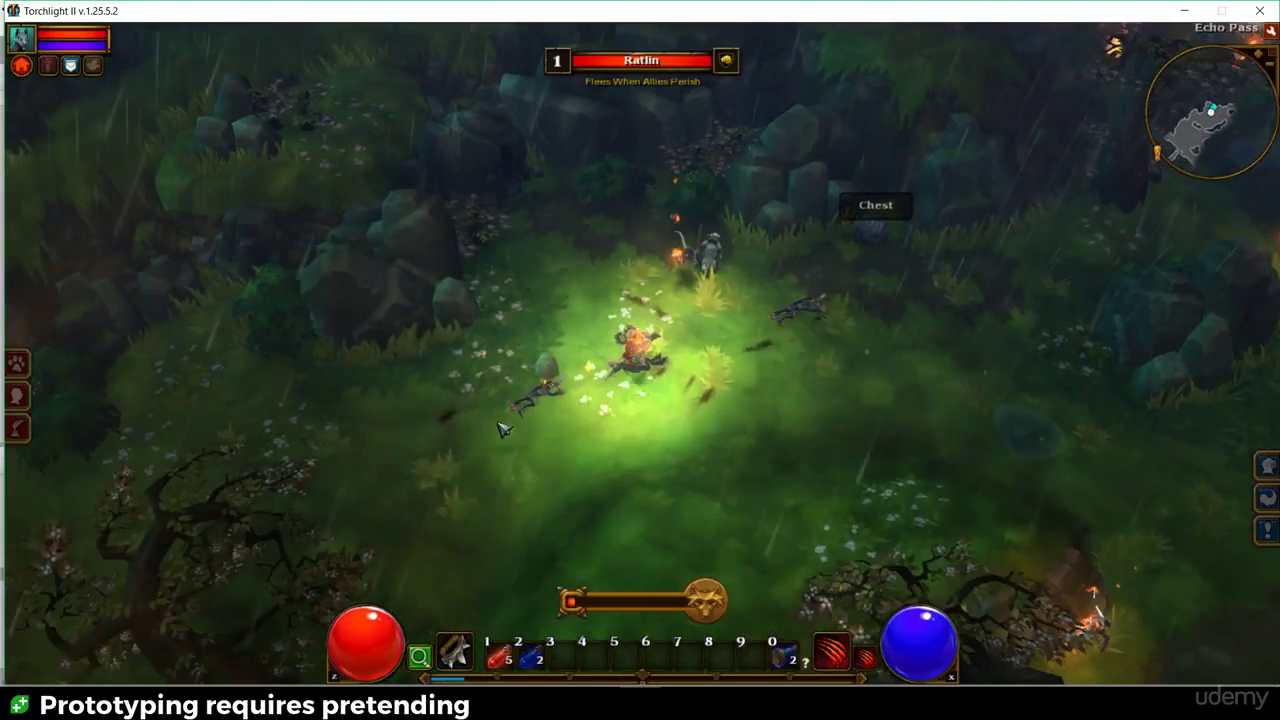
click(503, 429)
drag(731, 341, 703, 333)
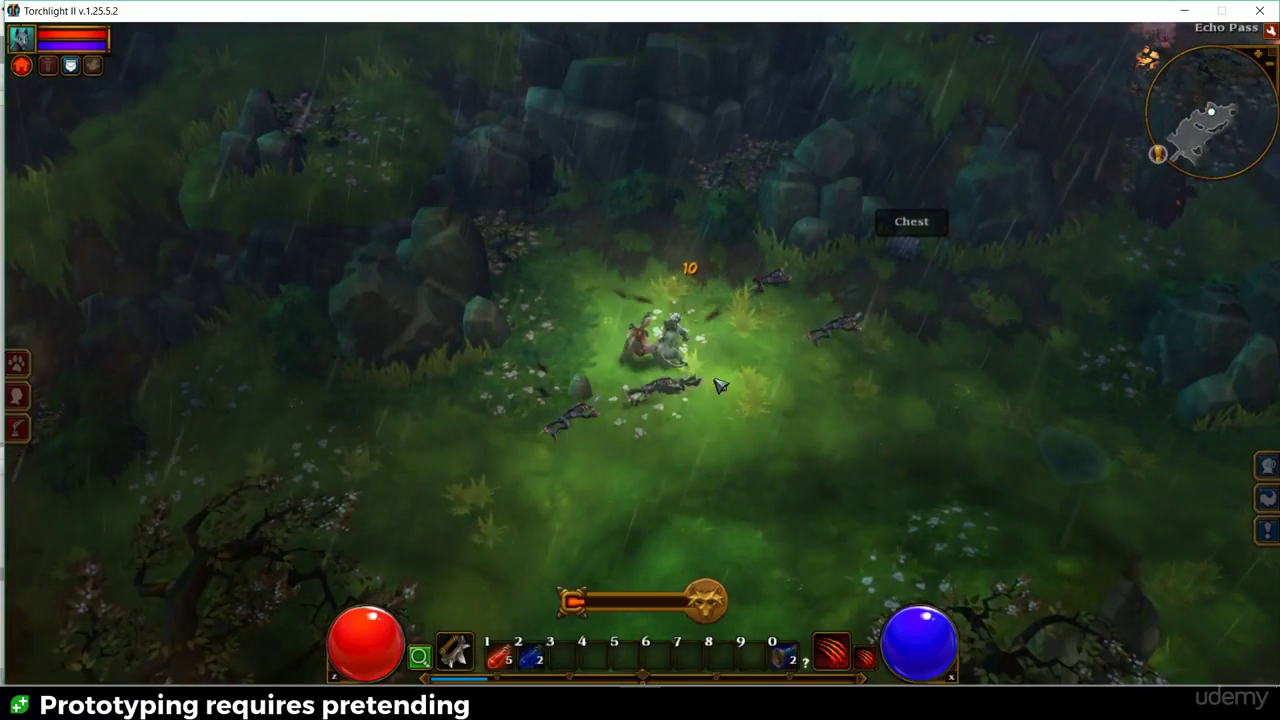
Lead the character away from the chest, past the rocks and down to the lakeshore, engaging enemies on the way.
drag(884, 454, 797, 469)
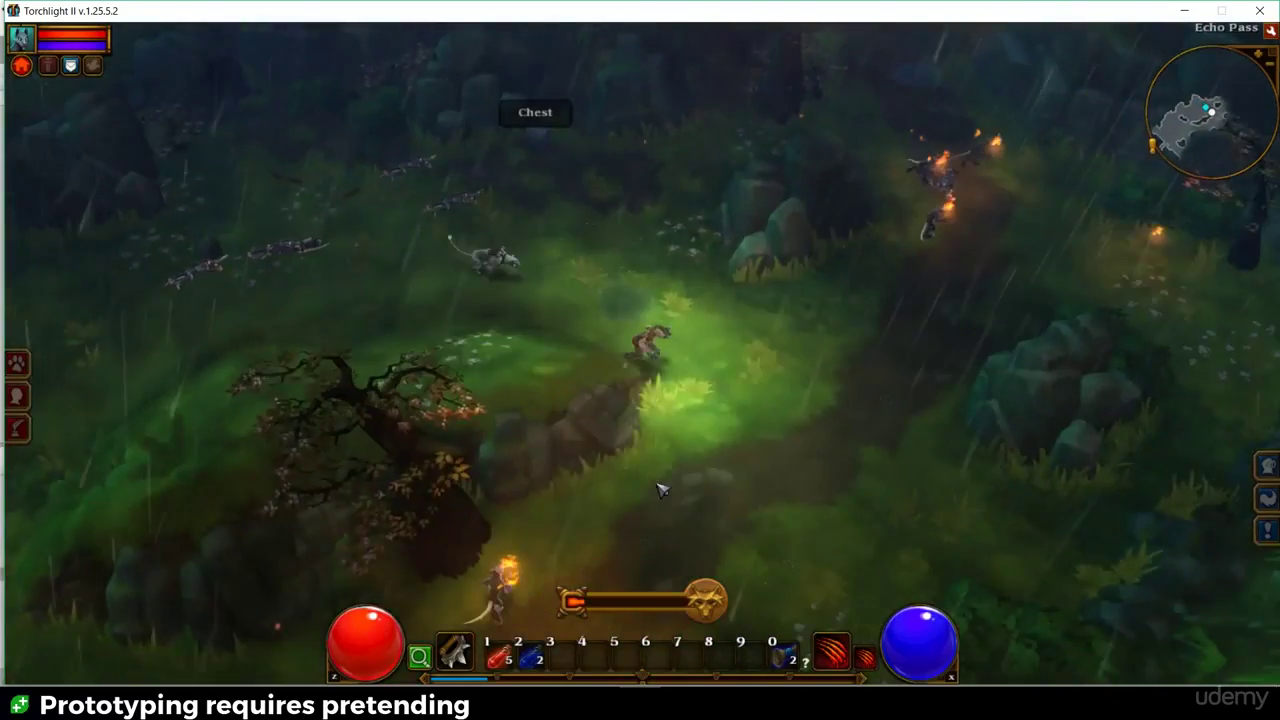
drag(662, 490, 628, 477)
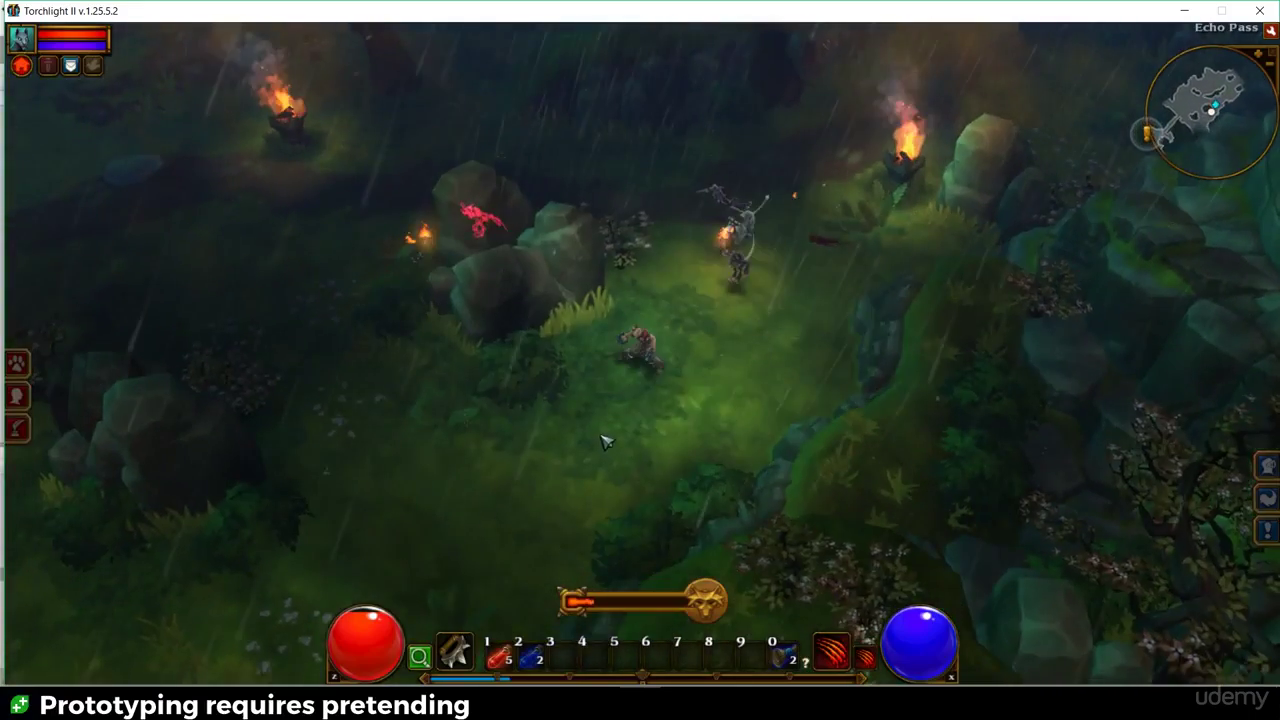
drag(606, 442, 636, 325)
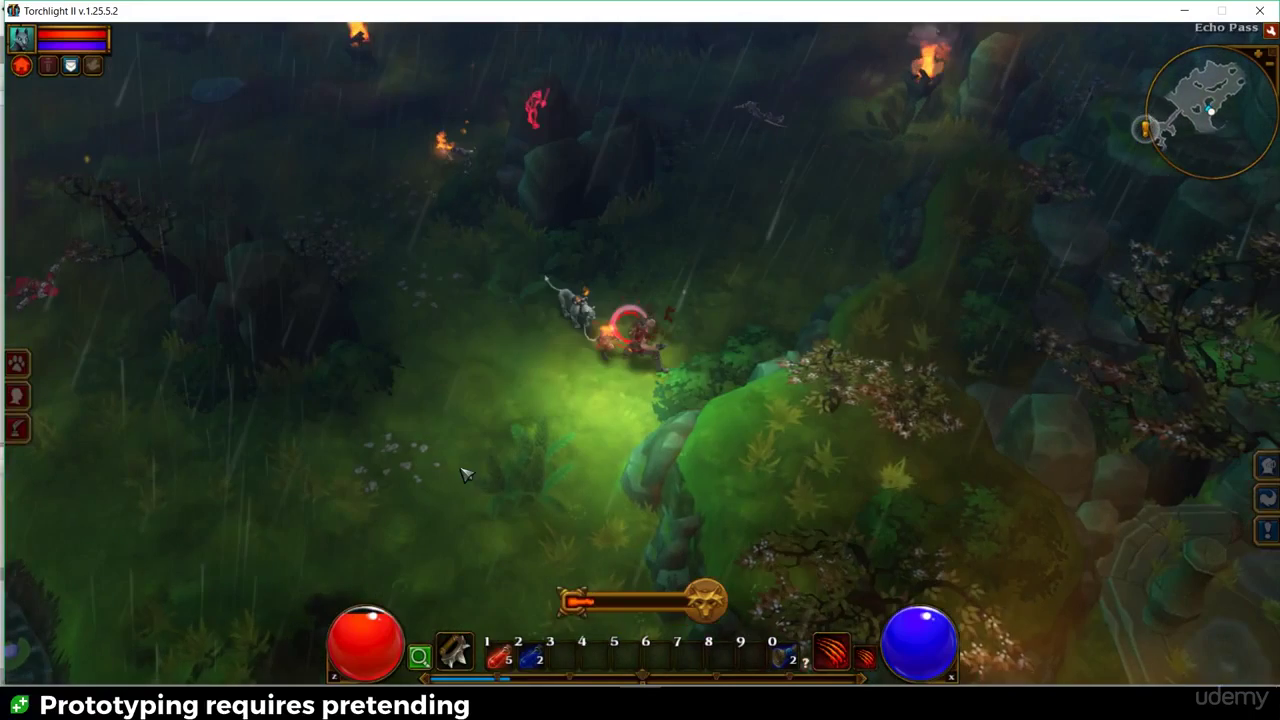
drag(436, 527, 537, 476)
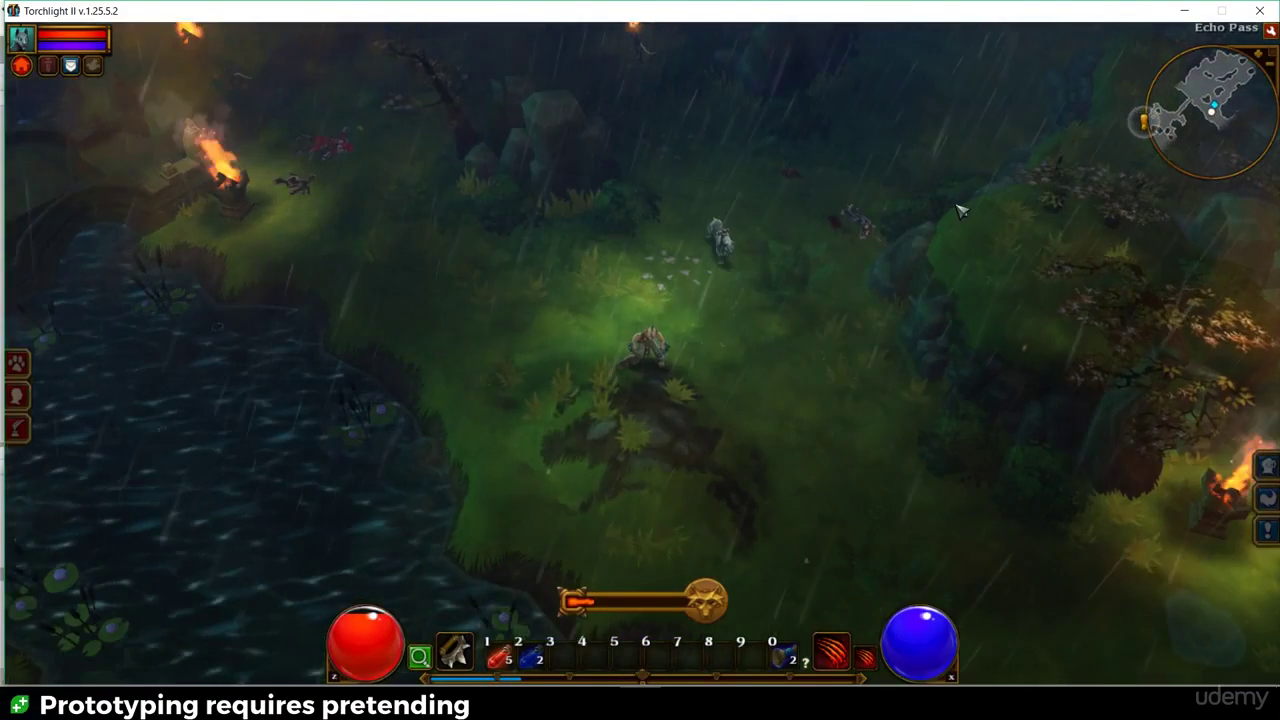
Move the character back and forth between the lakeshore and the rocks to study the click-to-move controls and following camera.
click(892, 243)
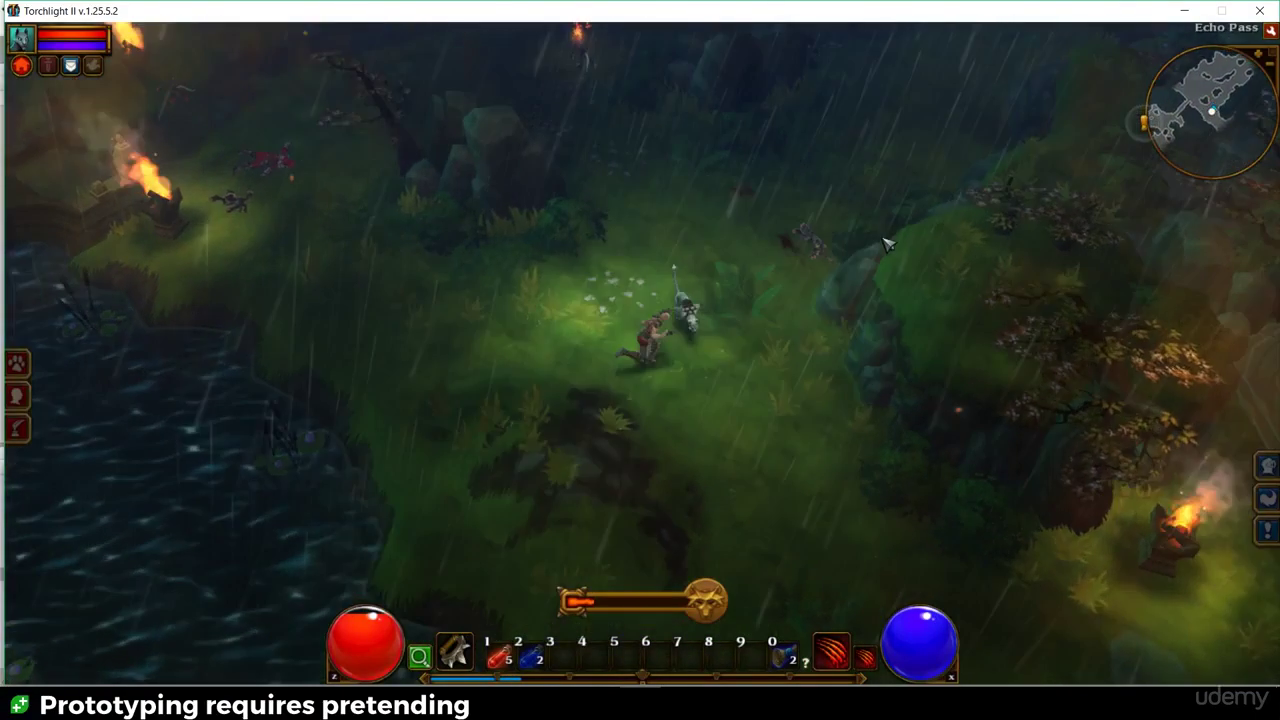
click(885, 243)
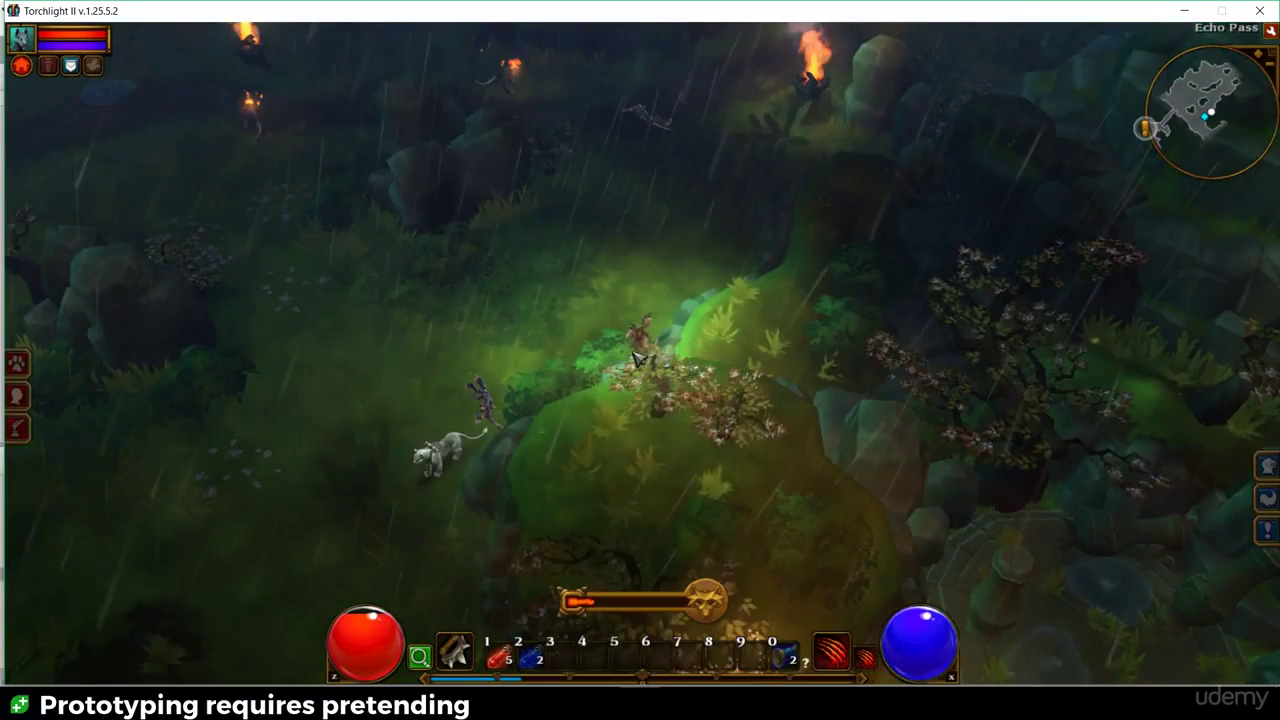
click(456, 317)
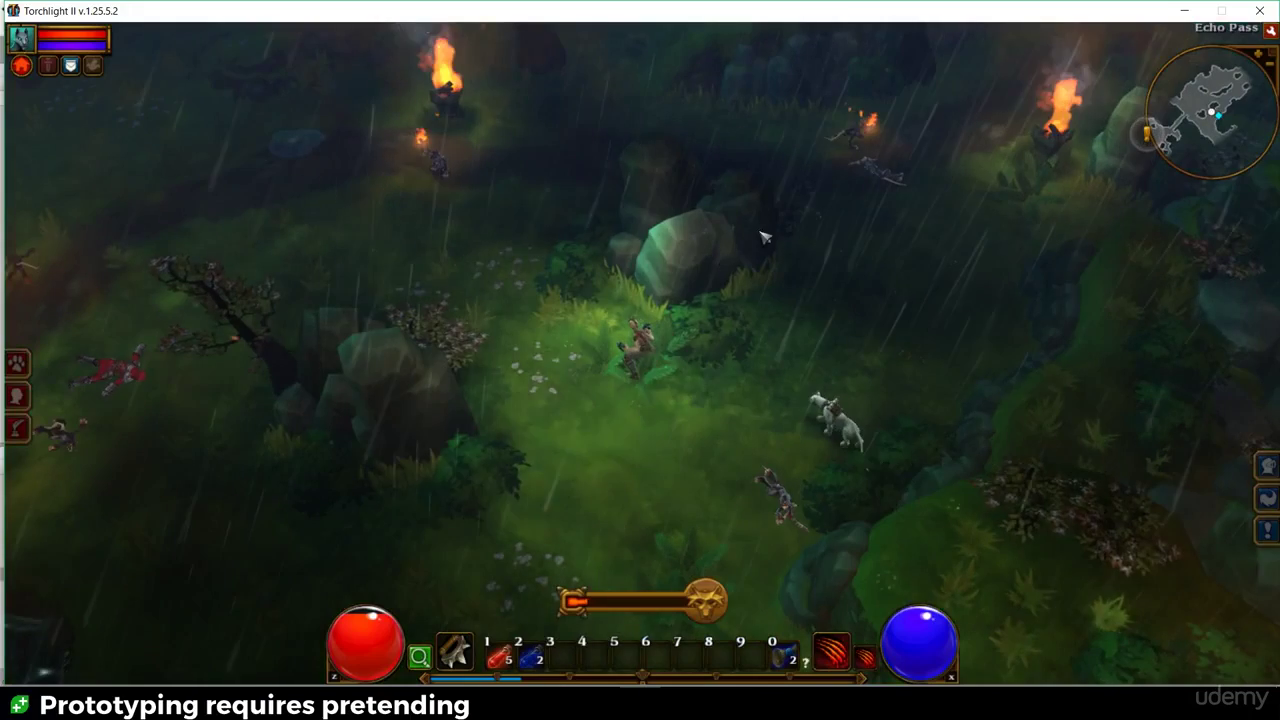
click(598, 485)
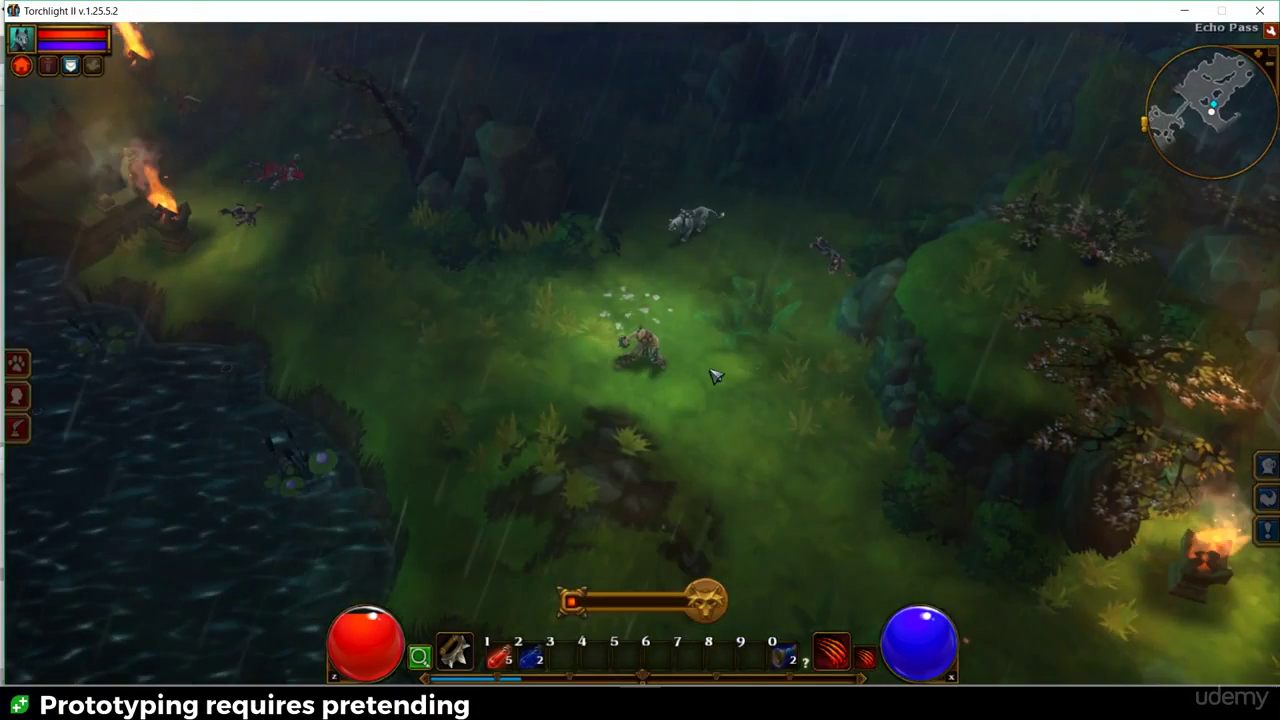
click(690, 296)
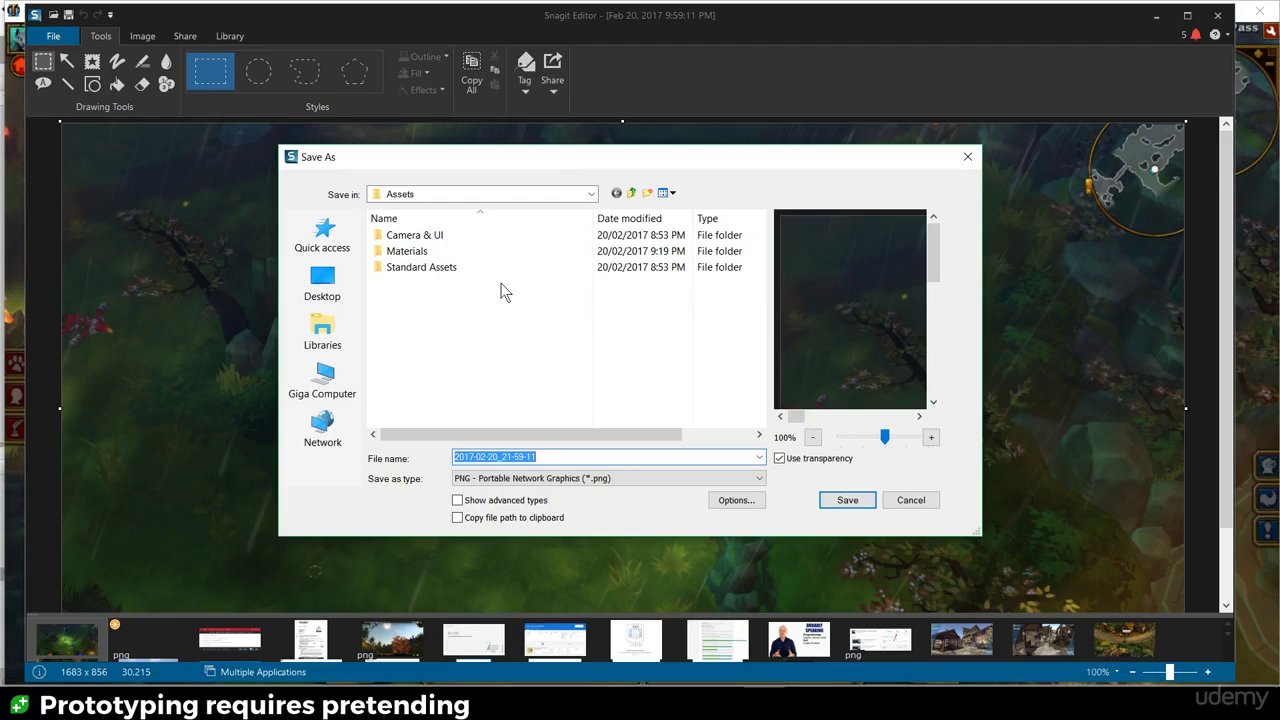
Save the captured game image as a PNG named Screenshot of Torchlight in the project's Assets folder.
click(428, 198)
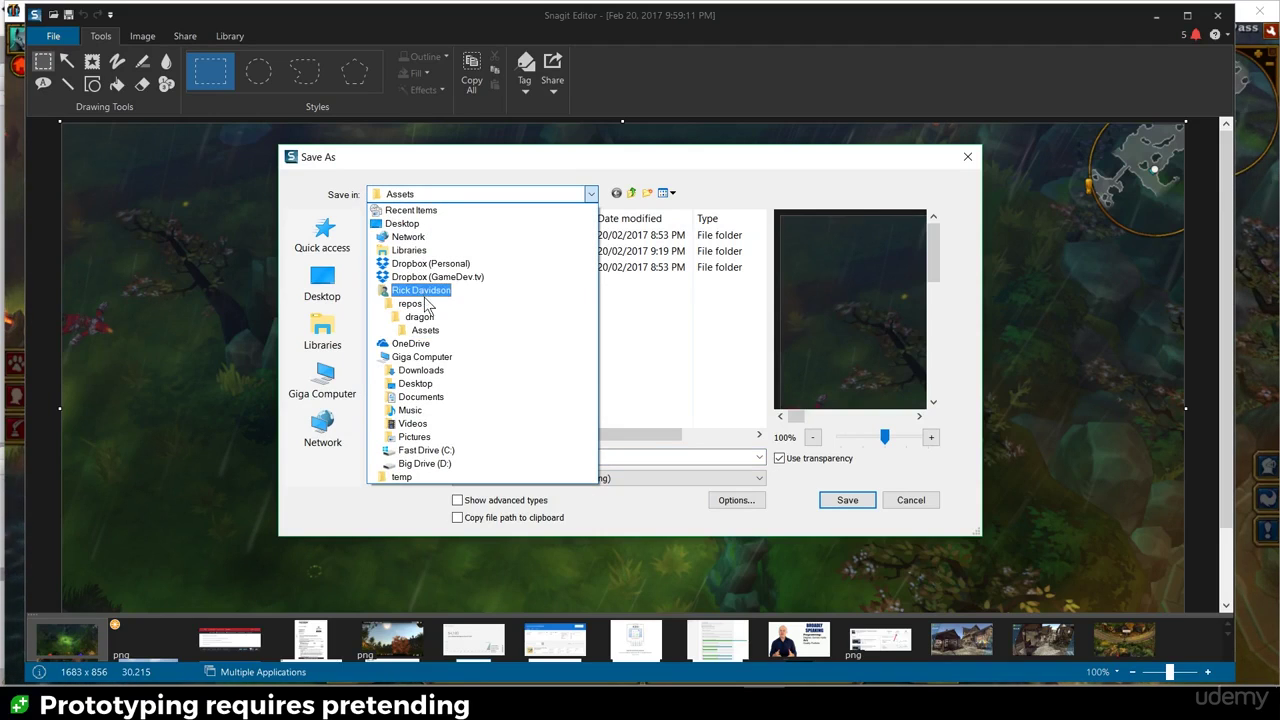
click(447, 197)
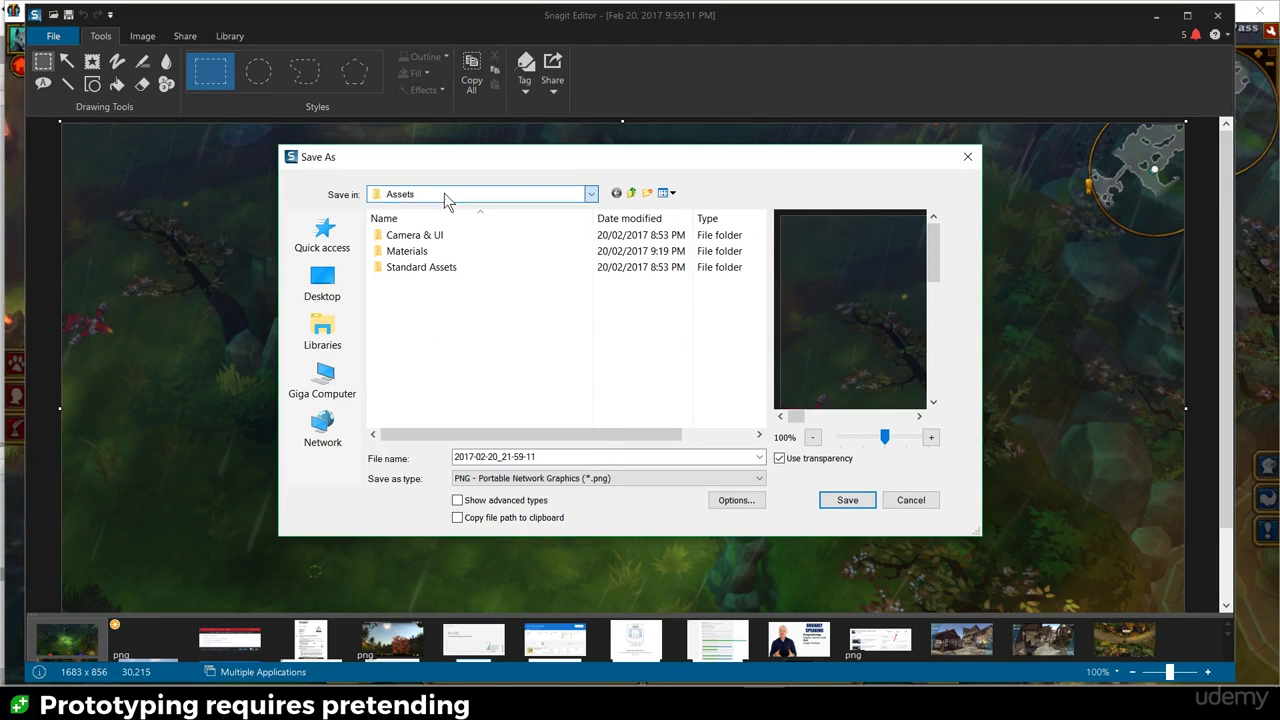
click(573, 452)
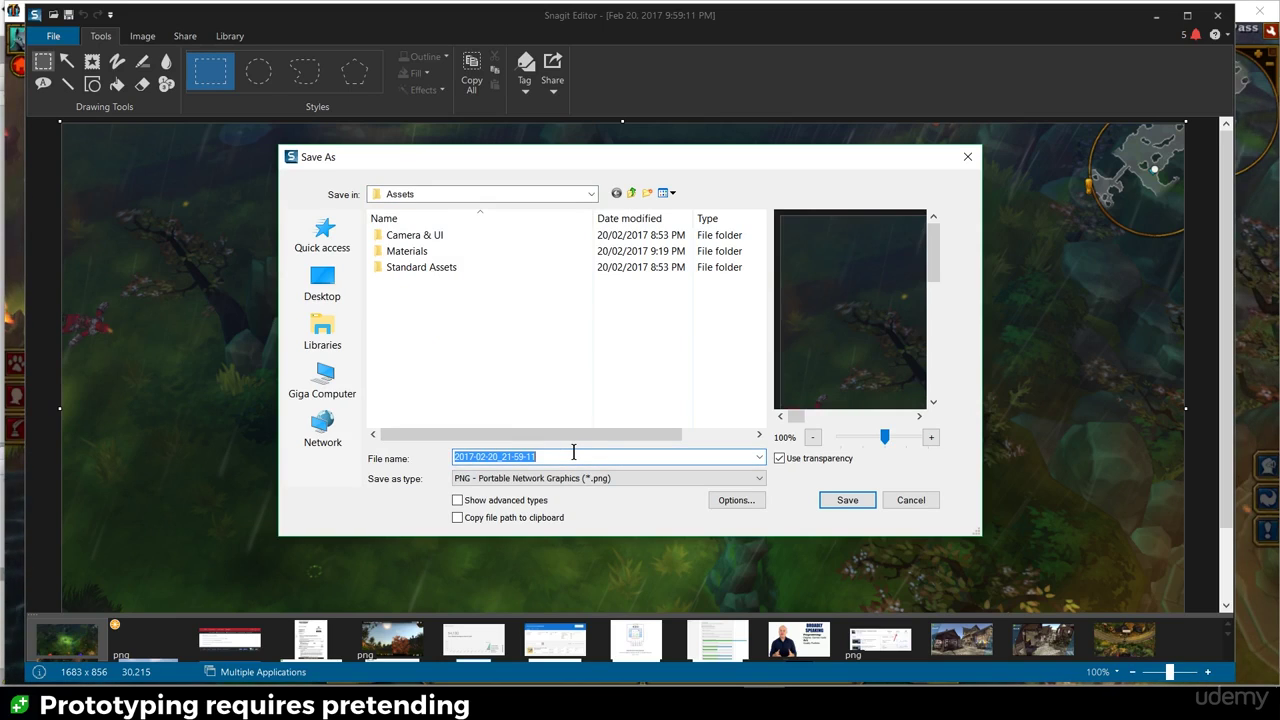
text(Screenshot)
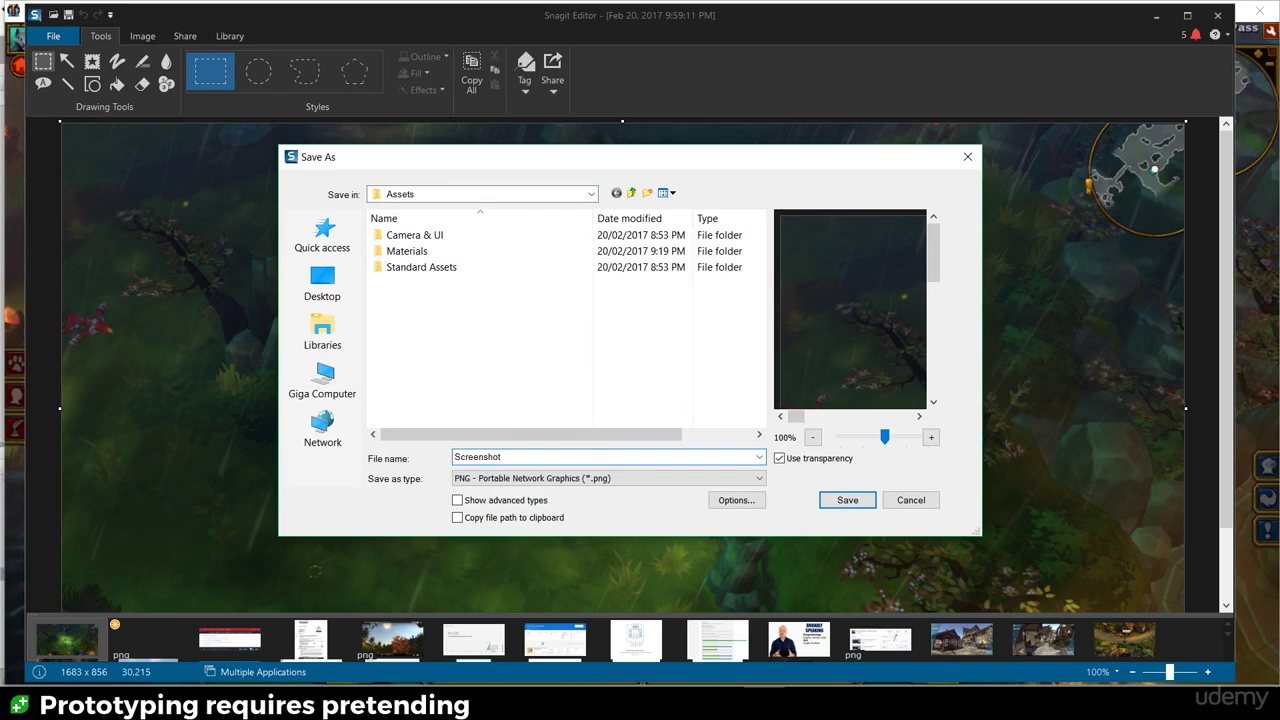
text( of Torchlight)
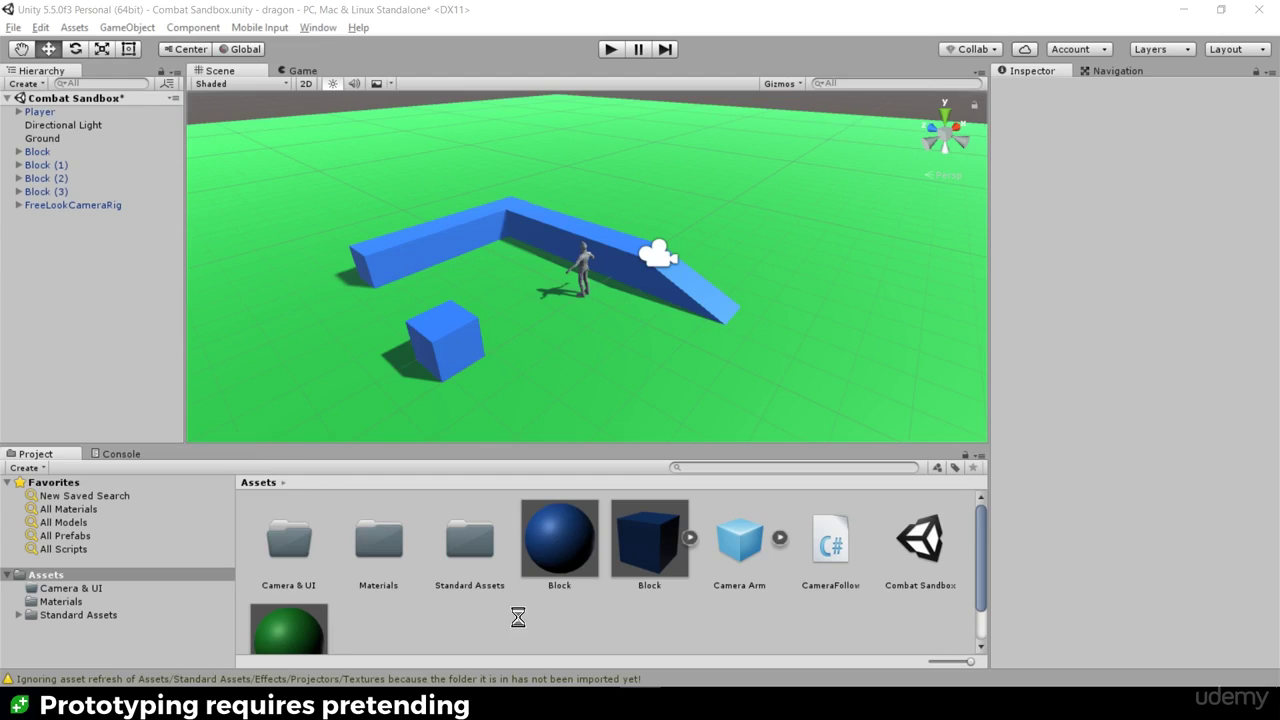
Switch to Unity and inspect the imported Torchlight screenshot's import settings.
scroll(412, 615, down, 1)
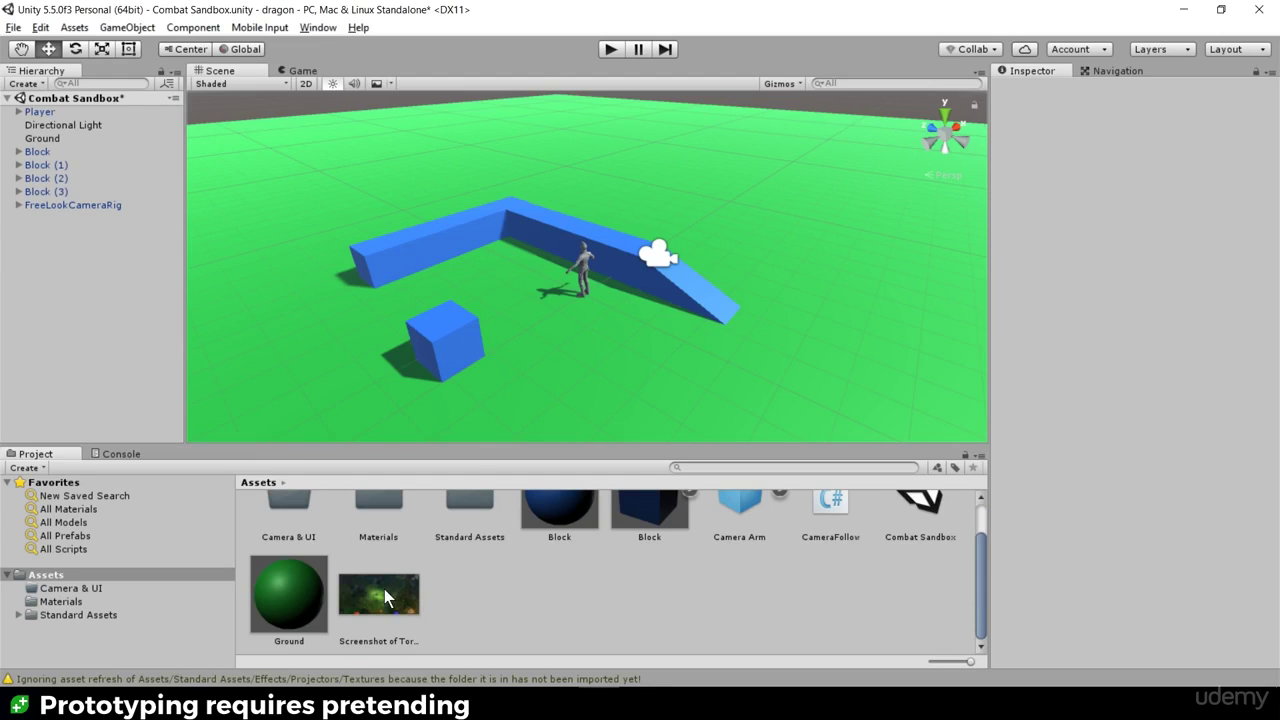
click(384, 589)
scroll(668, 400, down, 3)
alt+drag(668, 420, 680, 343)
middle_drag(680, 343, 677, 305)
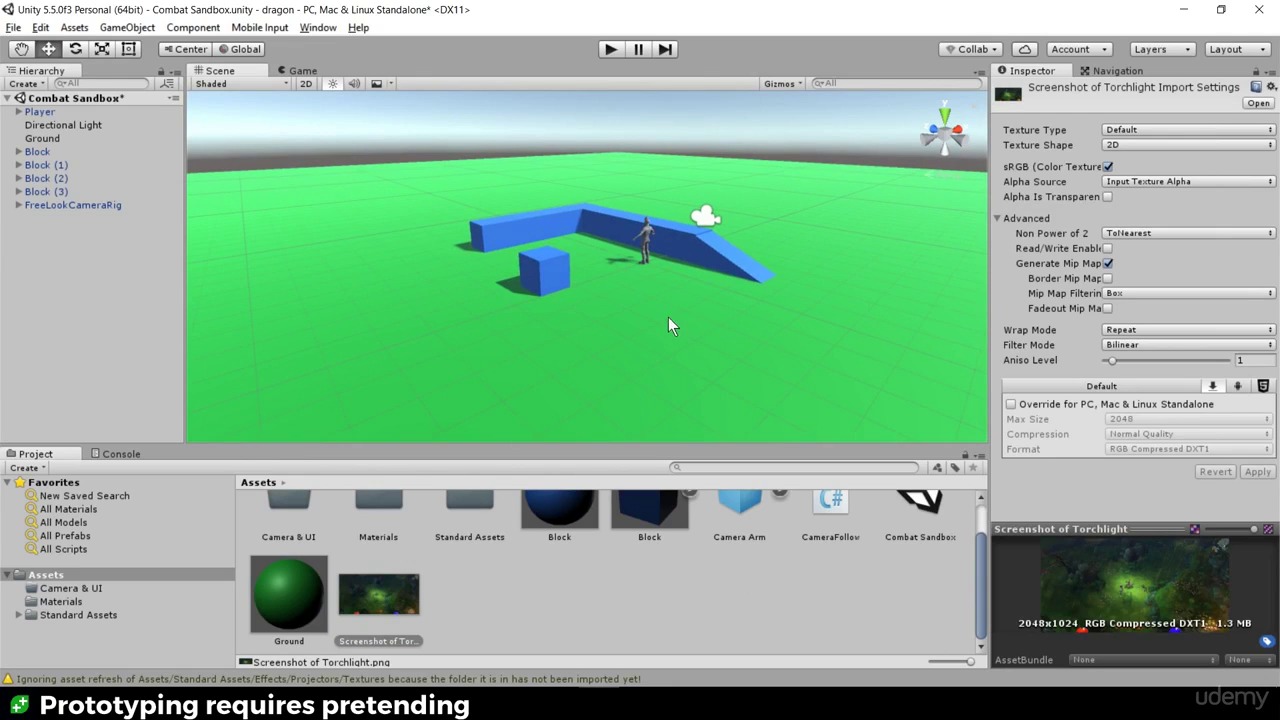
click(929, 504)
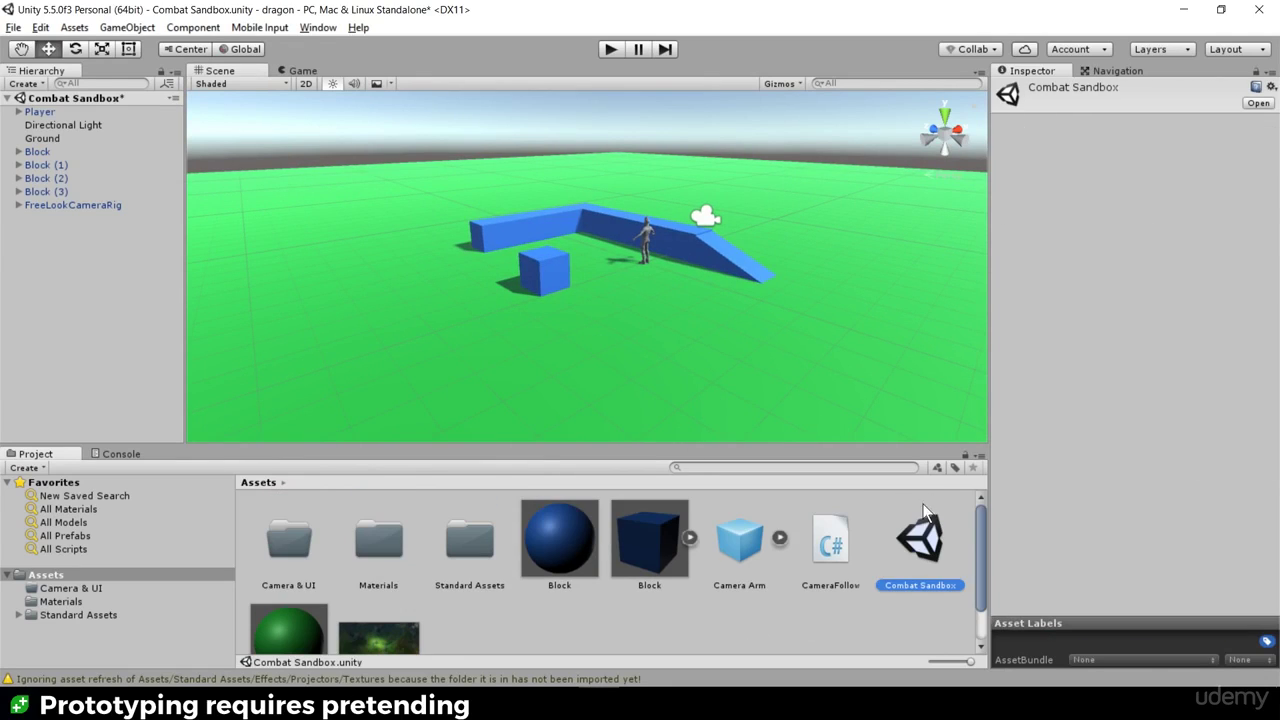
scroll(914, 523, down, 1)
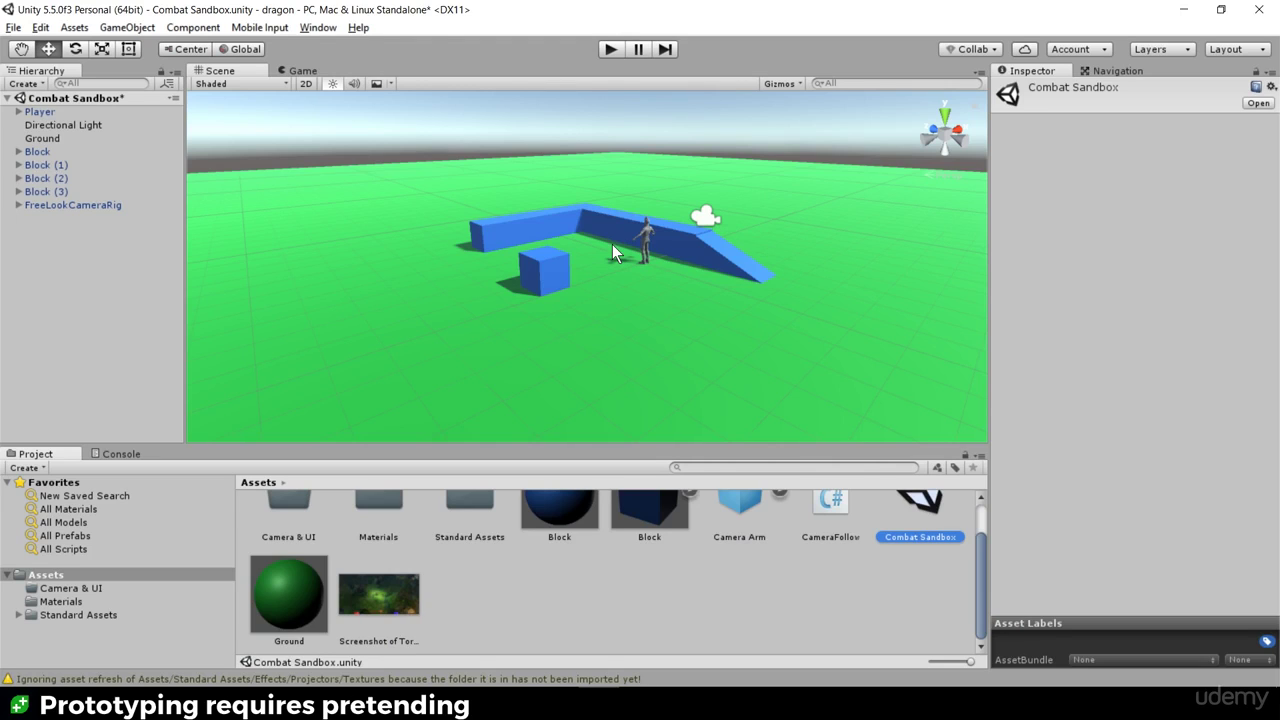
click(698, 244)
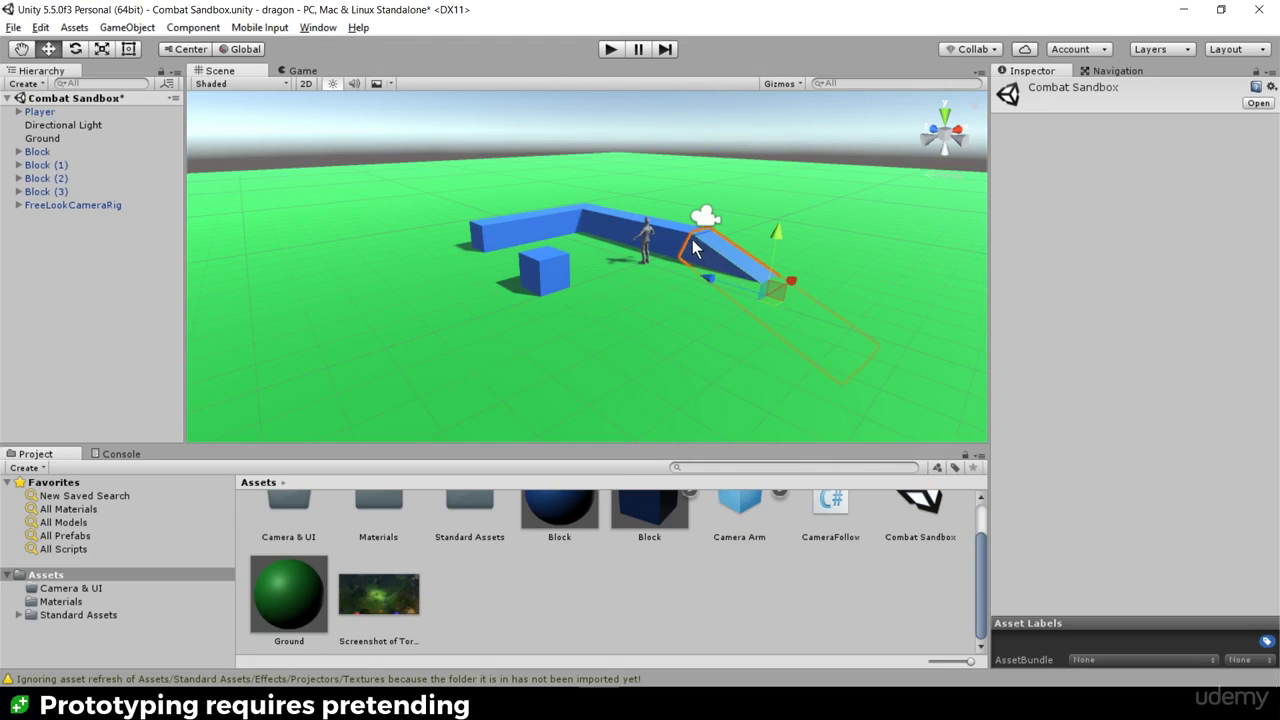
click(780, 180)
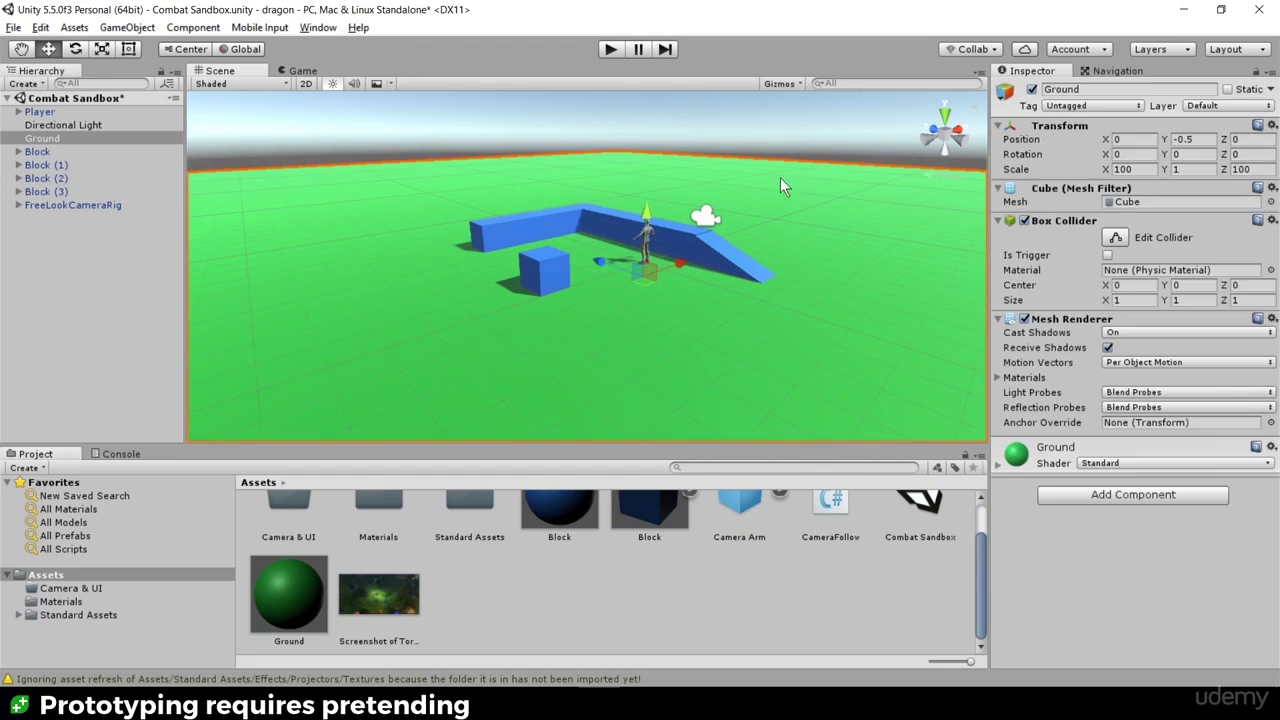
click(806, 141)
scroll(878, 555, up, 2)
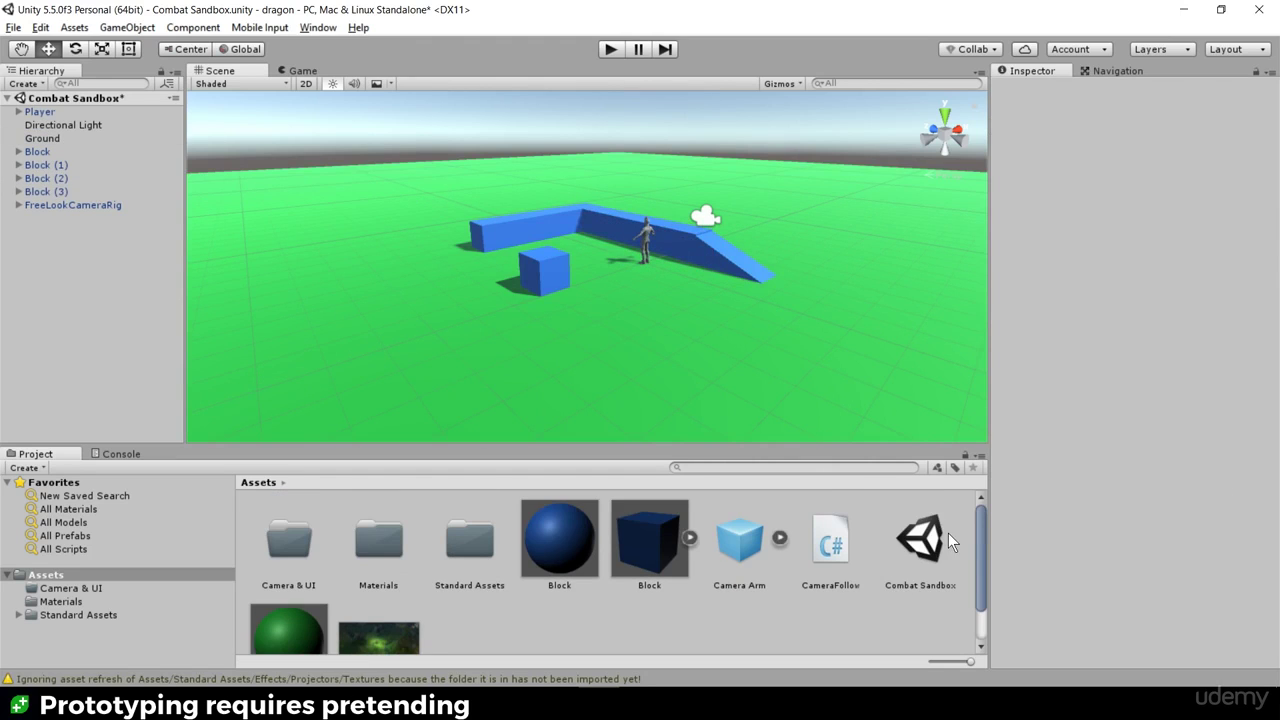
Duplicate the Combat Sandbox scene as Ricks Village and open the copy without saving the pending Combat Sandbox changes.
click(923, 535)
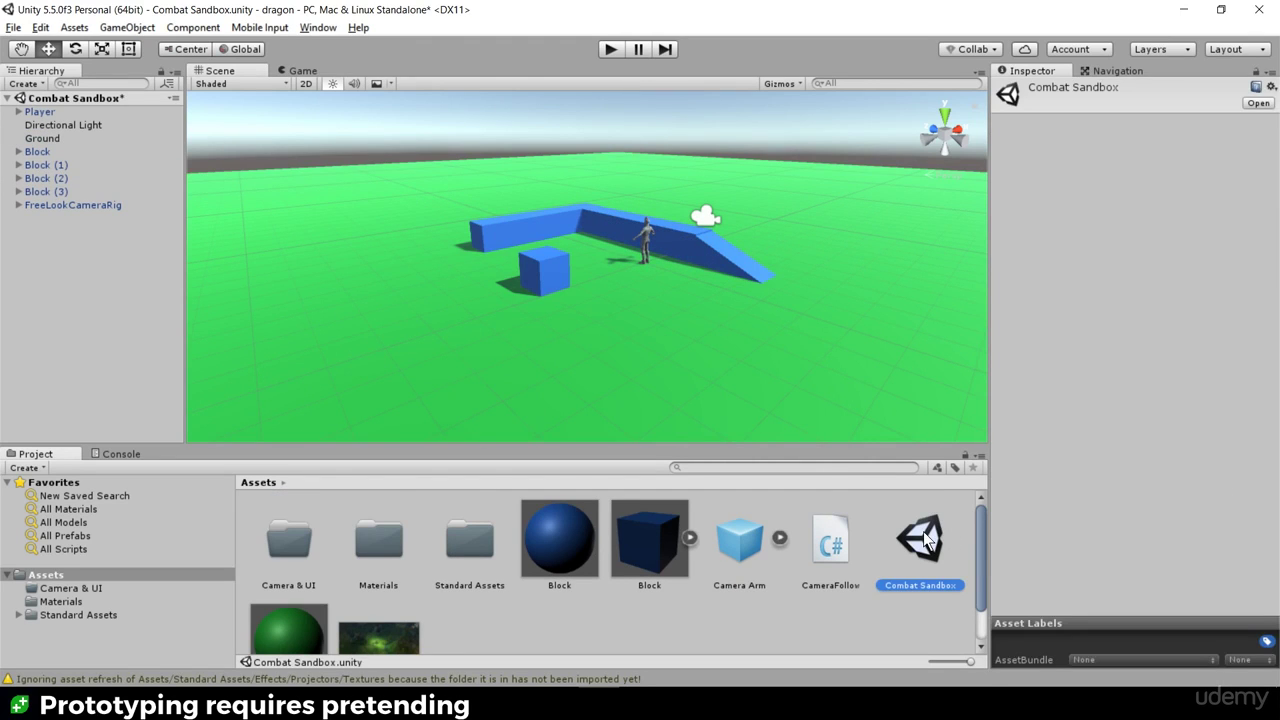
key(ctrl+d)
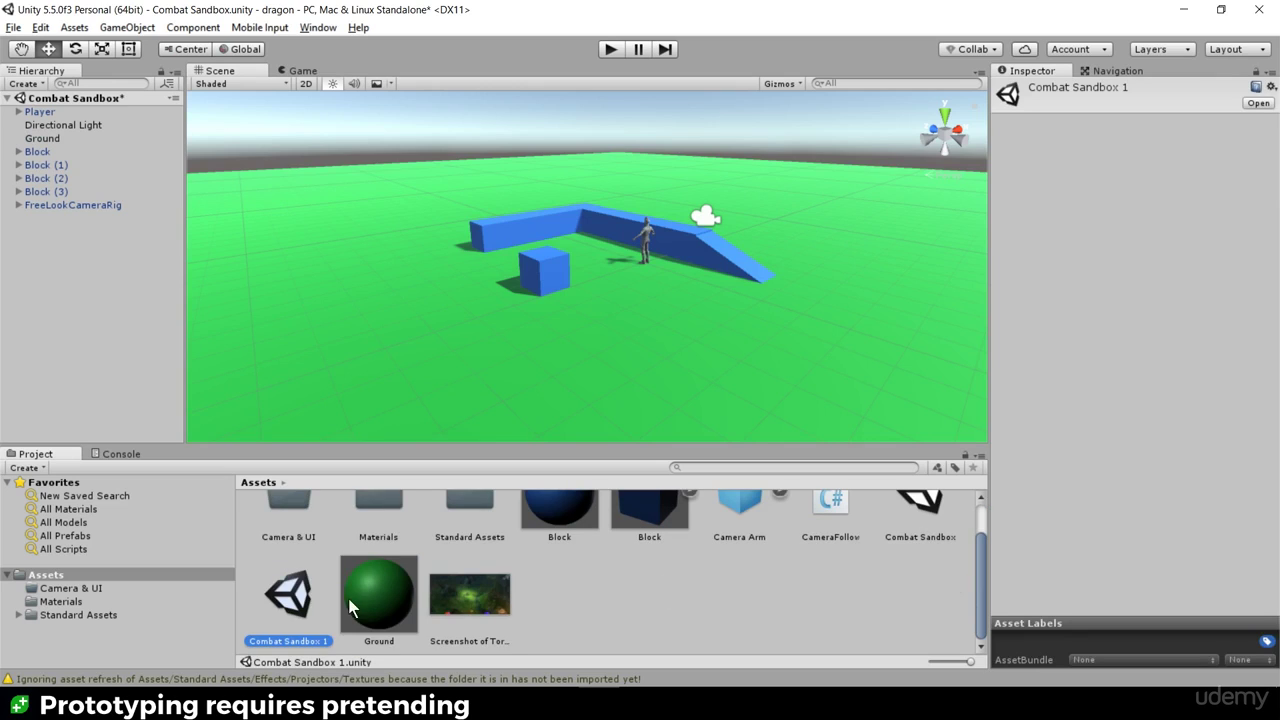
click(287, 640)
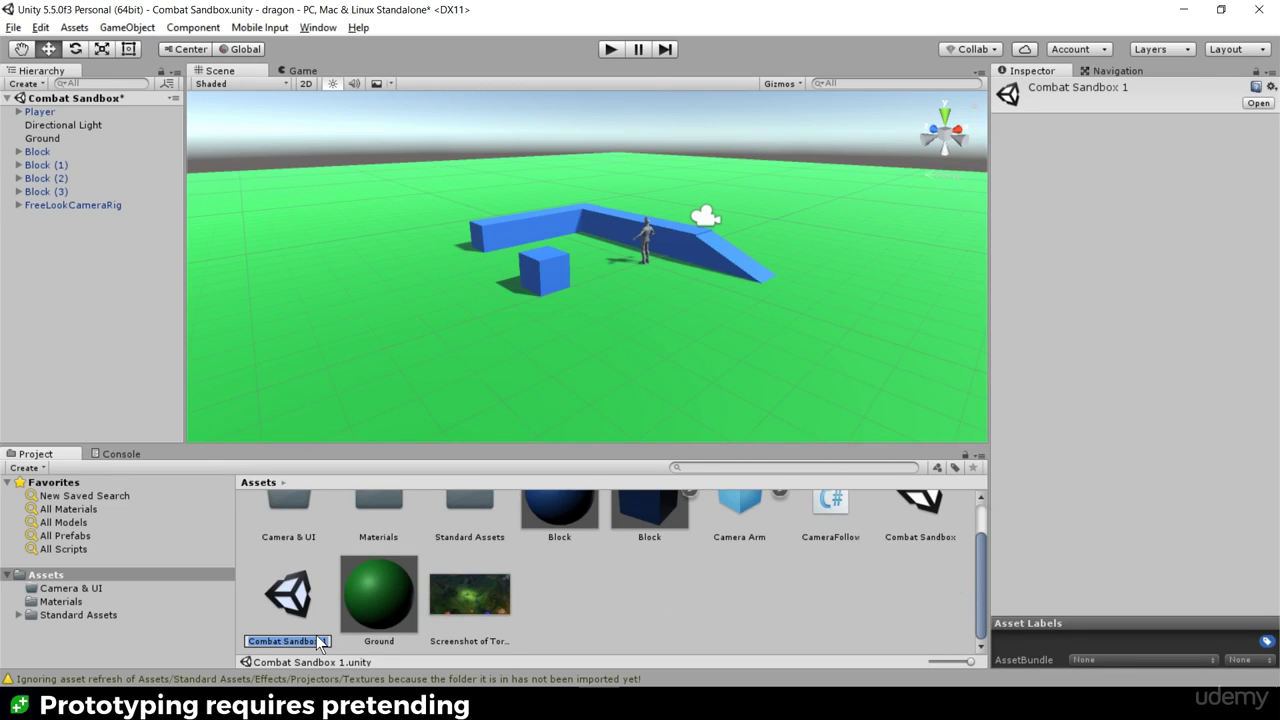
text(R)
key(Return)
key(Return)
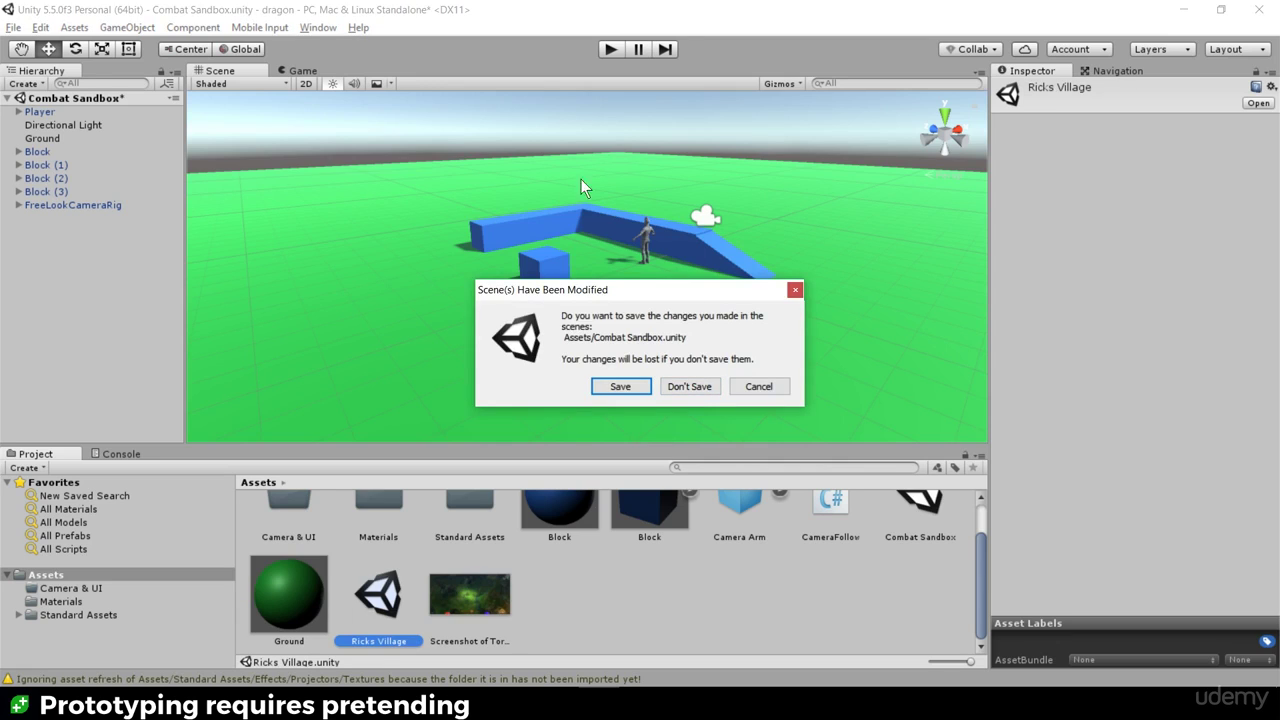
click(689, 387)
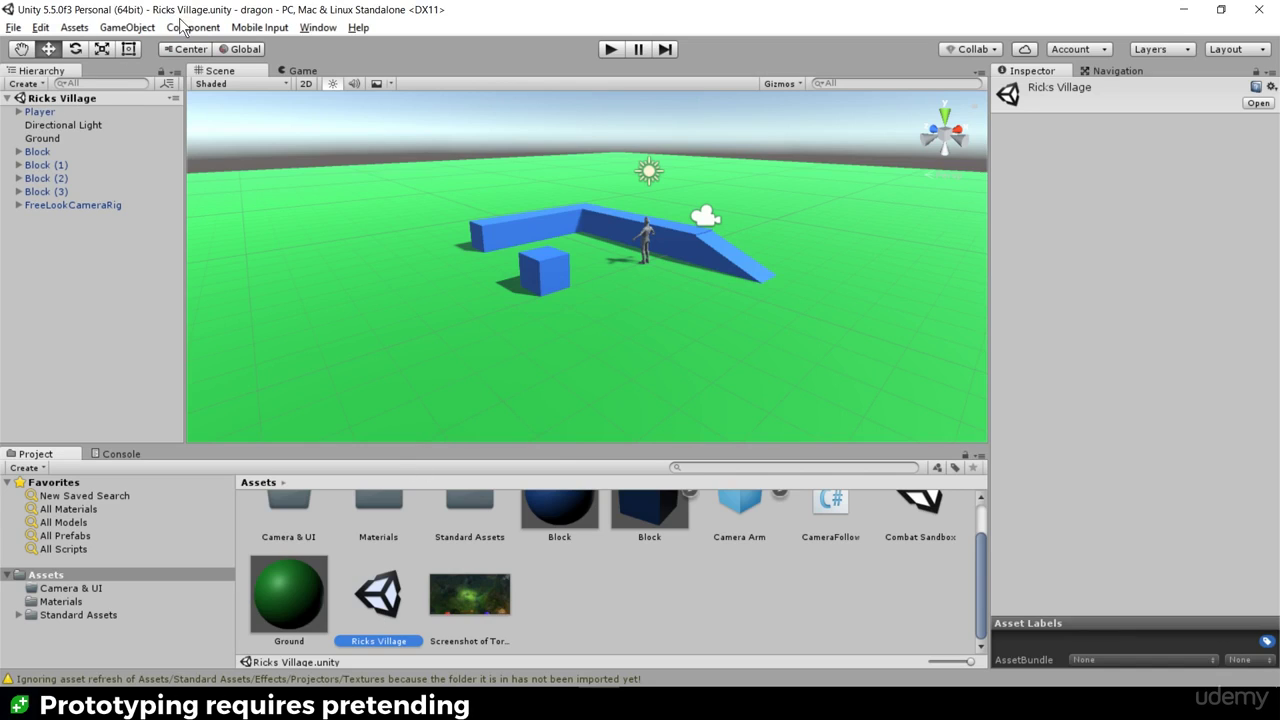
Raise the Directional Light high above the blocks to about Y 12.71.
alt+drag(662, 258, 611, 314)
scroll(673, 158, down, 2)
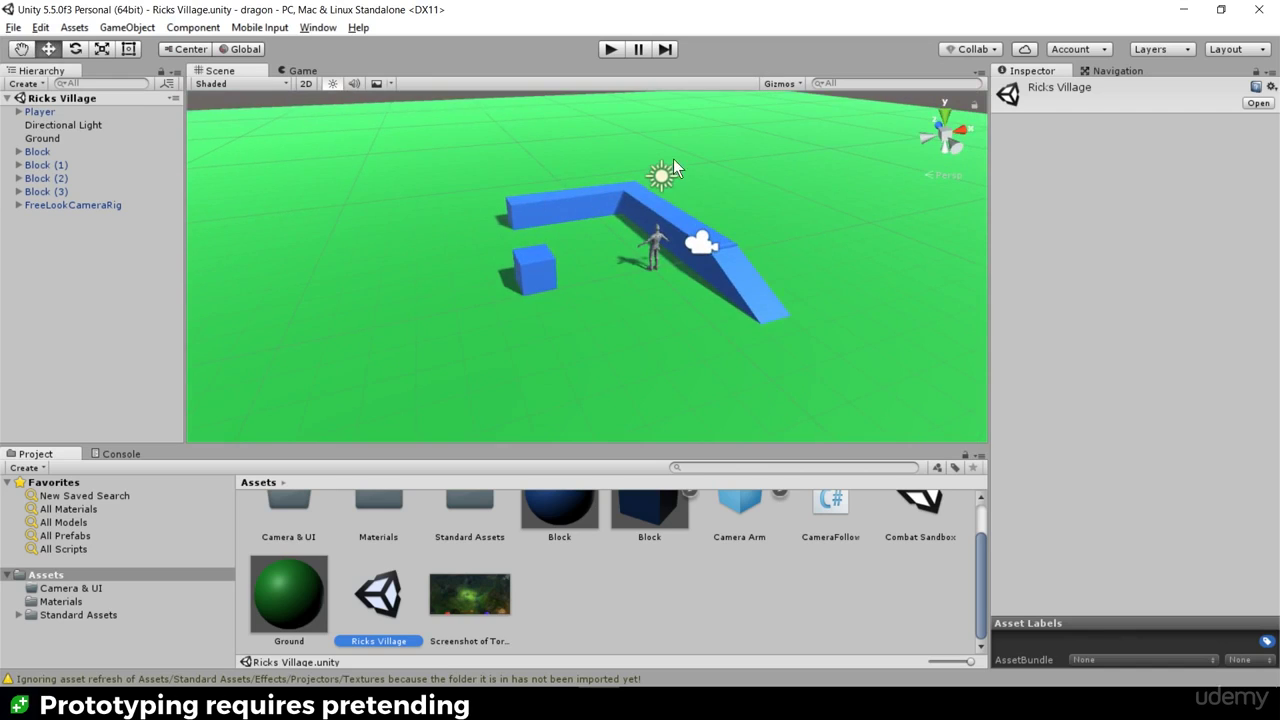
click(665, 170)
scroll(673, 182, down, 3)
drag(620, 175, 624, 46)
scroll(627, 276, up, 3)
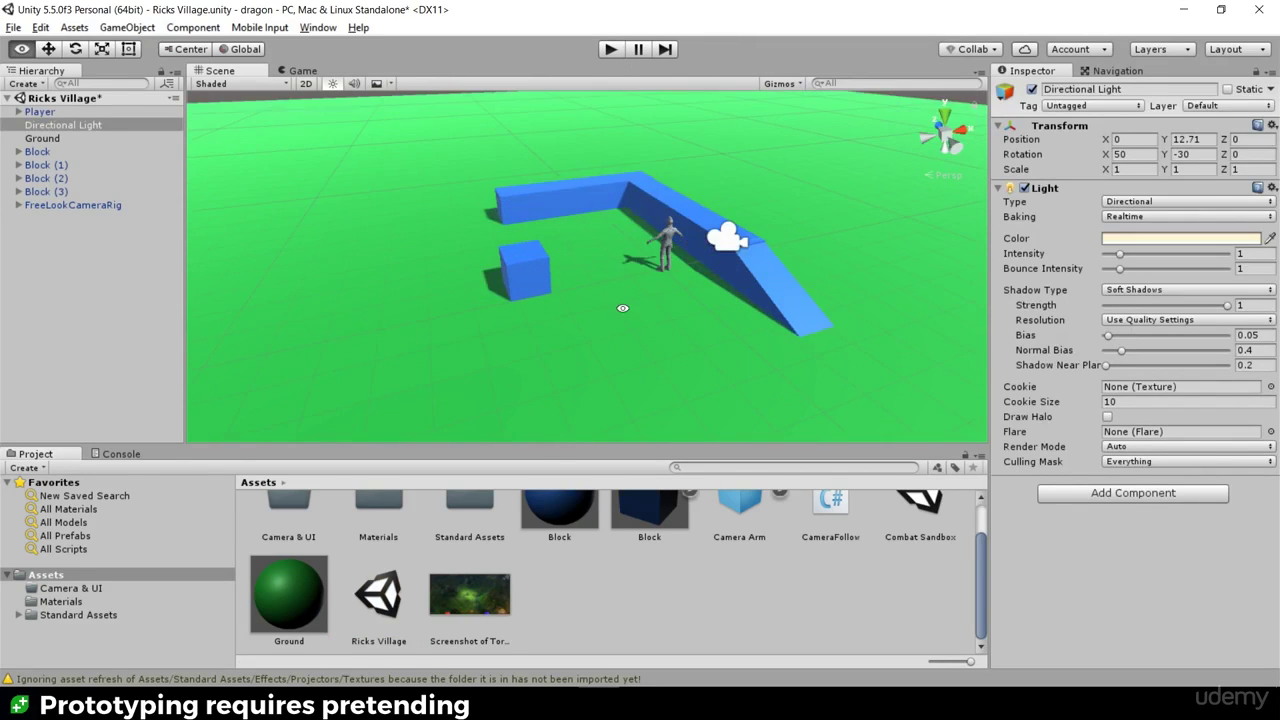
Move the single Block cube beyond the blue wall to about X -3.67, Z 12.12.
alt+drag(627, 276, 594, 300)
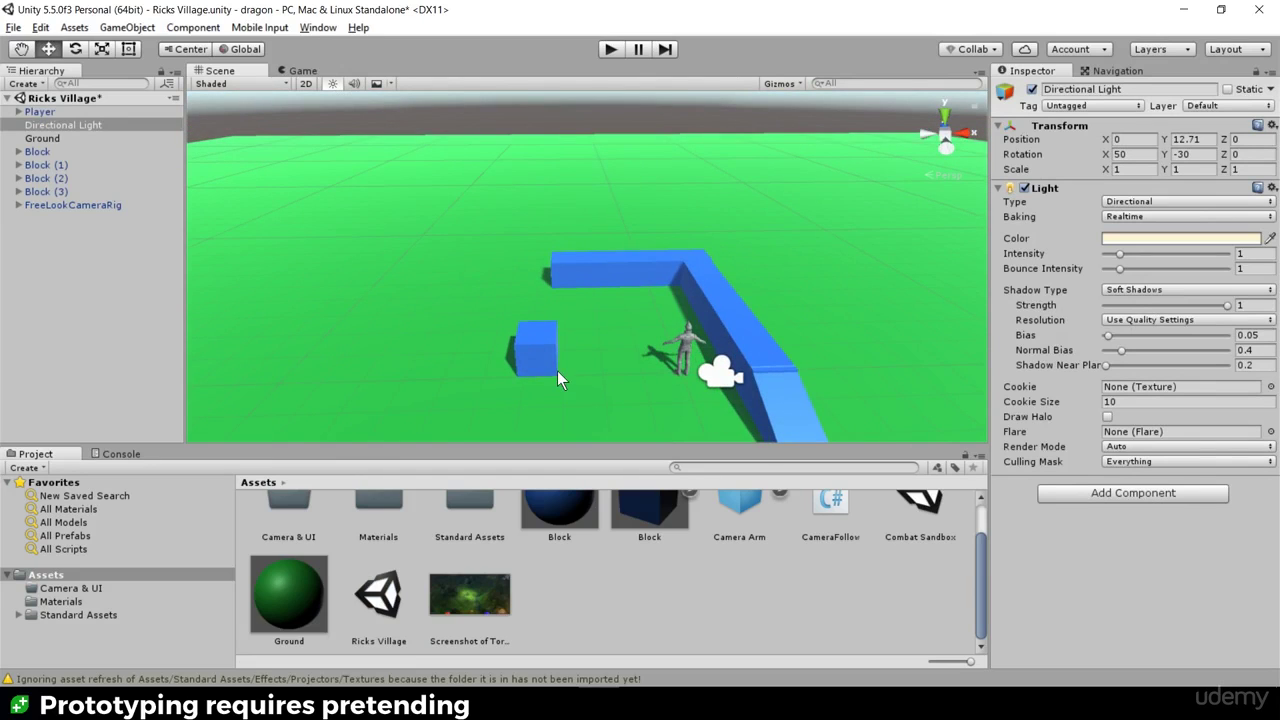
click(536, 352)
drag(596, 306, 574, 356)
alt+drag(662, 289, 931, 207)
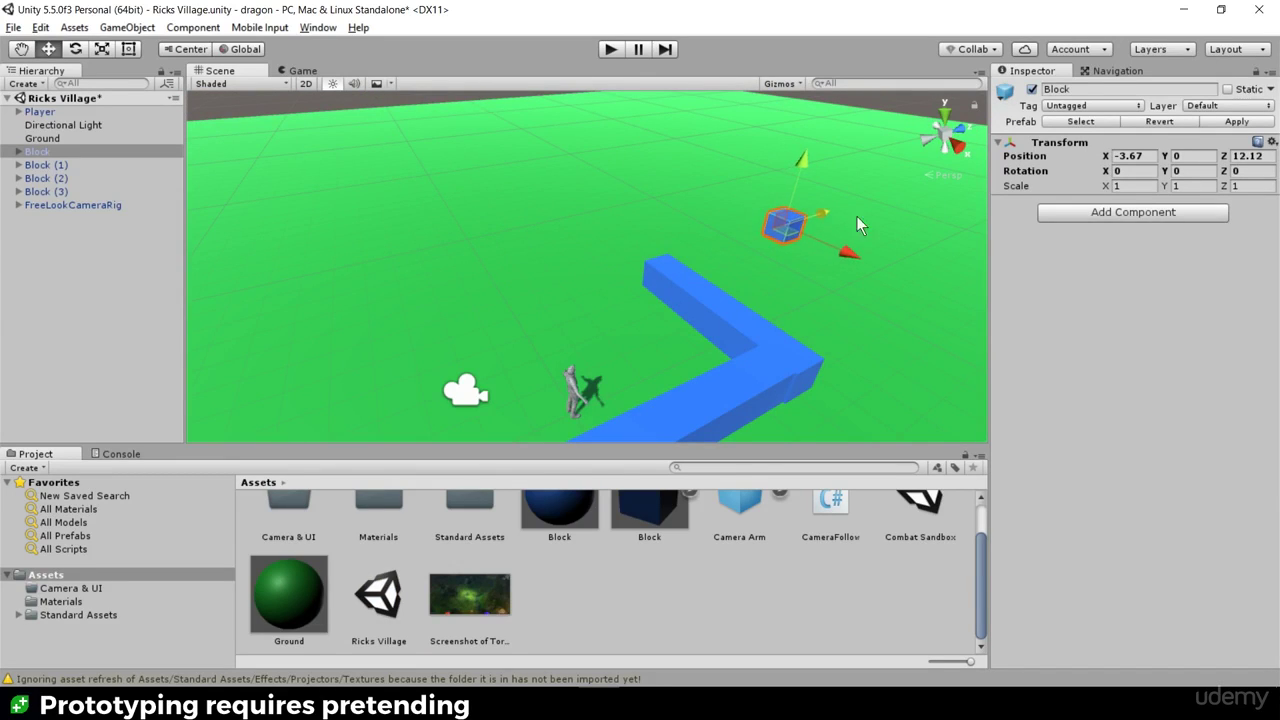
Set the Block's scale to 16 on X and 9 on Y to form a large upright panel.
alt+drag(450, 275, 659, 217)
scroll(659, 217, up, 3)
scroll(658, 216, up, 3)
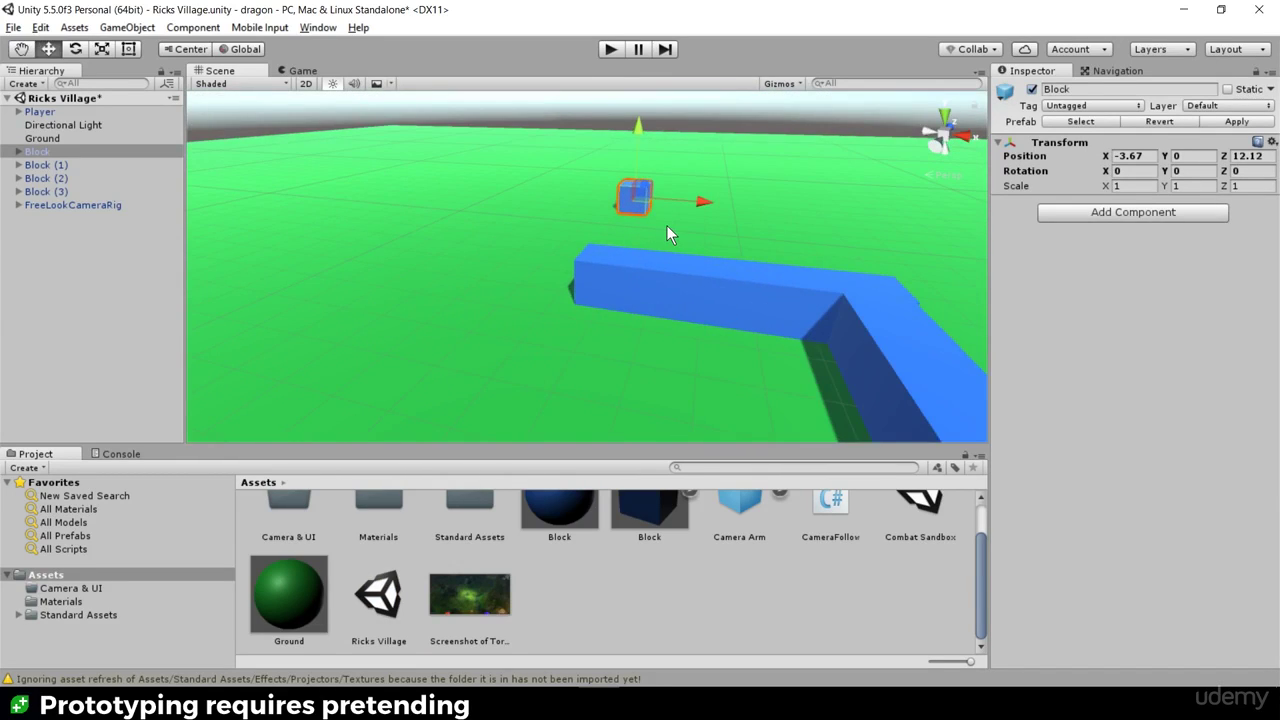
key(f)
scroll(572, 305, down, 5)
alt+drag(572, 305, 787, 253)
scroll(644, 284, down, 6)
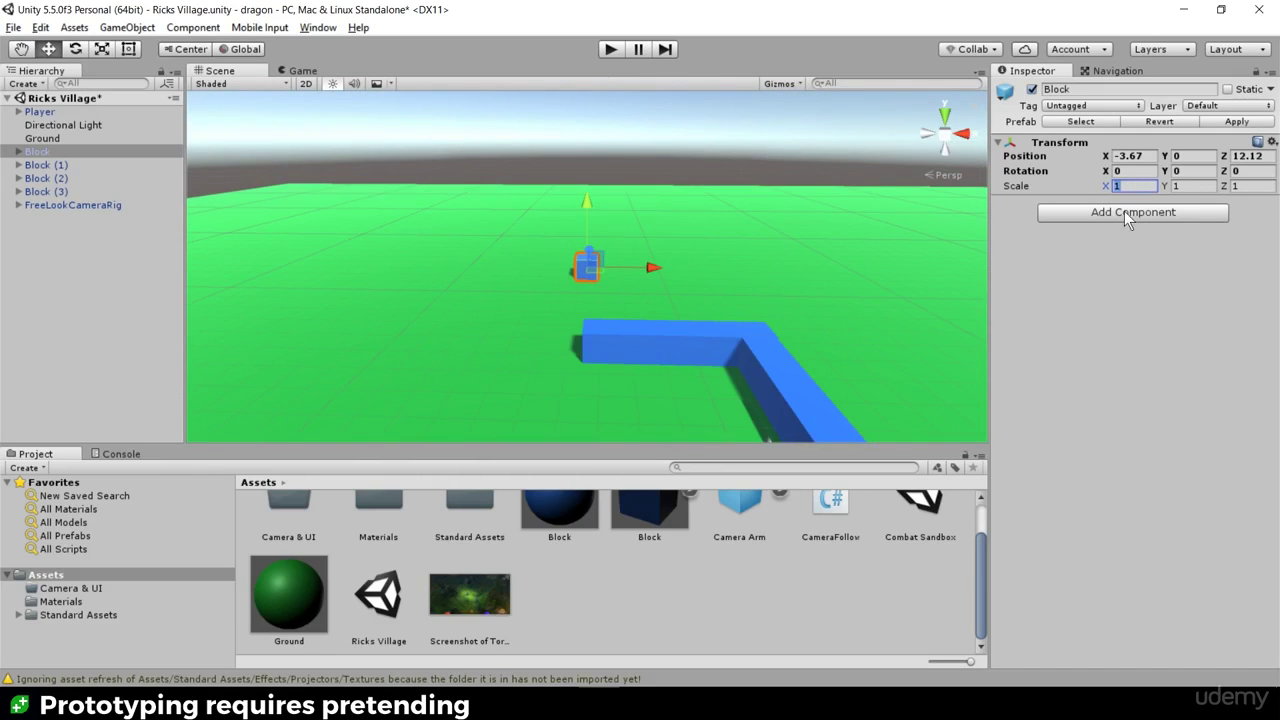
text(16)
key(Tab)
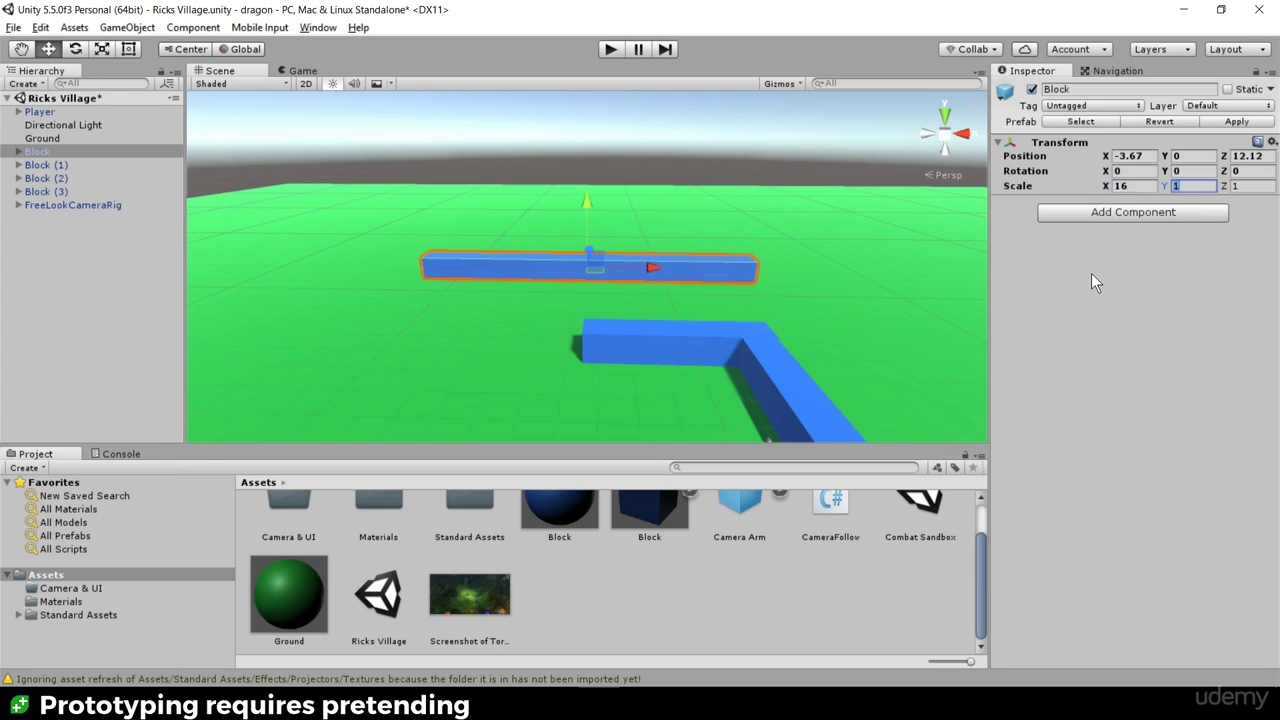
text(9)
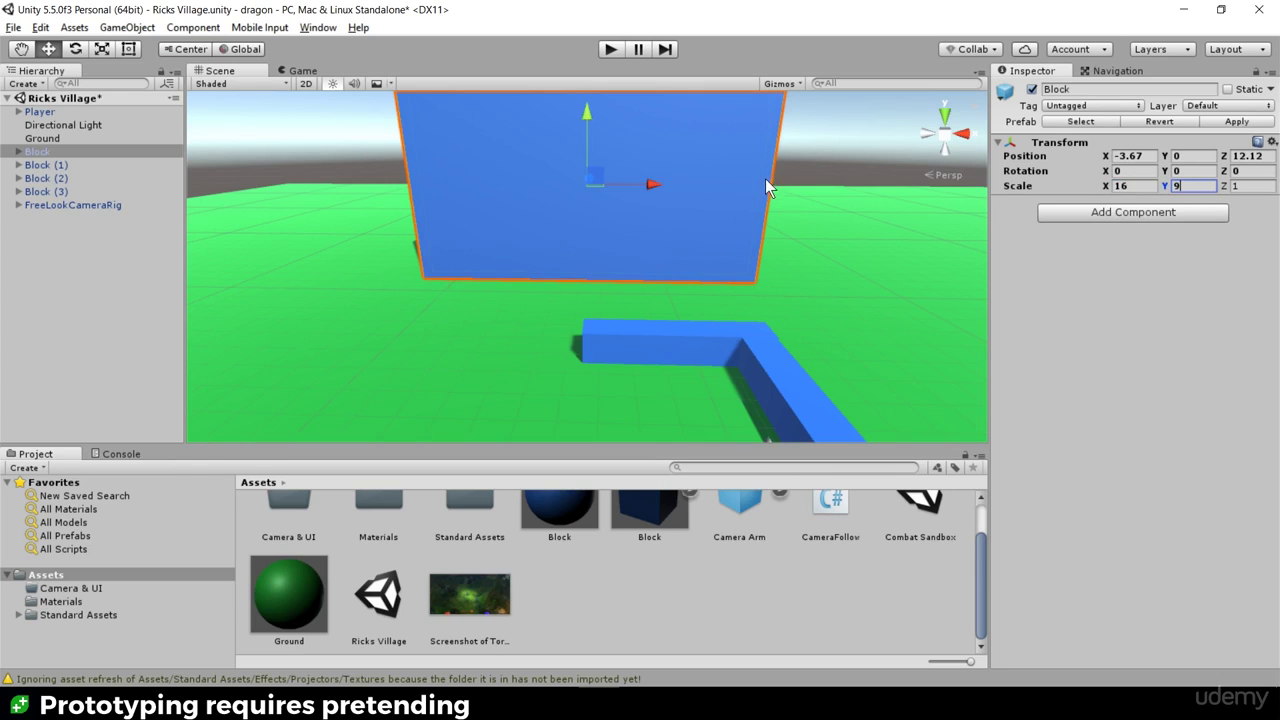
Apply the Screenshot of Torchlight texture to the enlarged Block and set its Z rotation to 180.
drag(490, 592, 539, 251)
drag(537, 178, 537, 185)
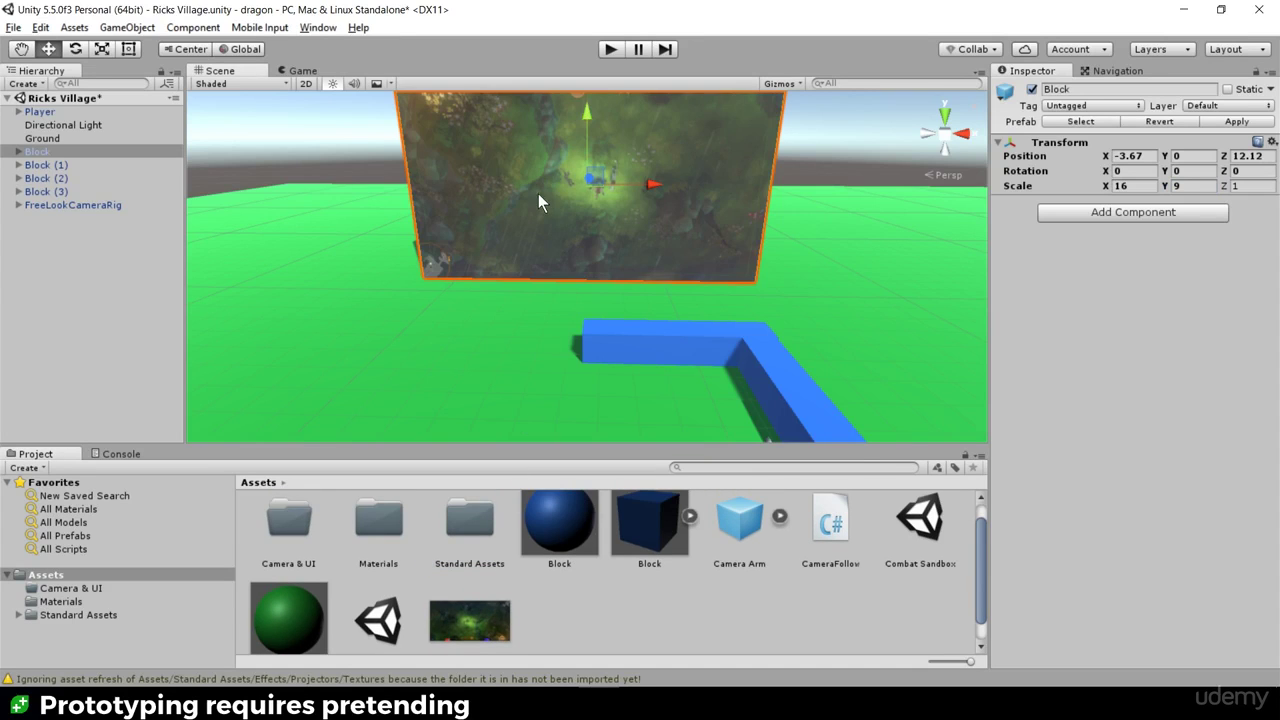
scroll(597, 225, down, 5)
alt+drag(598, 223, 630, 314)
key(e)
drag(570, 161, 529, 541)
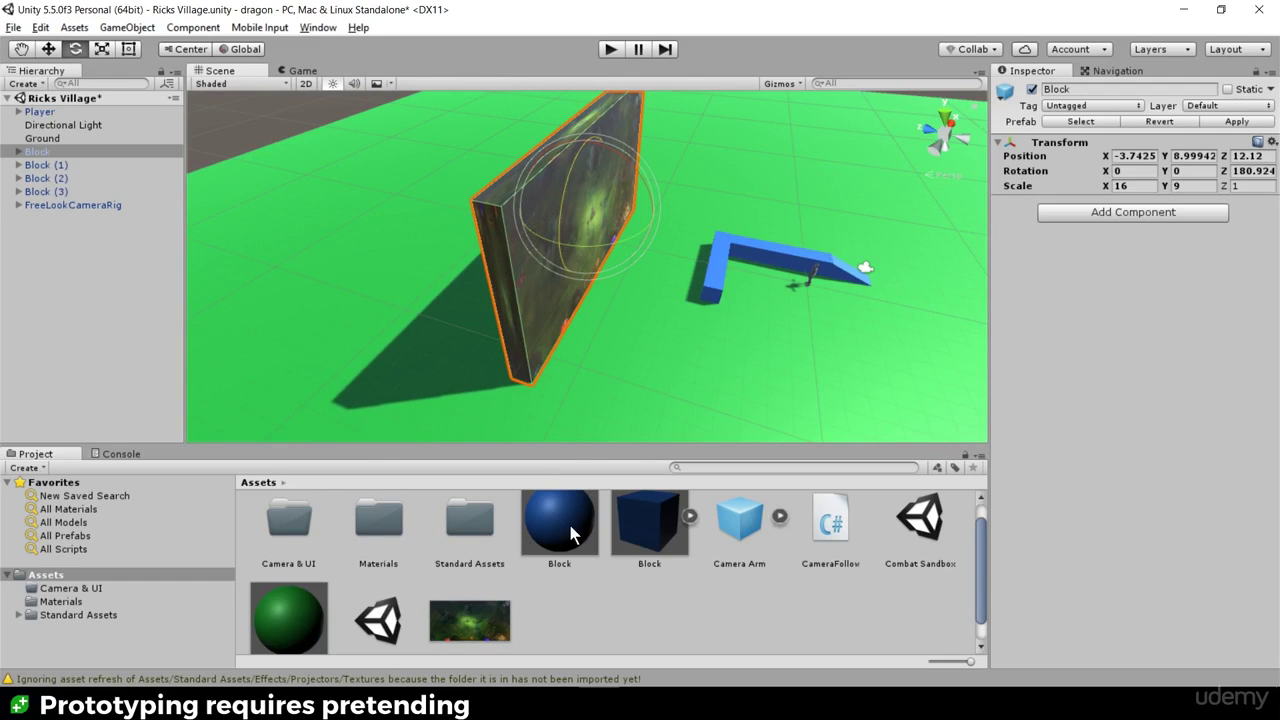
click(1253, 170)
text(180)
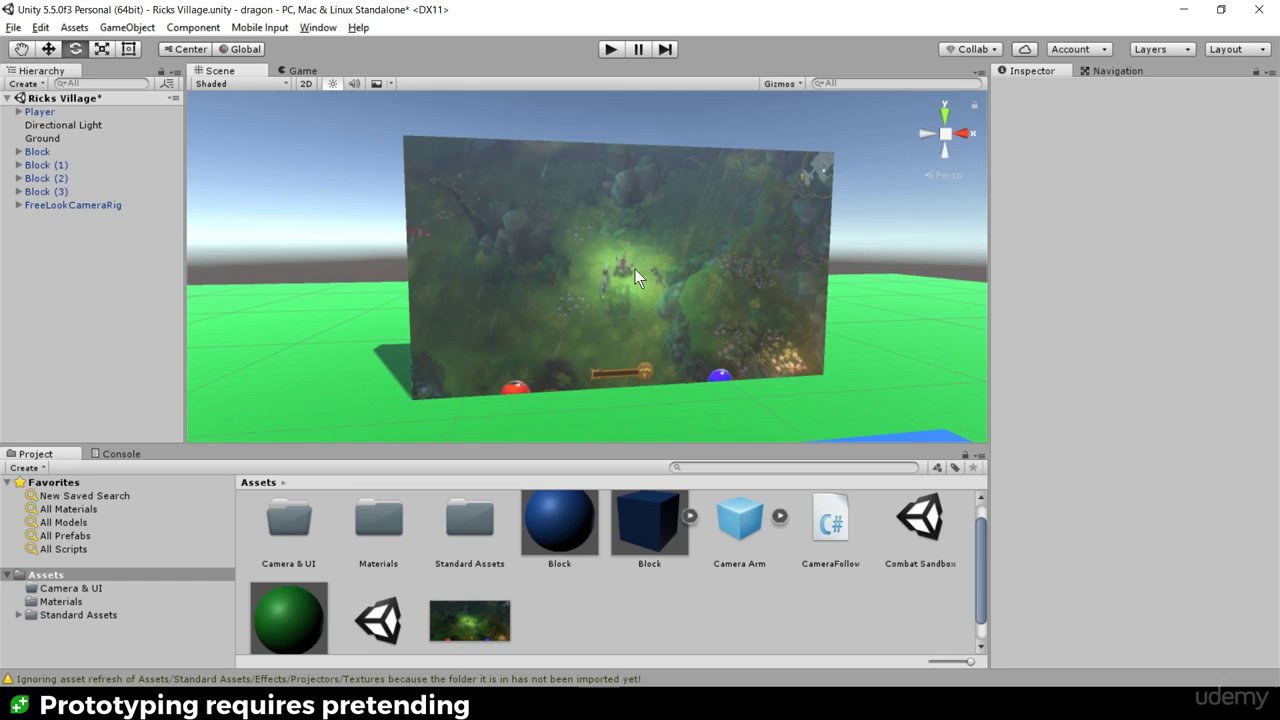
Examine the Torchlight reference panel up close and from a distance alongside the player and blue walls.
scroll(635, 269, down, 10)
scroll(644, 317, up, 5)
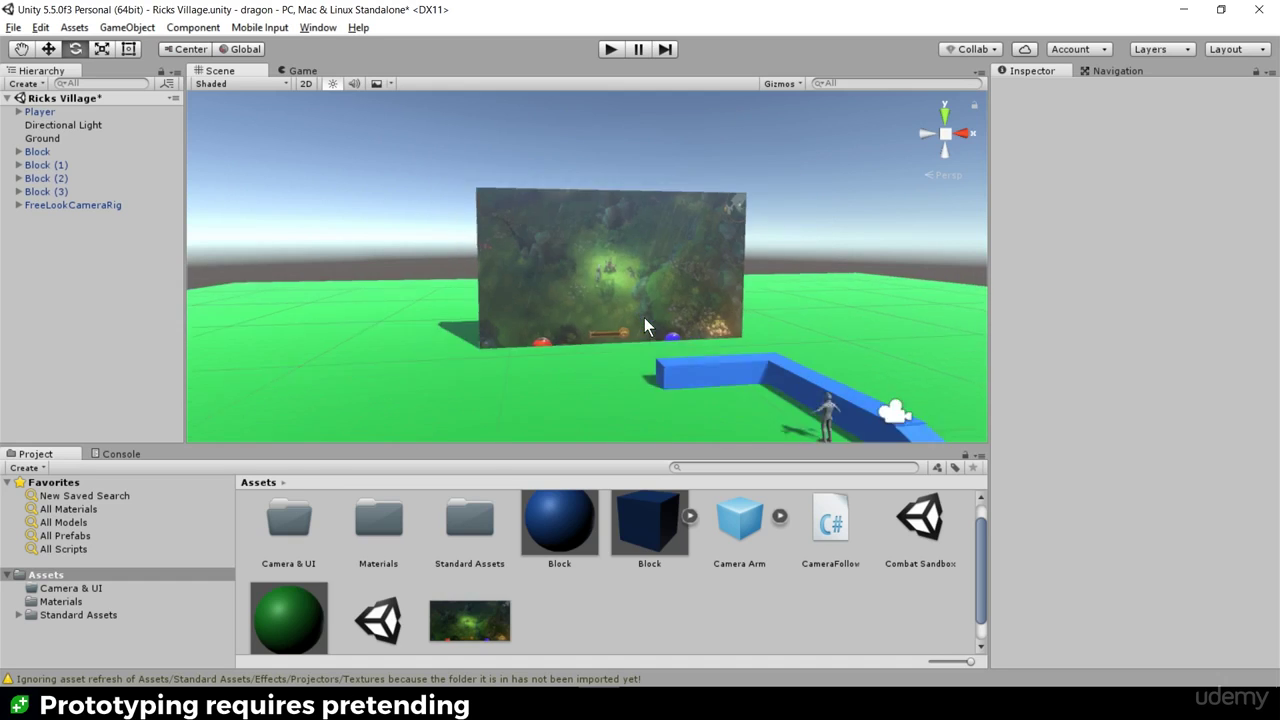
scroll(644, 317, down, 1)
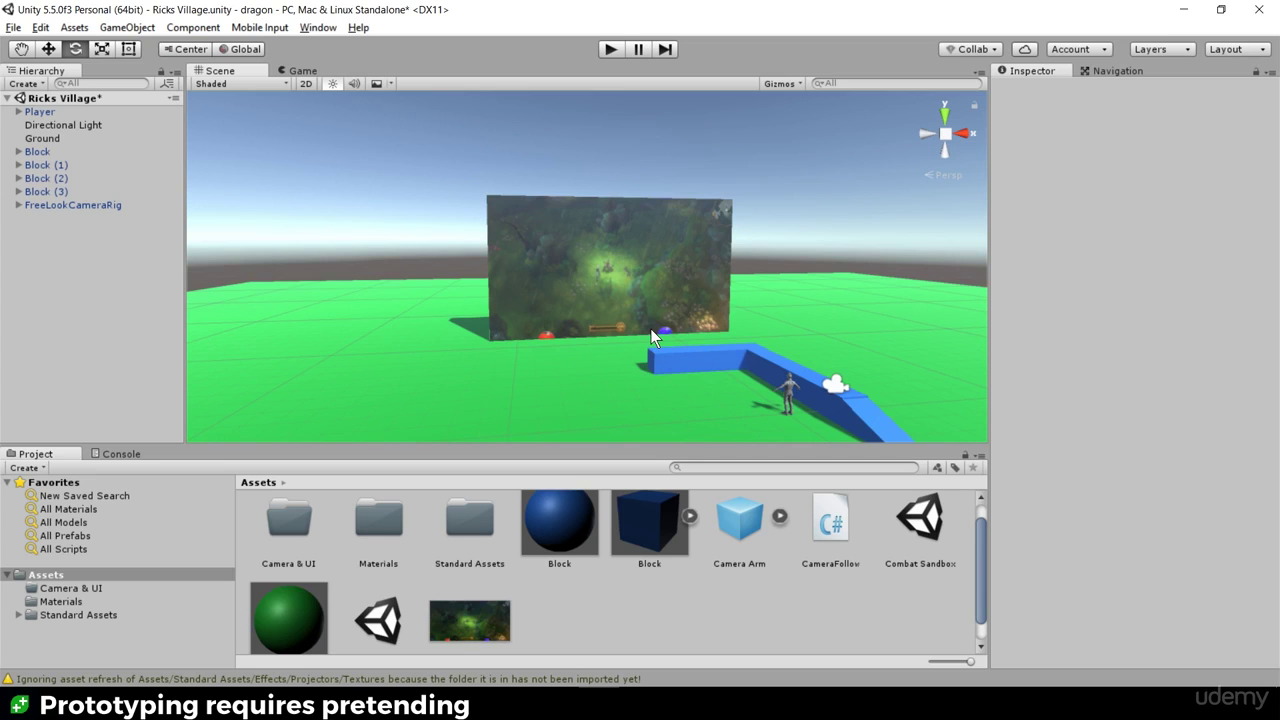
scroll(644, 318, up, 6)
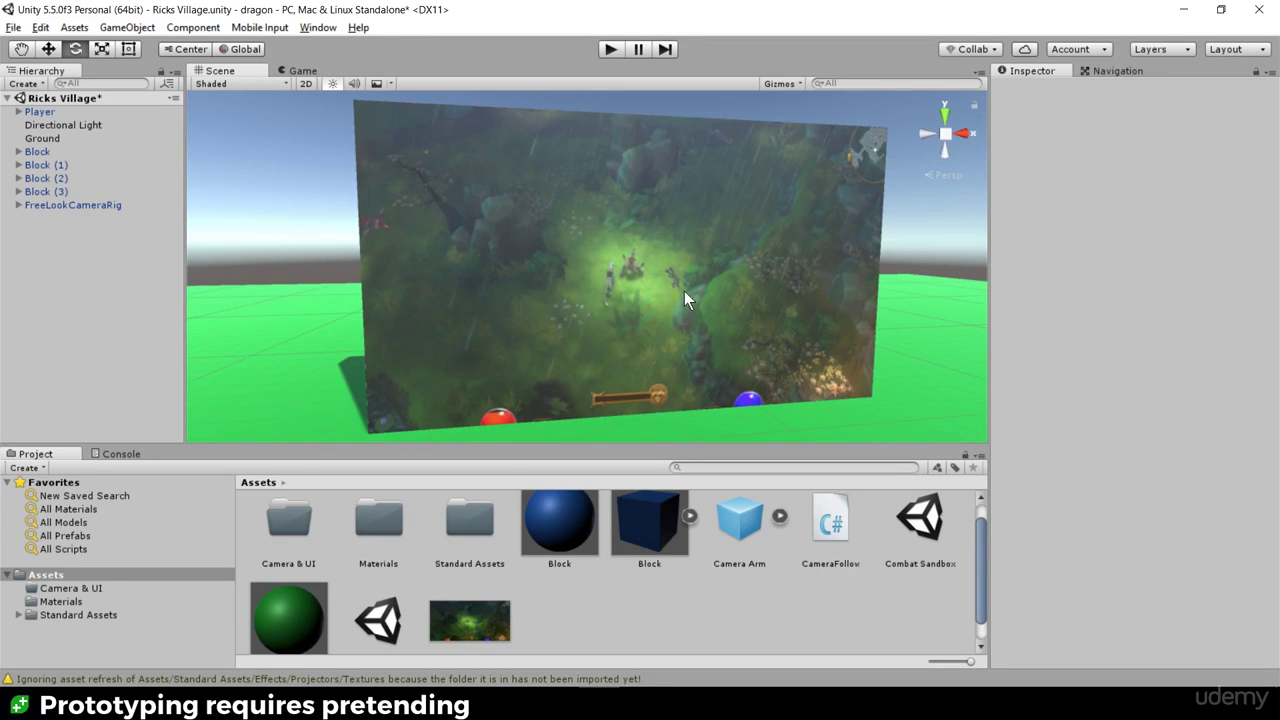
alt+drag(684, 291, 522, 372)
scroll(702, 284, down, 6)
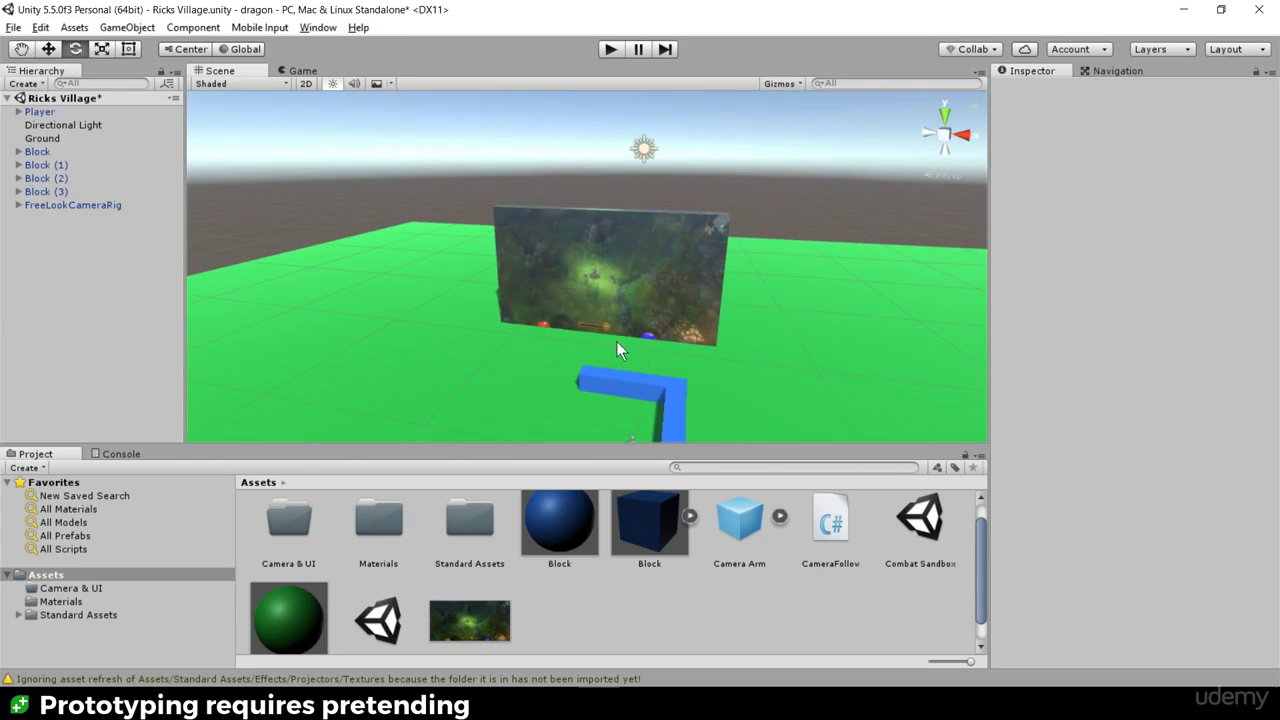
alt+drag(574, 306, 624, 303)
scroll(624, 303, down, 4)
alt+drag(651, 365, 589, 324)
scroll(592, 319, up, 3)
scroll(600, 320, up, 2)
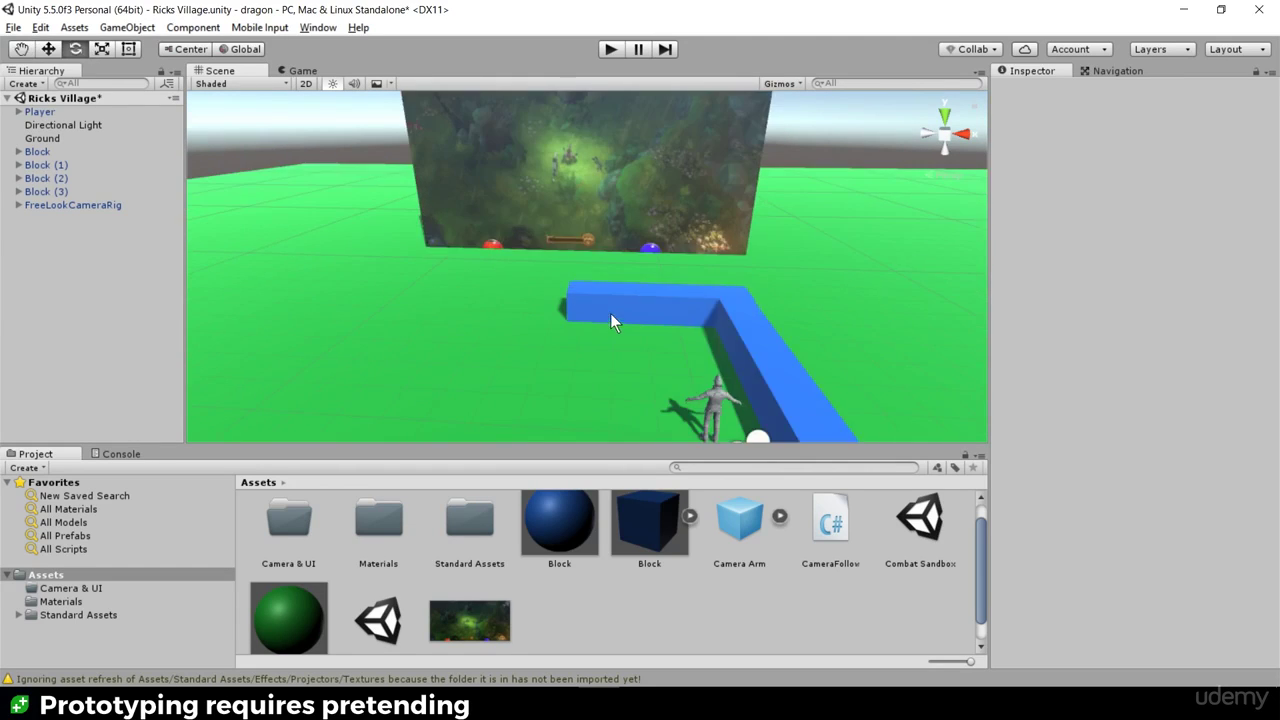
Scale Block (2), the blue wall beside the player, to about 2.55 on Y and 4.15 on Z.
scroll(614, 320, down, 1)
click(710, 360)
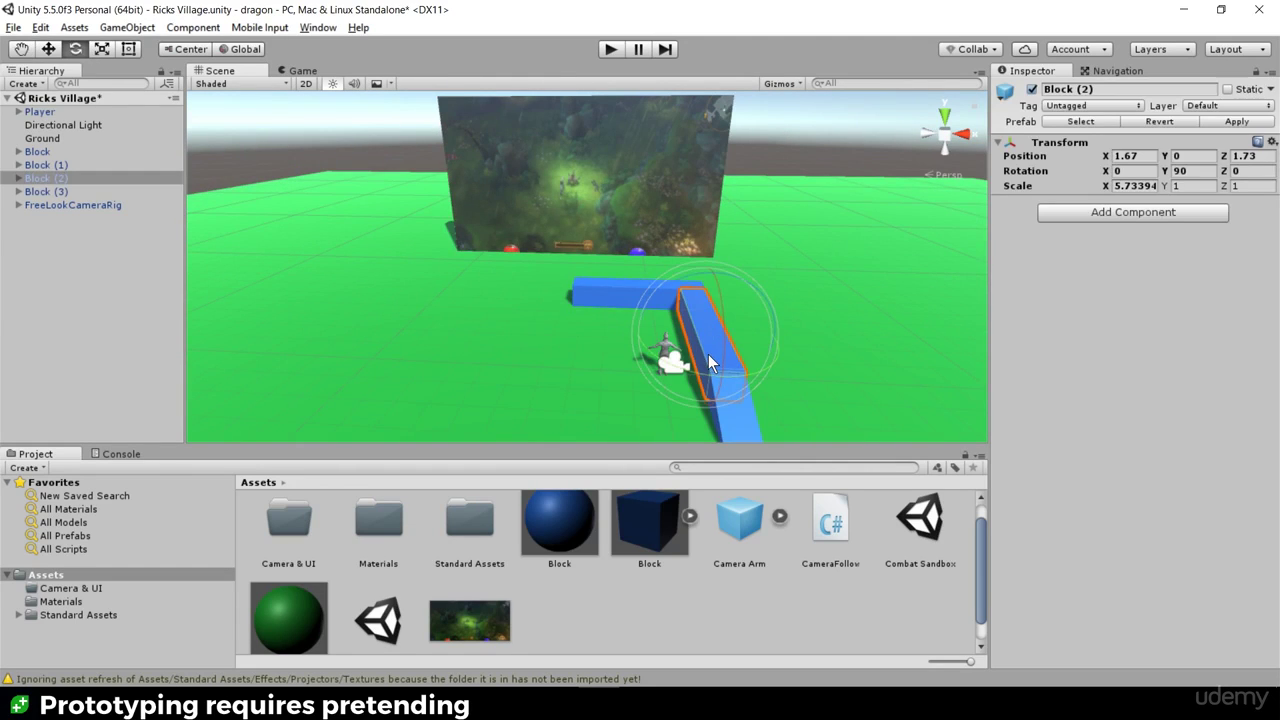
key(r)
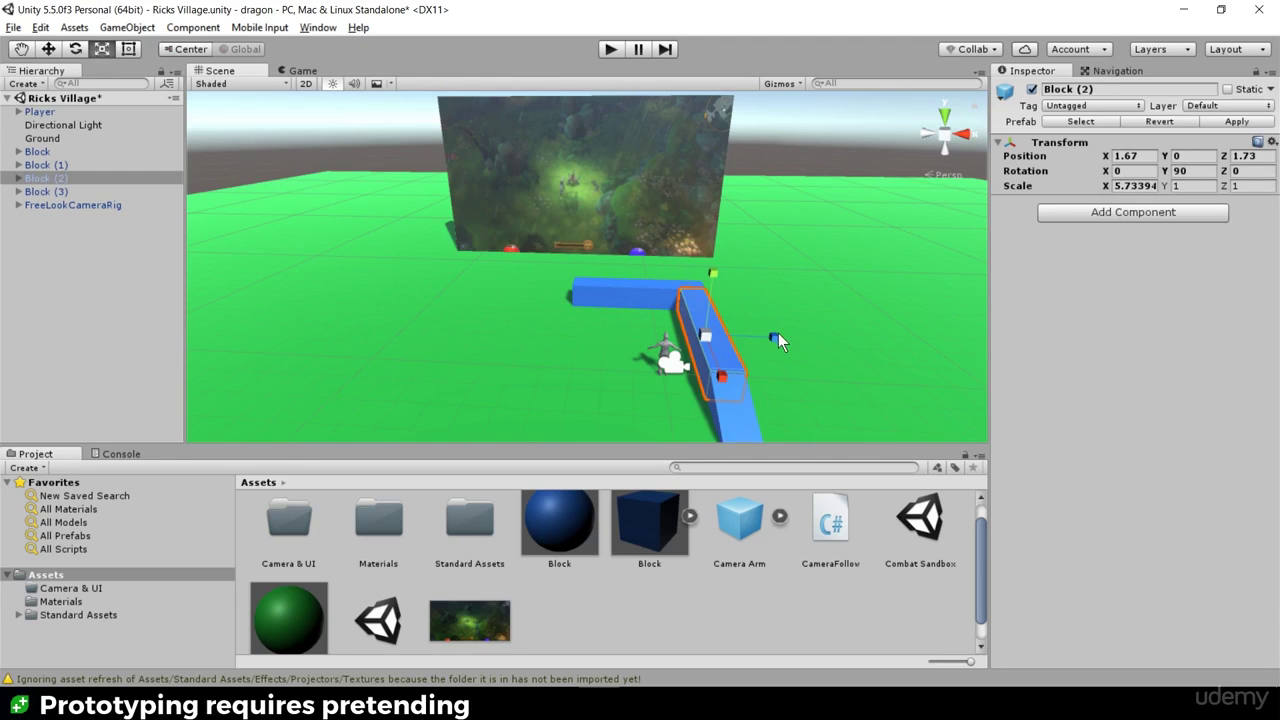
drag(778, 341, 876, 338)
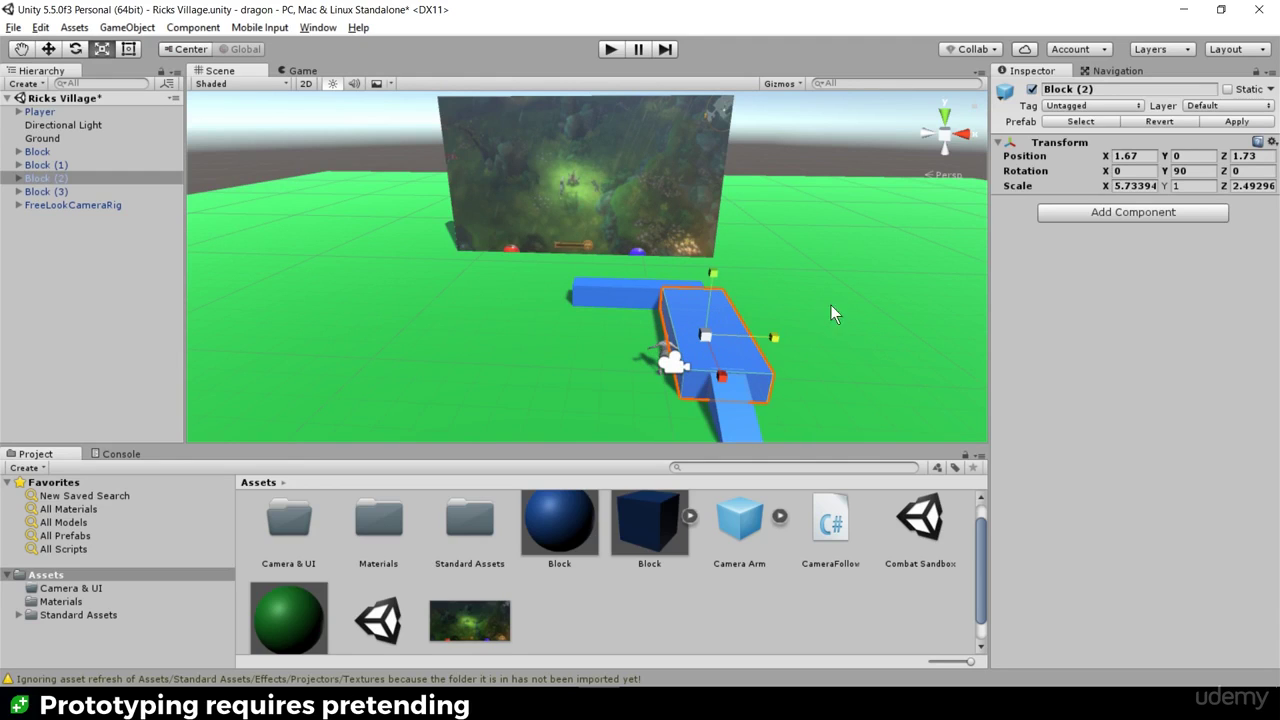
drag(775, 338, 806, 337)
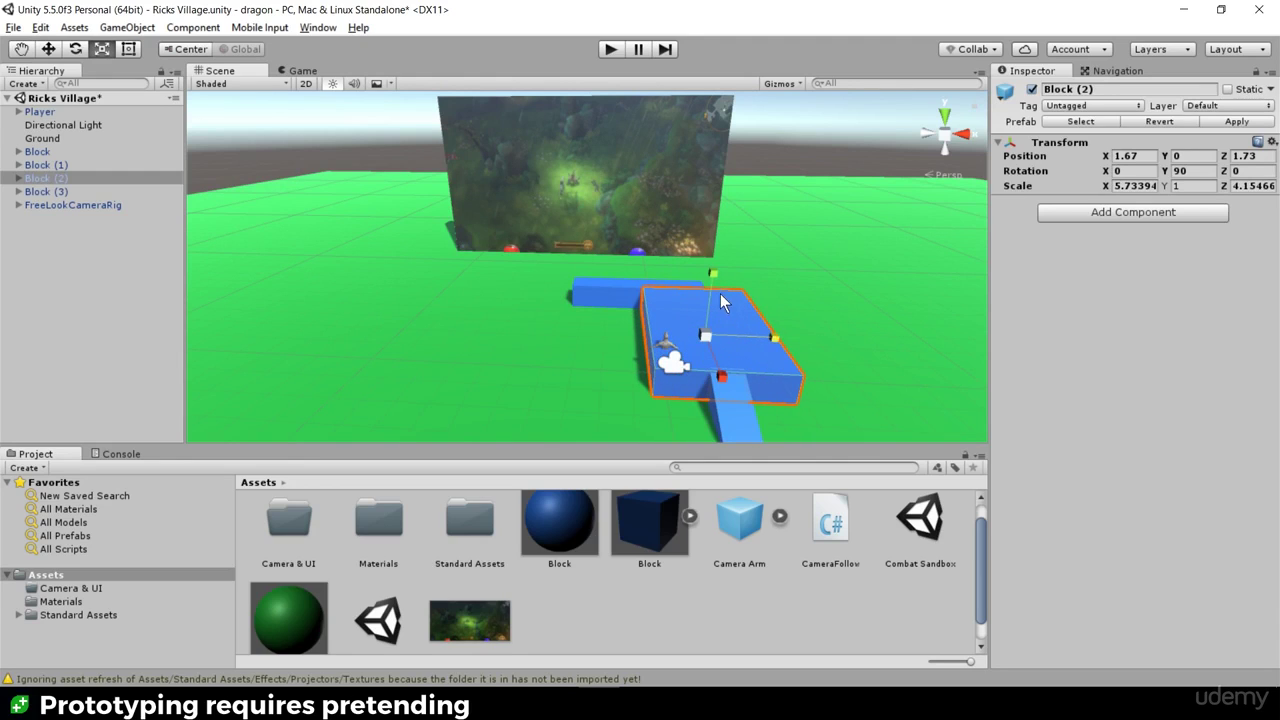
drag(713, 270, 729, 183)
Move Block (2) away from the player to about X 5.67, Y -0.19 and rotate it to about 113.5 degrees on Y.
key(w)
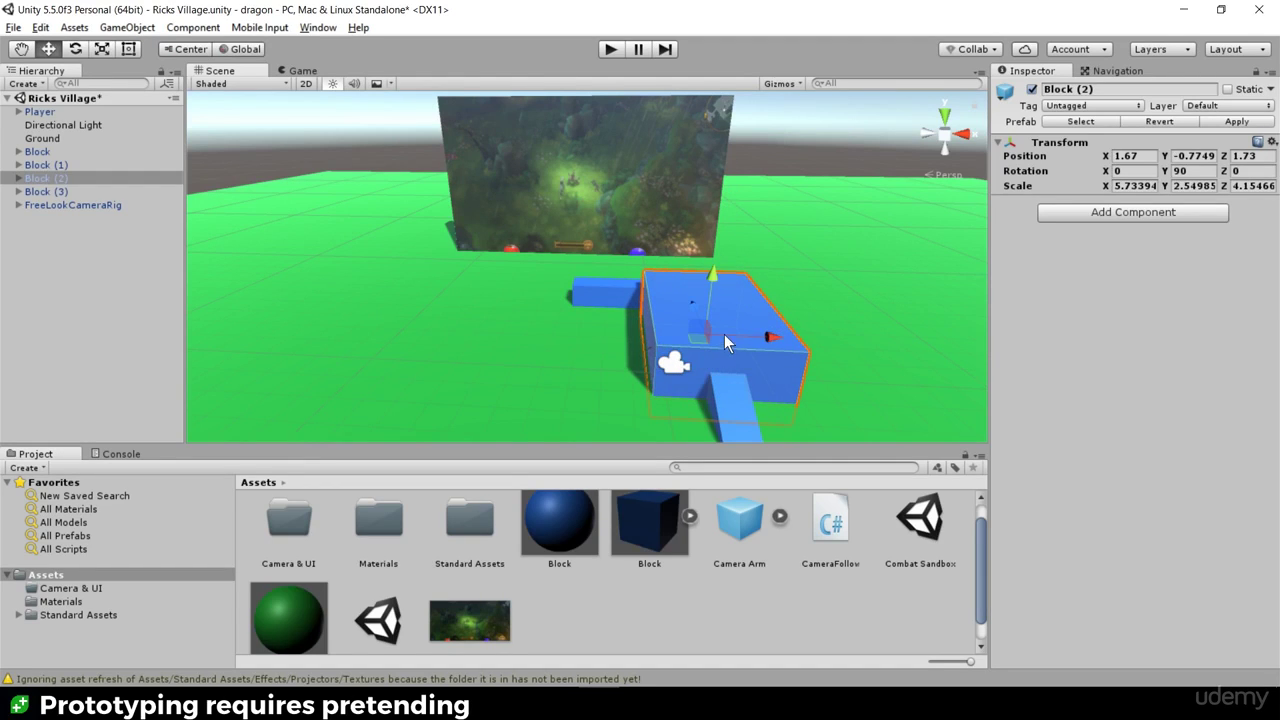
drag(769, 341, 890, 346)
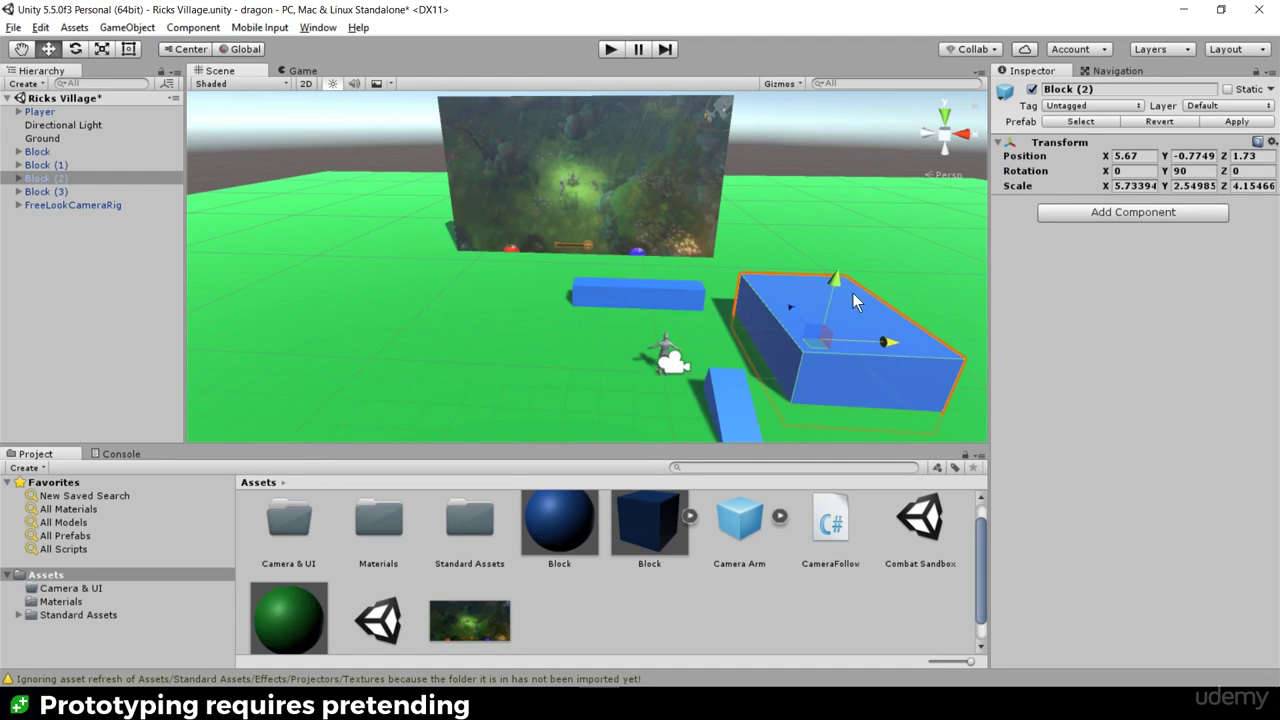
drag(838, 285, 703, 320)
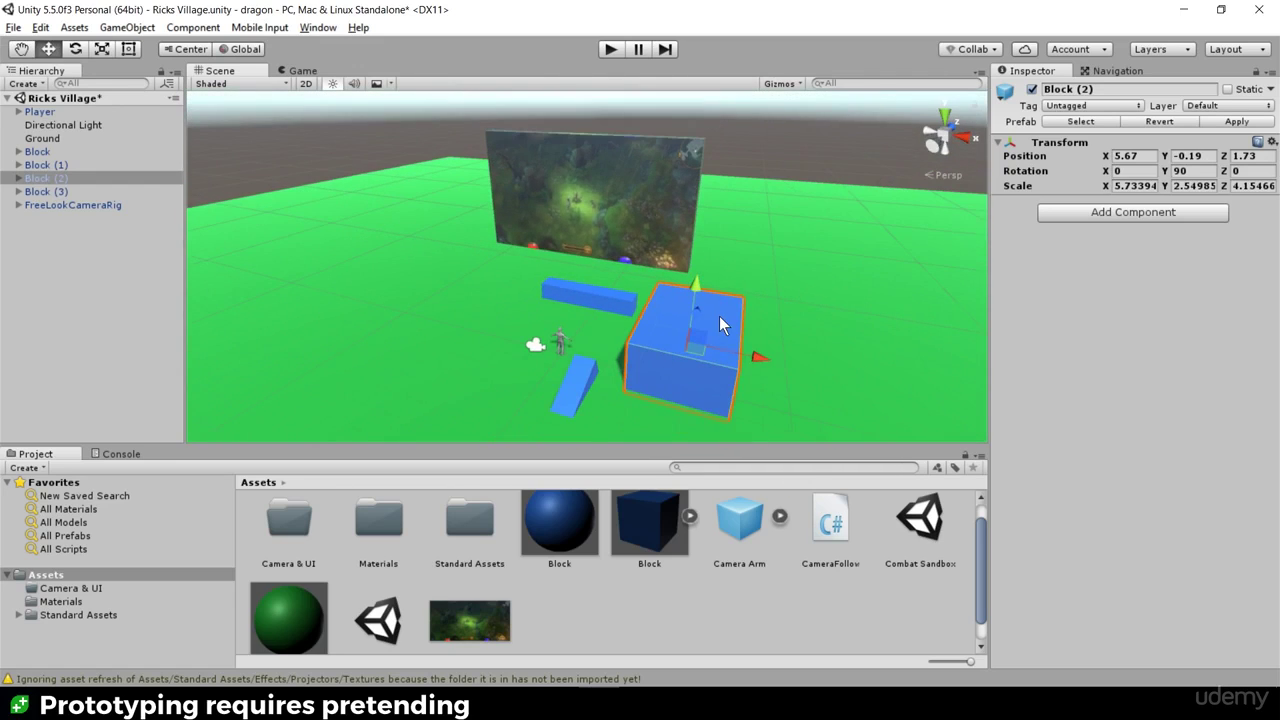
key(e)
drag(703, 390, 644, 382)
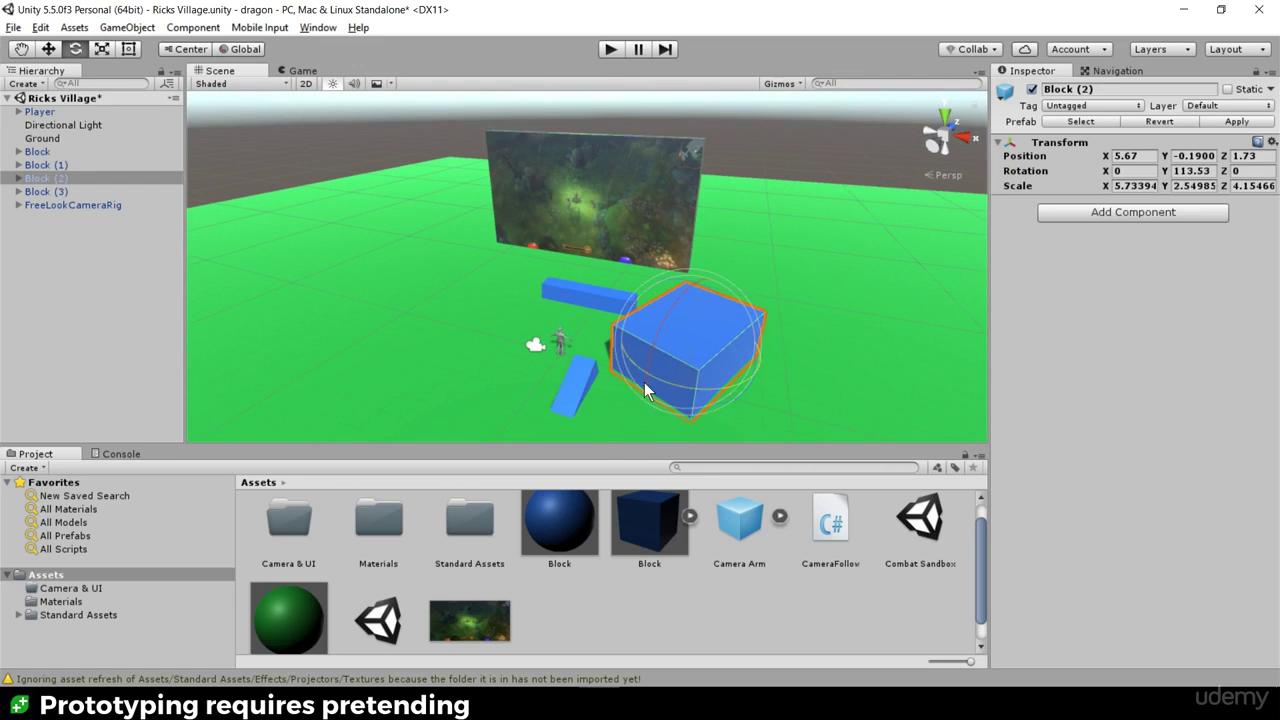
Move Block (1) away from the large block to about X -10.08 and widen it to about 3.63 on Z.
click(601, 307)
key(w)
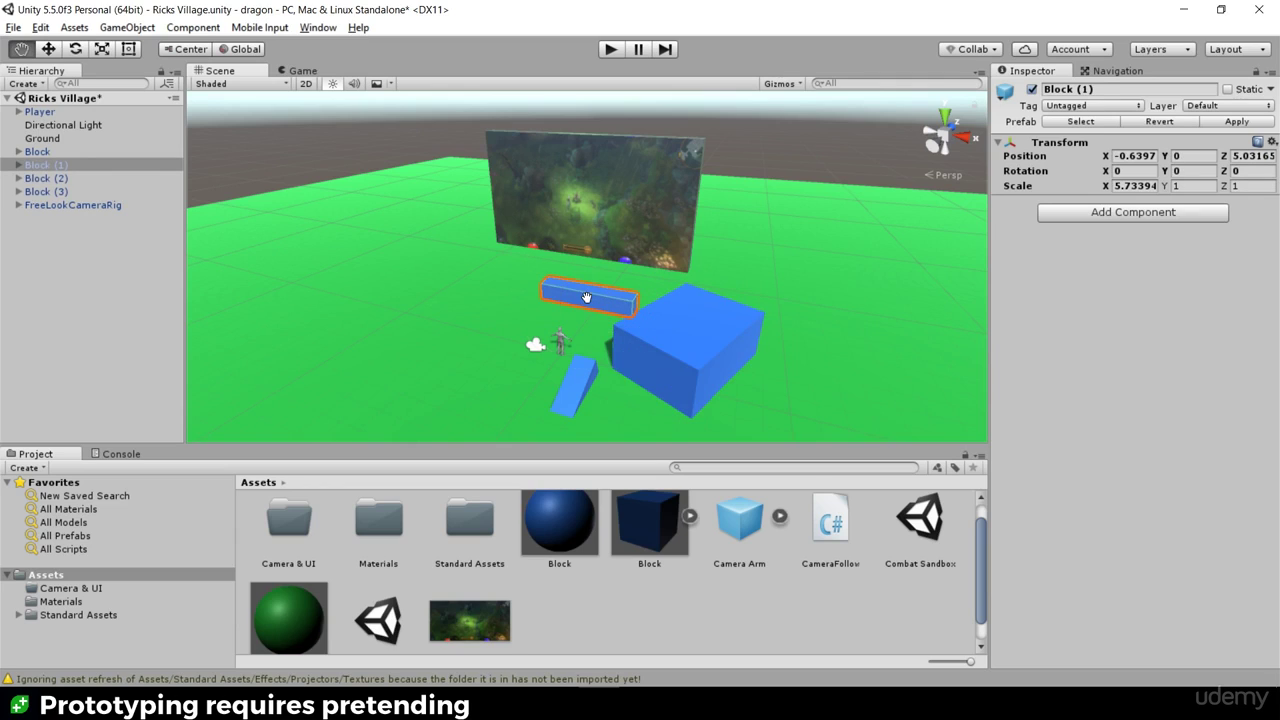
drag(648, 309, 502, 275)
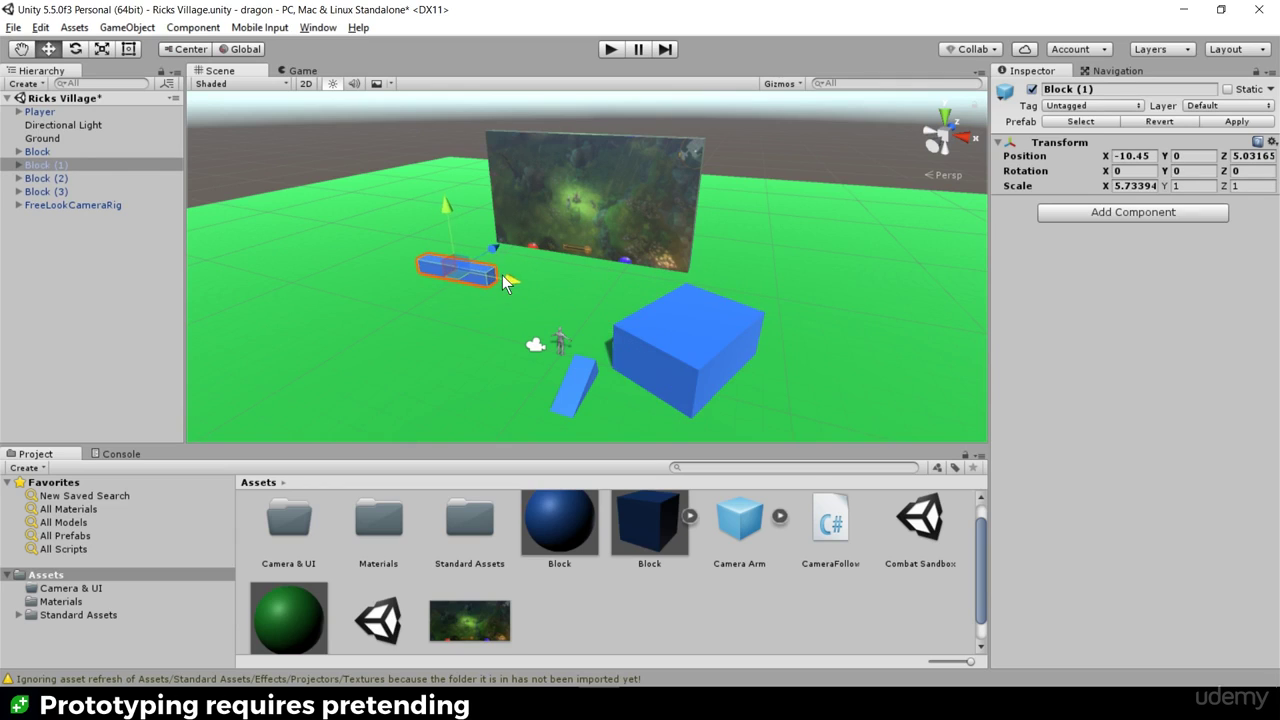
key(e)
key(r)
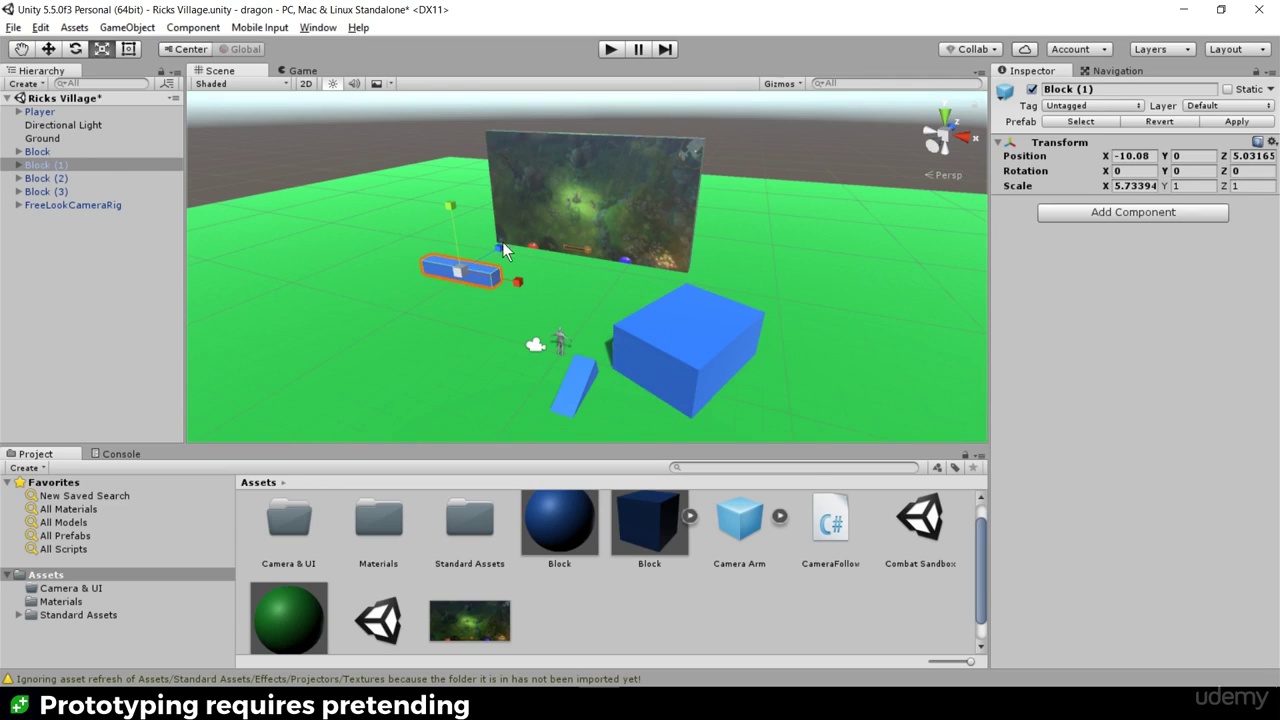
drag(497, 245, 502, 274)
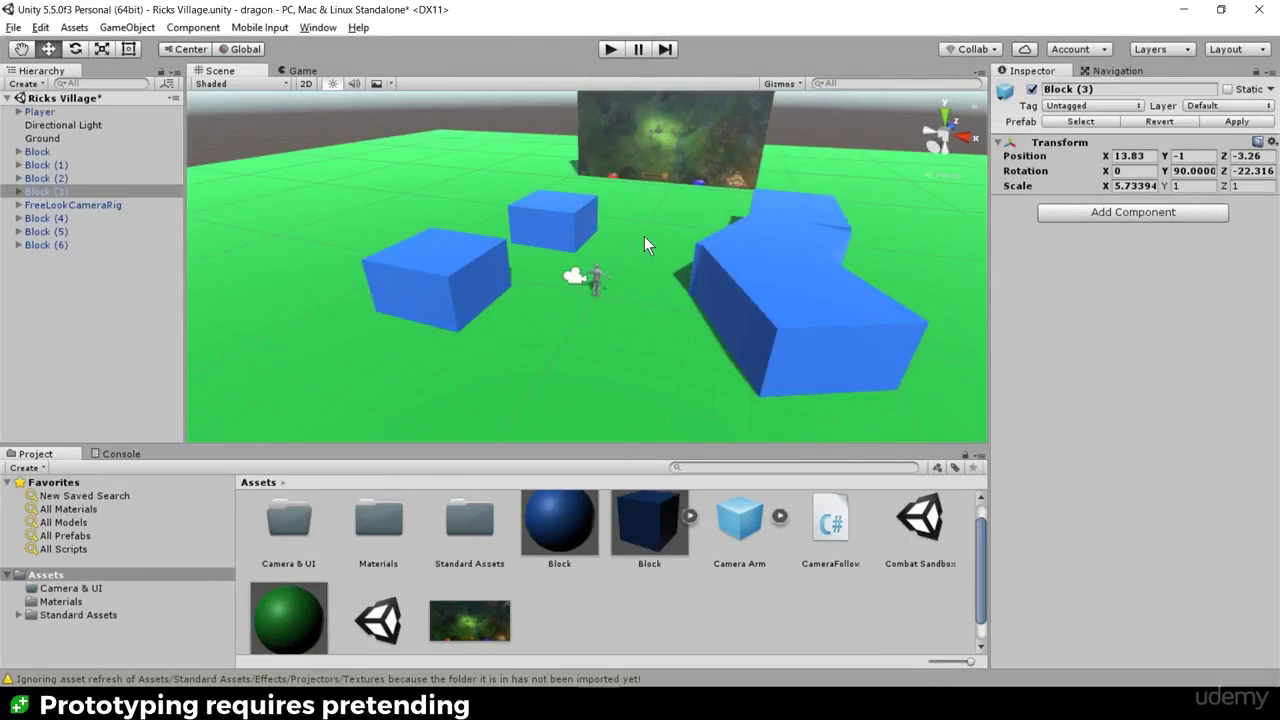
Bring the two separate blocks closer to the player: Block (4) to about X -4.23, Z -2.15 and Block (1) to X -3.29, Z 6.42.
right_drag(644, 236, 699, 268)
scroll(699, 262, down, 6)
scroll(698, 160, down, 3)
middle_drag(698, 166, 680, 232)
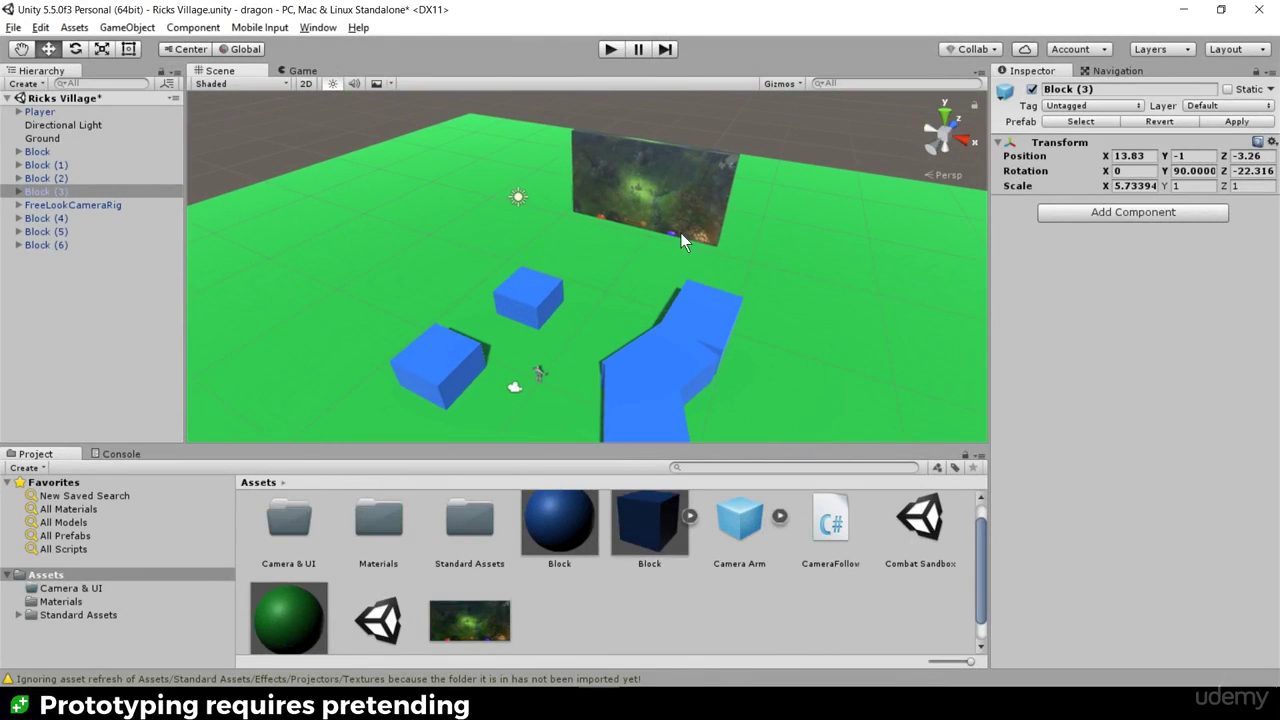
click(456, 378)
drag(432, 386, 468, 390)
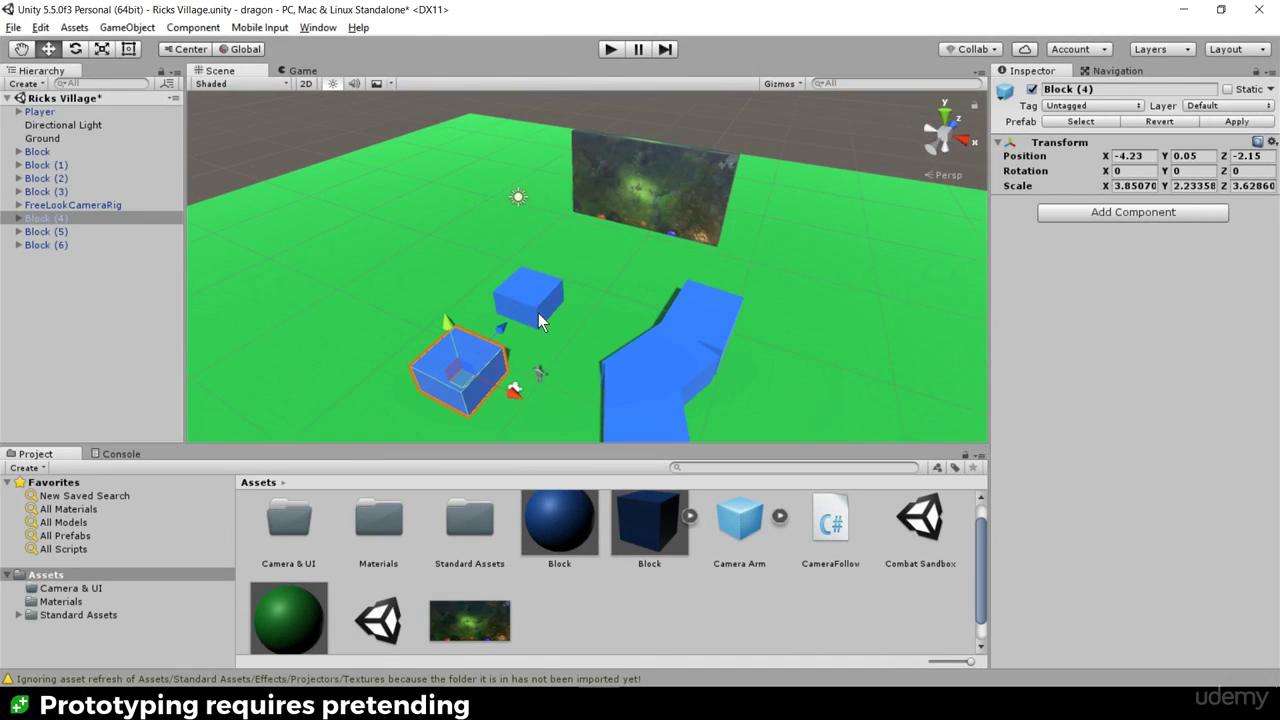
click(540, 320)
drag(538, 318, 550, 311)
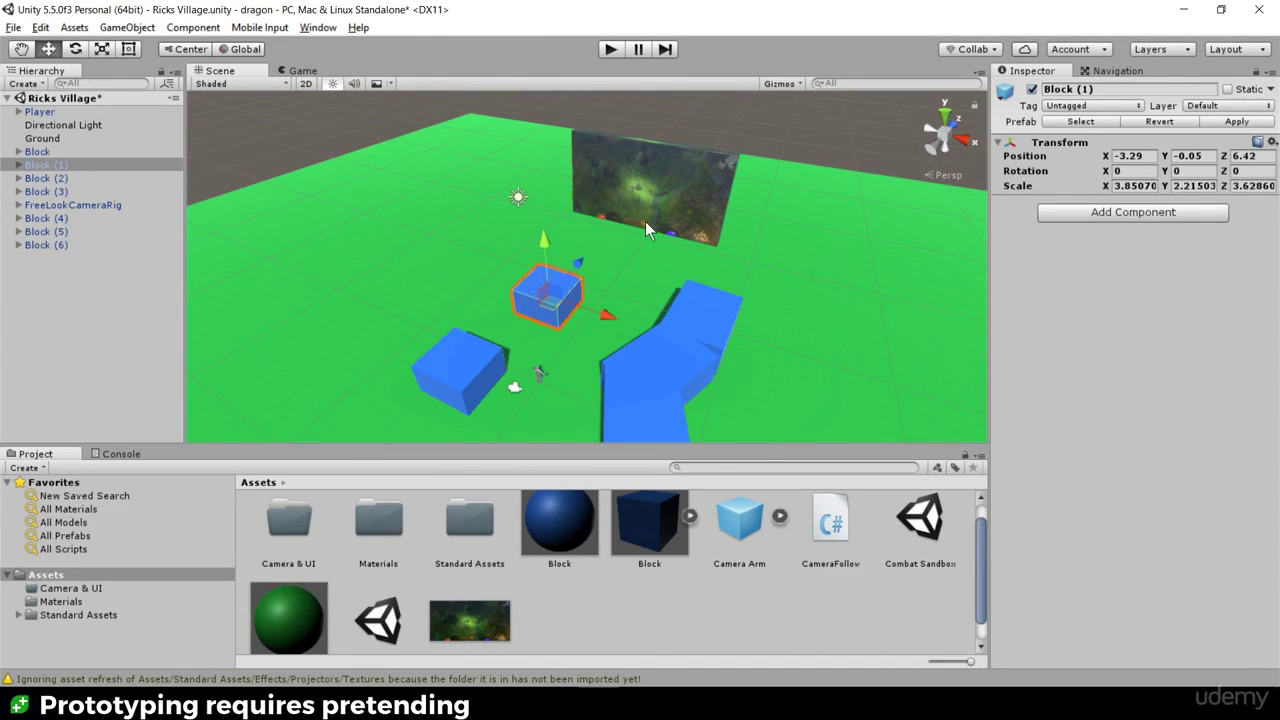
Play-test the scene by running the player between the blocks with the free-look camera, and stop the game.
click(609, 50)
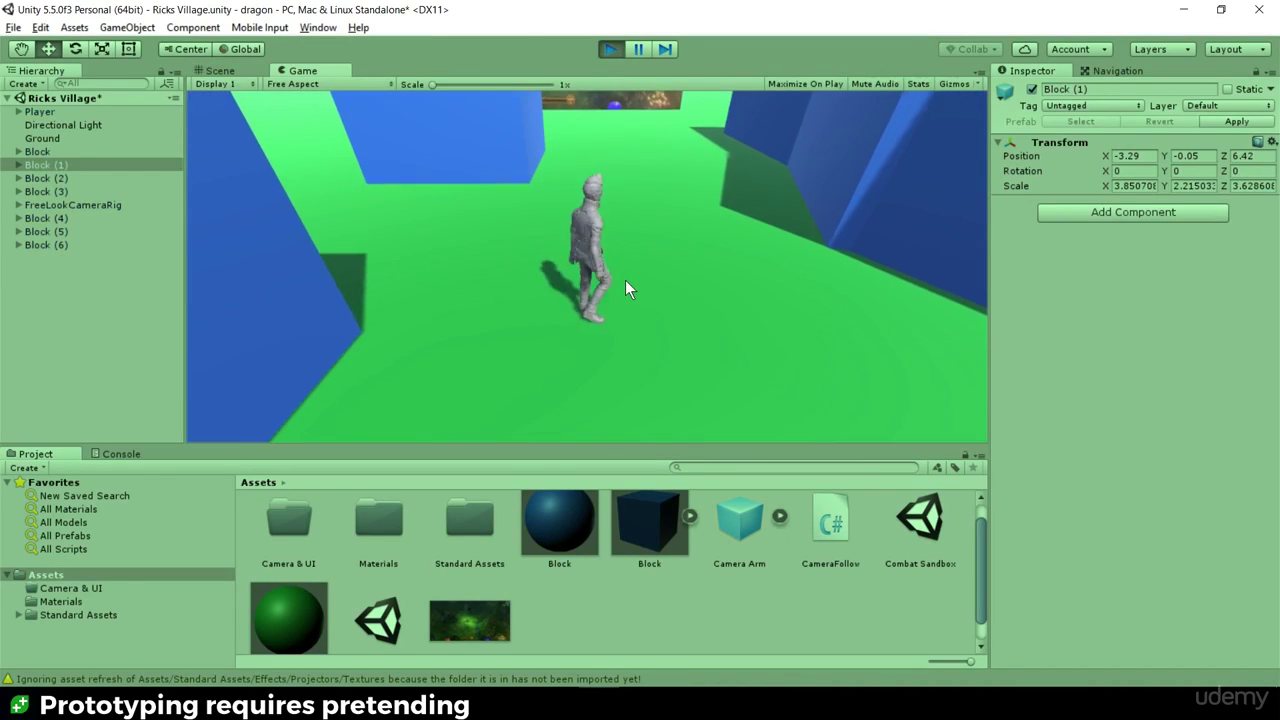
key(a)
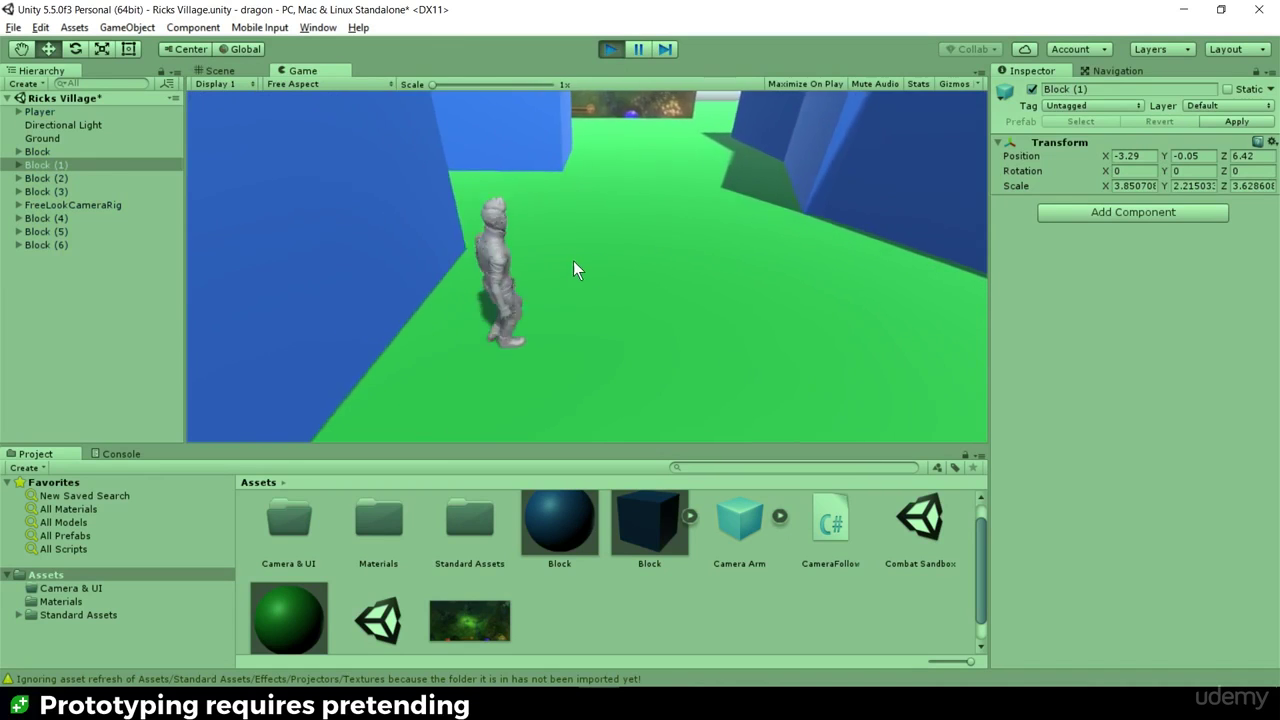
key(d)
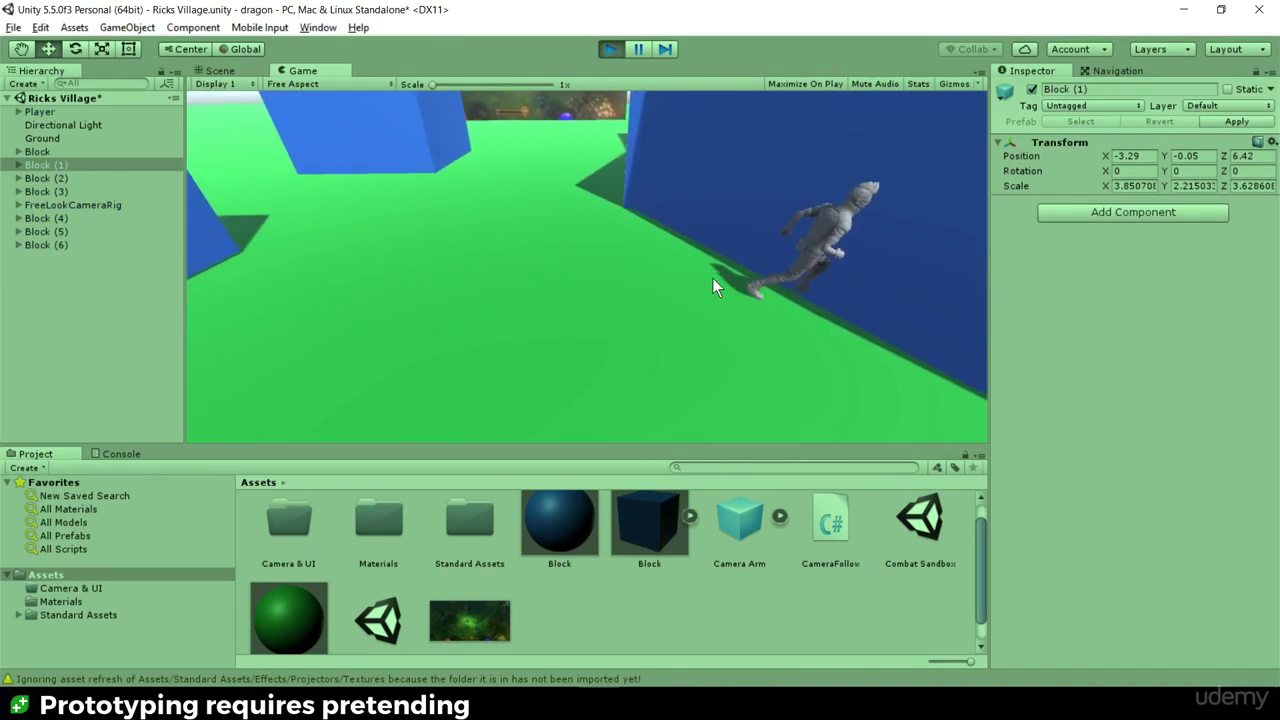
key(s)
key(a)
key(w)
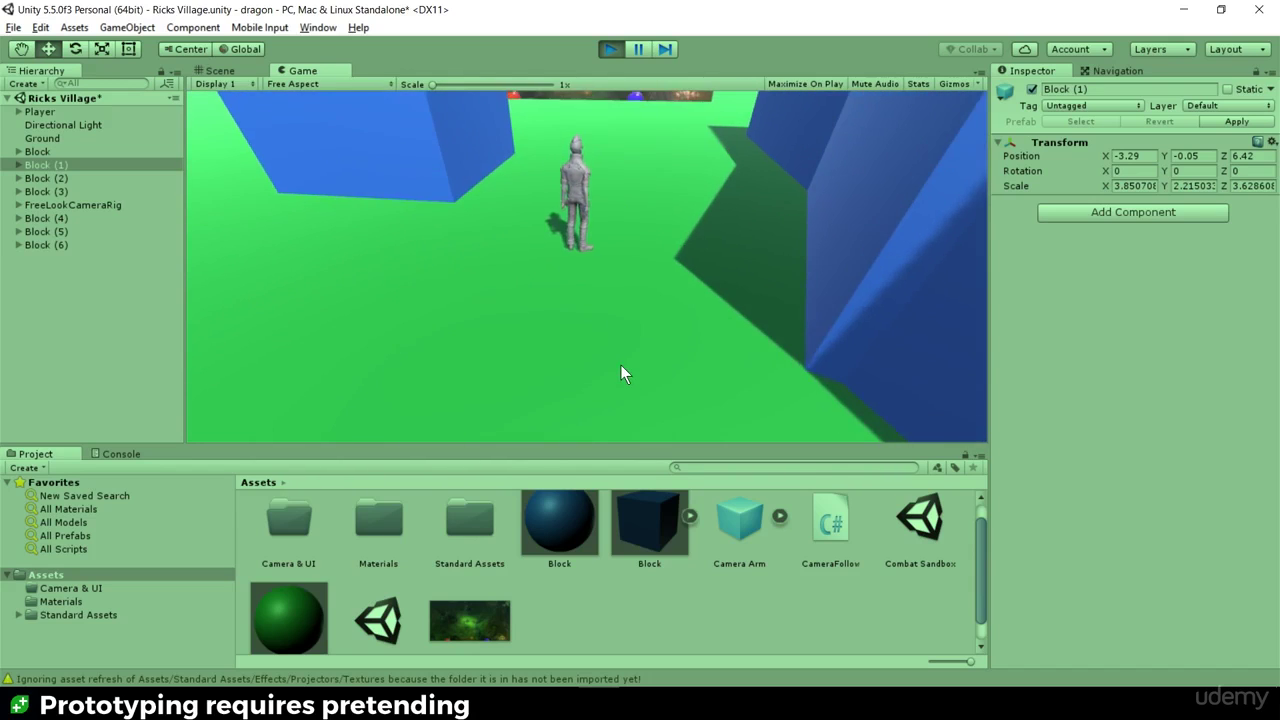
key(s)
click(610, 49)
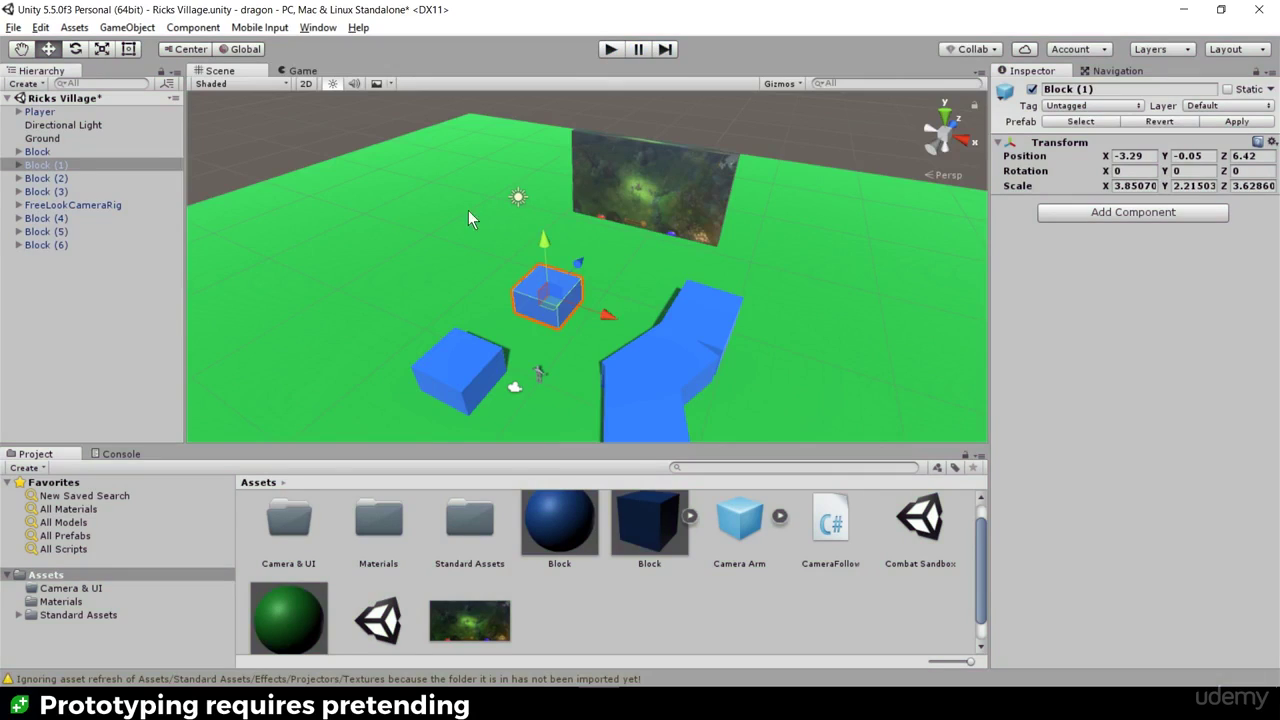
Replace the FreeLookCameraRig in the scene with the Camera Arm prefab from the Assets folder.
click(68, 205)
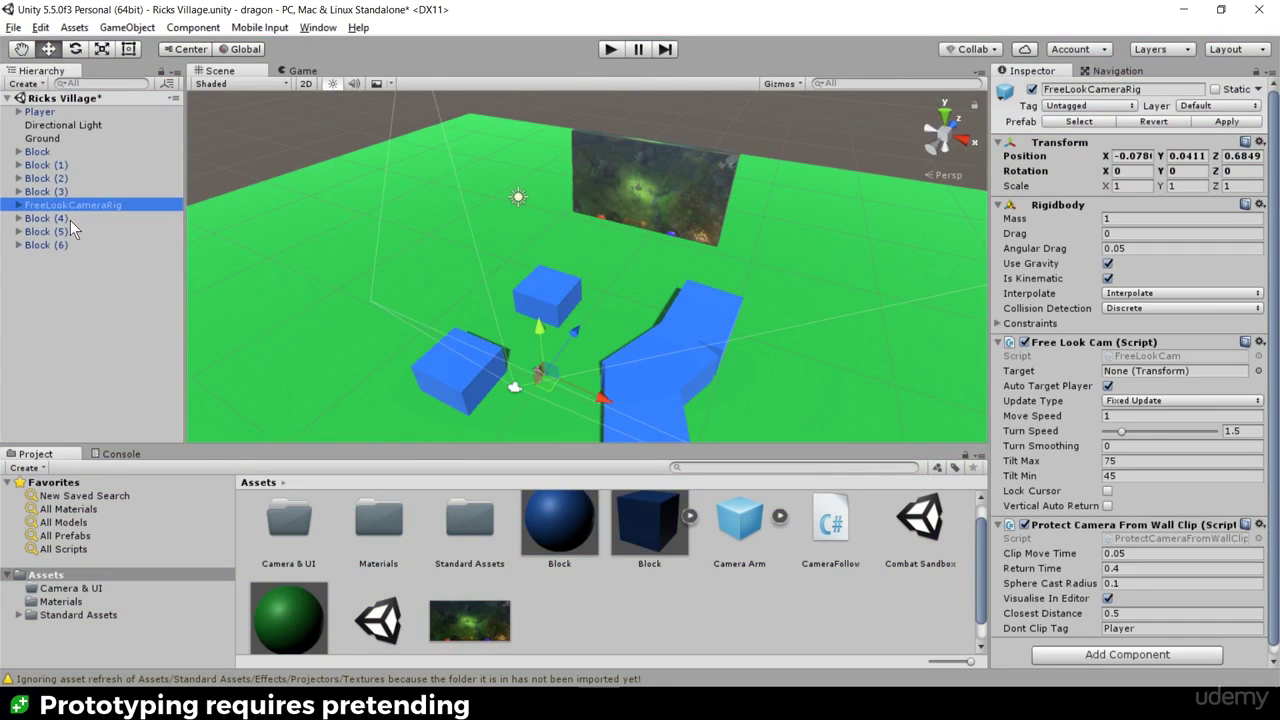
key(Delete)
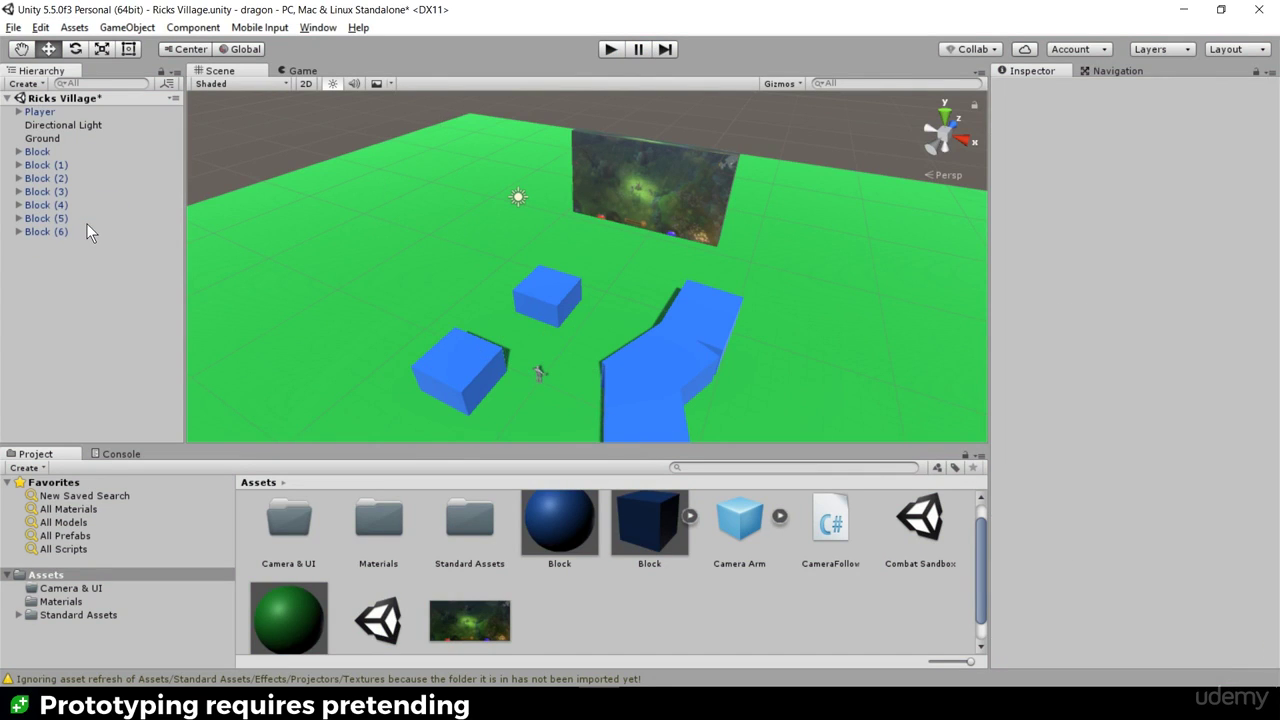
double_click(299, 521)
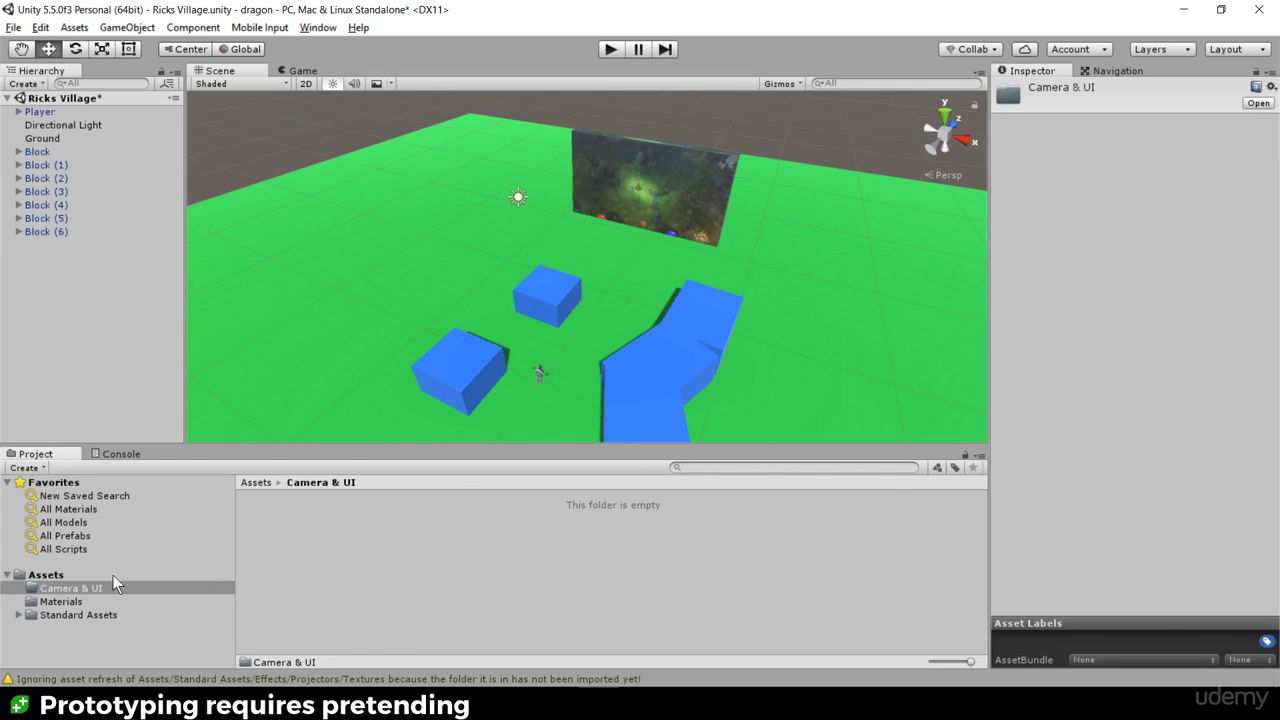
click(52, 574)
scroll(725, 600, down, 2)
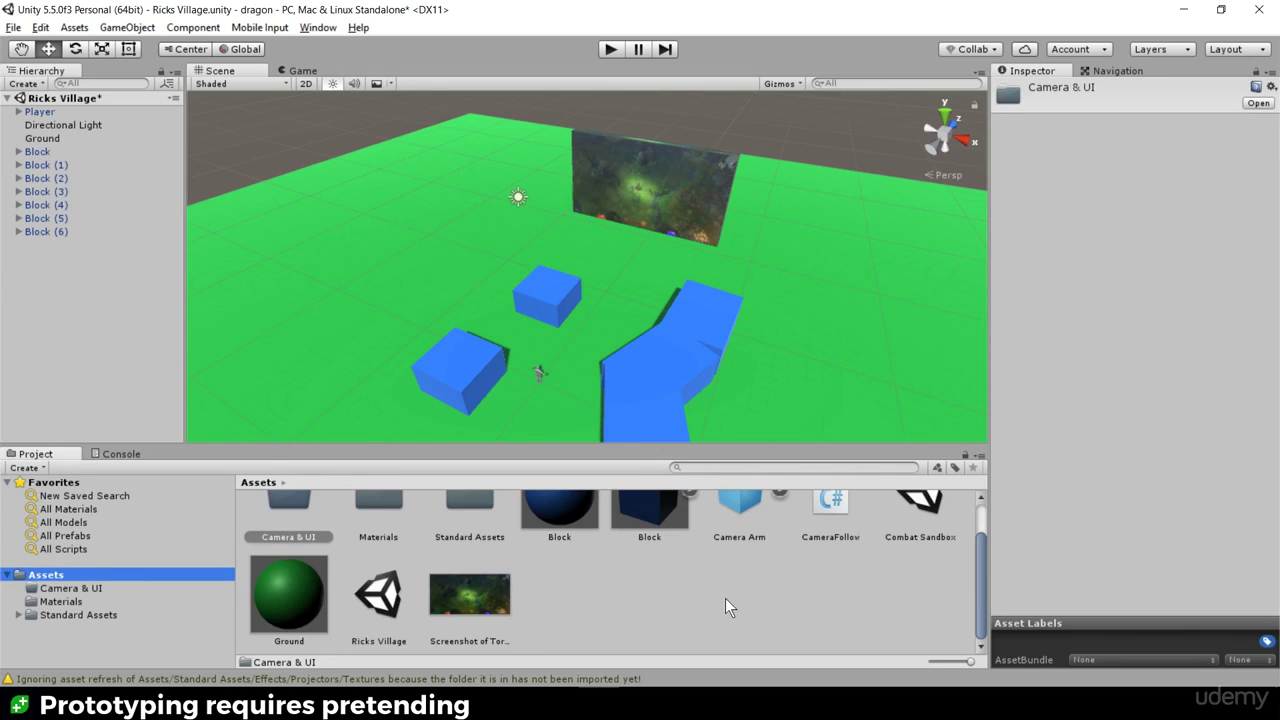
scroll(747, 523, up, 2)
drag(742, 540, 42, 110)
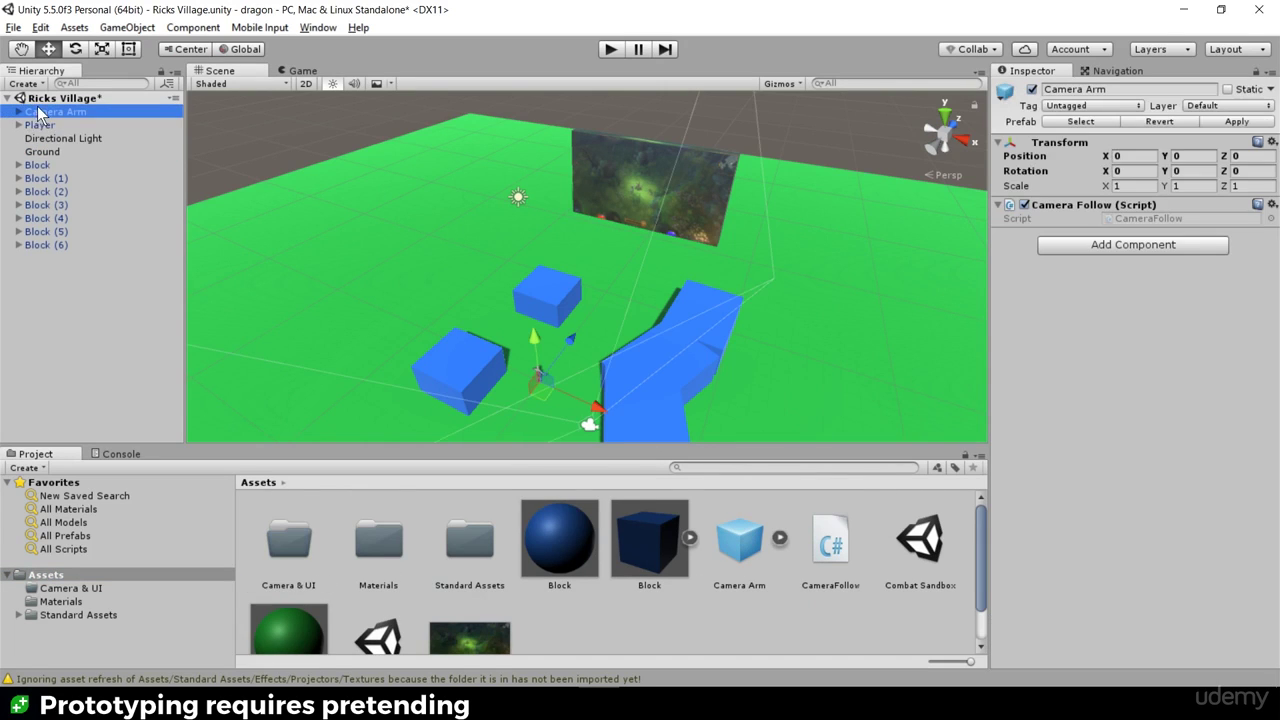
Play-test the Camera Arm view while running the player past the blocks, and stop the game.
click(610, 50)
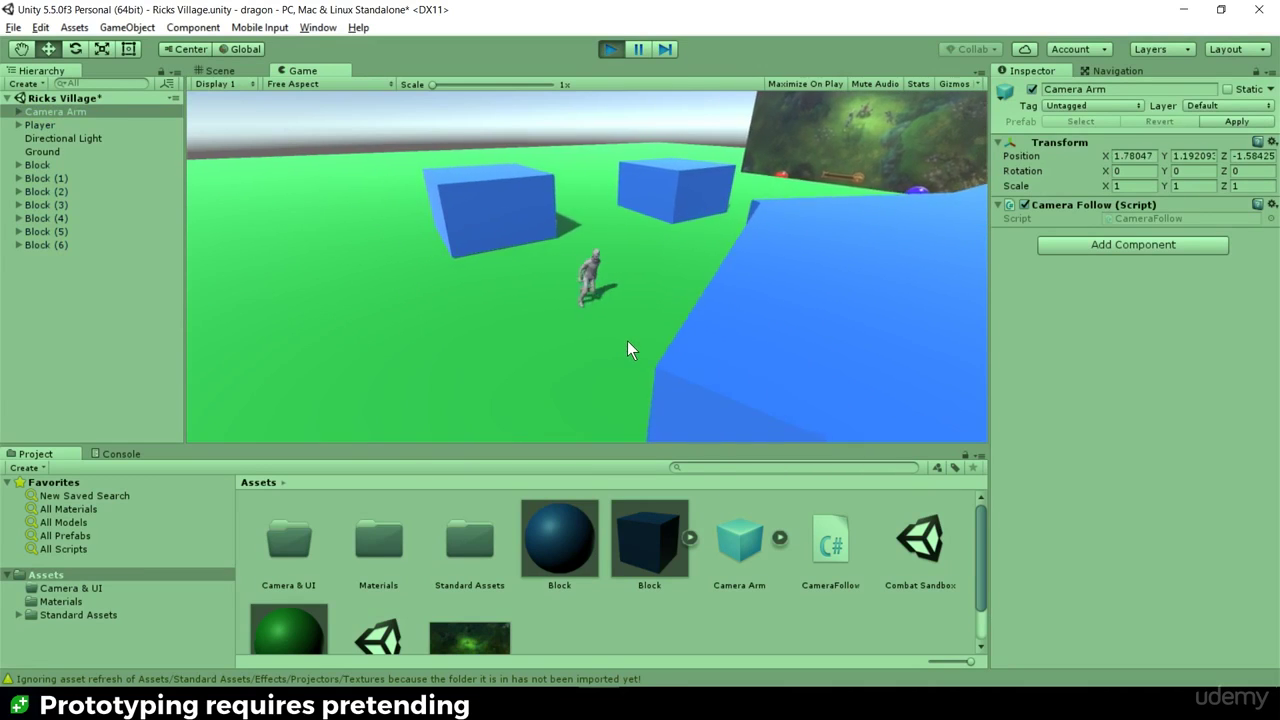
key(w)
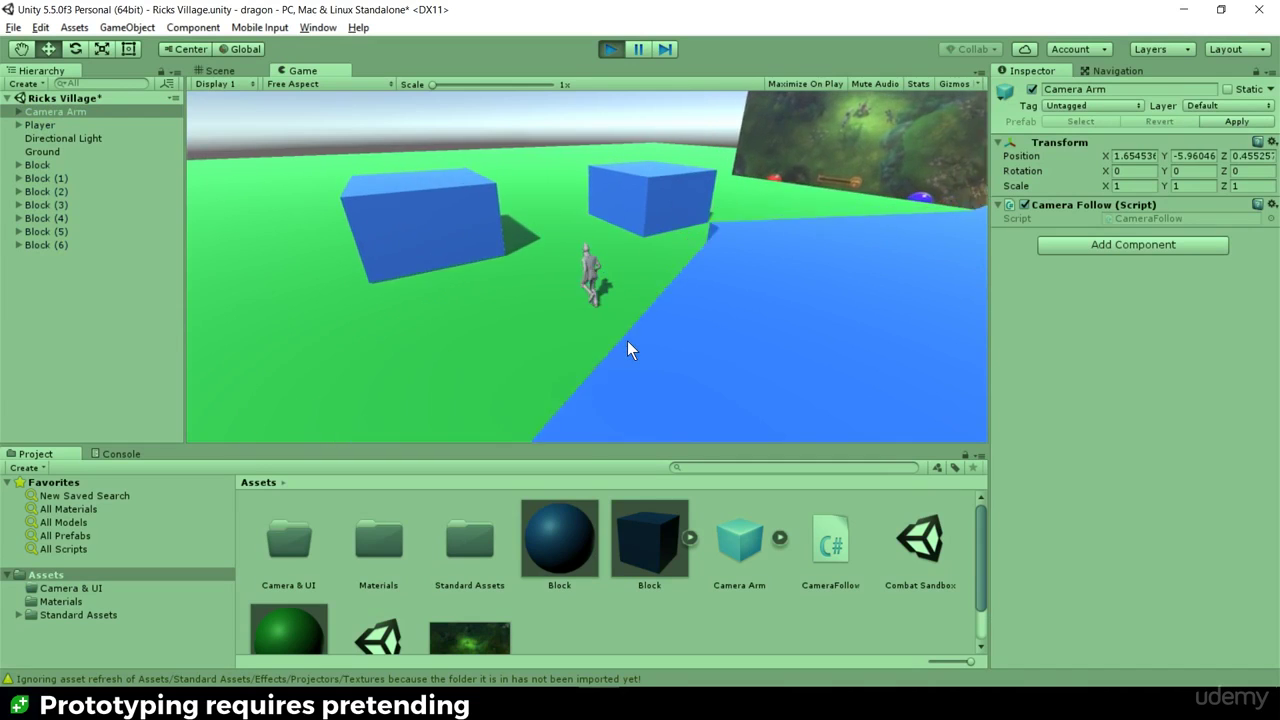
key(d)
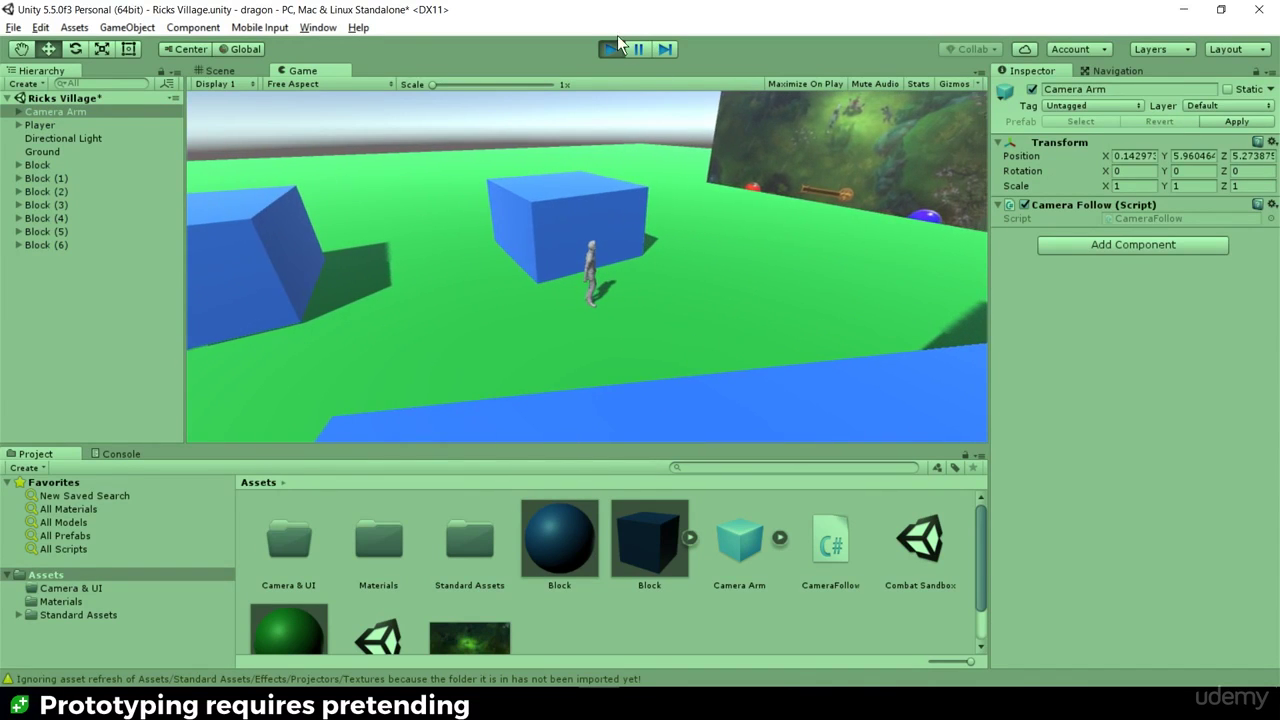
click(610, 49)
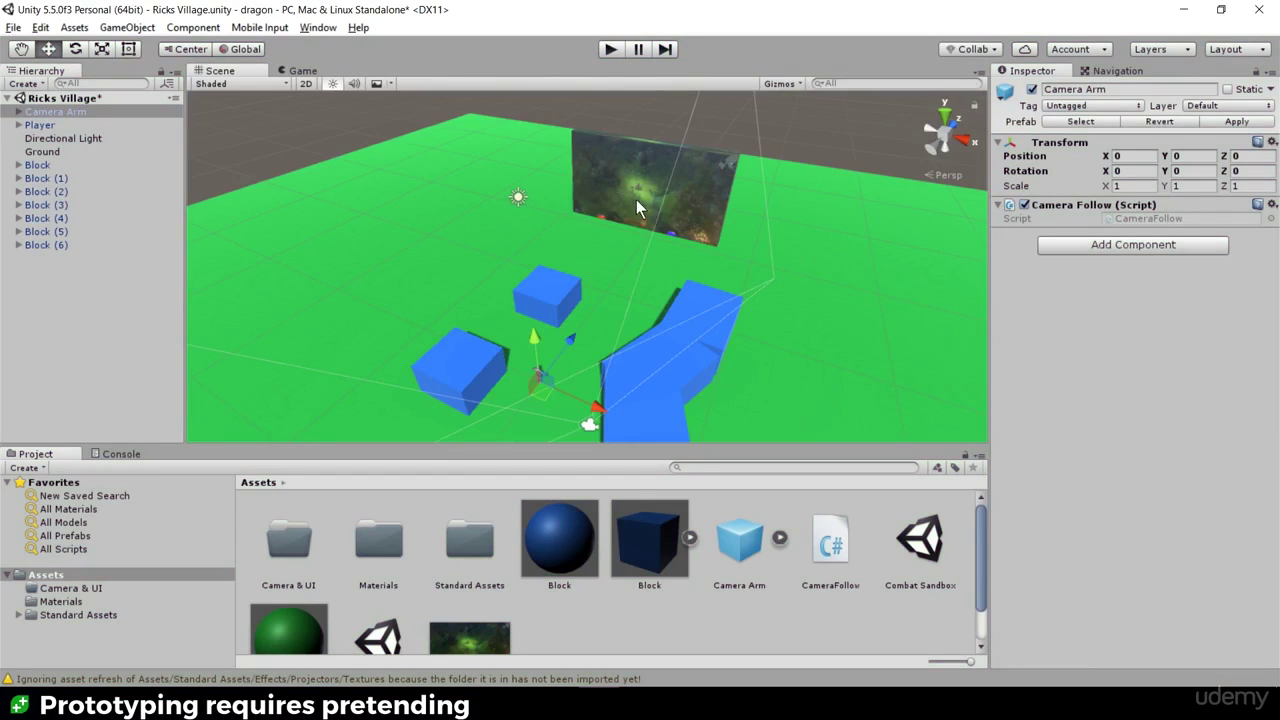
Examine the character size and camera angle in the Torchlight panel and compare them with the block layout.
scroll(640, 198, up, 6)
middle_drag(673, 197, 638, 314)
scroll(639, 314, up, 5)
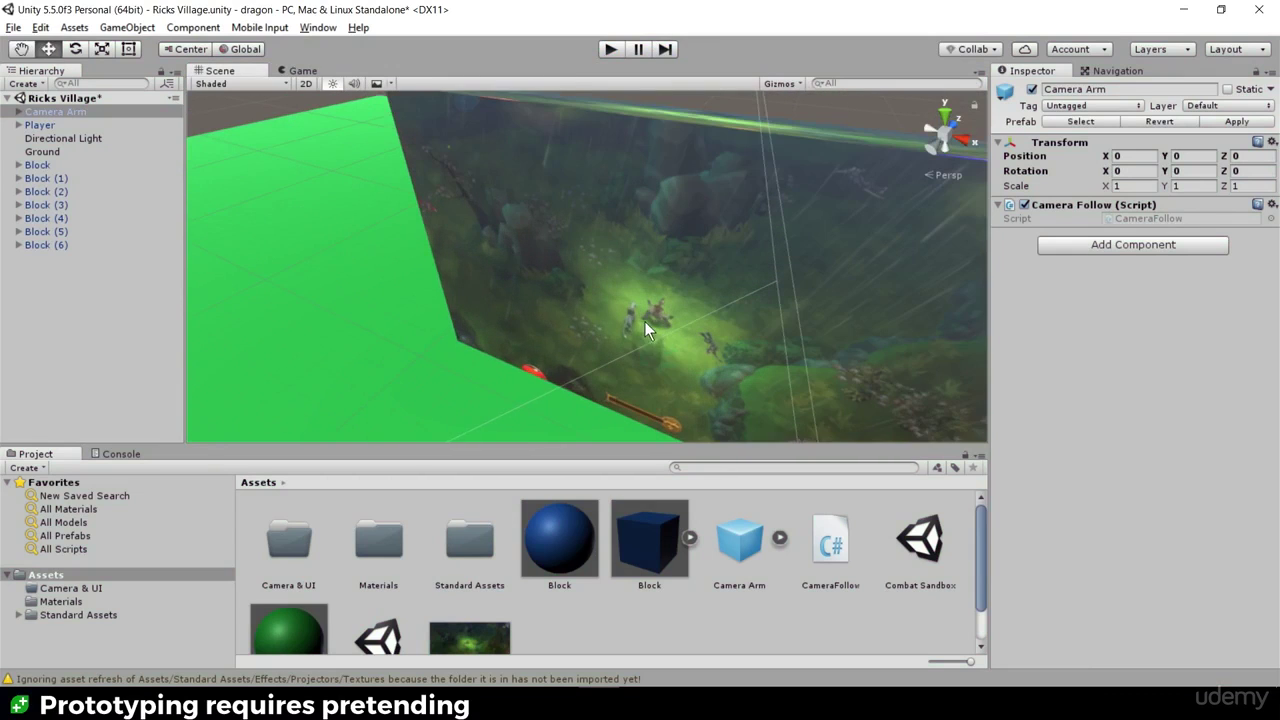
alt+drag(650, 361, 697, 225)
scroll(697, 322, down, 4)
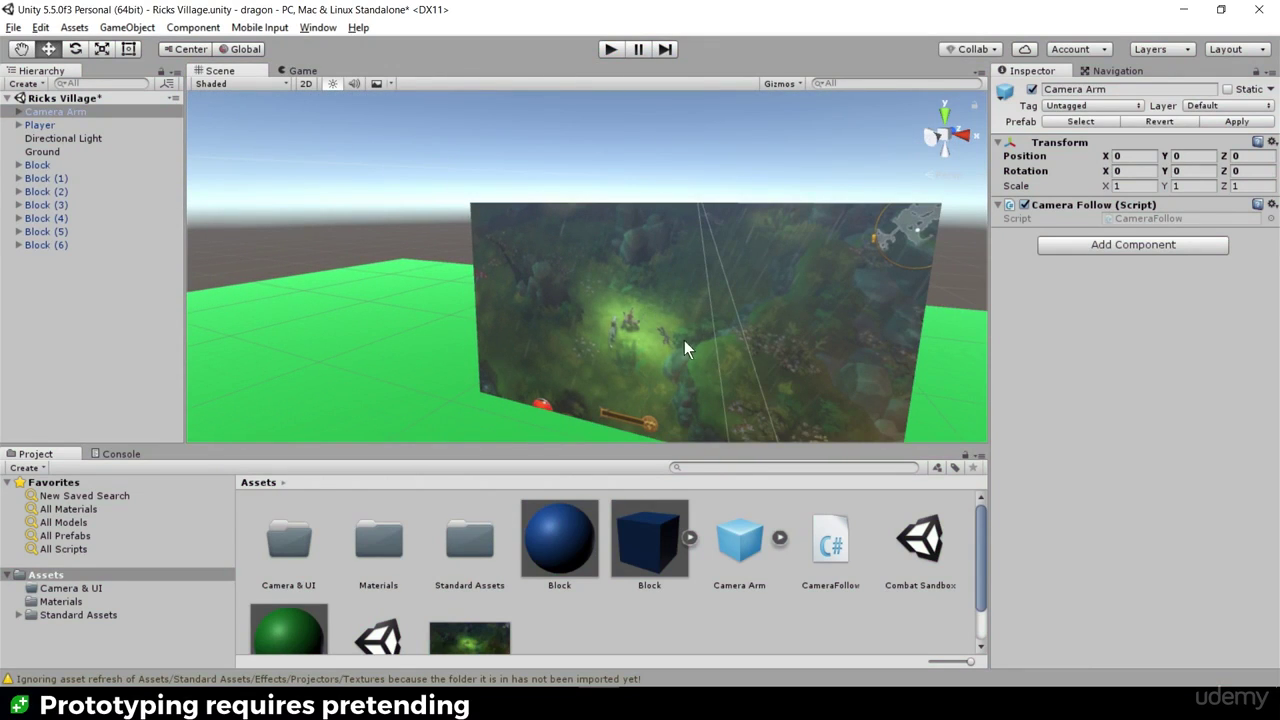
alt+drag(632, 318, 600, 328)
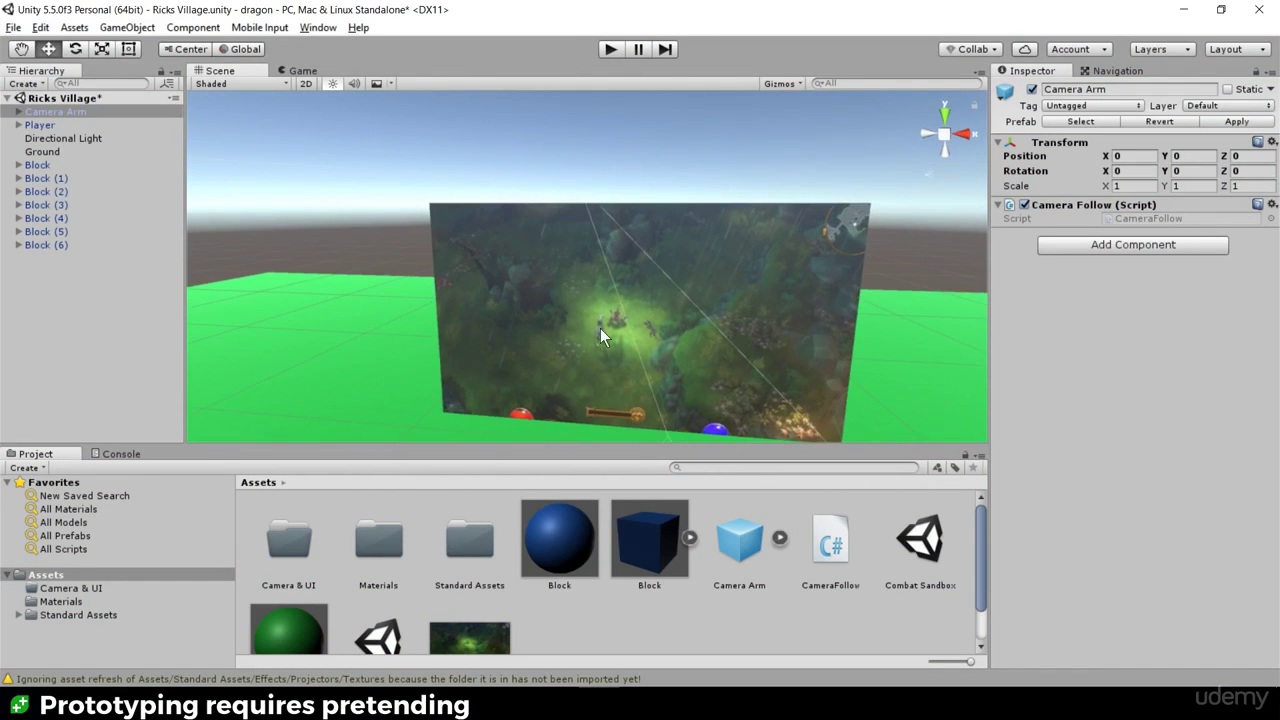
scroll(605, 380, down, 5)
middle_drag(612, 440, 603, 356)
alt+drag(594, 350, 617, 283)
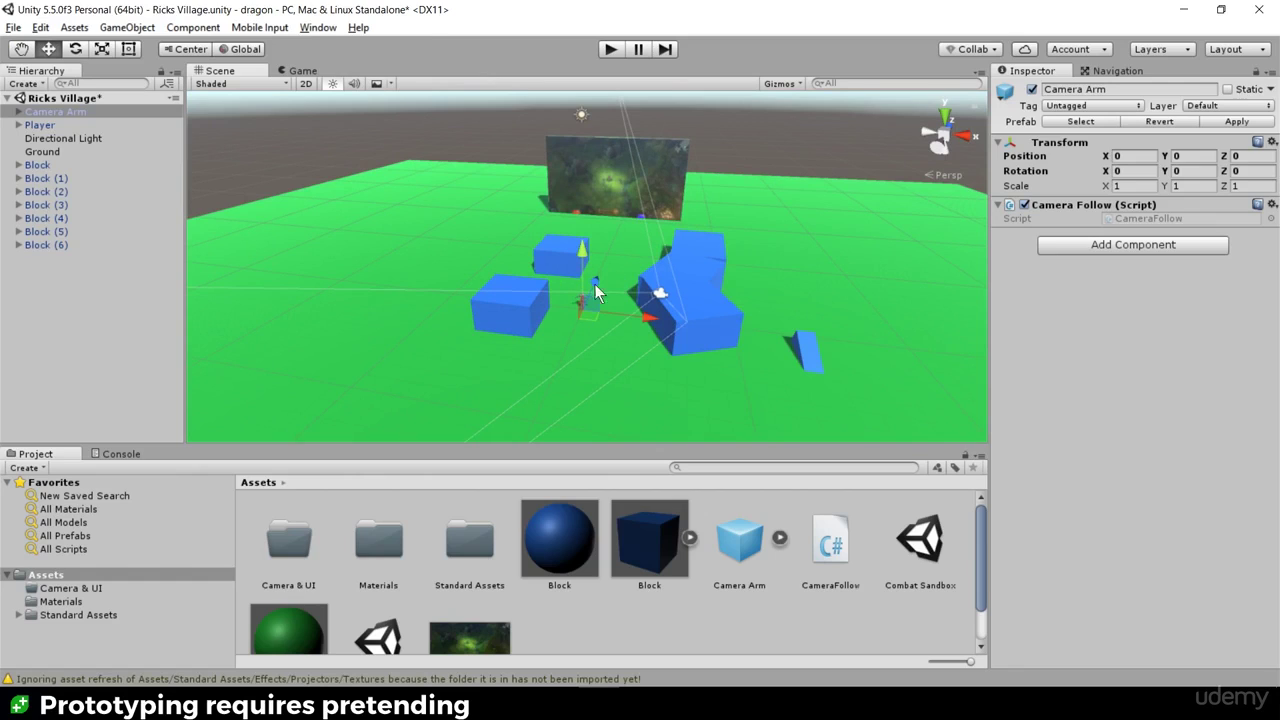
Rotate the three joined blocks and the two separate blocks together around the vertical axis to realign the village layout.
shift+click(640, 312)
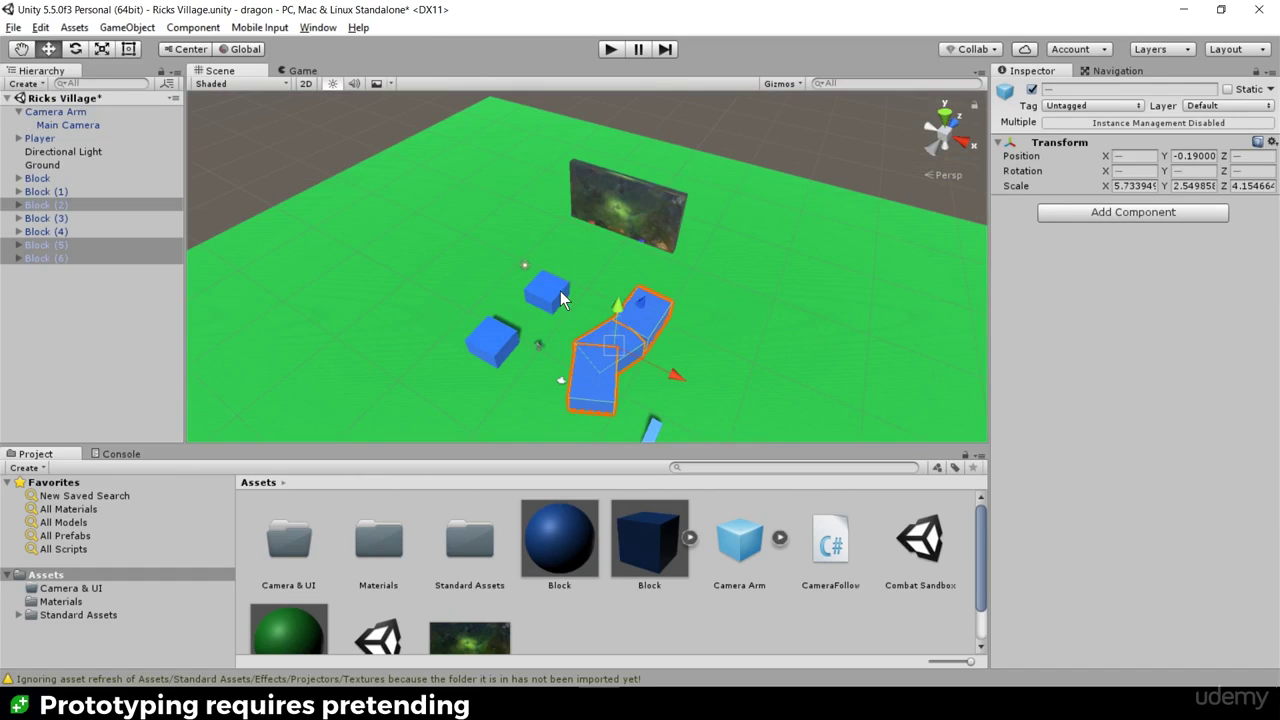
shift+click(546, 292)
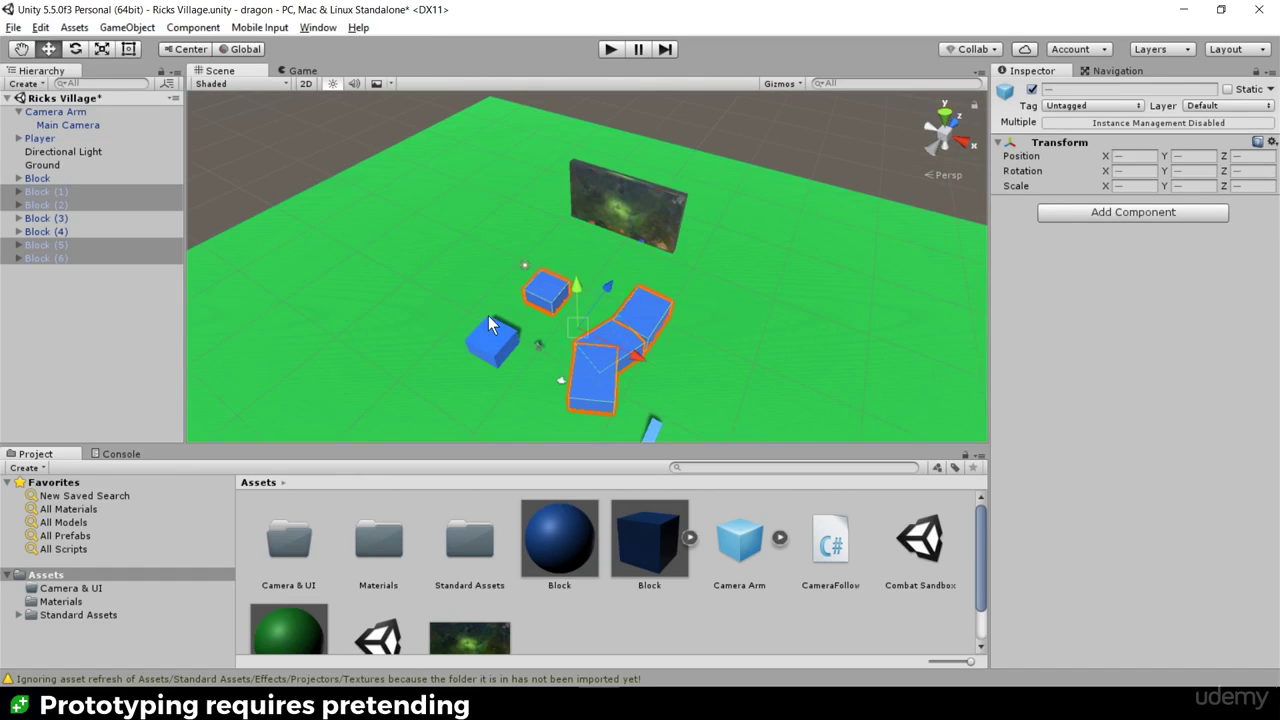
shift+click(492, 340)
key(e)
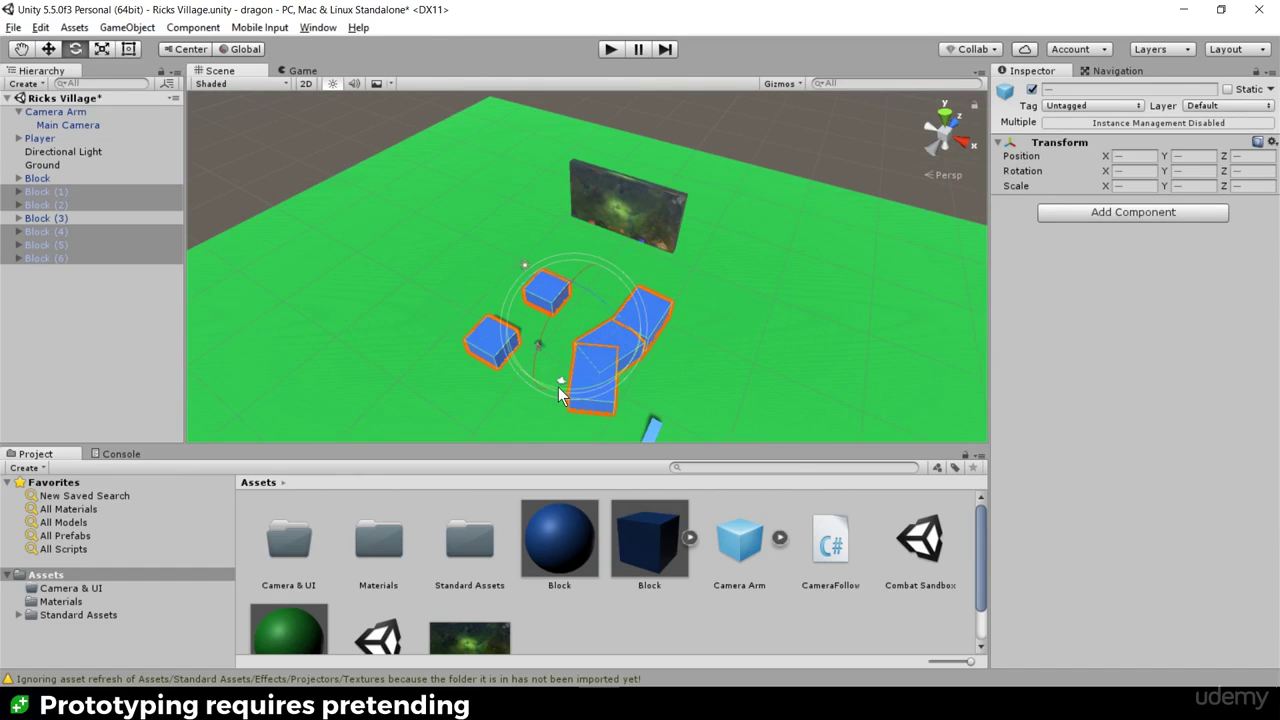
drag(568, 400, 614, 388)
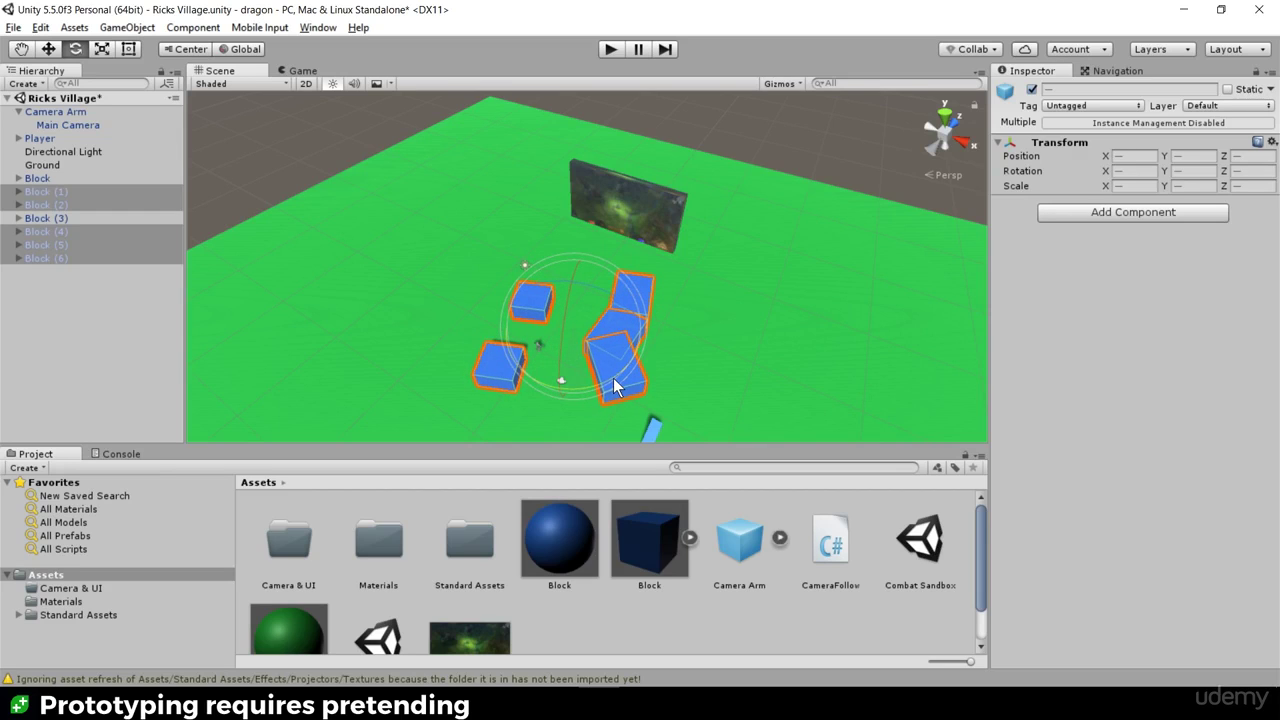
Move the Player along the ground to about X 2.19, Z 0.05, into the space between the blocks.
scroll(550, 346, up, 10)
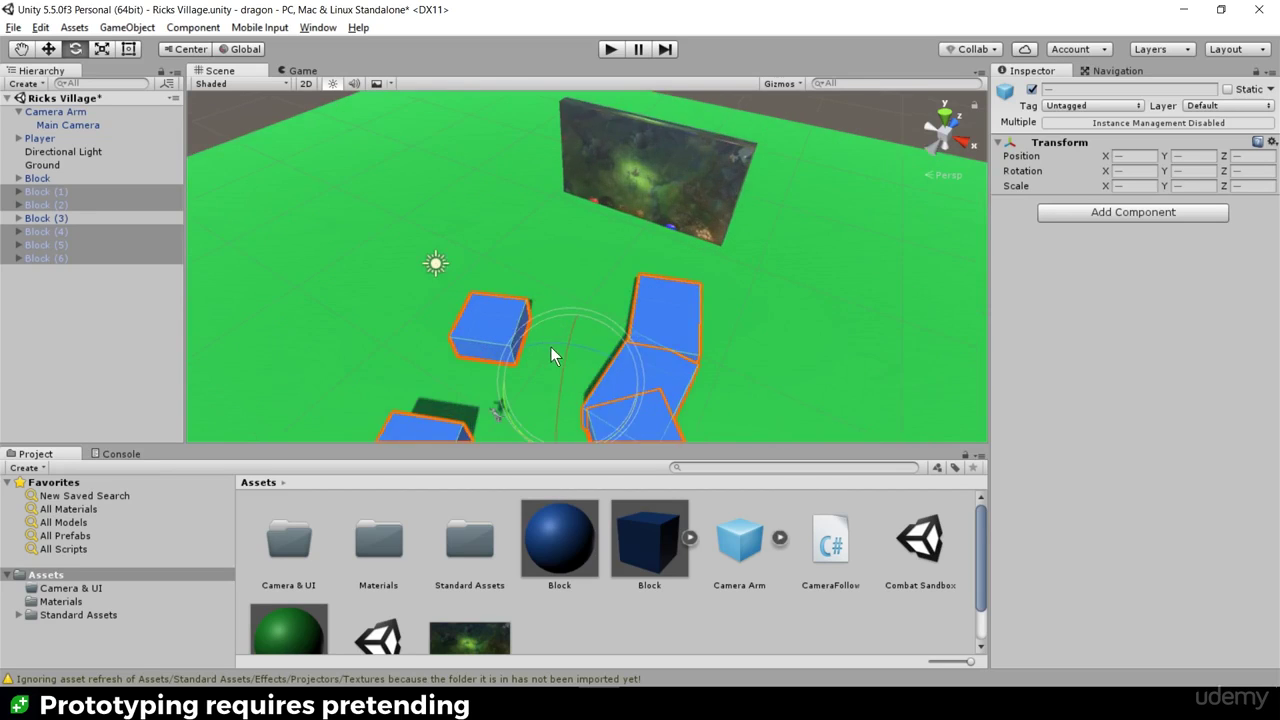
middle_drag(552, 346, 592, 256)
click(556, 268)
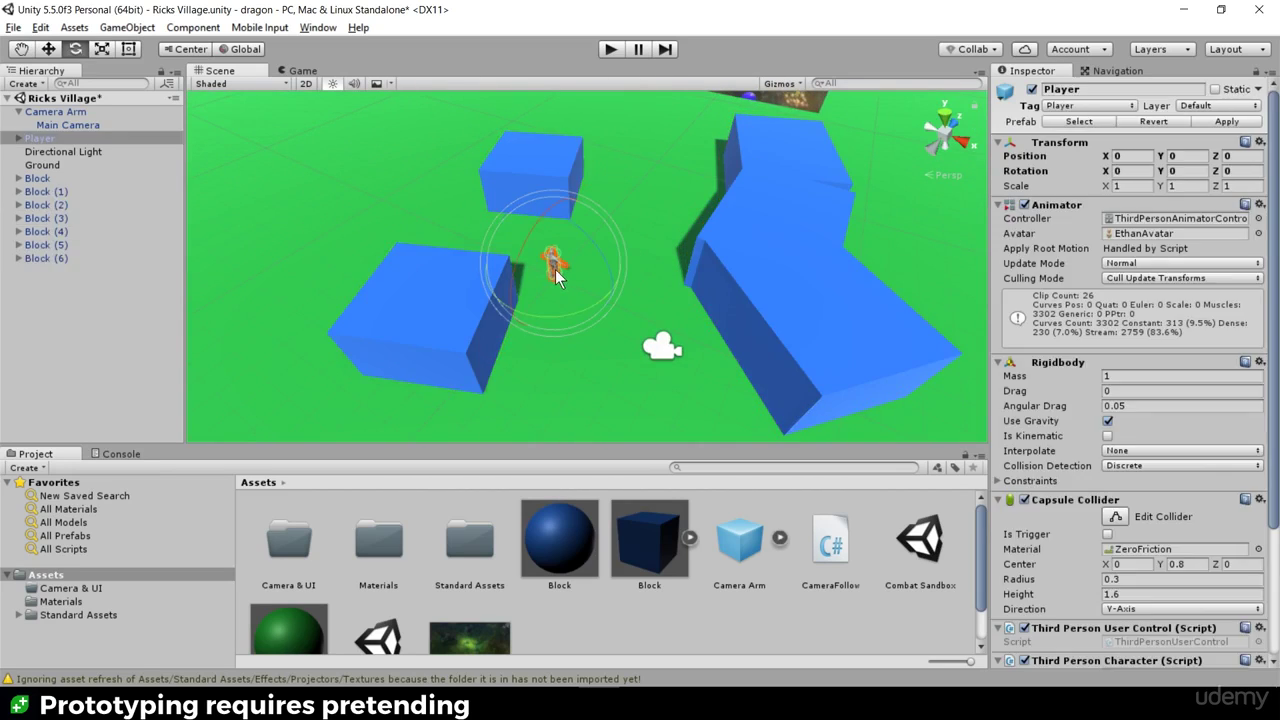
key(w)
drag(558, 280, 620, 300)
scroll(627, 298, down, 3)
scroll(627, 298, down, 4)
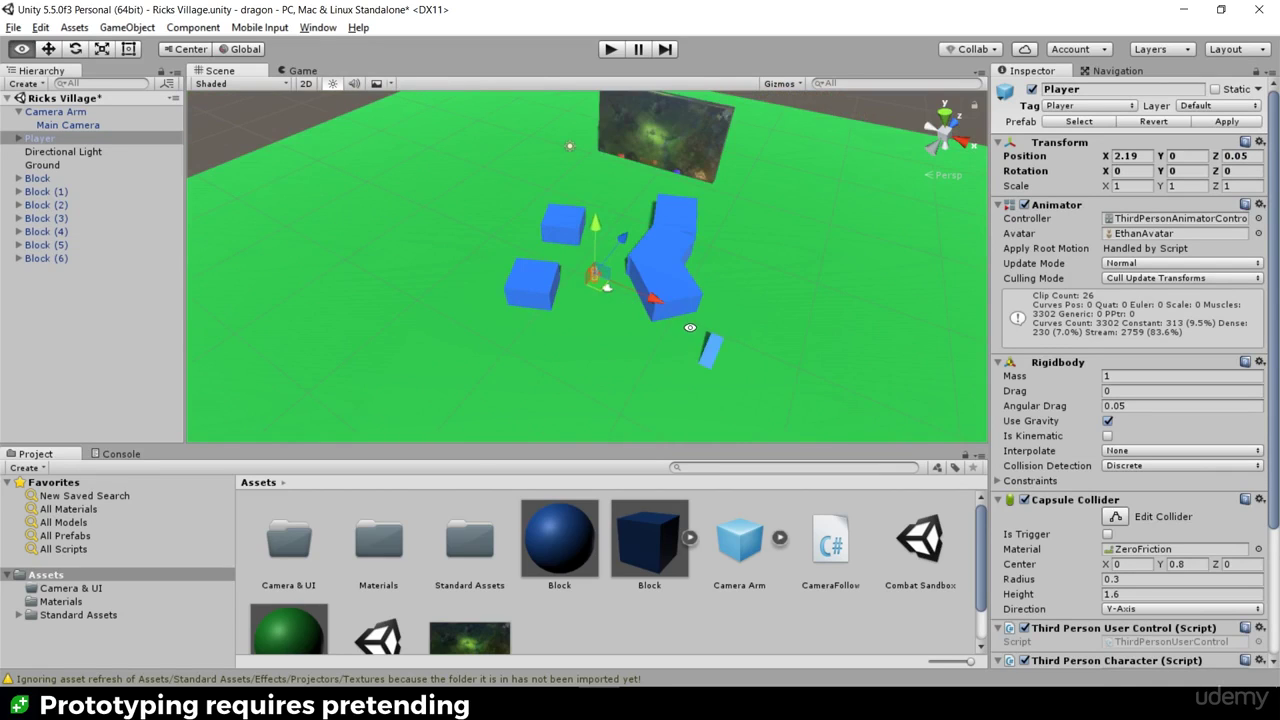
Play-test the rotated layout by running the player around and behind the blocks and jumping, and stop the game.
click(609, 49)
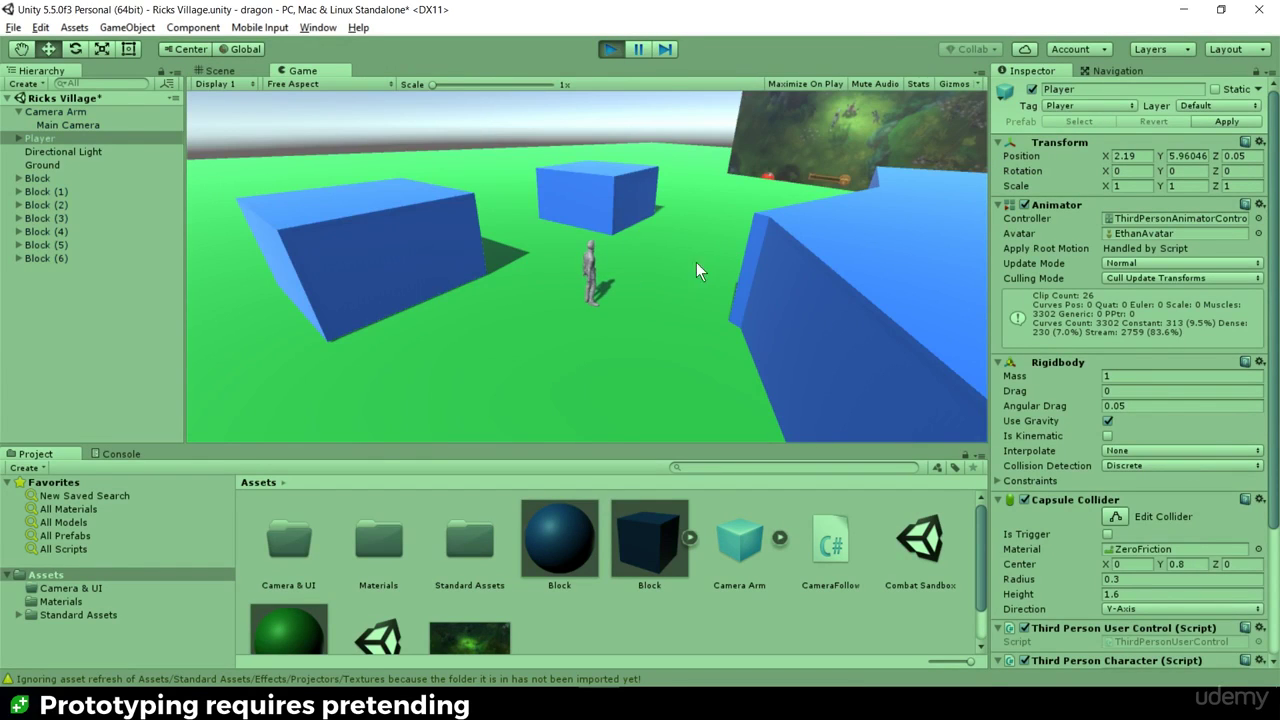
key(w)
key(d)
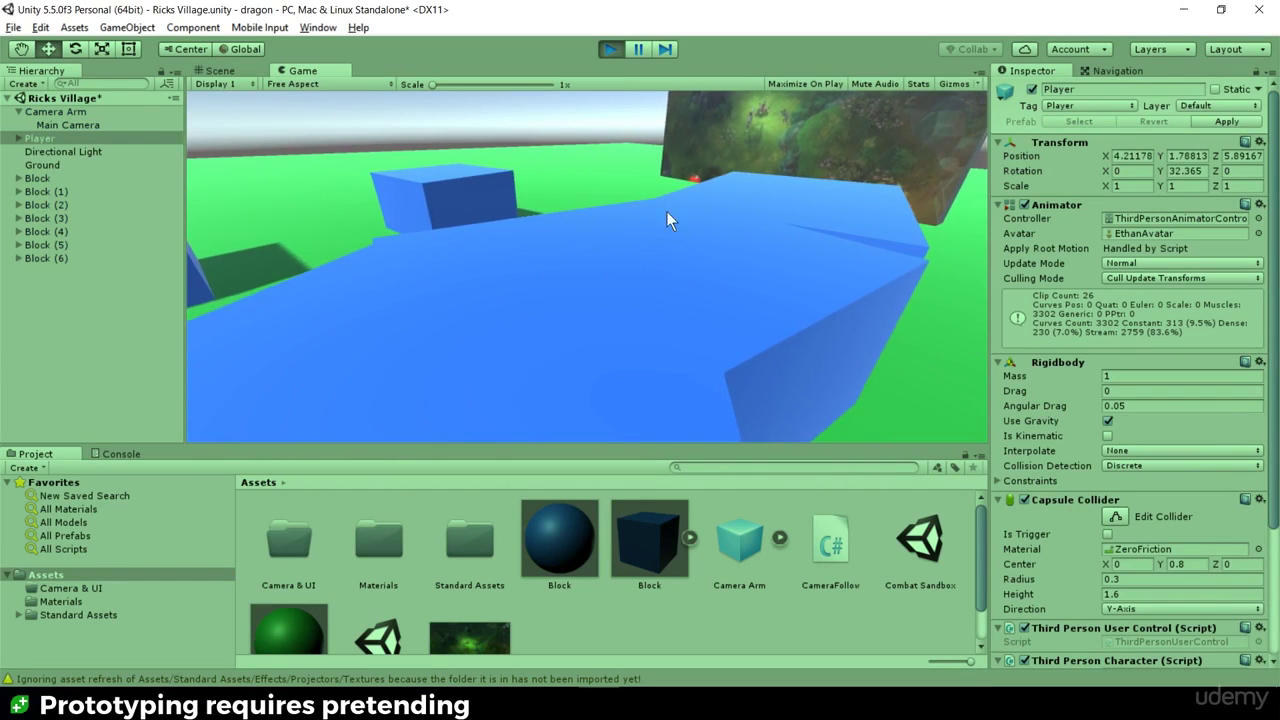
key(a)
key(s)
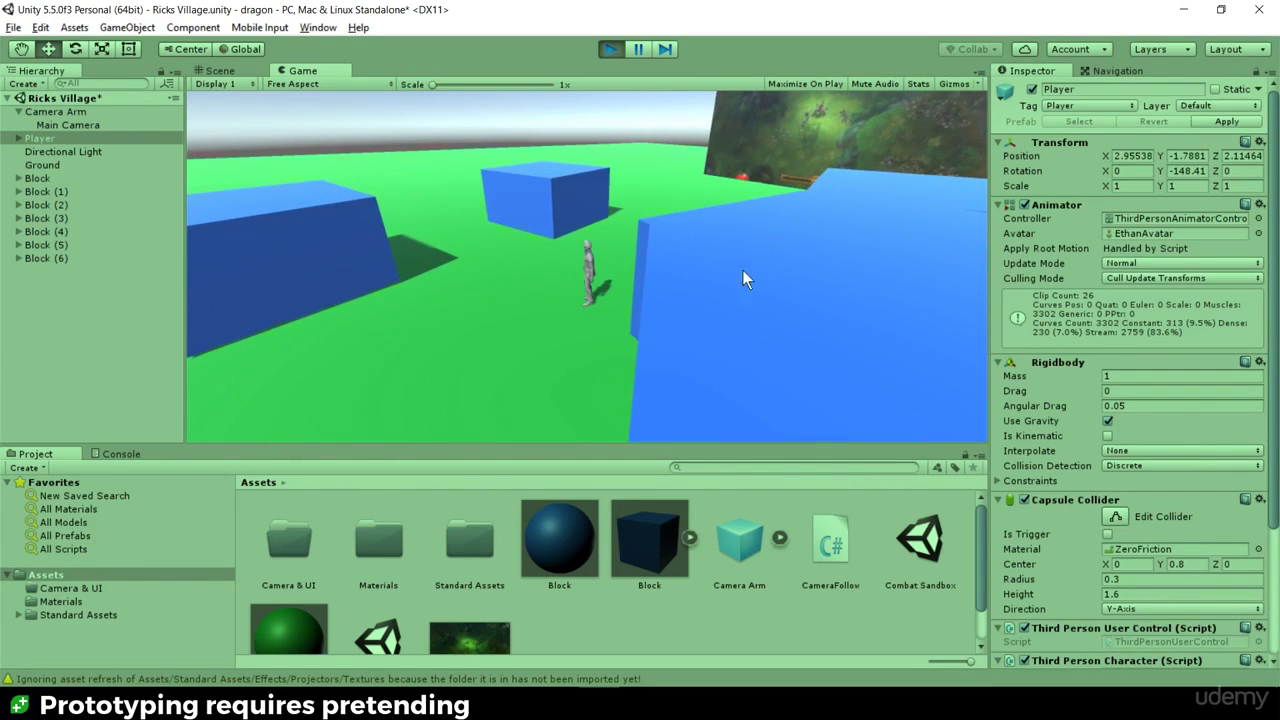
key(a)
key(a)
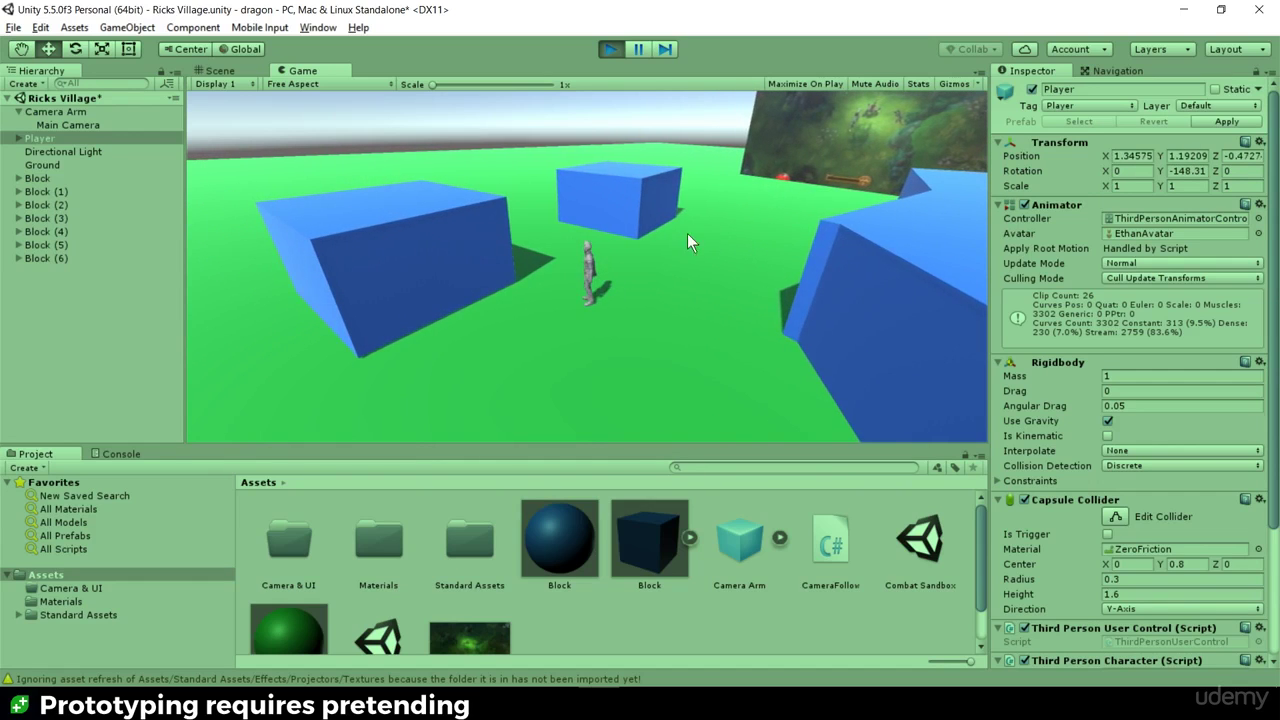
key(w)
key(d)
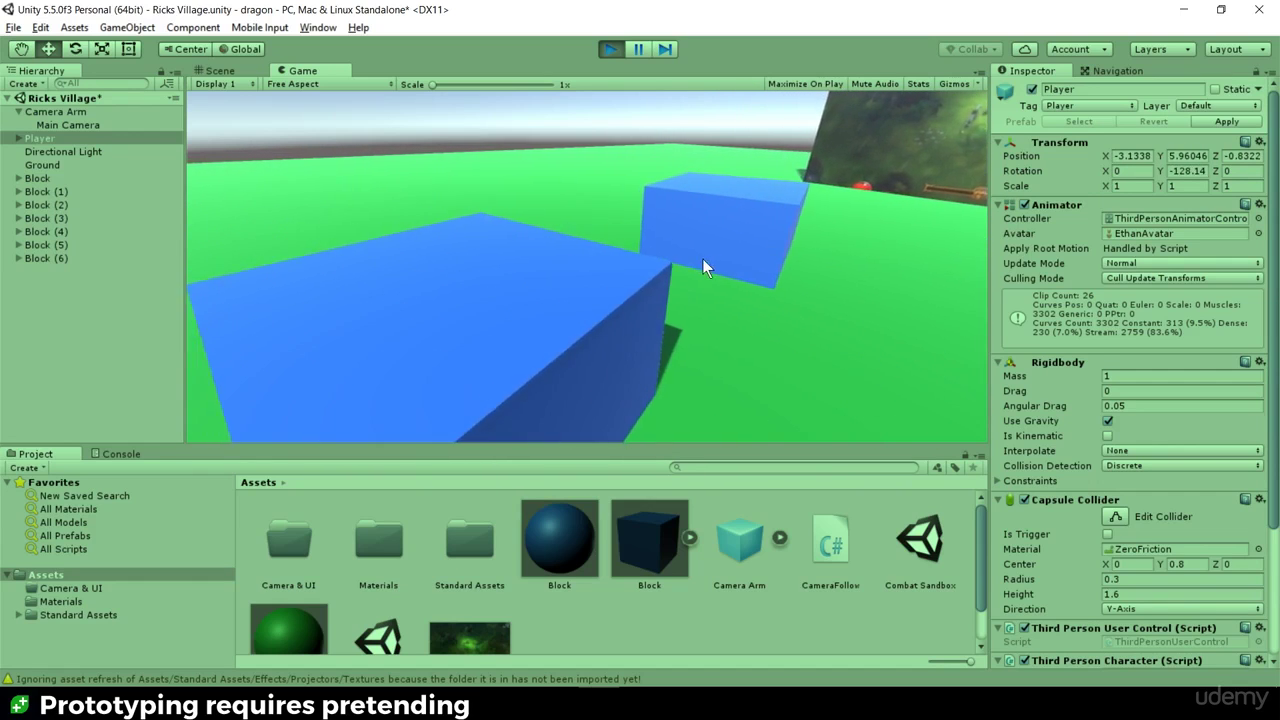
key(w)
key(space)
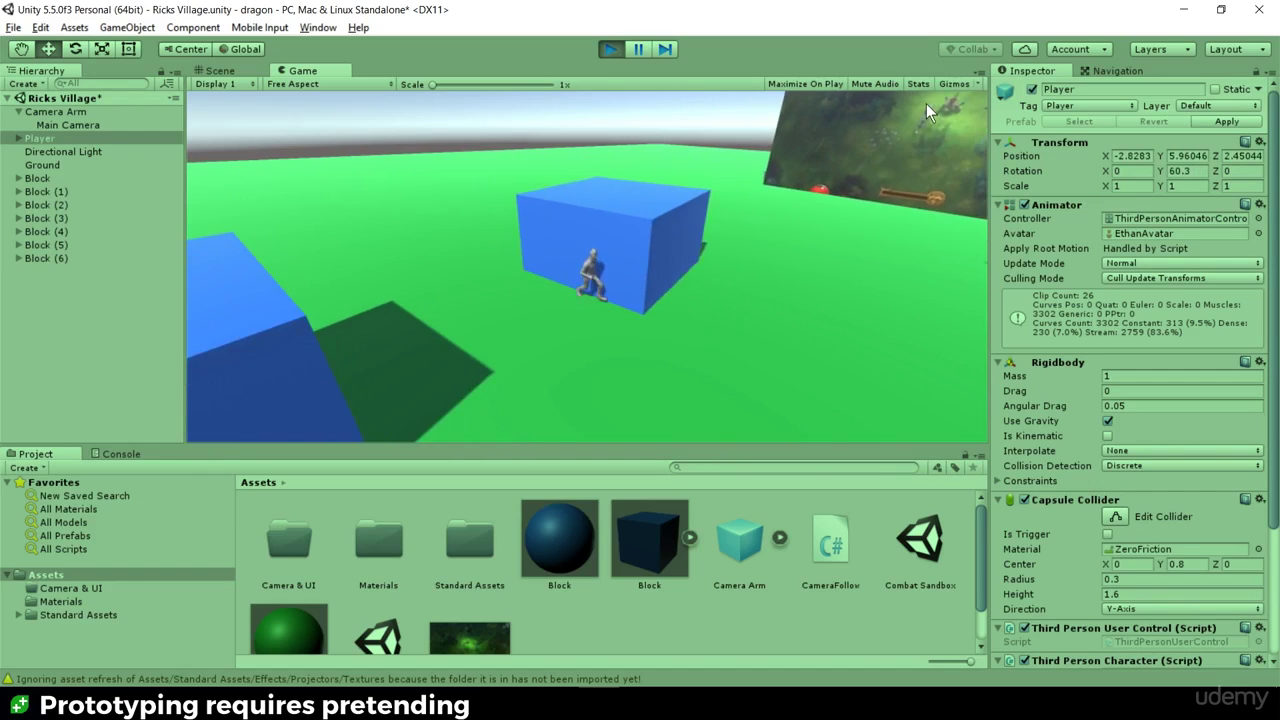
click(610, 49)
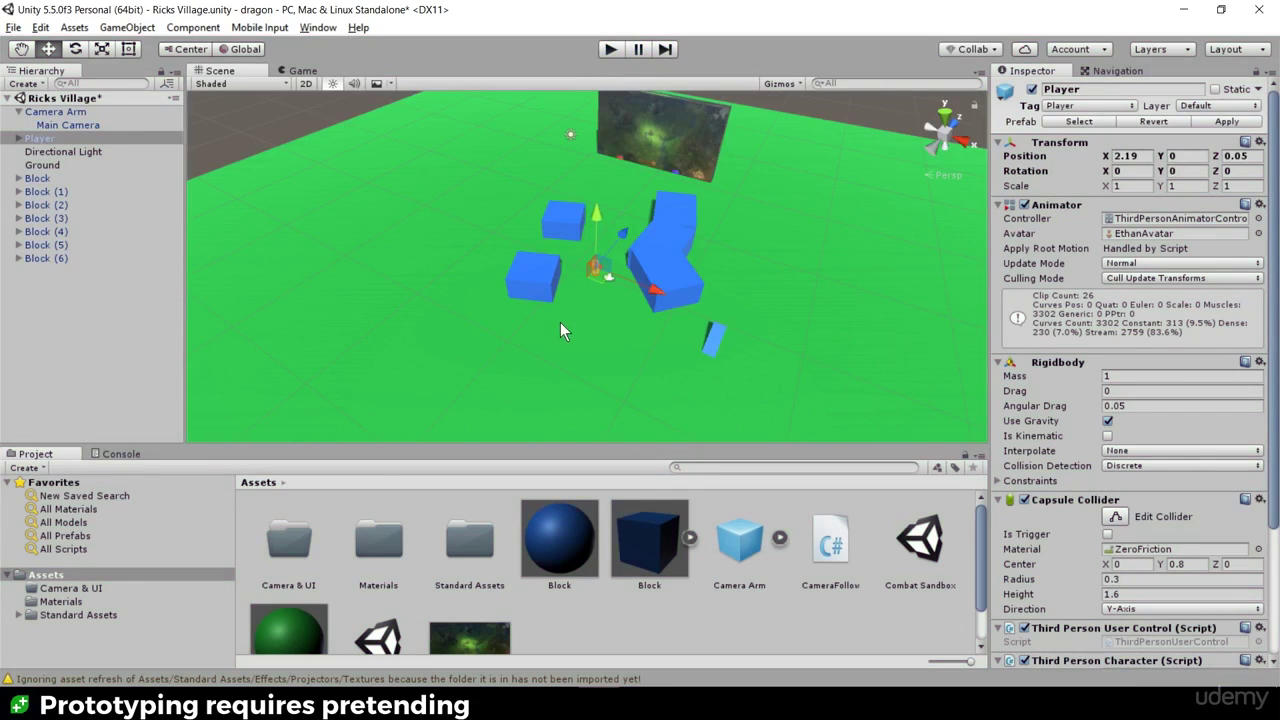
Tilt the Main Camera downward around its local axis to an X rotation of about 47.87.
double_click(92, 124)
scroll(566, 308, up, 5)
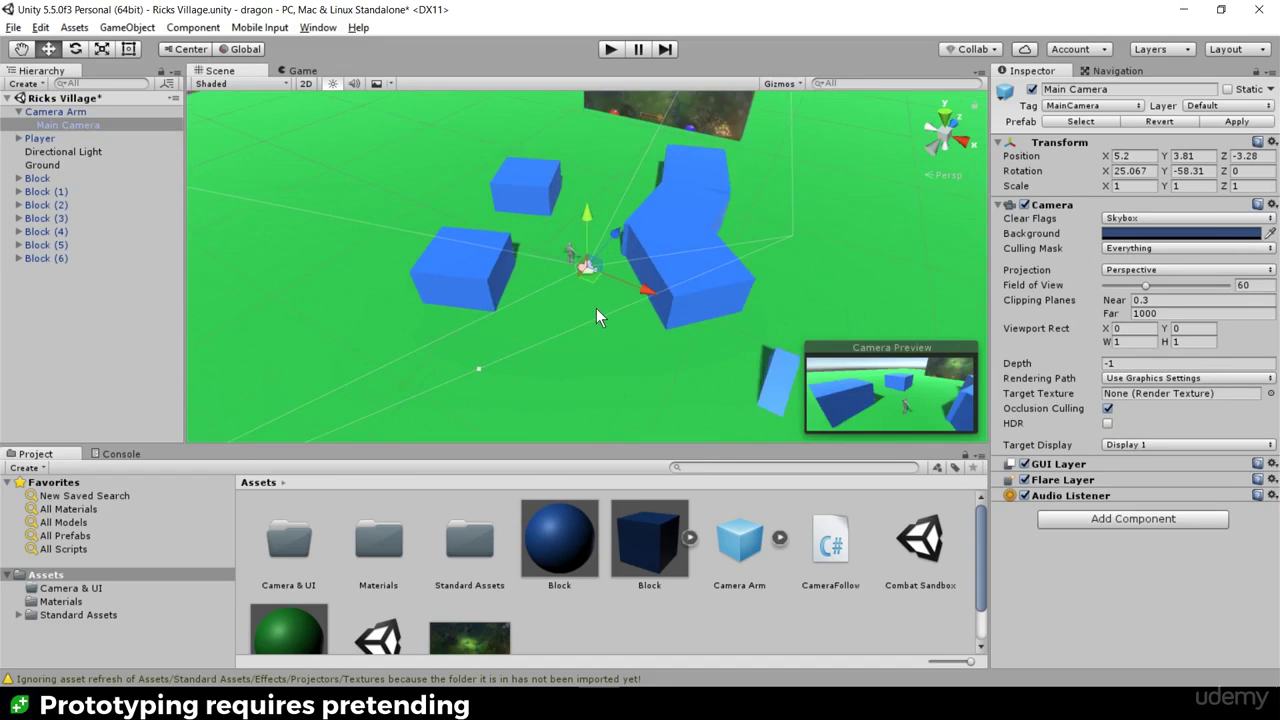
key(e)
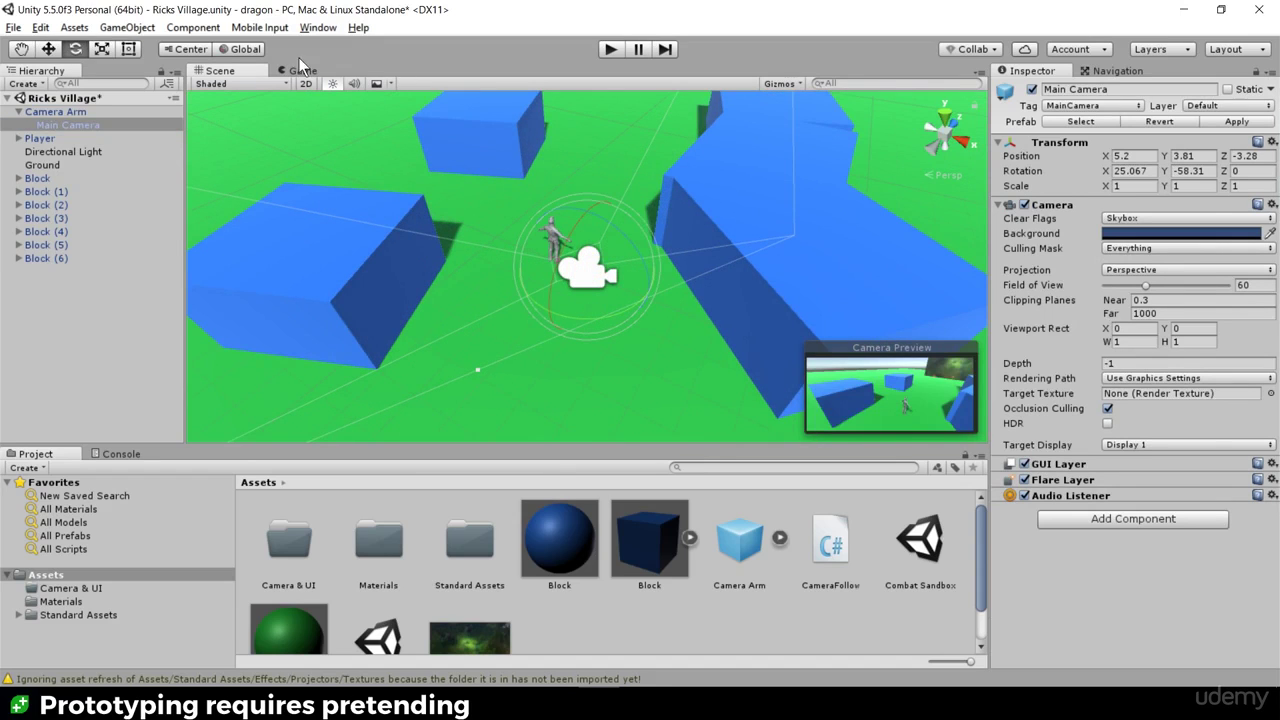
click(245, 49)
alt+drag(330, 291, 556, 213)
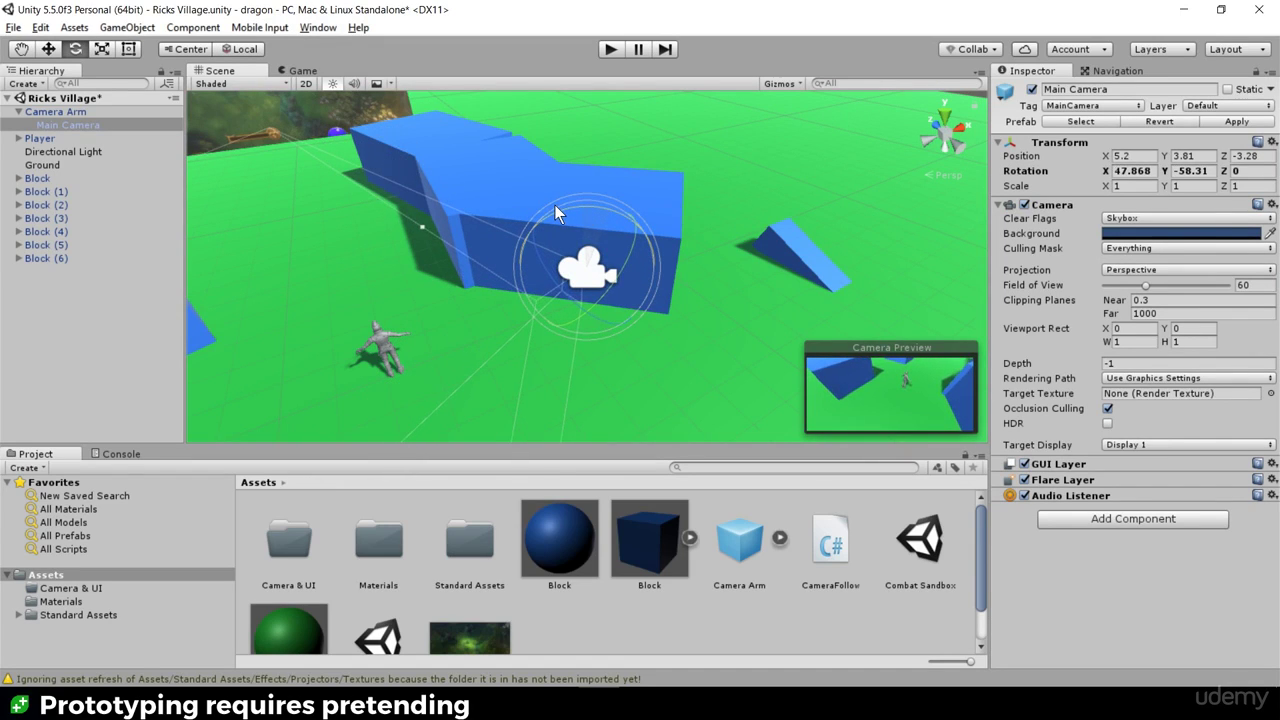
Switch the transform handles to global orientation and raise the Main Camera to a Y position of about 5.06.
click(245, 49)
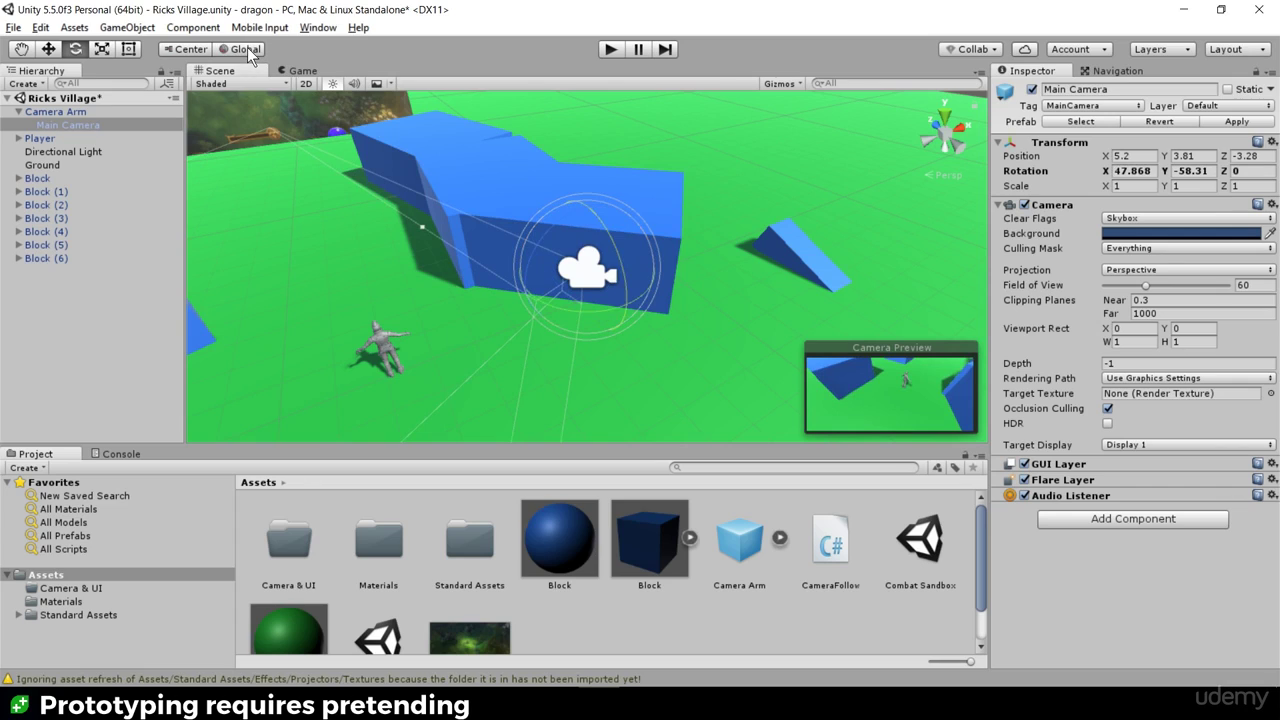
click(248, 49)
key(w)
key(e)
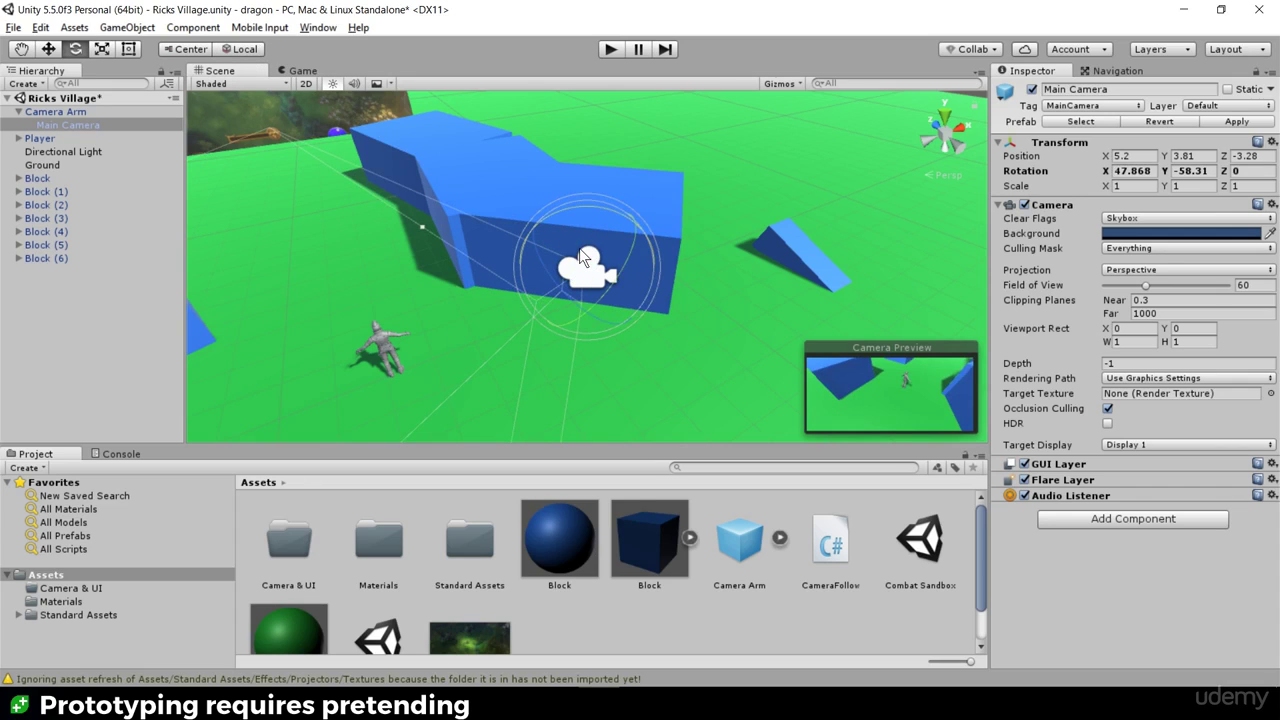
key(w)
click(245, 49)
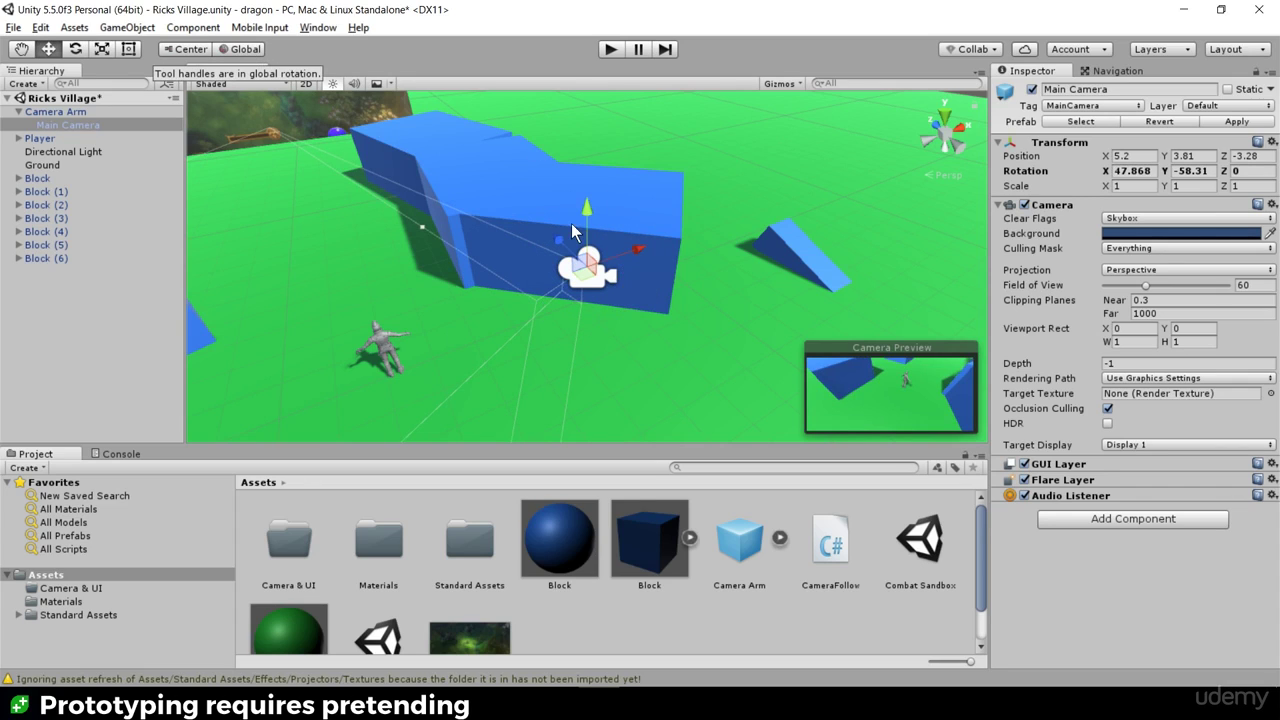
drag(588, 214, 593, 143)
Play-test the steeper camera view while running the player past the blocks, and stop the game.
click(604, 50)
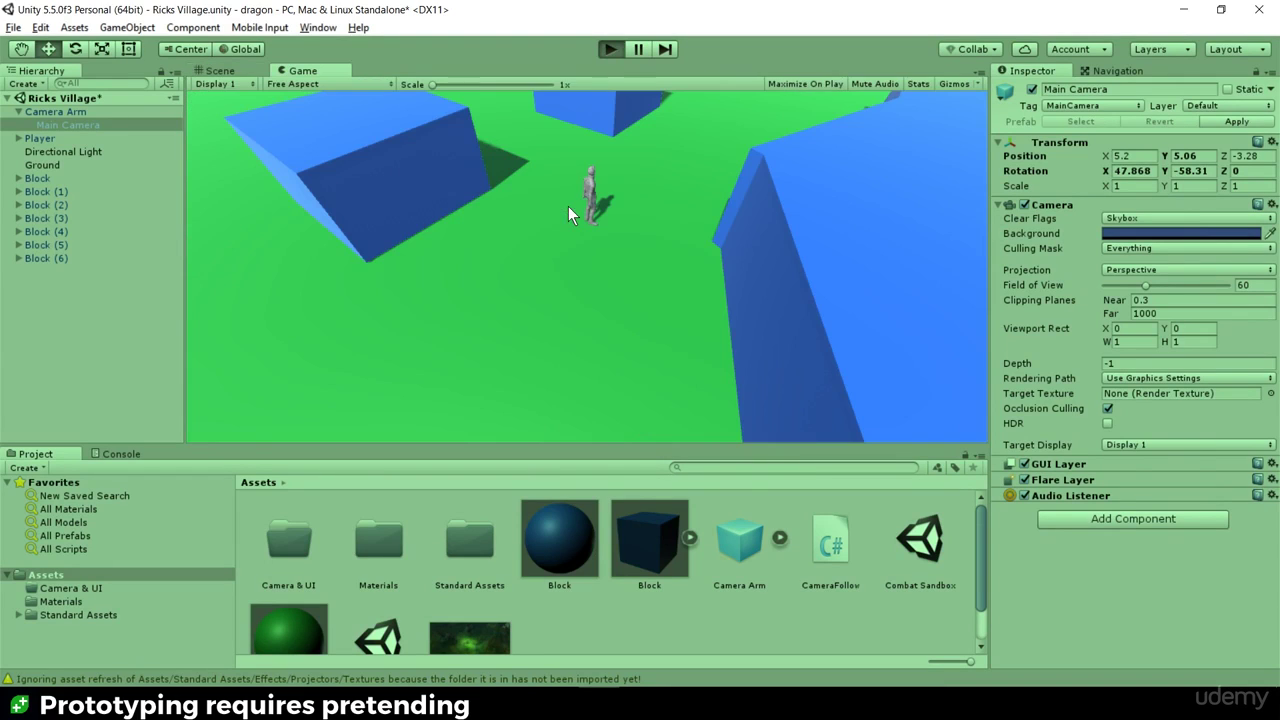
key(d)
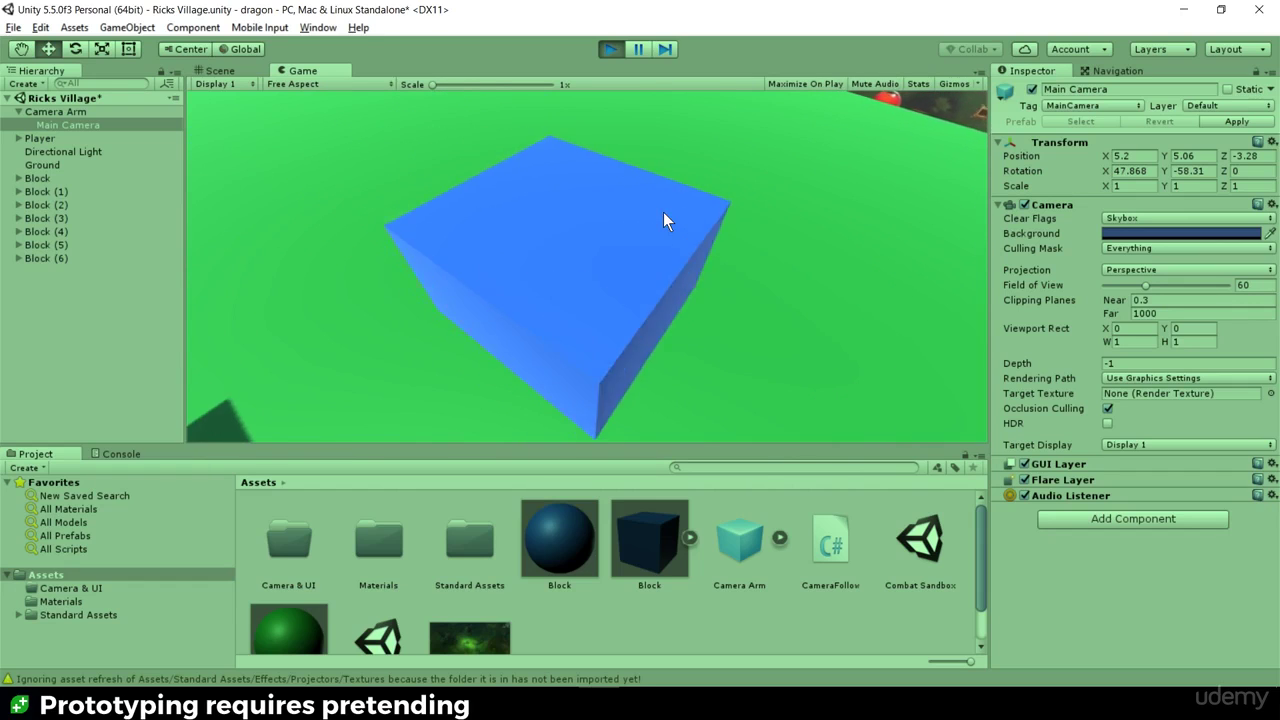
click(609, 49)
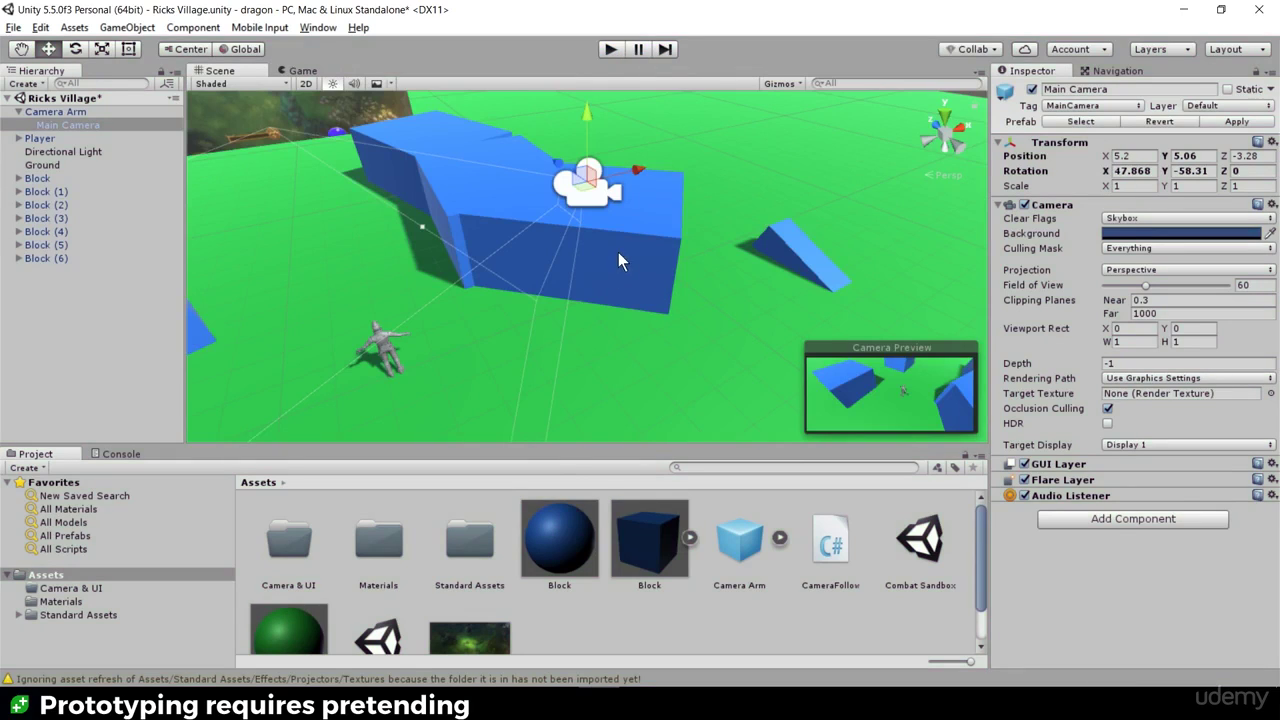
Lower the three joined blocks together along the vertical axis so they sink into the ground.
click(618, 260)
shift+click(432, 172)
shift+click(430, 125)
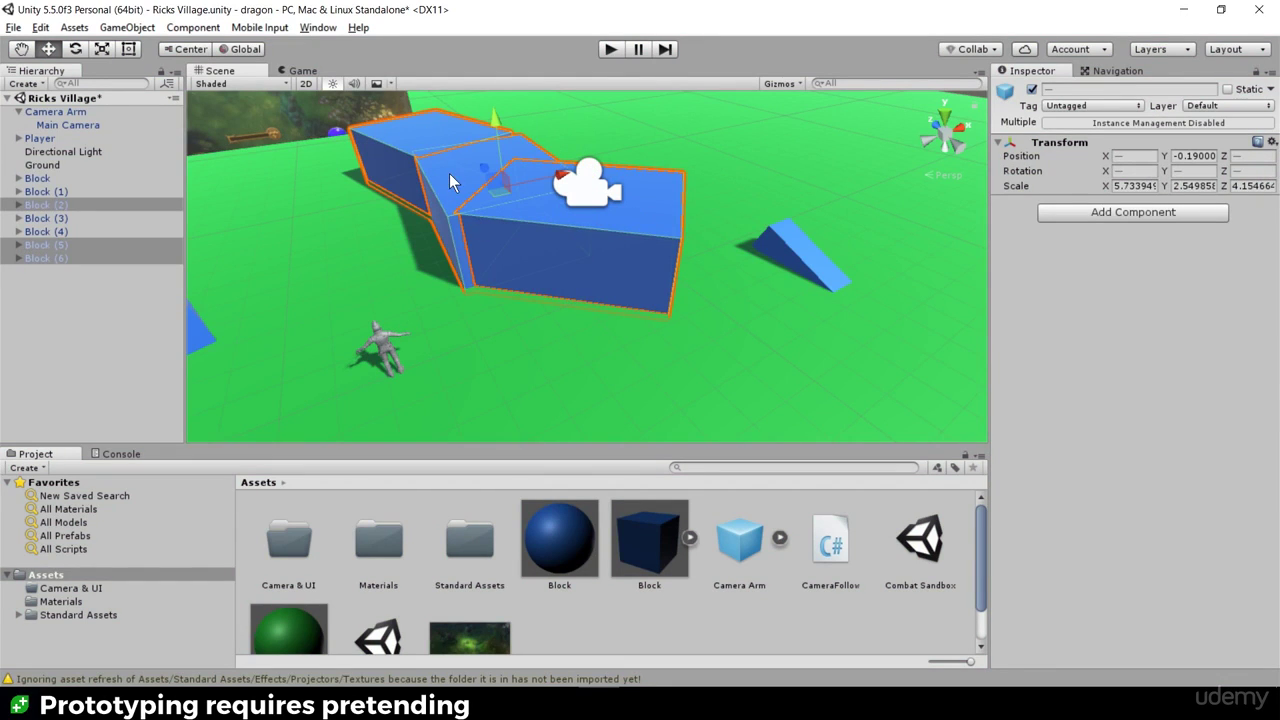
drag(488, 116, 366, 198)
Lower the two separate blocks beside the player together along the vertical axis so they sink partly into the ground.
click(366, 198)
shift+click(280, 337)
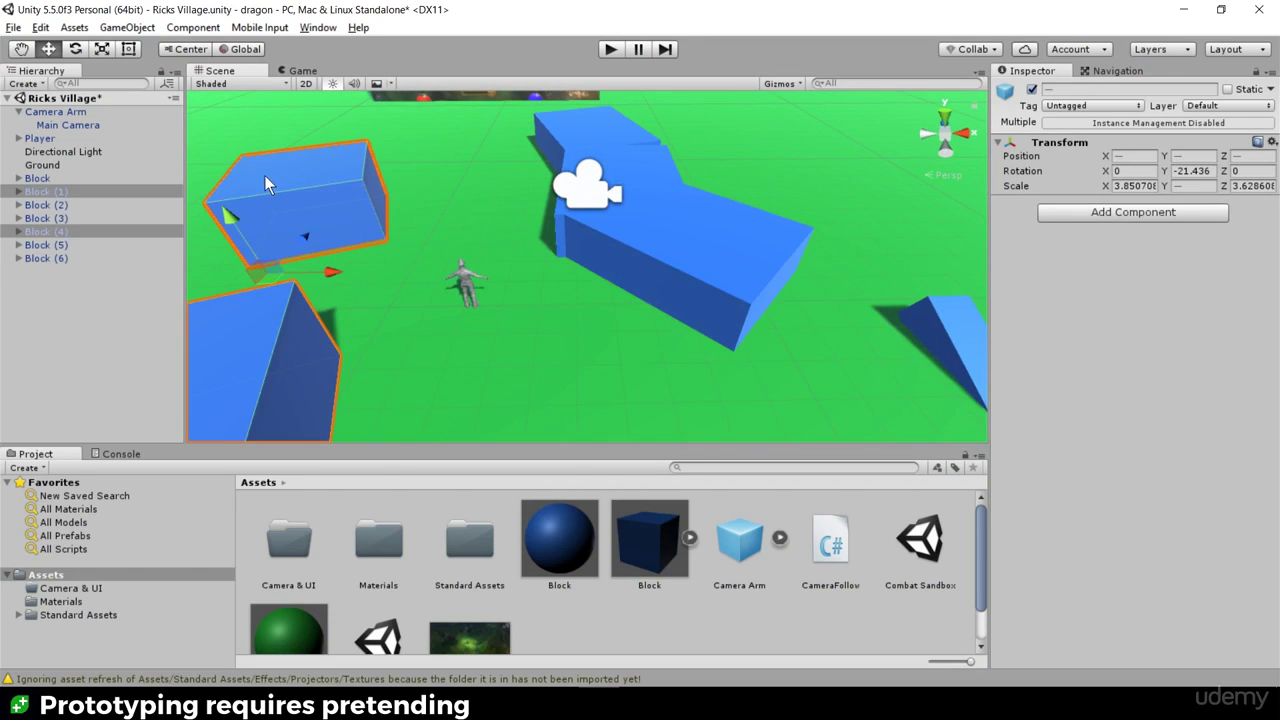
drag(228, 215, 243, 238)
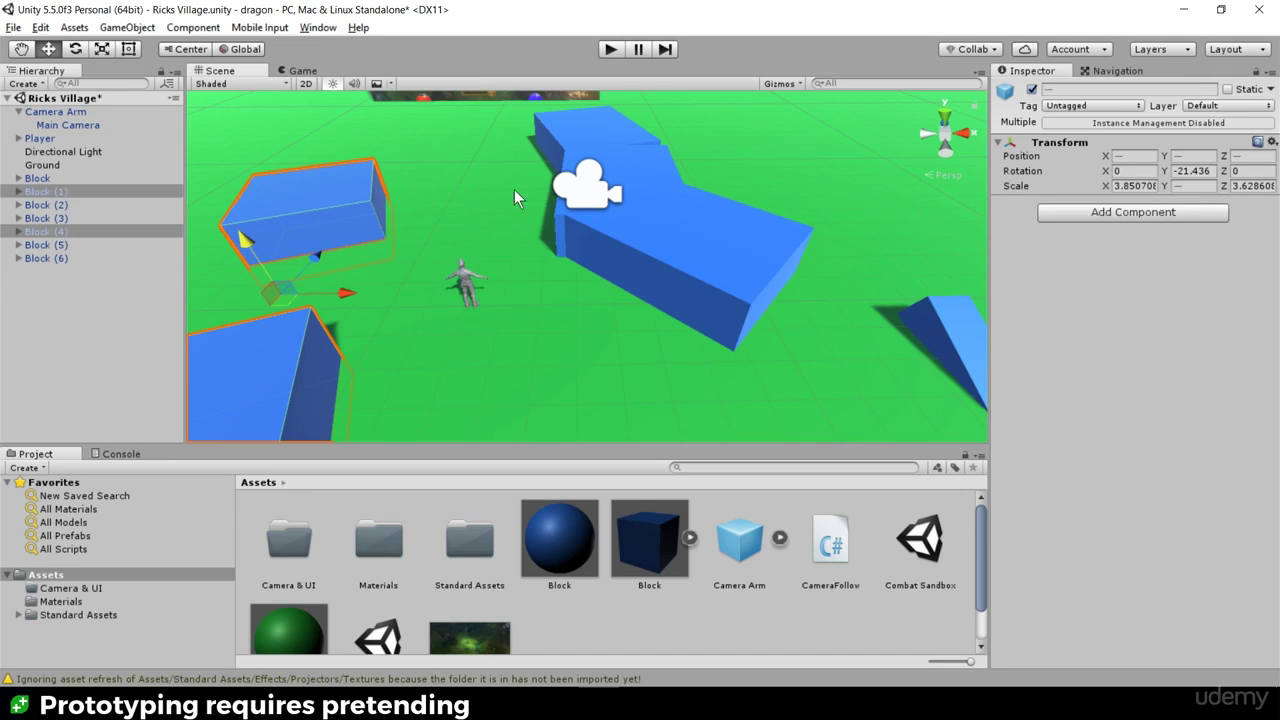
alt+drag(653, 311, 702, 211)
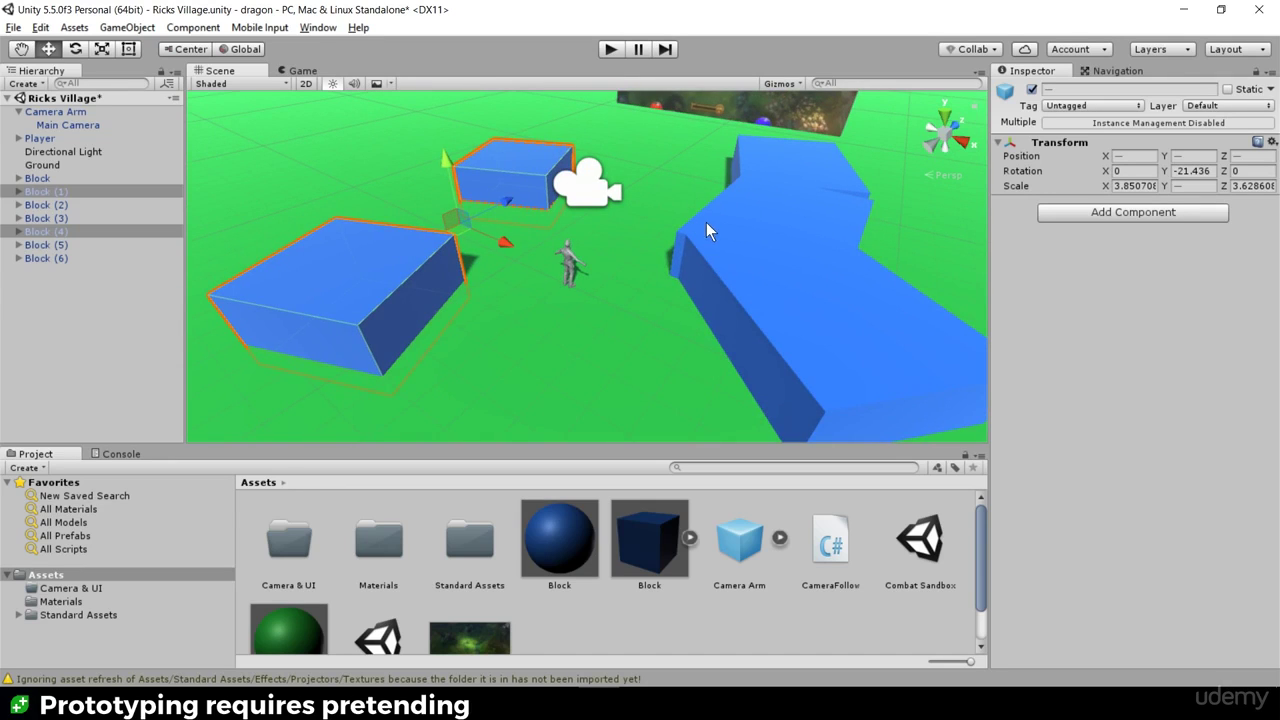
alt+drag(627, 320, 766, 262)
scroll(666, 286, down, 3)
scroll(667, 312, up, 6)
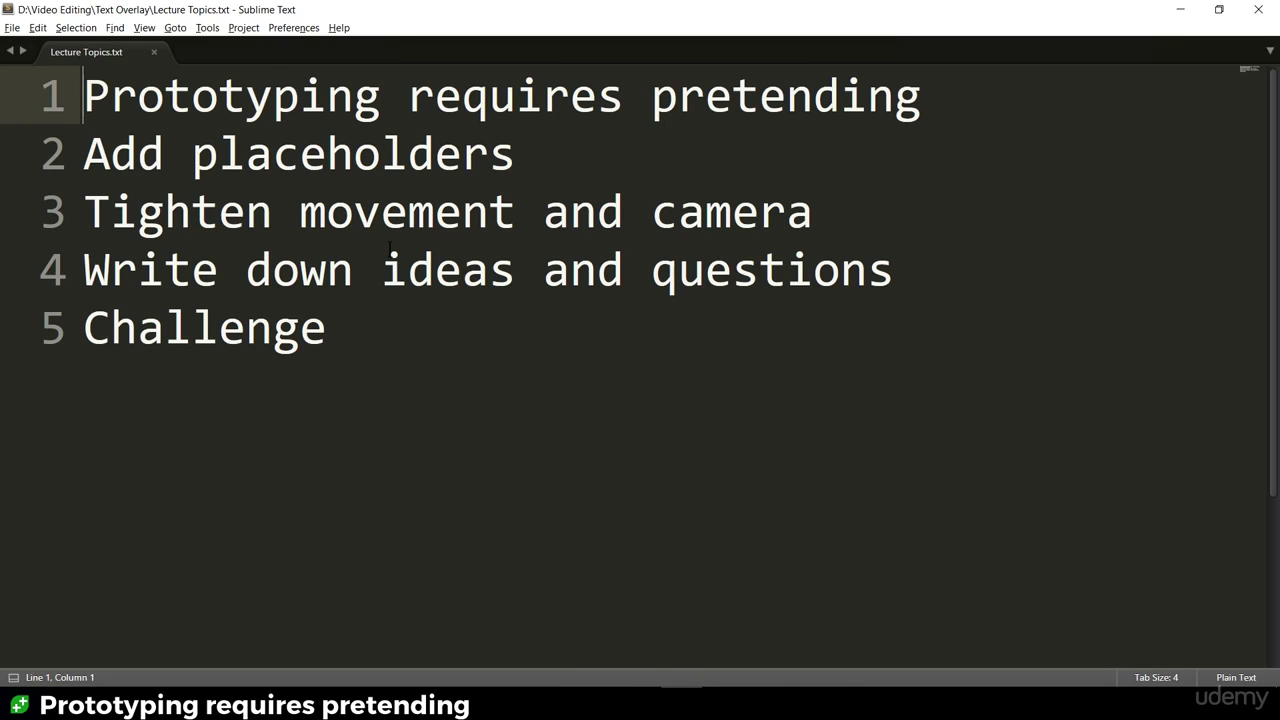
In Sublime Text, delete the line "Prototyping requires pretending" from Lecture Topics.txt, and return to Unity.
key(shift+End)
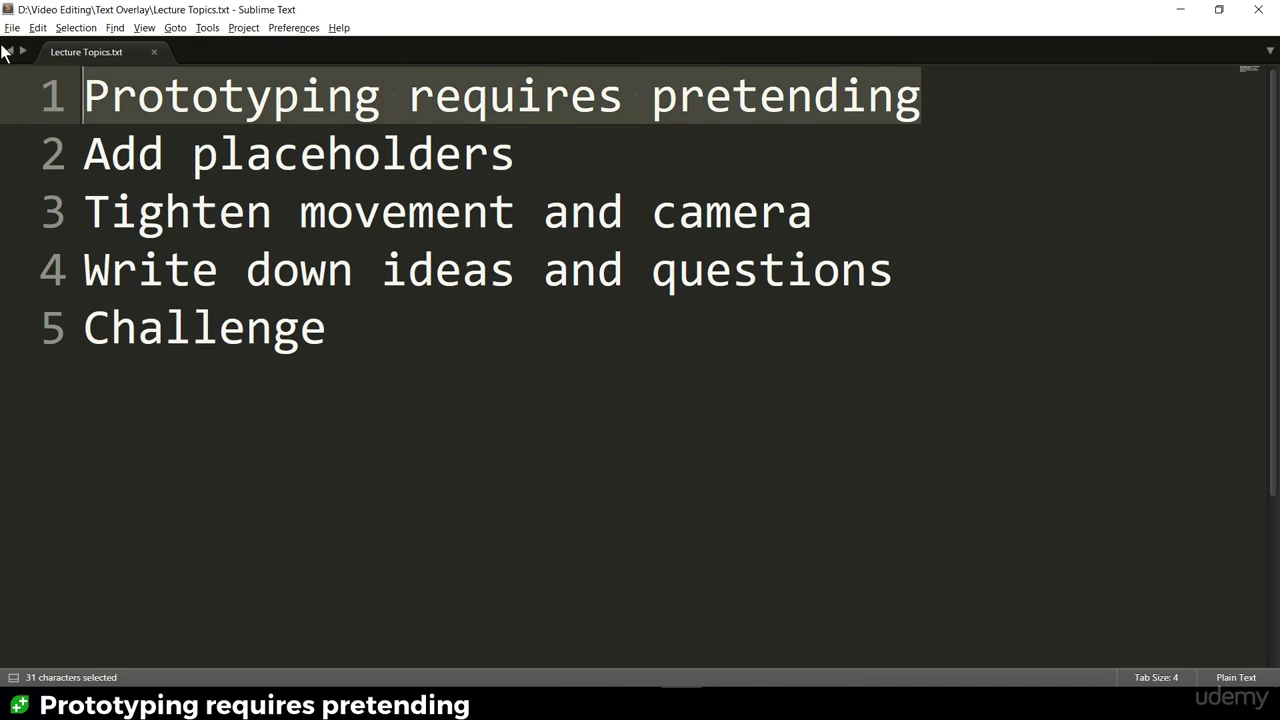
key(Delete)
key(Delete)
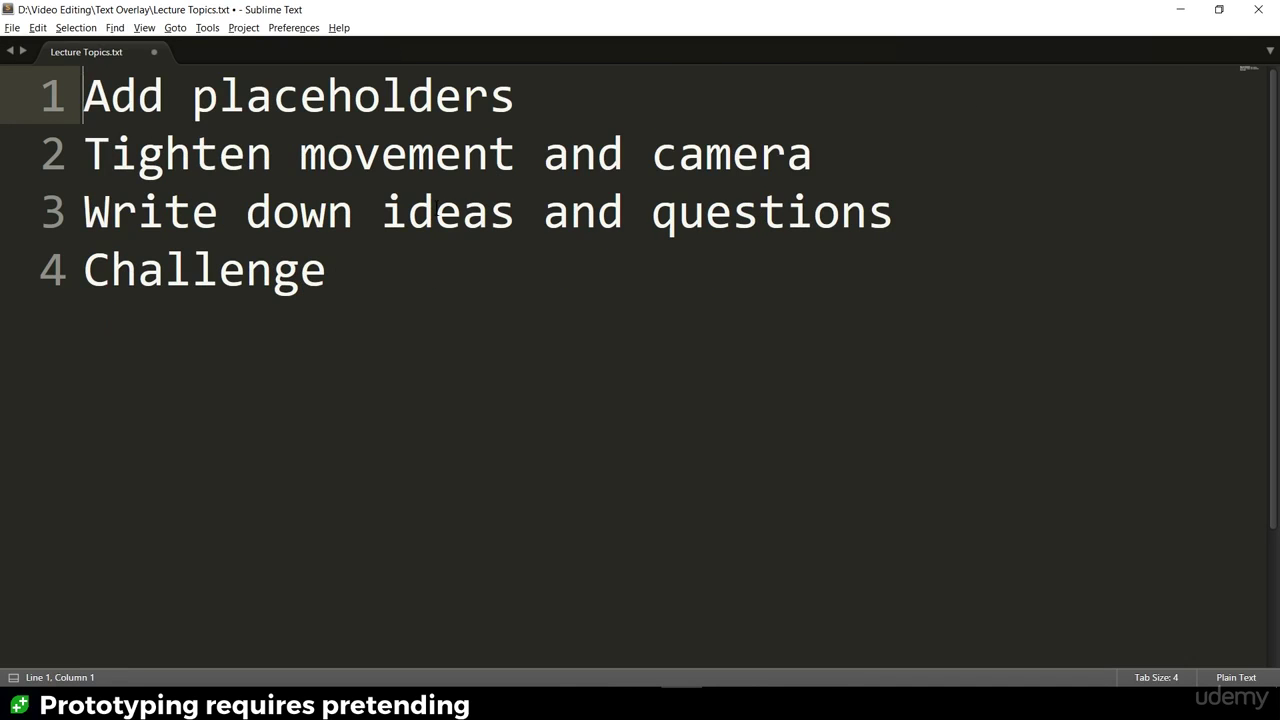
click(1180, 9)
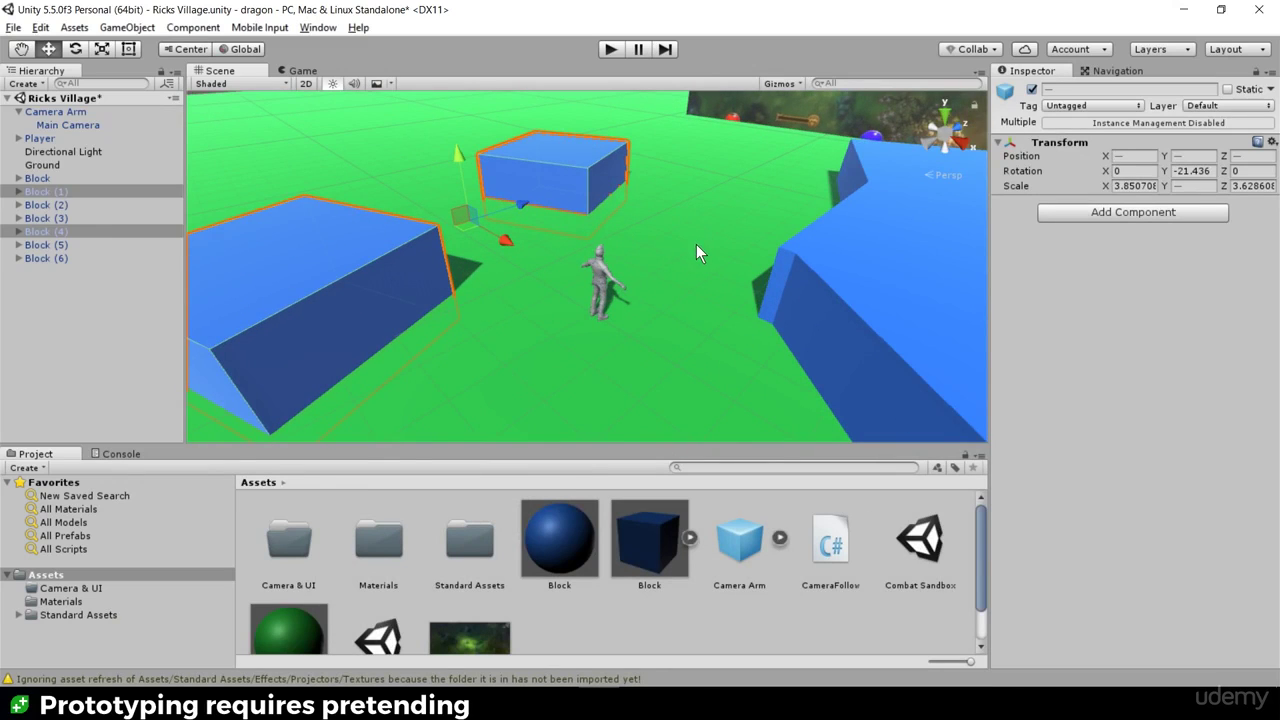
Raise the Main Camera to a Y position of about 5.69 and clear the selection.
mouse_move(696, 244)
alt+mouse_down()
mouse_move(656, 238)
mouse_move(706, 232)
mouse_move(678, 252)
alt+mouse_up()
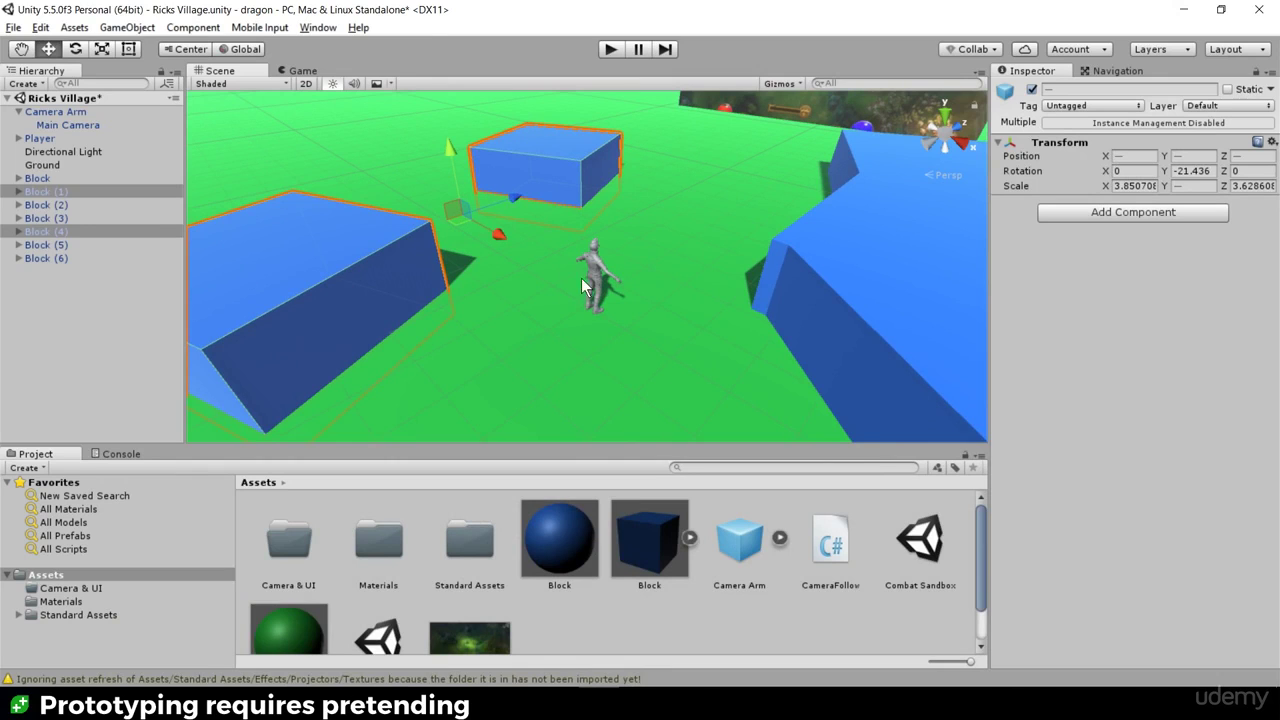
click(74, 130)
key(f)
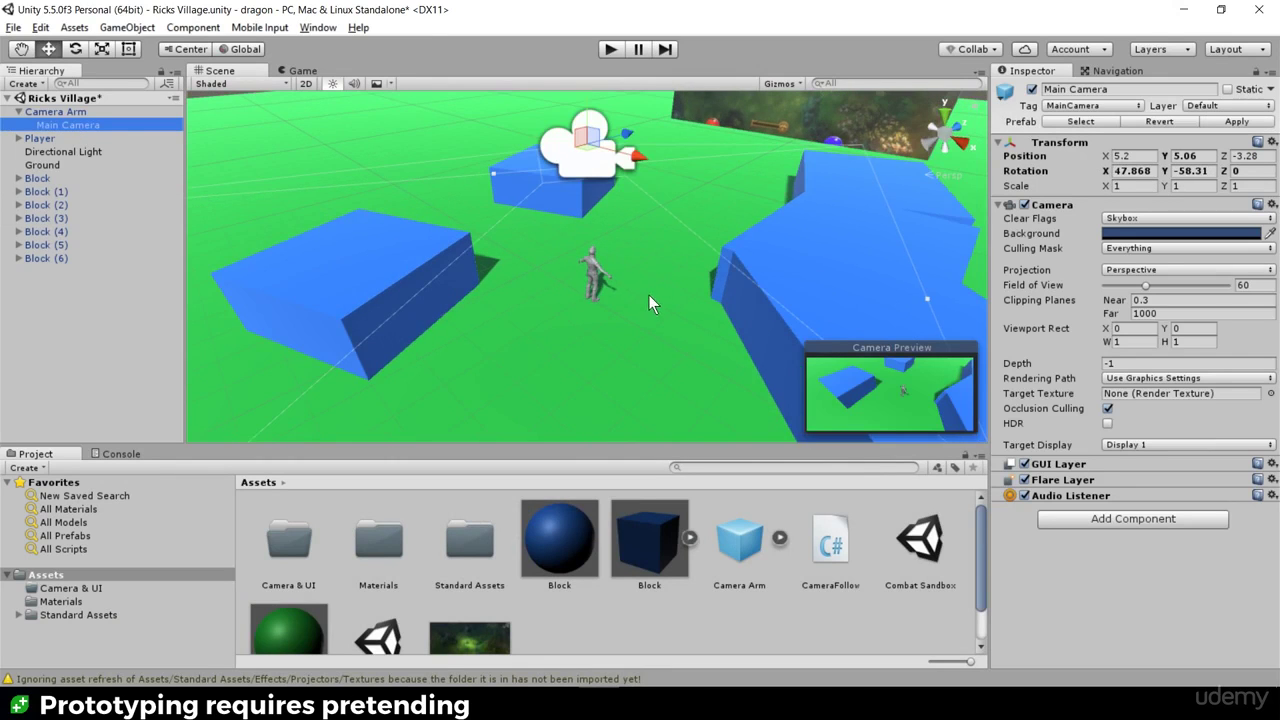
drag(592, 138, 597, 98)
alt+drag(555, 340, 572, 301)
scroll(602, 310, up, 3)
right_drag(602, 301, 608, 307)
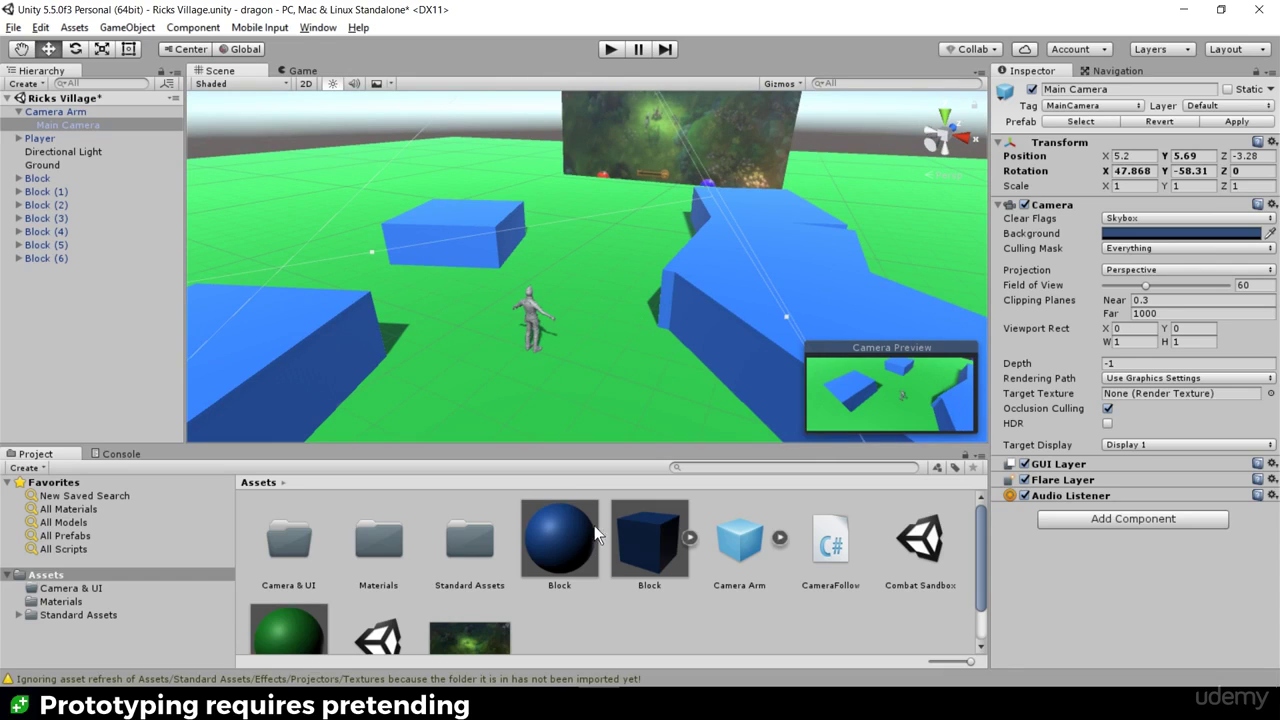
click(635, 632)
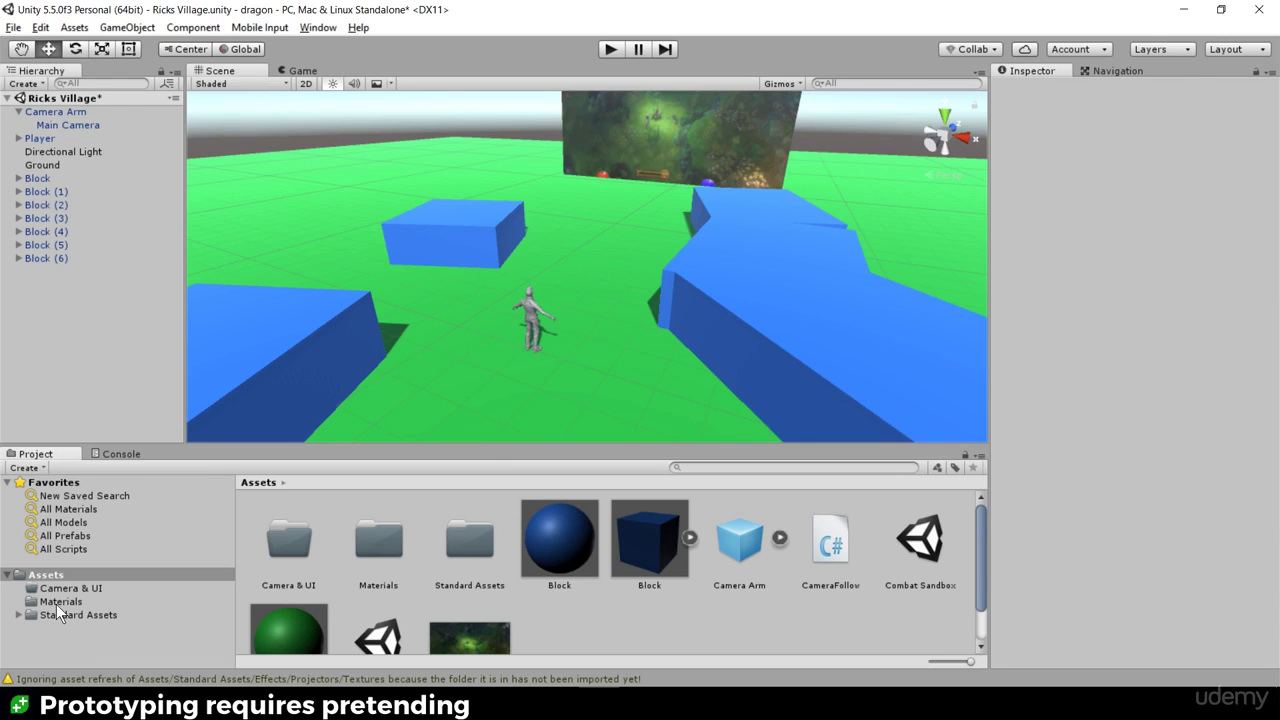
Place the Ethan model from the ThirdPersonCharacter Models folder on the ground beyond the player, near the blocks.
mouse_move(617, 299)
alt+mouse_down()
mouse_move(680, 326)
mouse_move(637, 312)
alt+mouse_up()
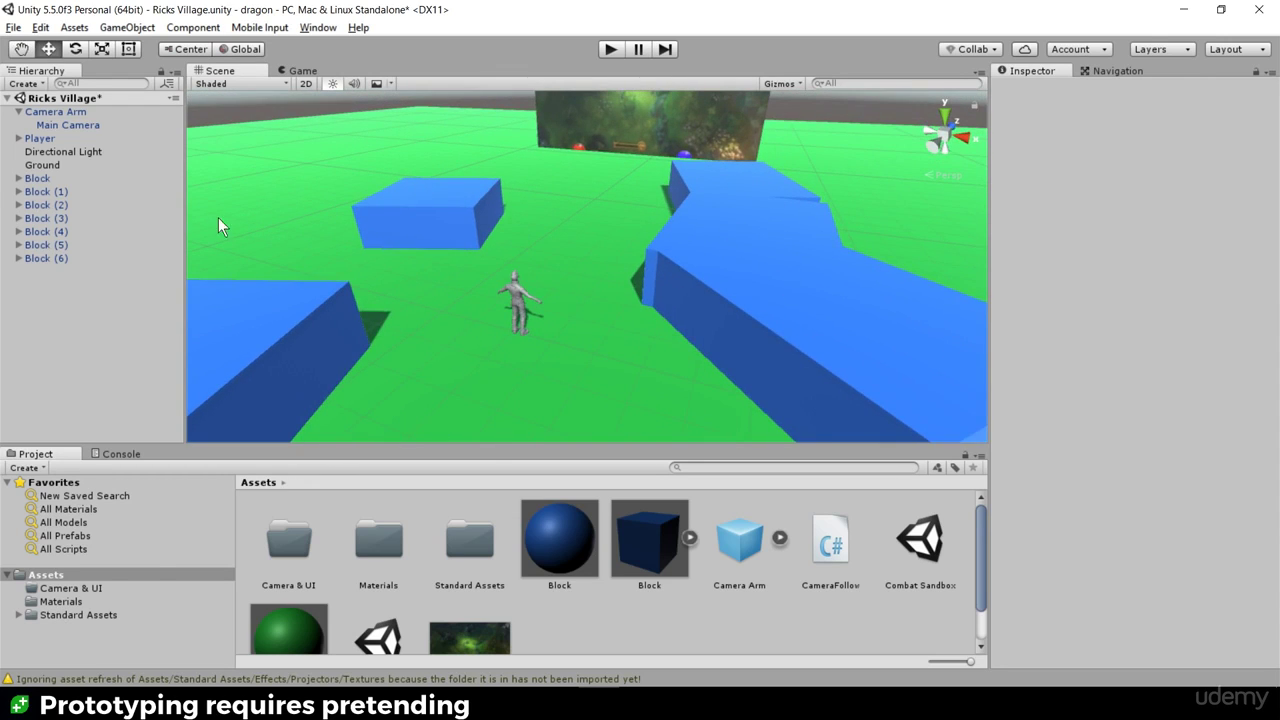
click(19, 614)
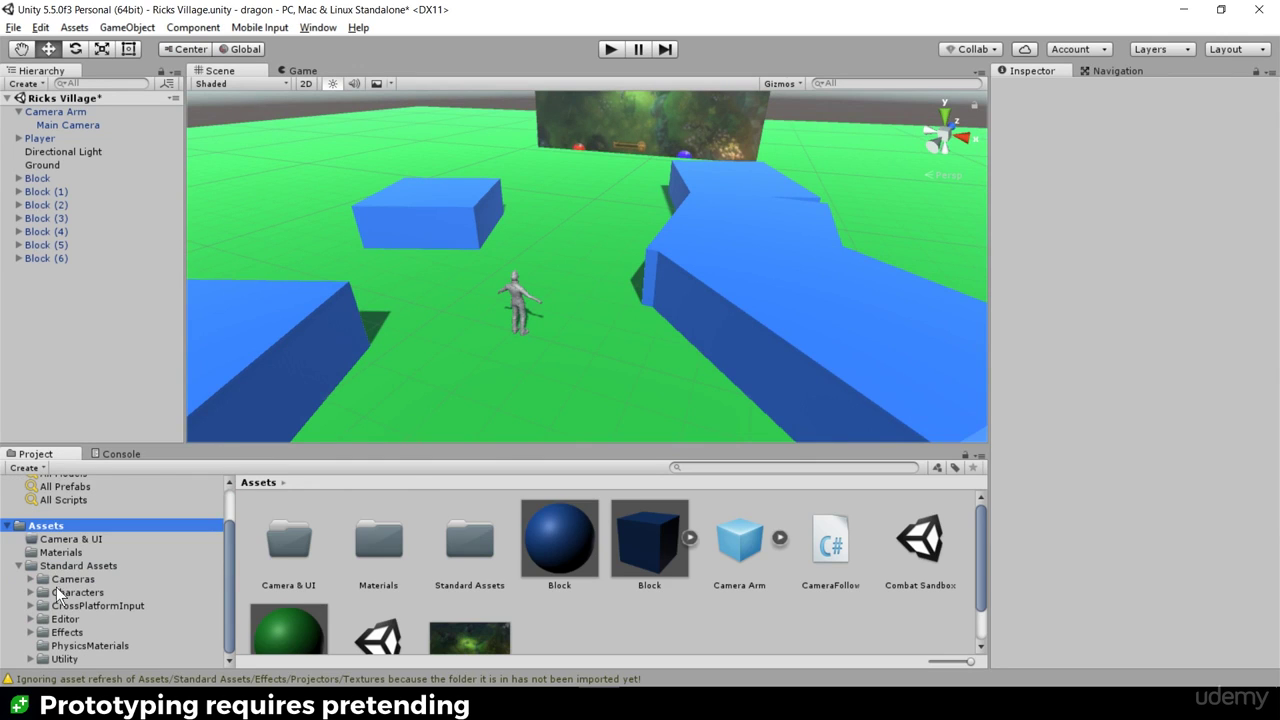
click(55, 591)
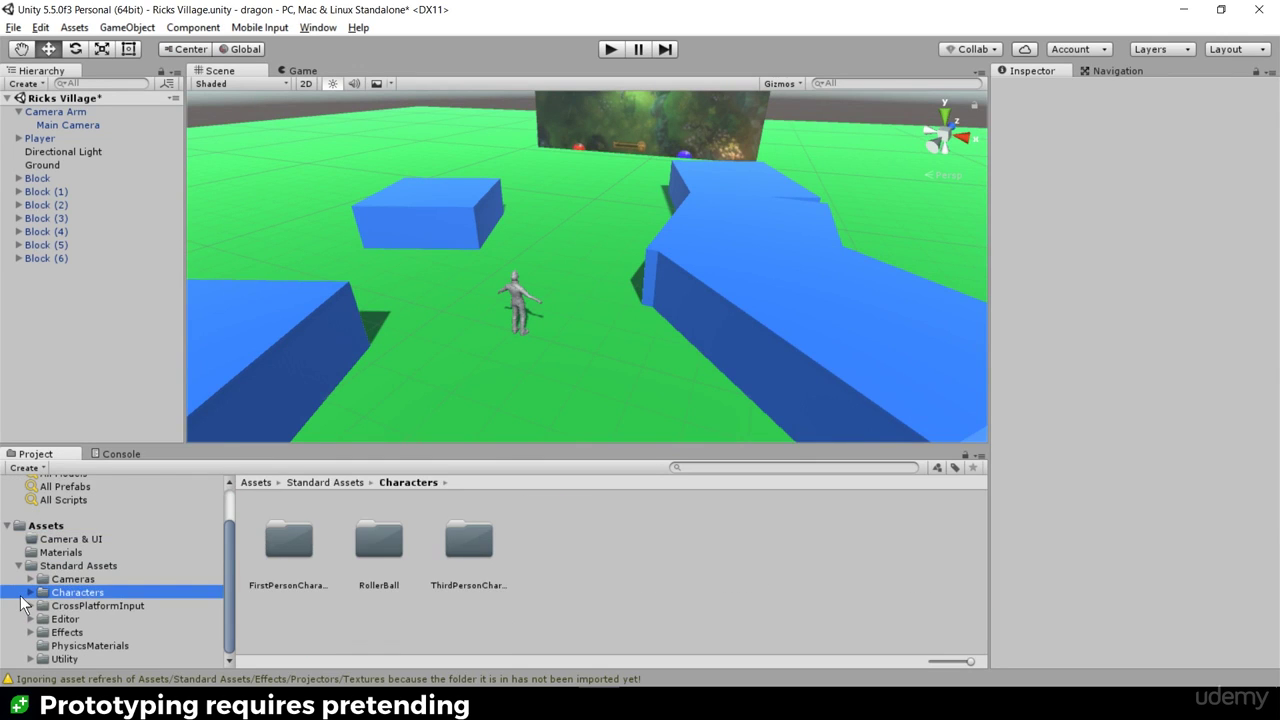
click(29, 593)
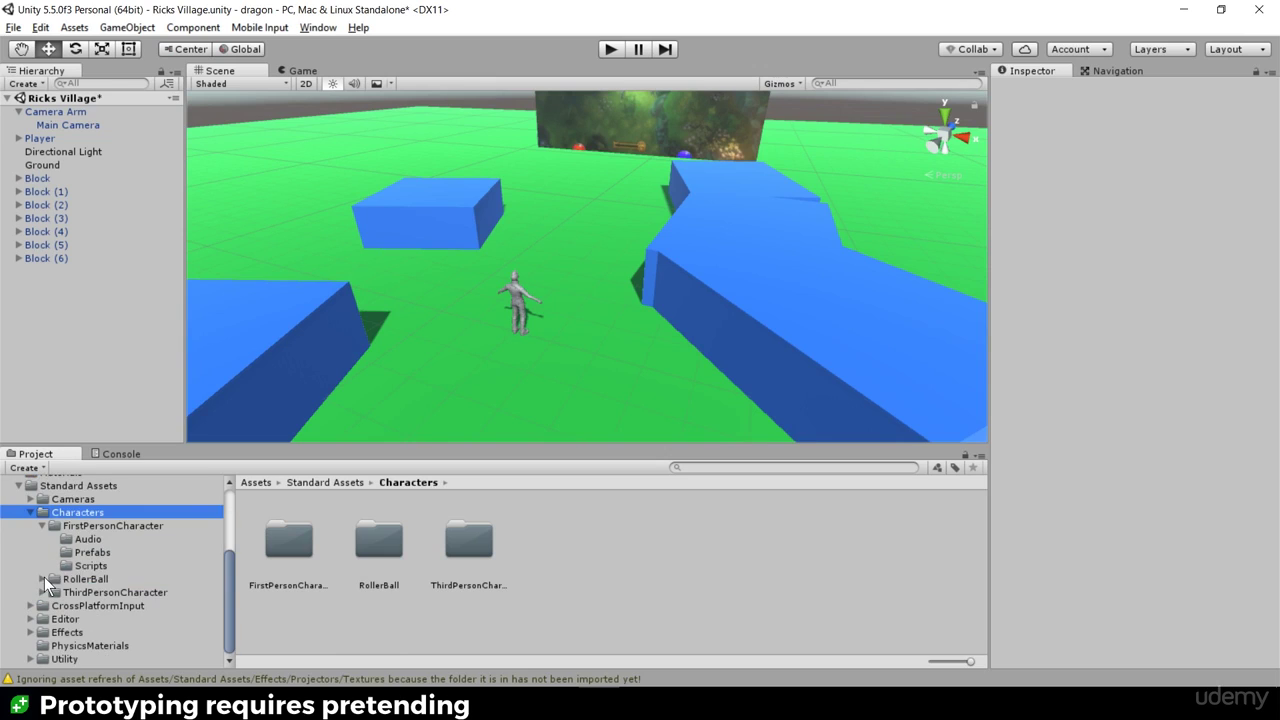
click(99, 524)
click(92, 553)
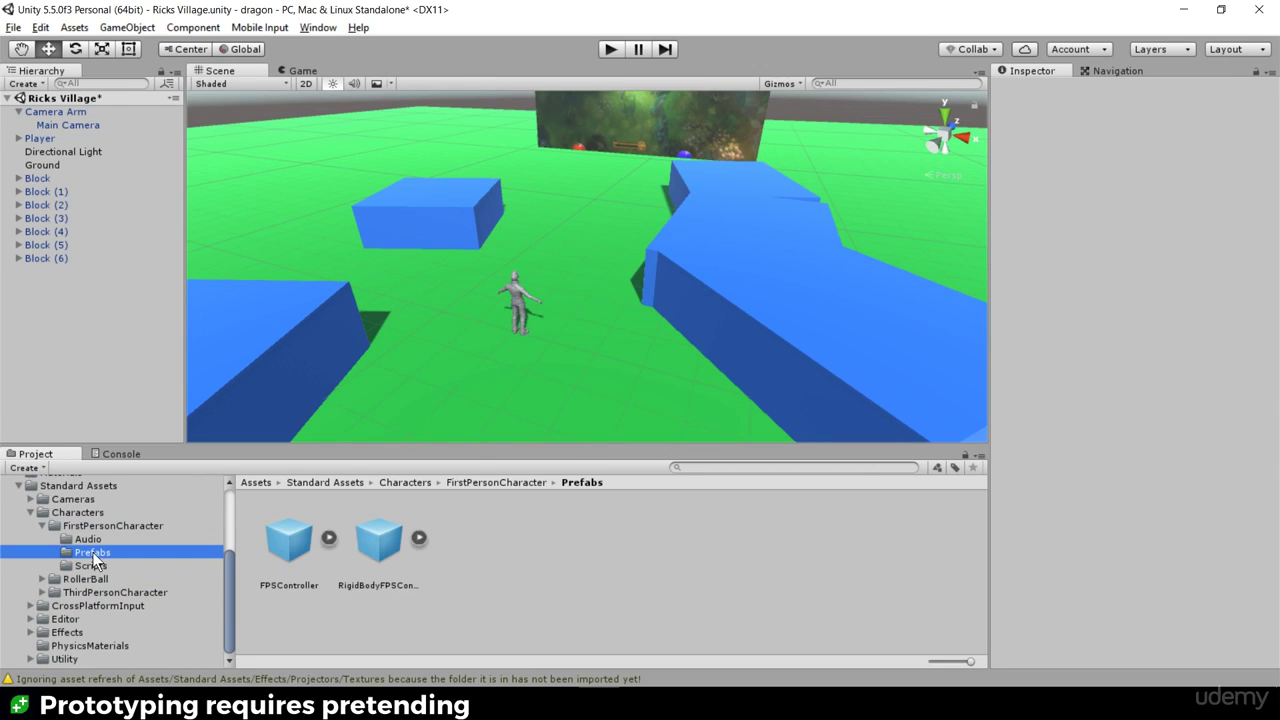
click(99, 592)
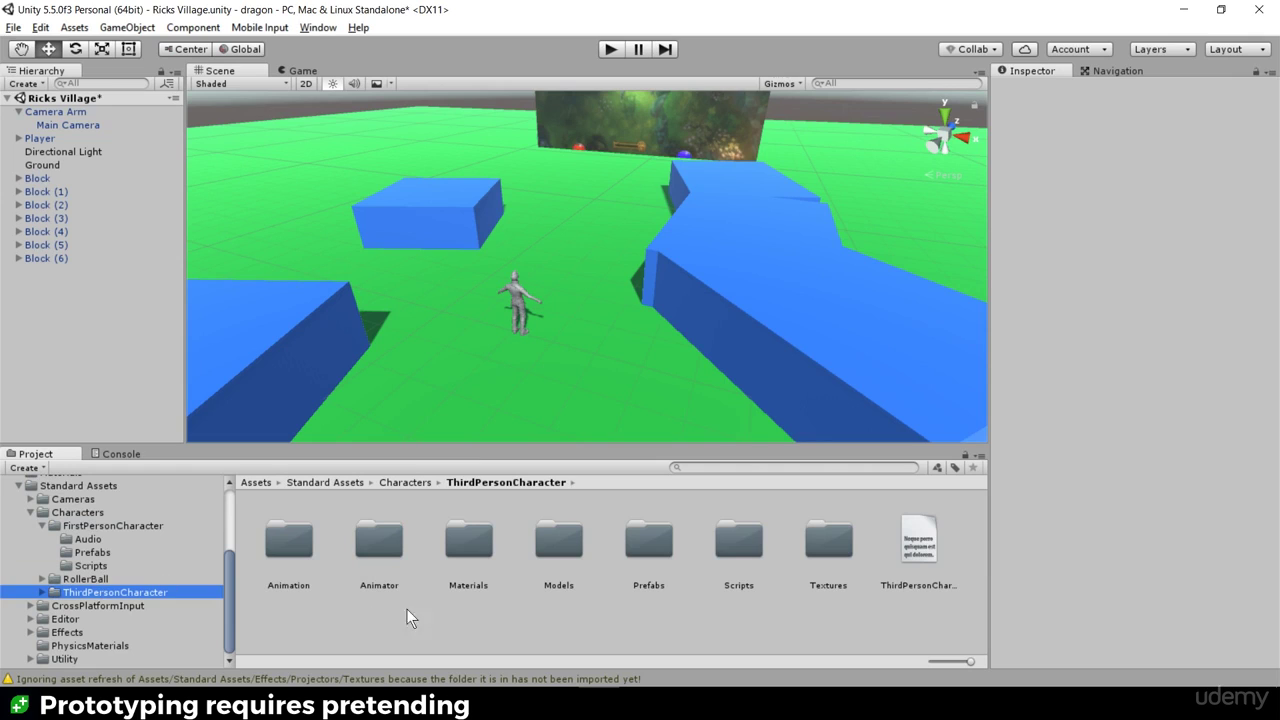
double_click(557, 545)
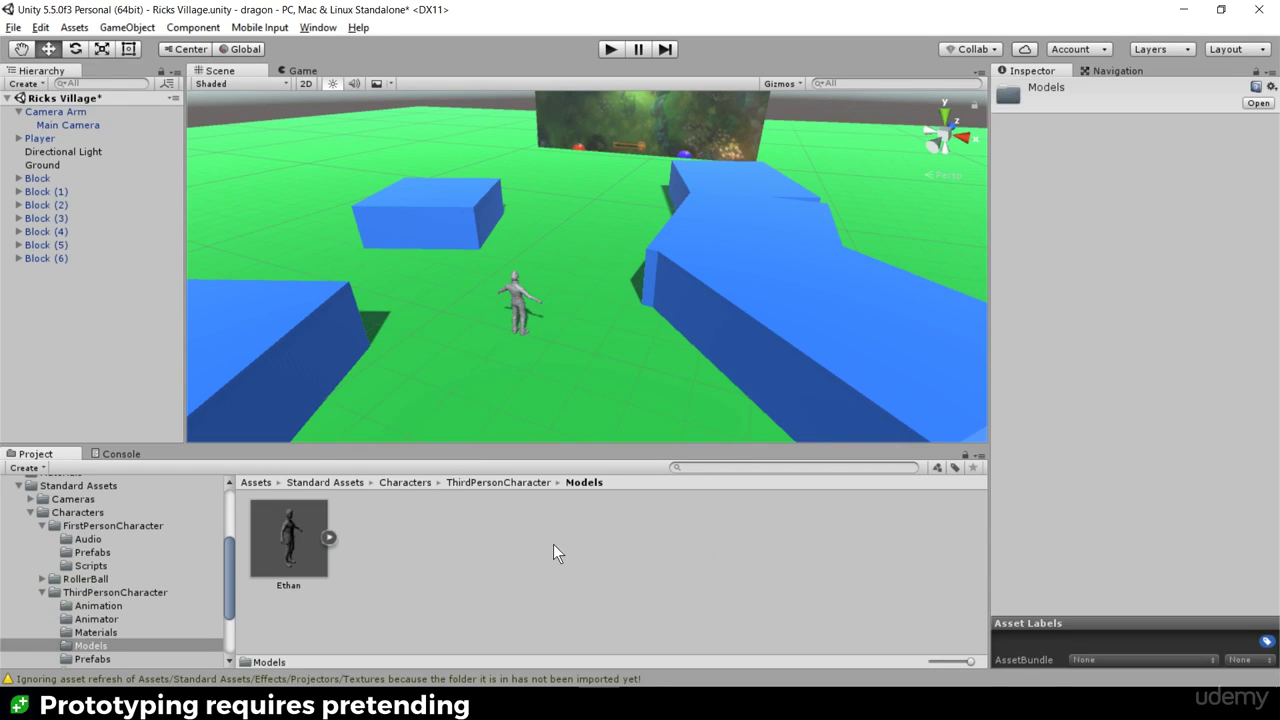
drag(290, 545, 555, 195)
scroll(555, 190, down, 6)
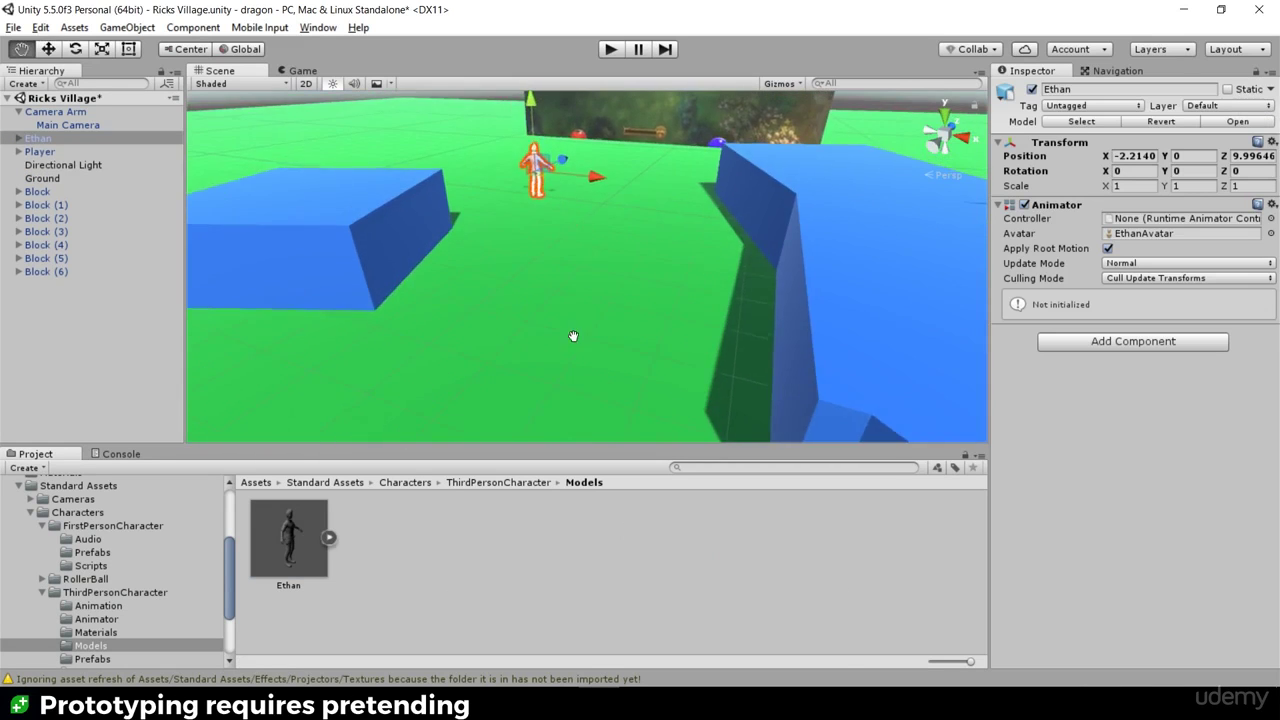
Shrink Ethan's height to a Y scale of about 0.556.
scroll(554, 205, up, 10)
middle_drag(590, 305, 641, 438)
scroll(559, 242, up, 6)
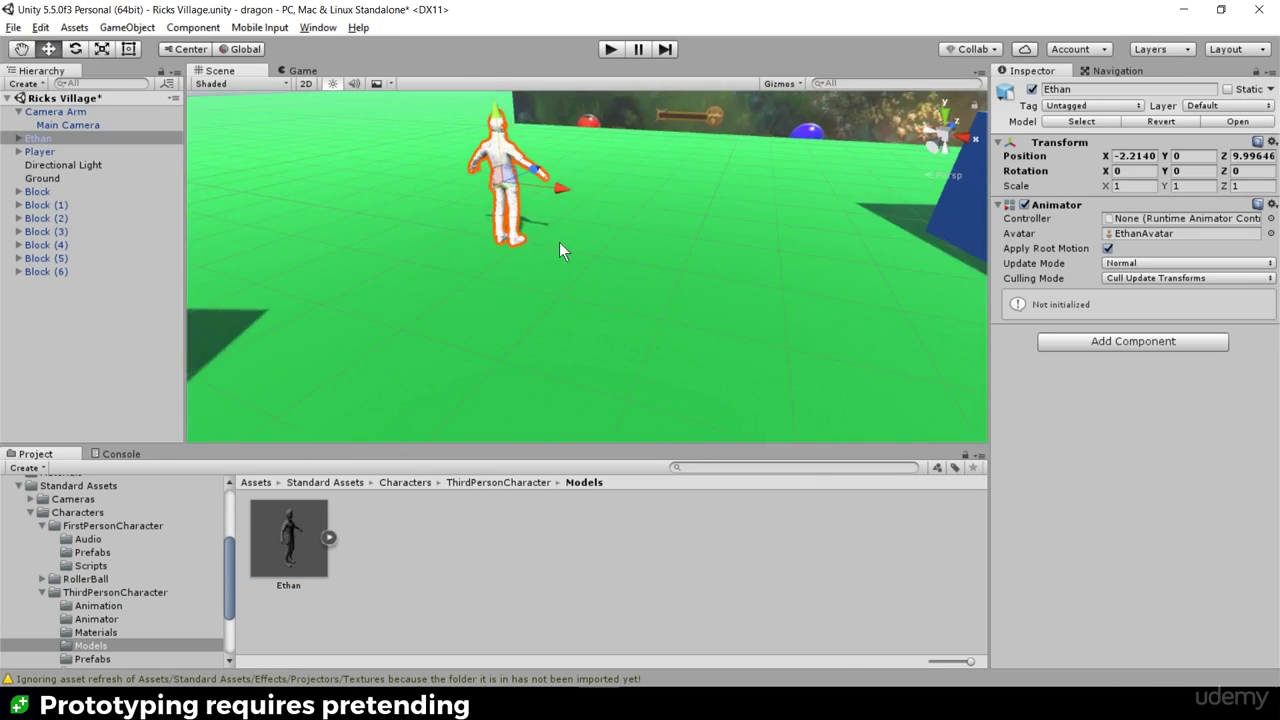
key(e)
key(r)
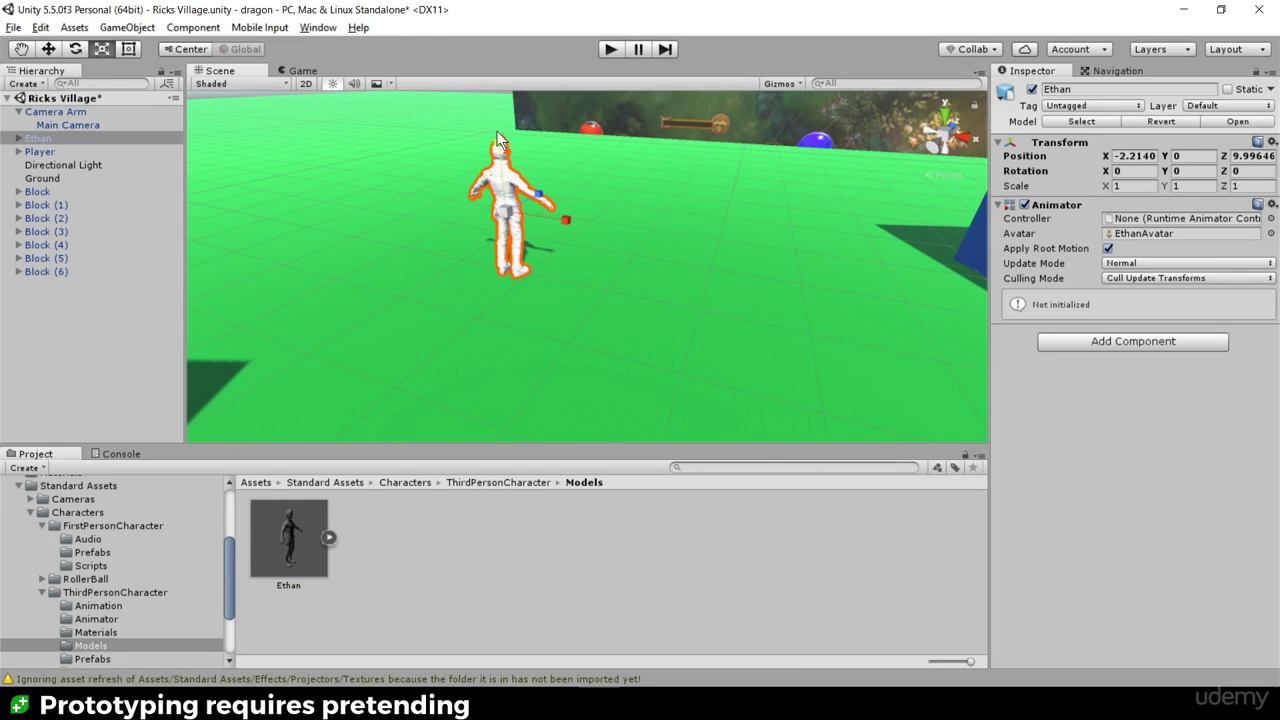
drag(500, 141, 501, 166)
Rotate Ethan around the vertical axis to about 142 degrees so he faces the player.
key(w)
key(e)
drag(544, 257, 256, 256)
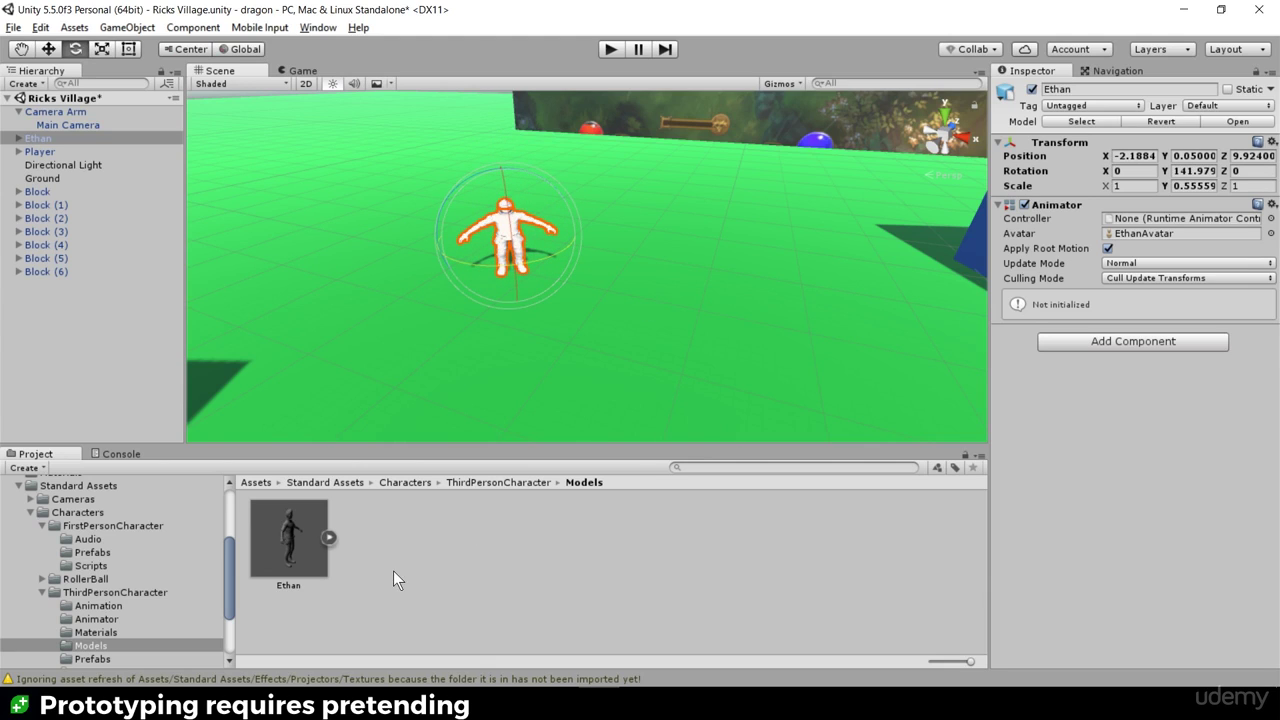
Create a new material named Red Enemy in the main Assets folder.
scroll(226, 515, up, 5)
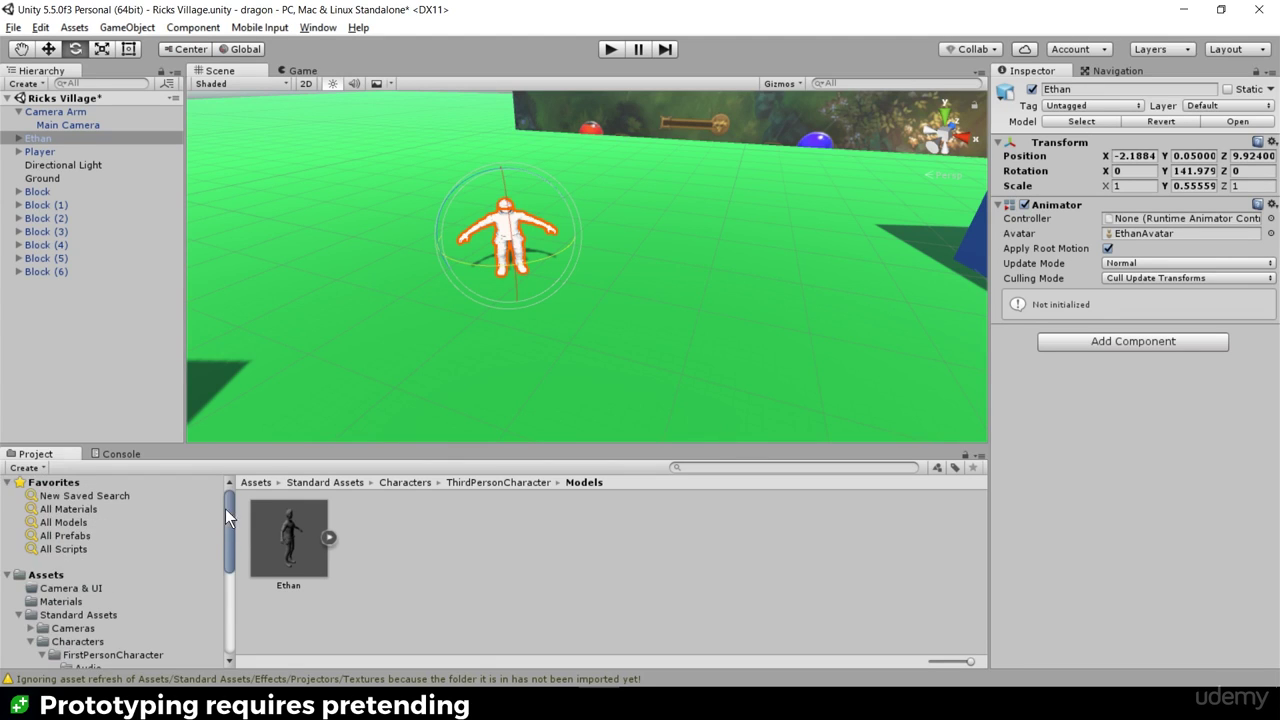
click(46, 575)
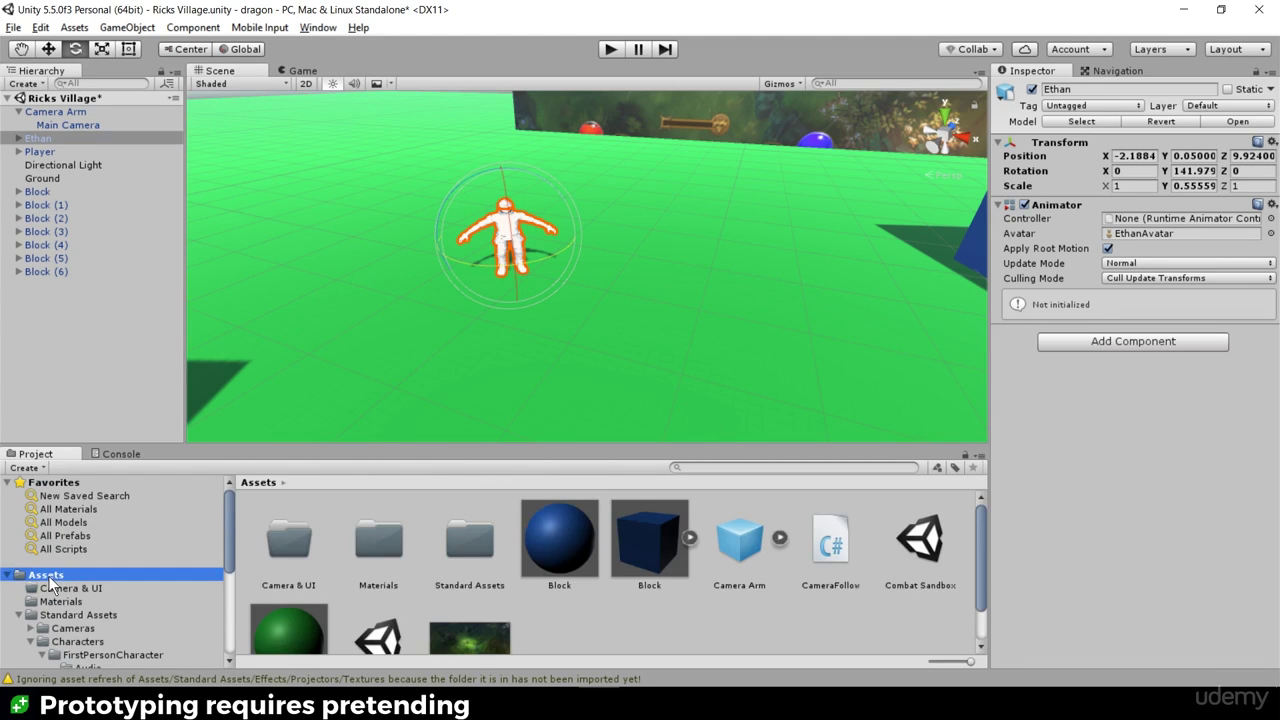
click(648, 613)
scroll(649, 600, down, 1)
right_click(649, 593)
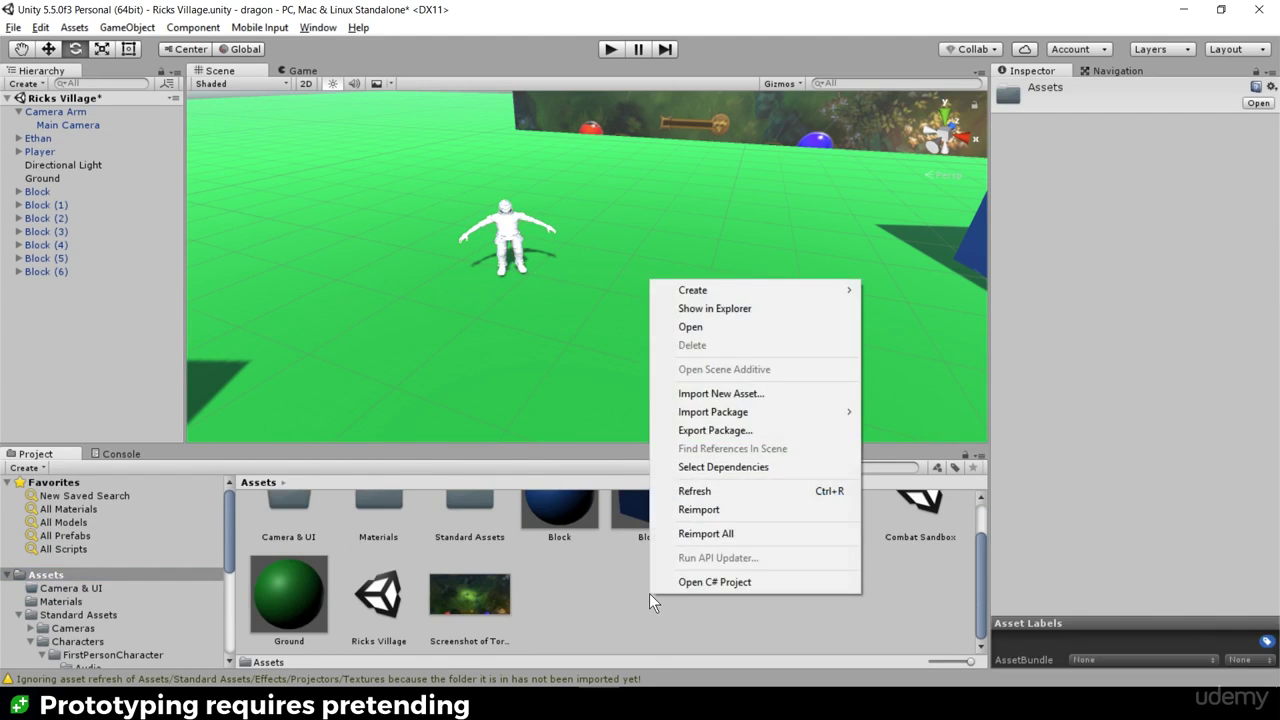
mouse_move(744, 289)
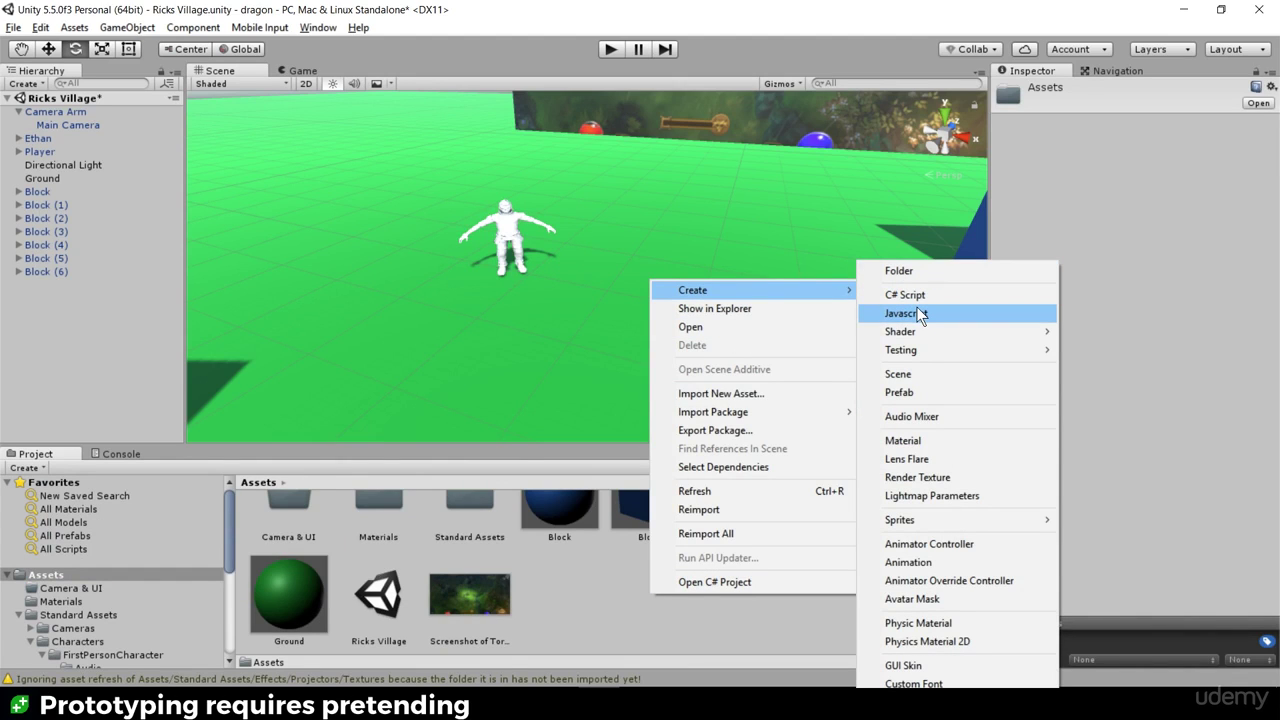
click(910, 443)
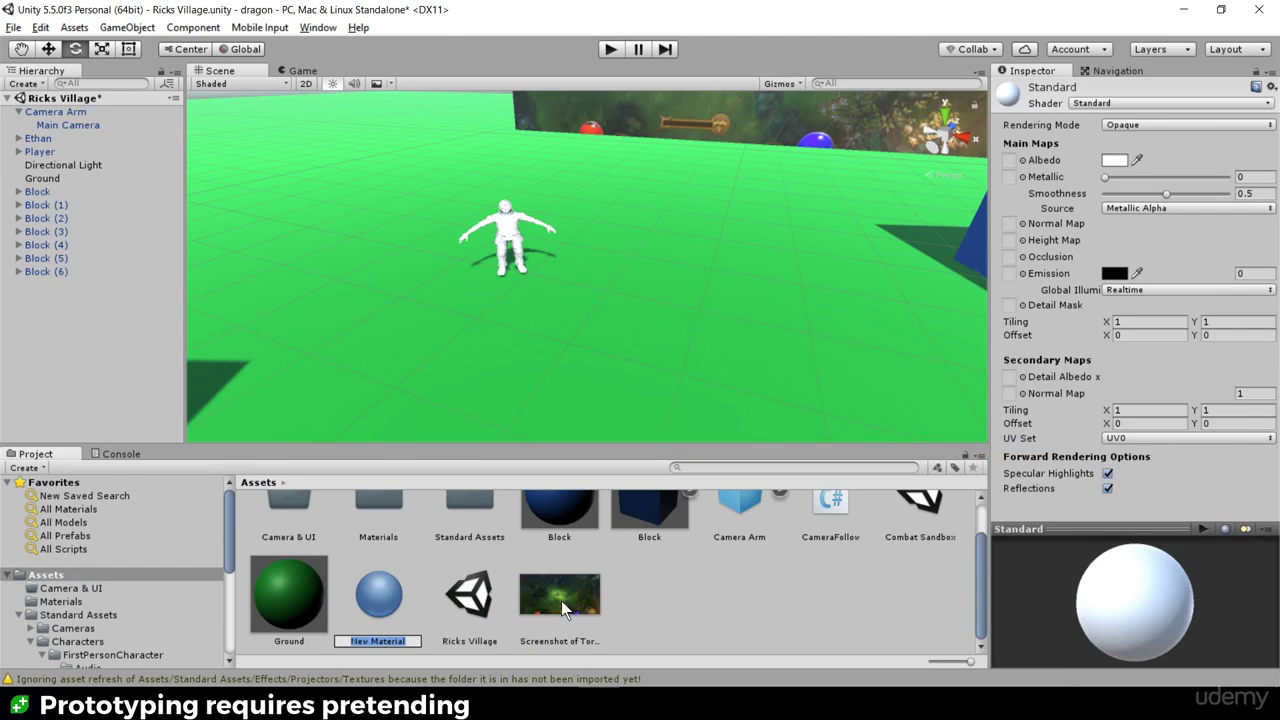
text(Red Enemy)
key(Return)
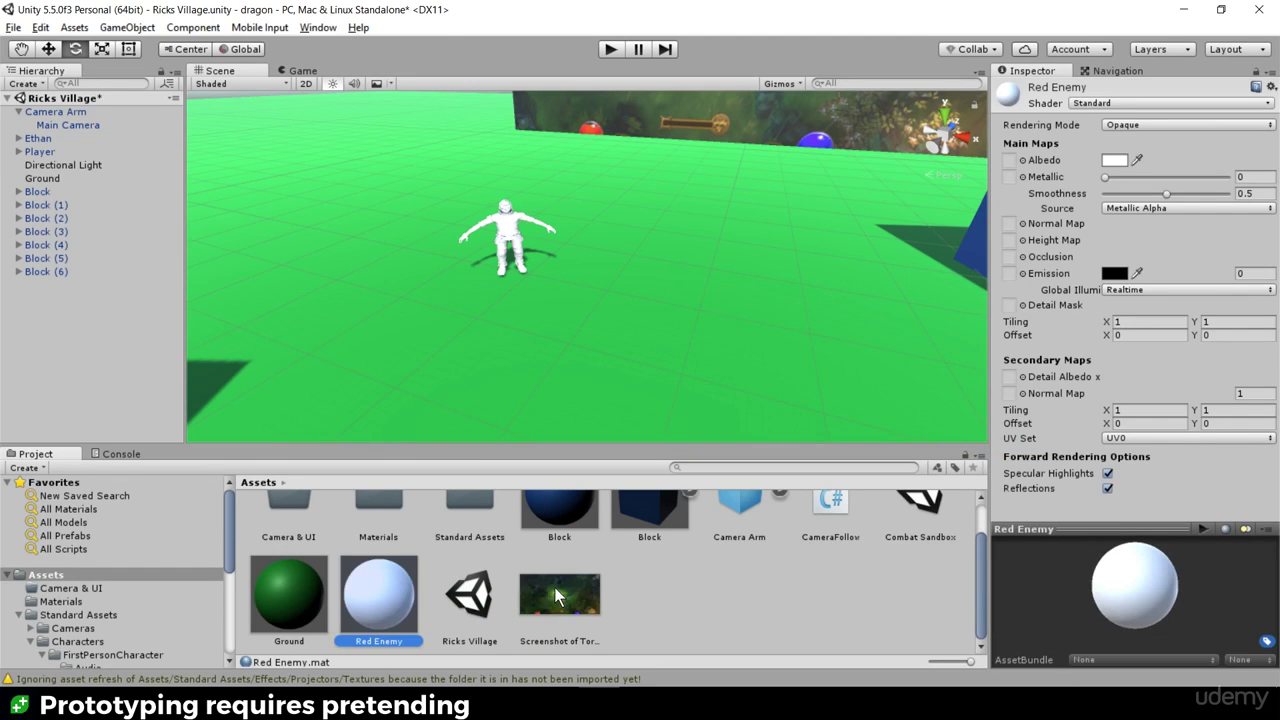
Apply the Red Enemy material to Ethan and set its albedo to a red of EE222BFF.
drag(380, 592, 512, 232)
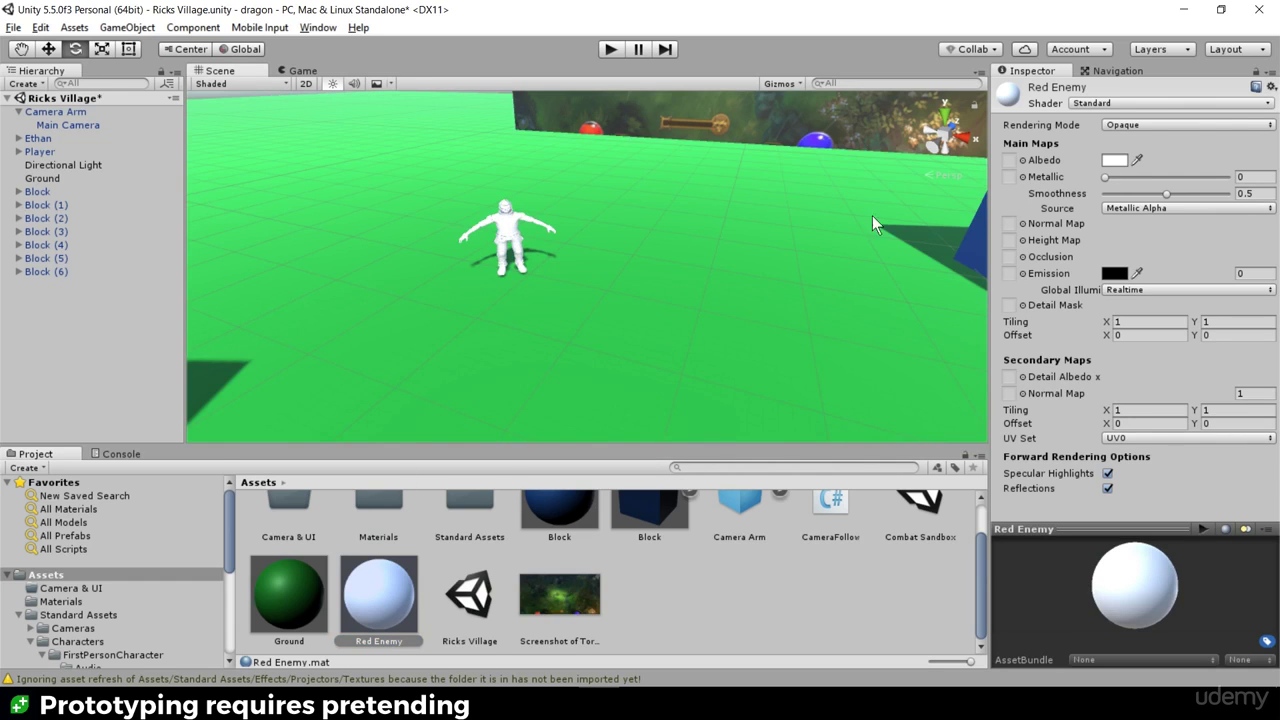
click(1118, 161)
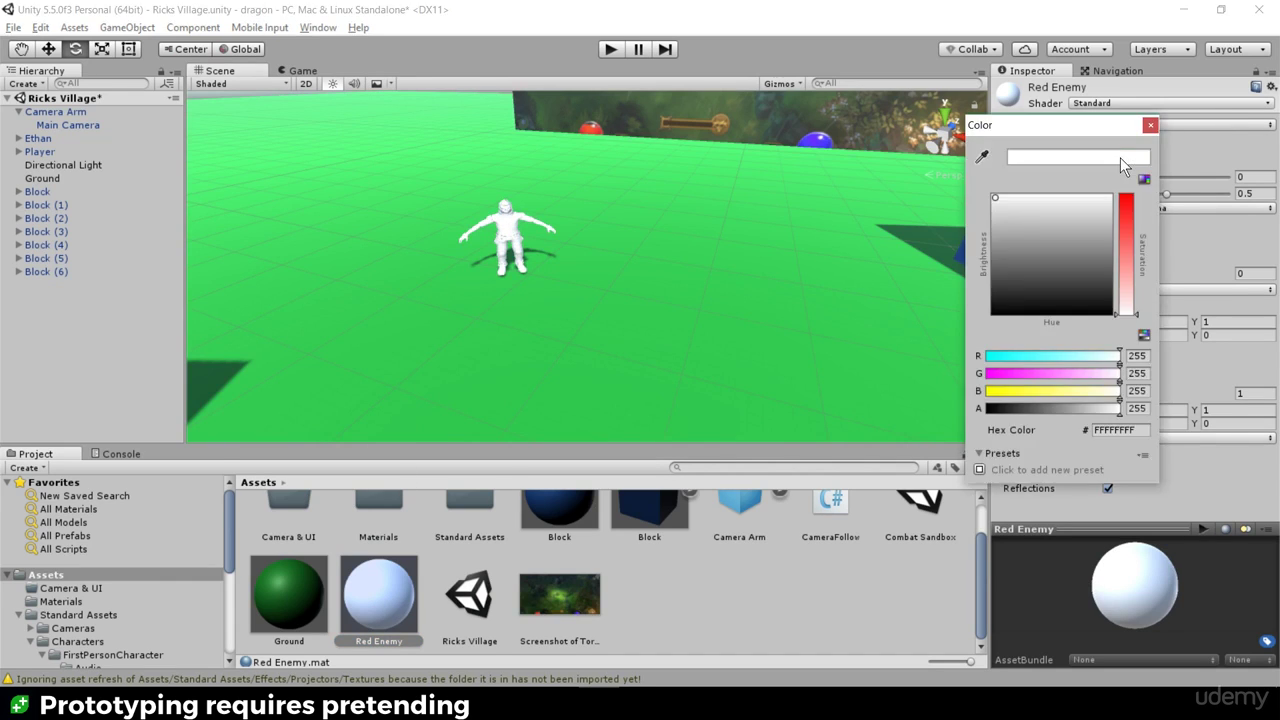
click(1112, 203)
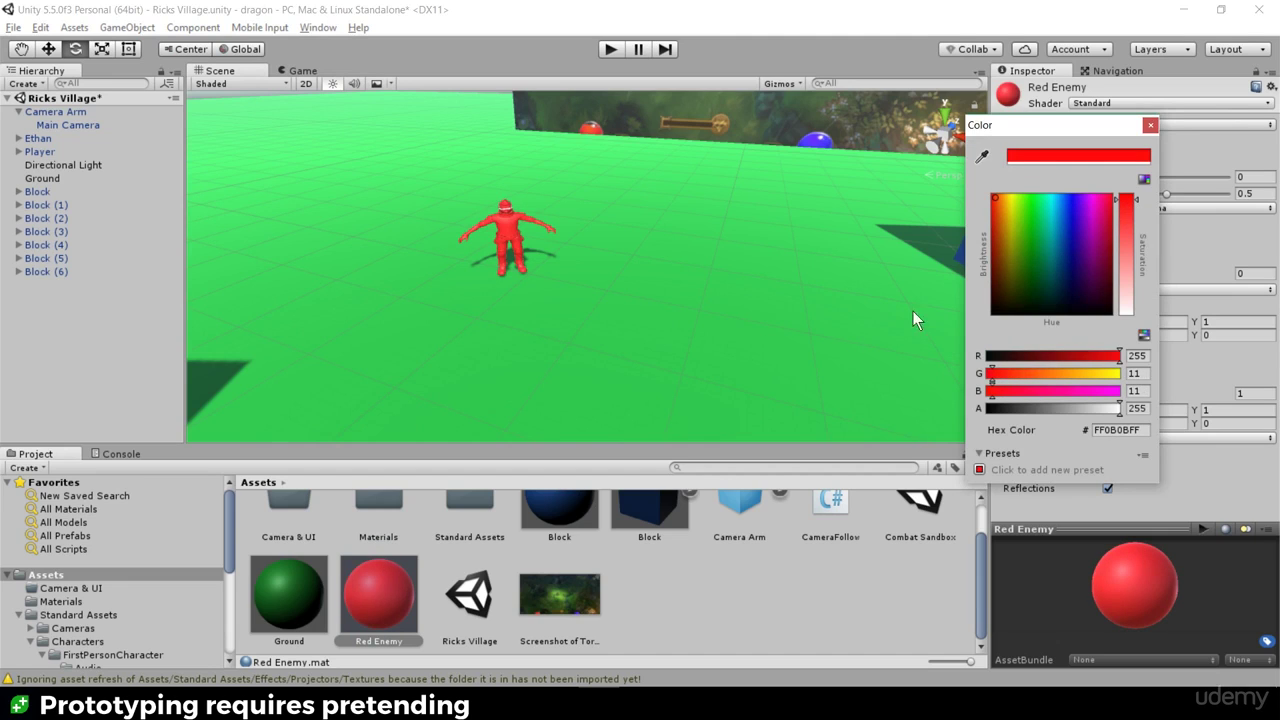
mouse_move(1128, 202)
mouse_down()
mouse_move(1131, 227)
mouse_move(1130, 213)
mouse_up()
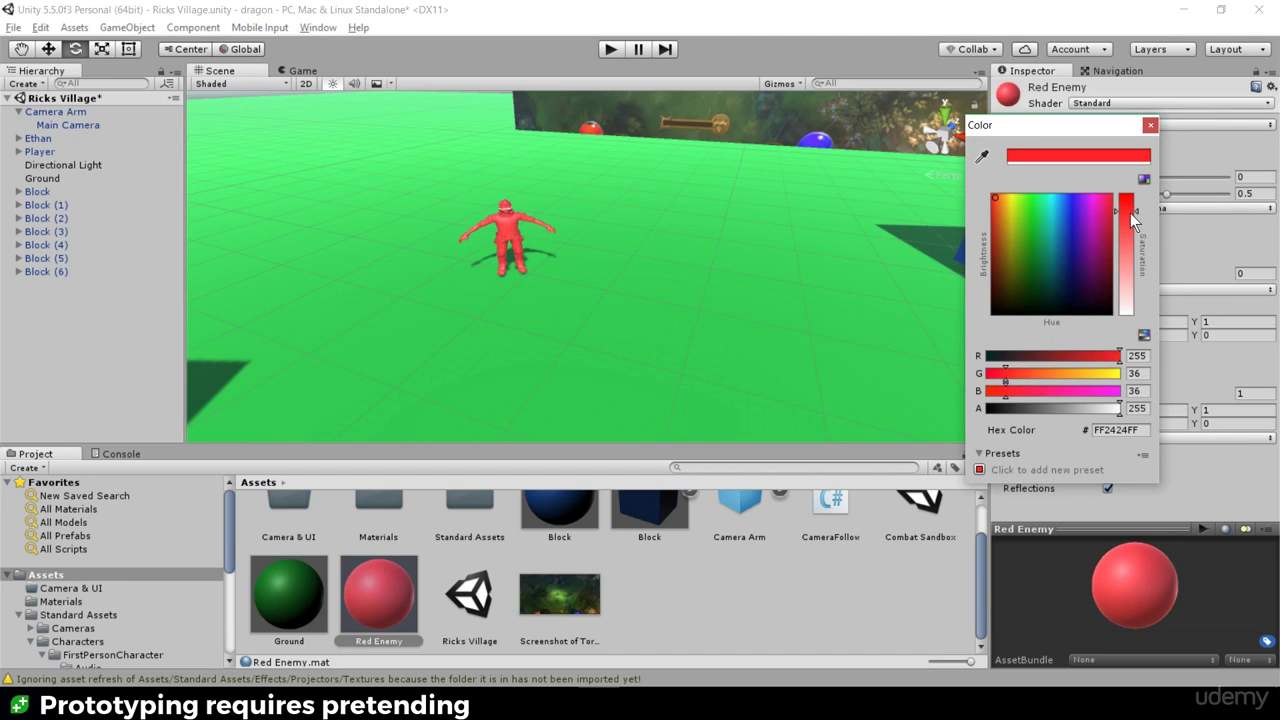
click(1107, 204)
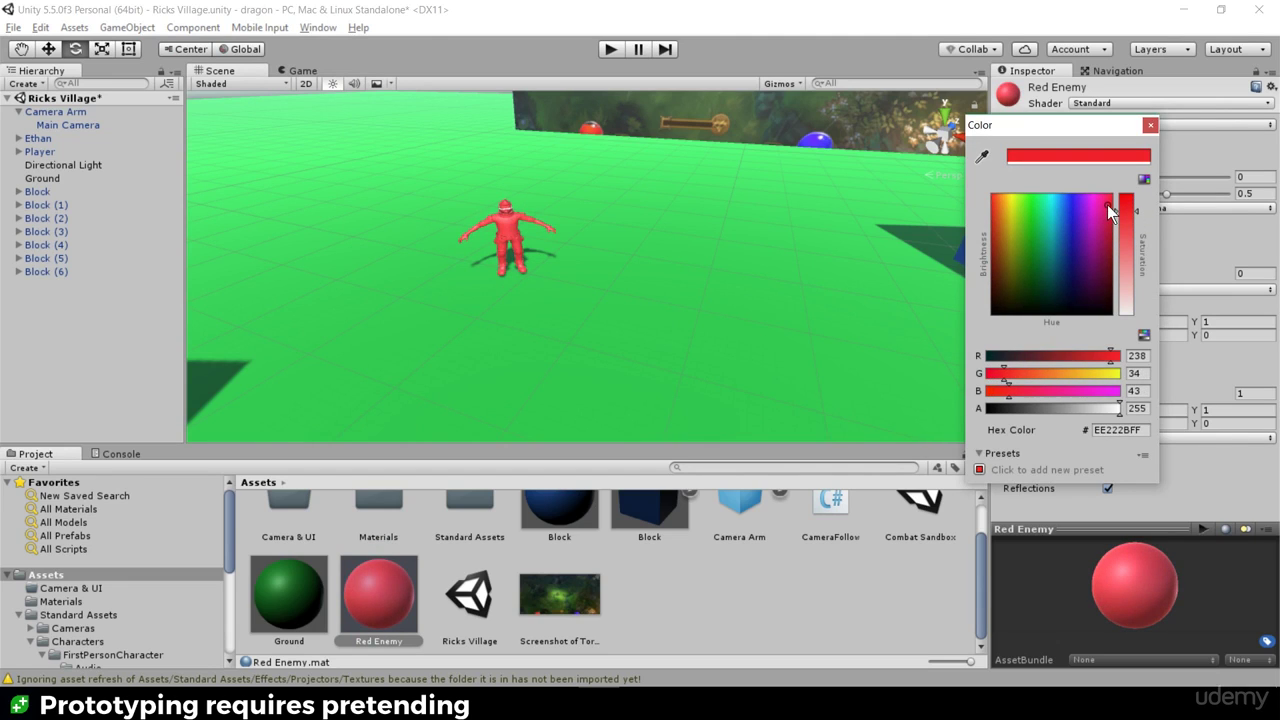
click(1151, 125)
Lower Ethan onto the ground at a Y position of 0.
click(499, 218)
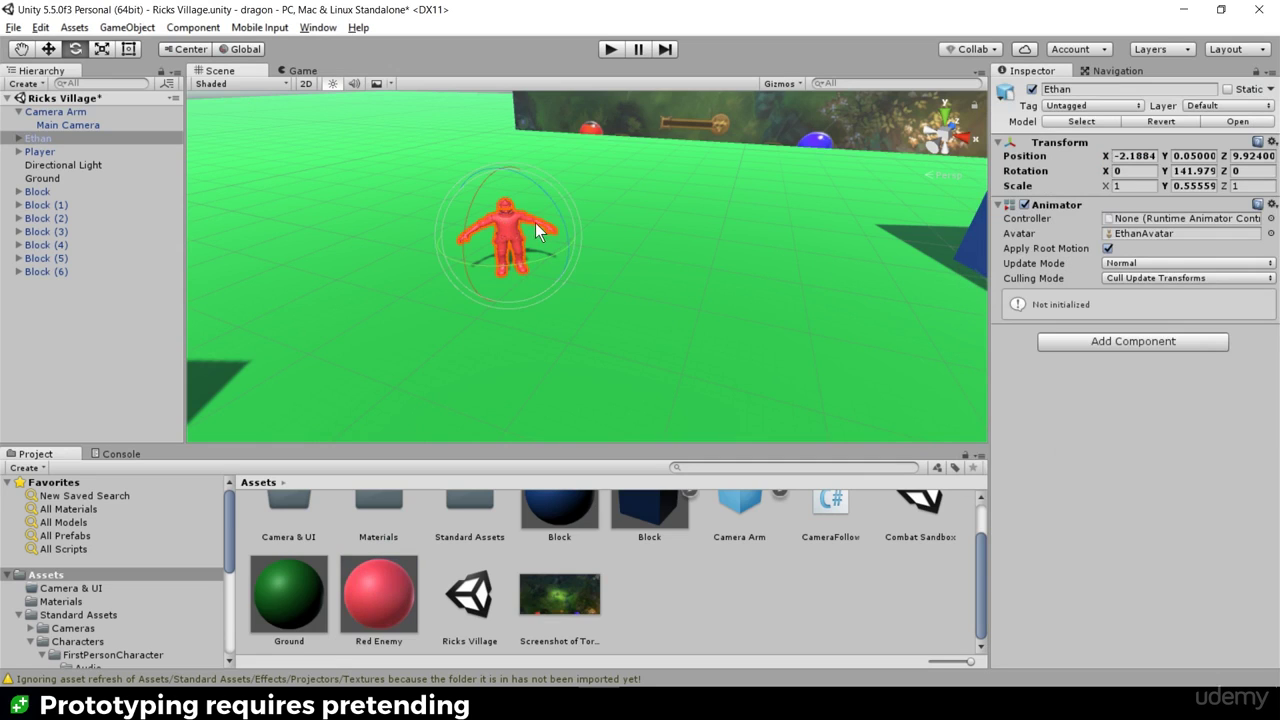
key(w)
drag(499, 162, 505, 169)
Duplicate the red Ethan three times, grouping two copies near the original and placing one between the two separate blocks.
scroll(545, 263, down, 5)
scroll(545, 268, down, 2)
alt+drag(524, 300, 570, 328)
scroll(571, 330, down, 5)
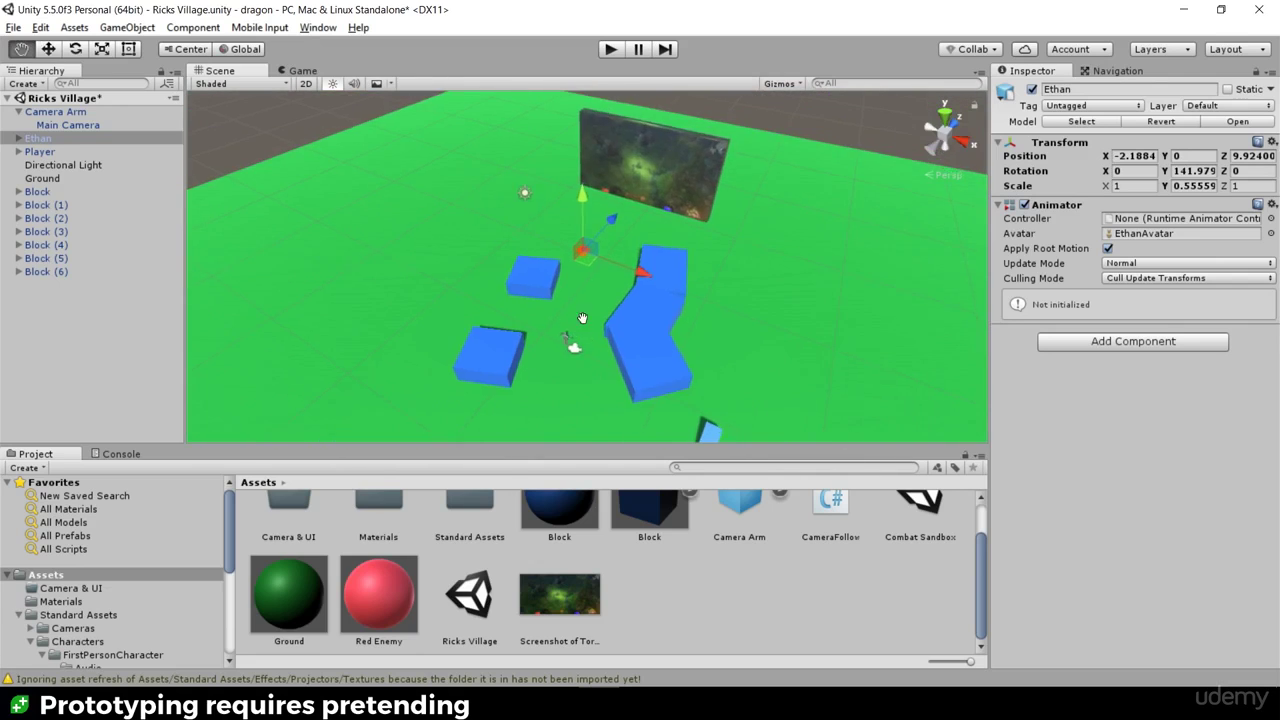
middle_drag(572, 335, 577, 299)
alt+drag(573, 301, 577, 310)
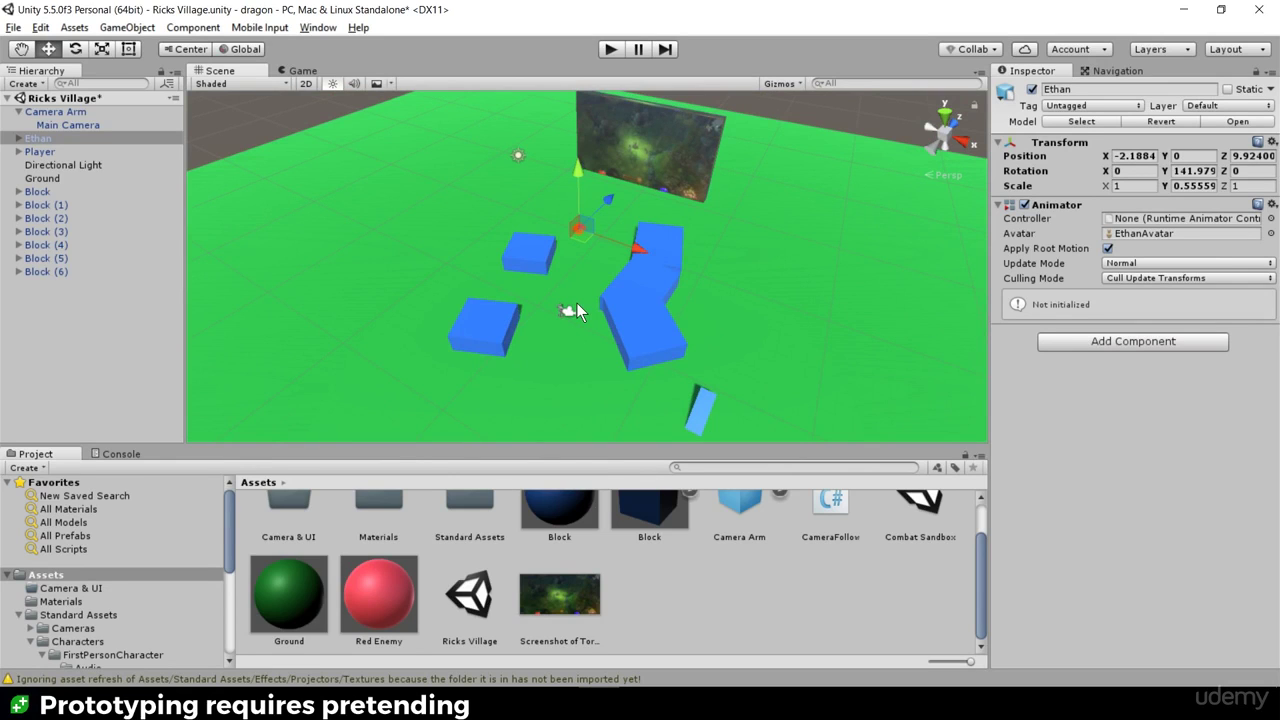
scroll(562, 308, up, 5)
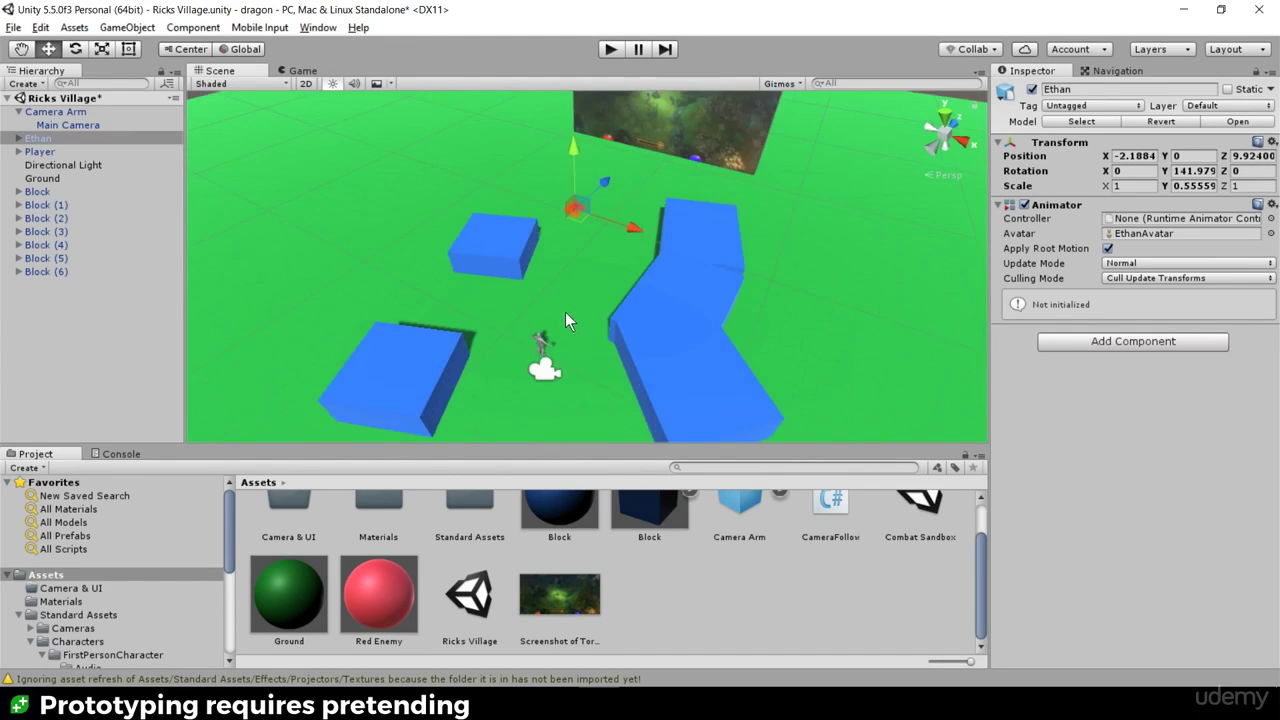
click(519, 370)
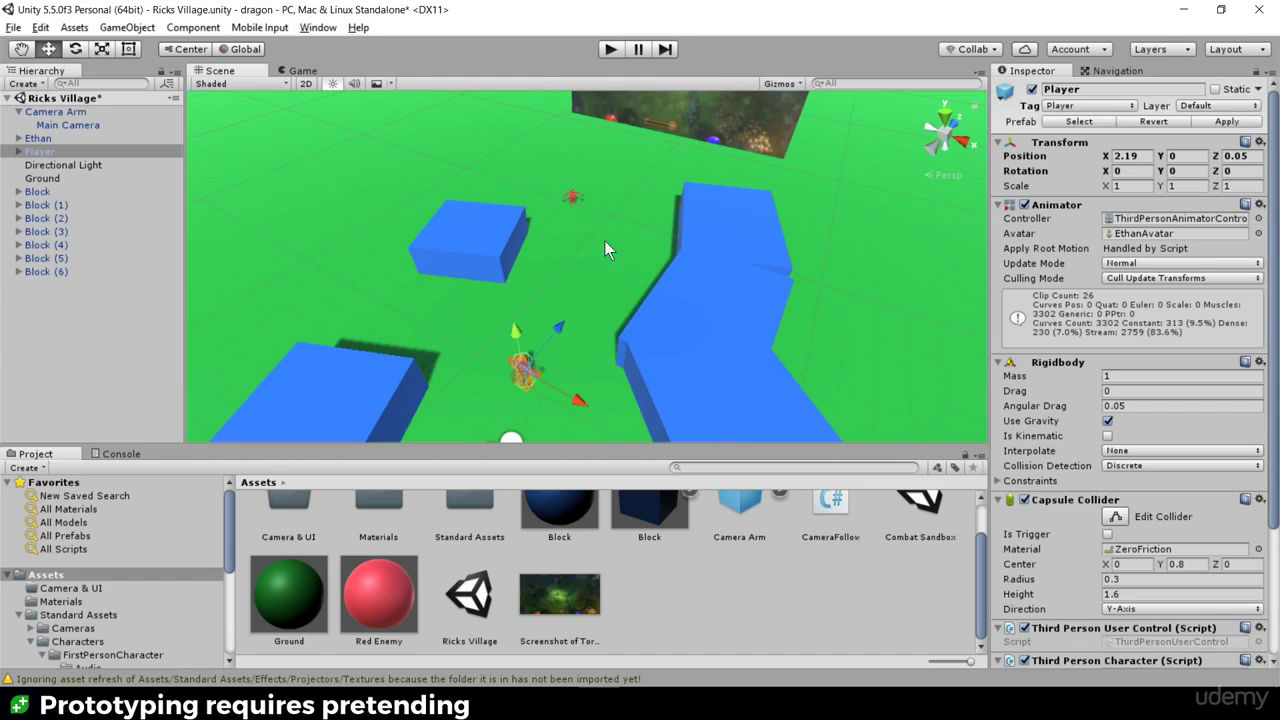
click(574, 197)
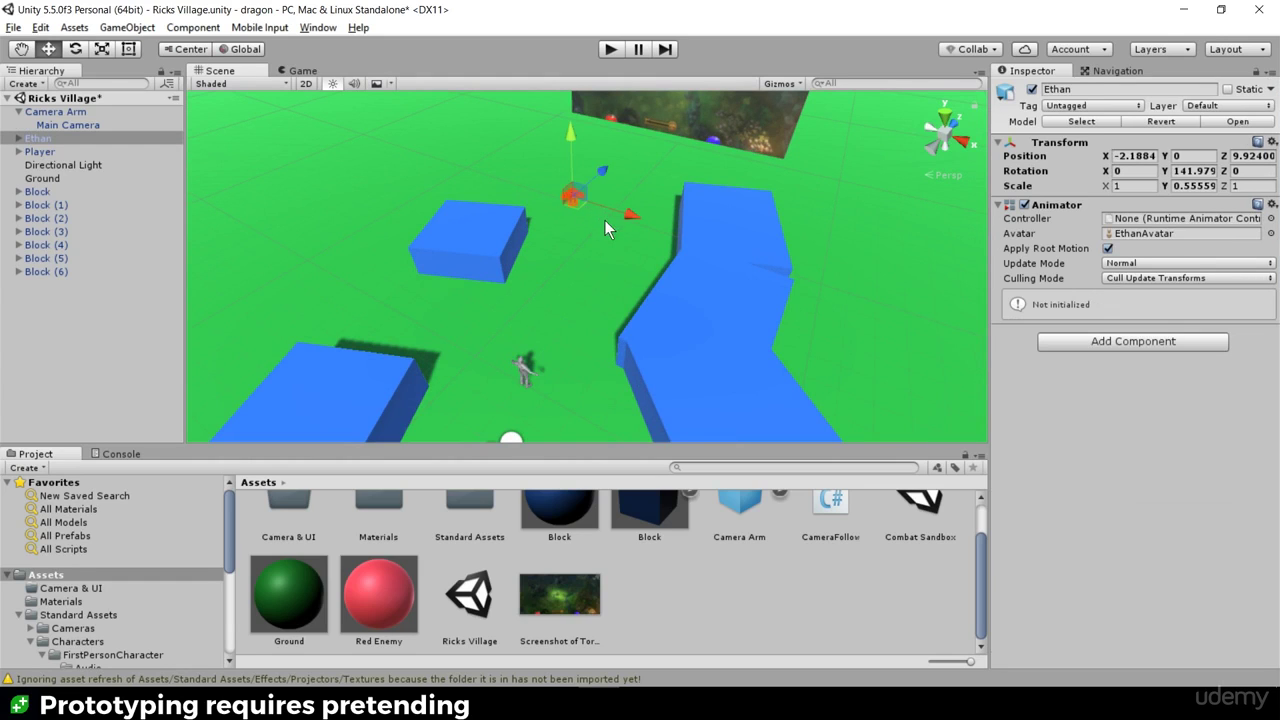
alt+drag(655, 215, 523, 285)
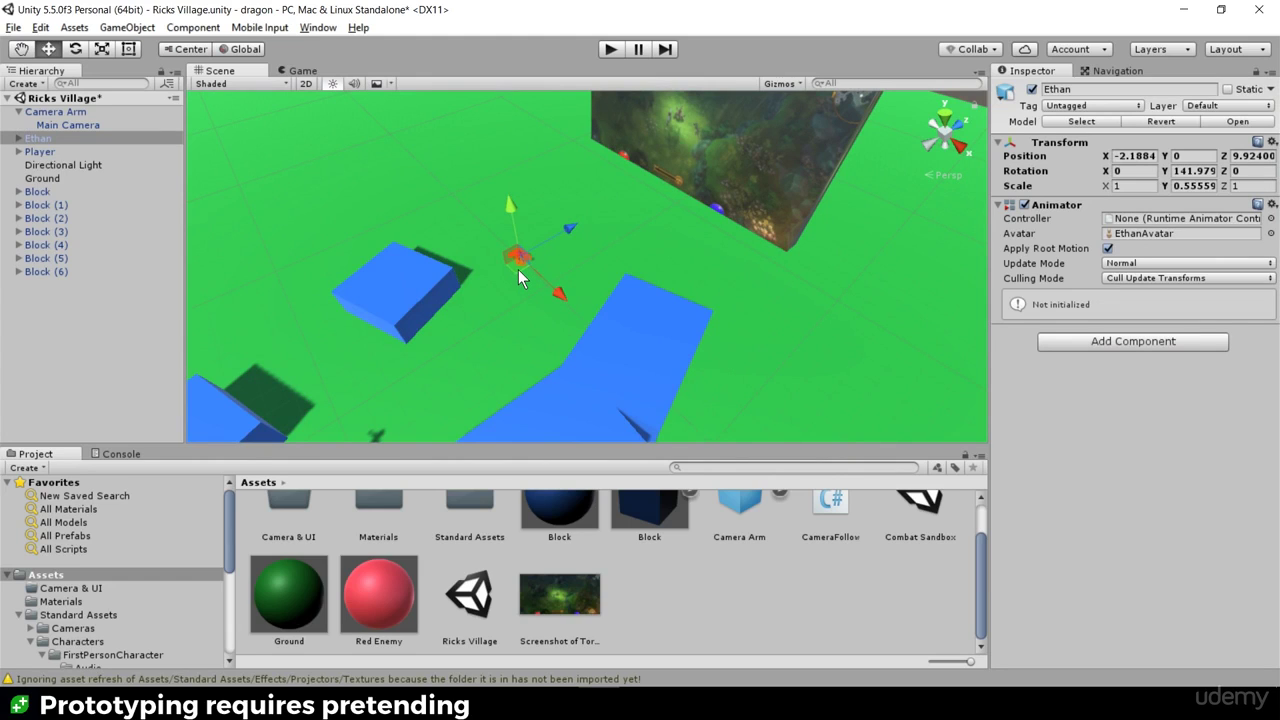
key(ctrl+d)
drag(520, 267, 486, 272)
key(ctrl+d)
key(ctrl+d)
middle_drag(479, 296, 576, 206)
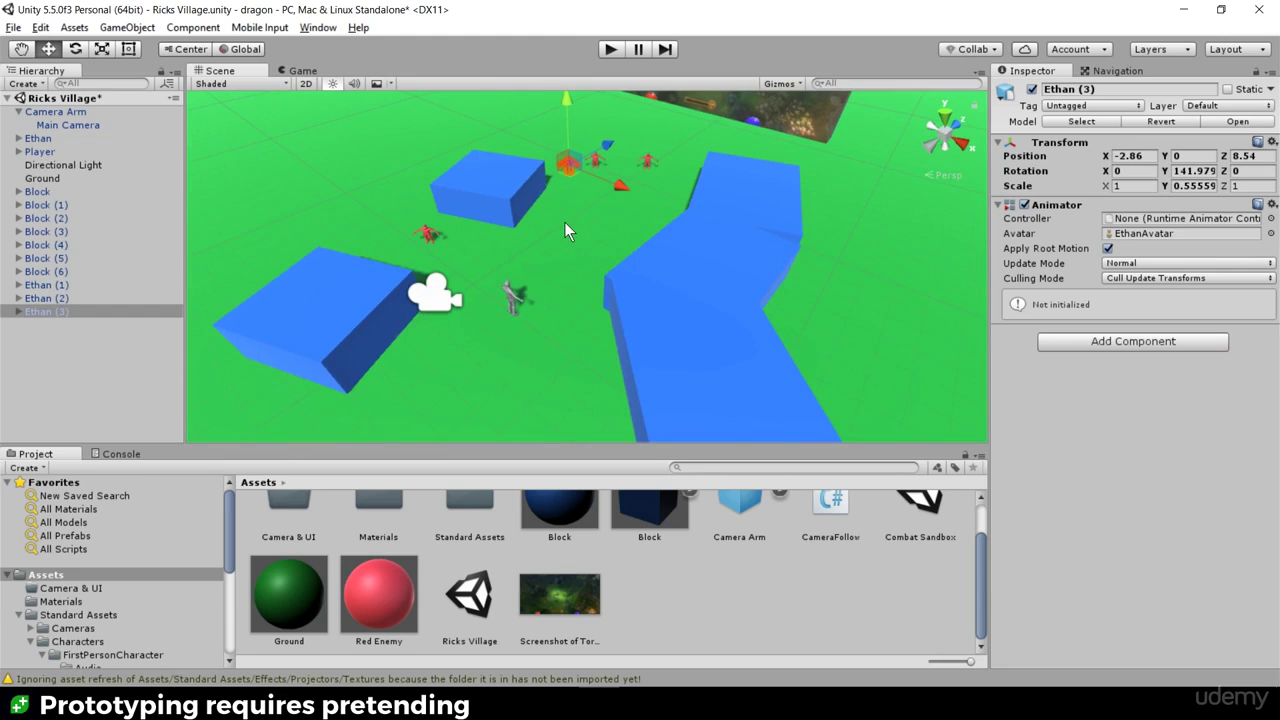
Add two more Ethan copies, one beside the far separate block and one behind the group of three at about X -2.6, Z 12.36.
key(ctrl+d)
drag(567, 176, 402, 199)
key(ctrl+d)
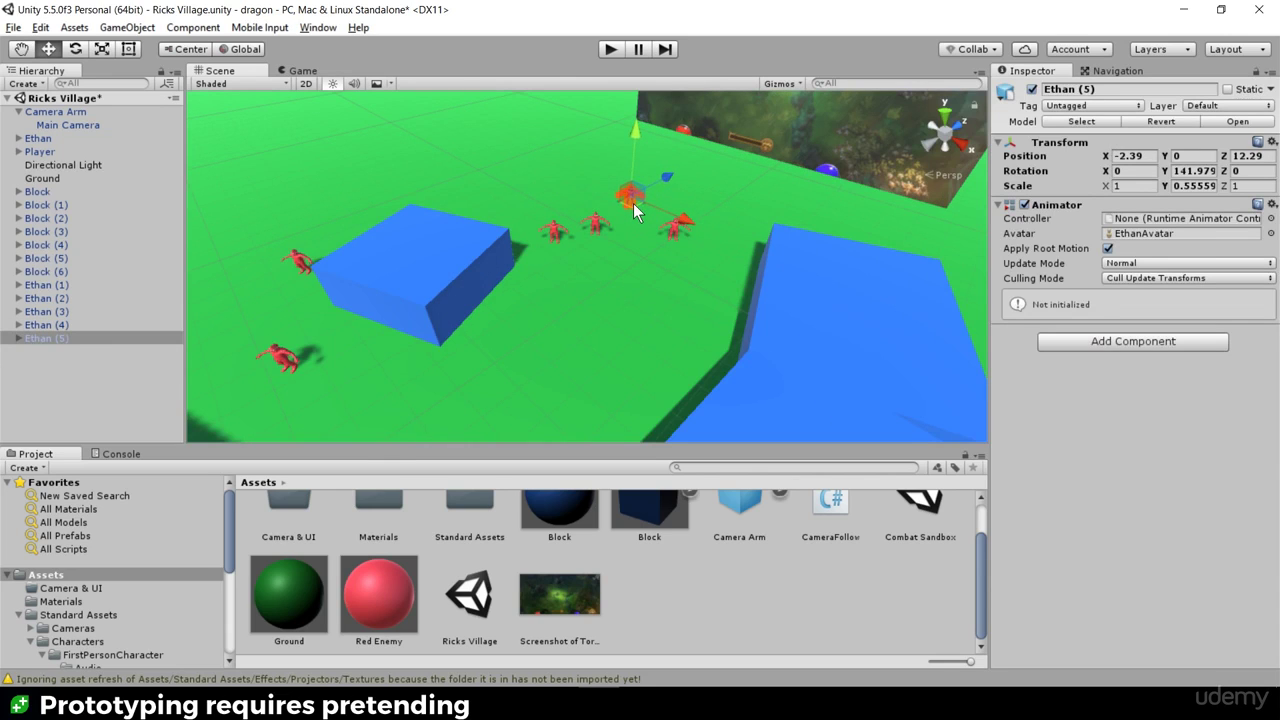
drag(633, 203, 636, 204)
Enlarge the rearmost Ethan to a scale of about 1.8 in X and 1.2 in Y, and raise it to Y -0.02.
key(e)
key(r)
drag(633, 127, 654, 92)
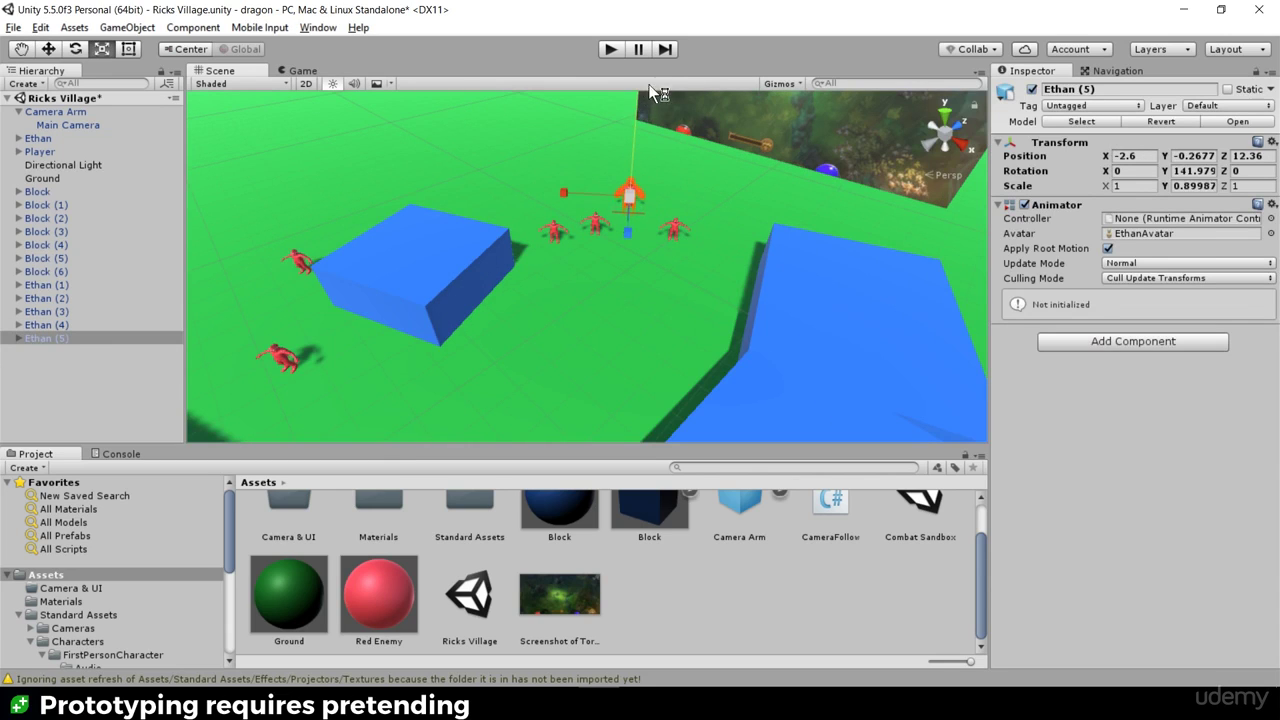
drag(566, 195, 510, 190)
key(w)
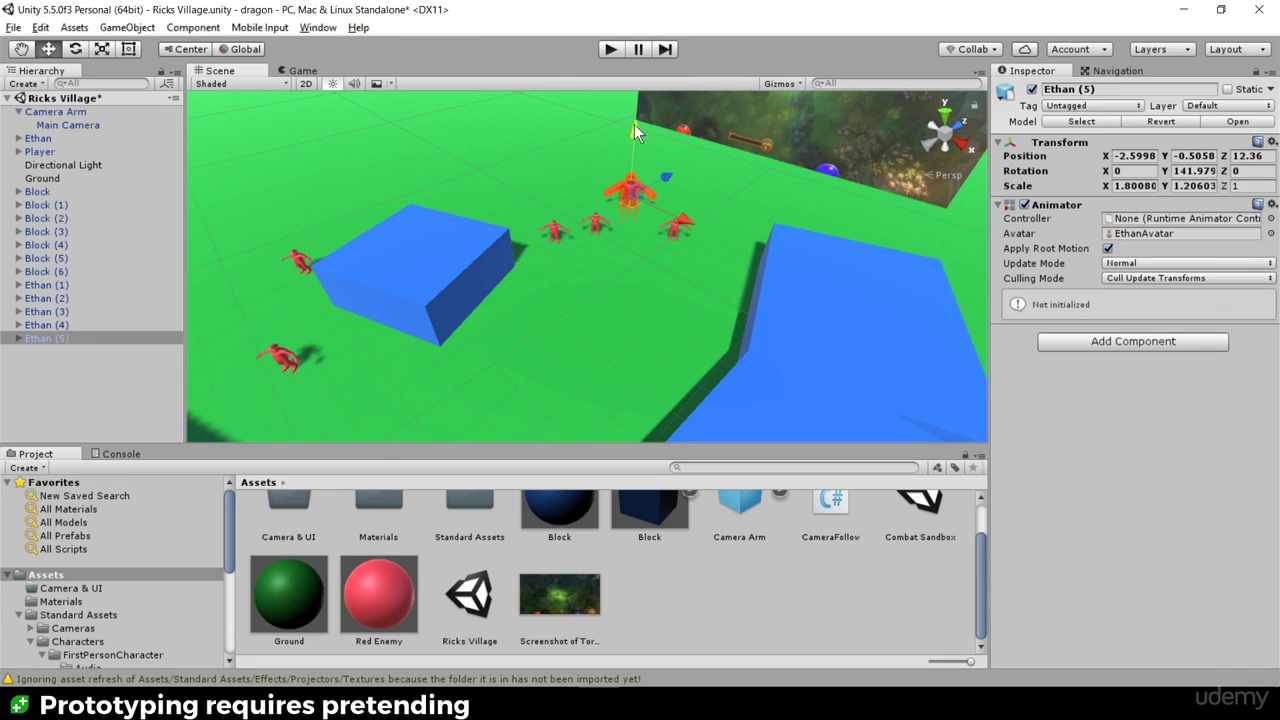
drag(634, 124, 639, 118)
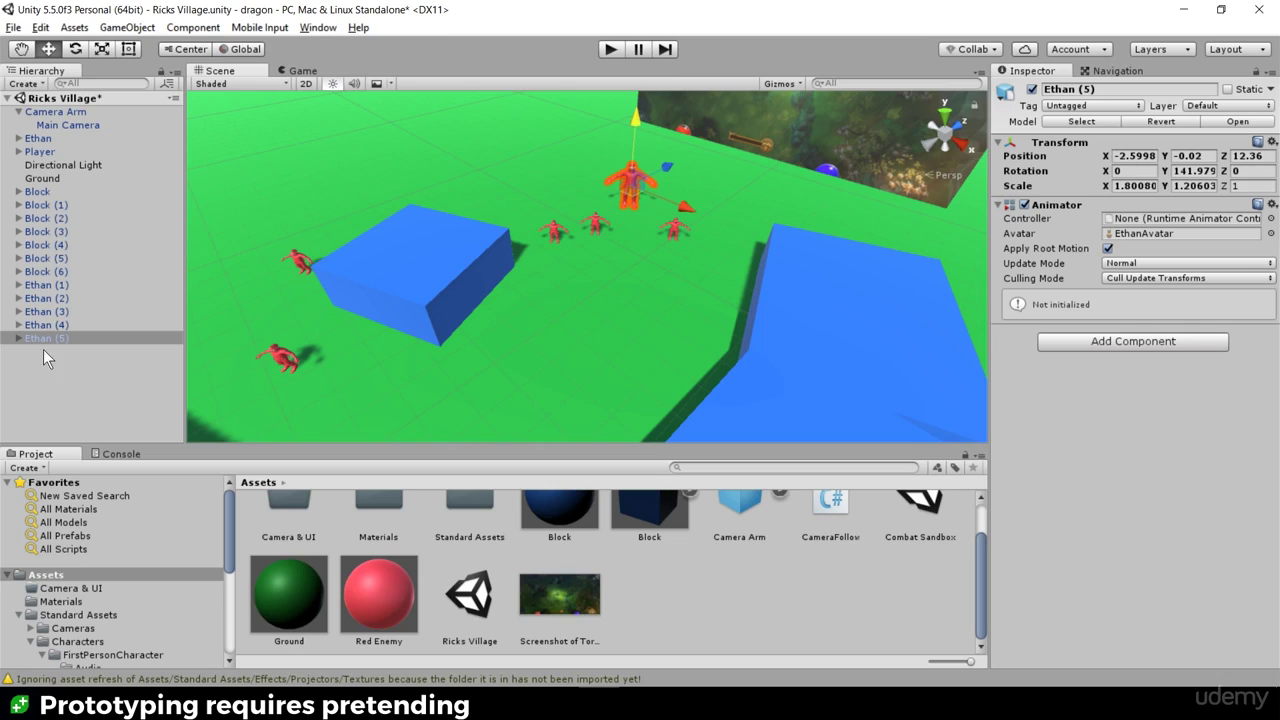
Rename the enlarged Ethan (5) enemy as Big Baddie.
click(1104, 91)
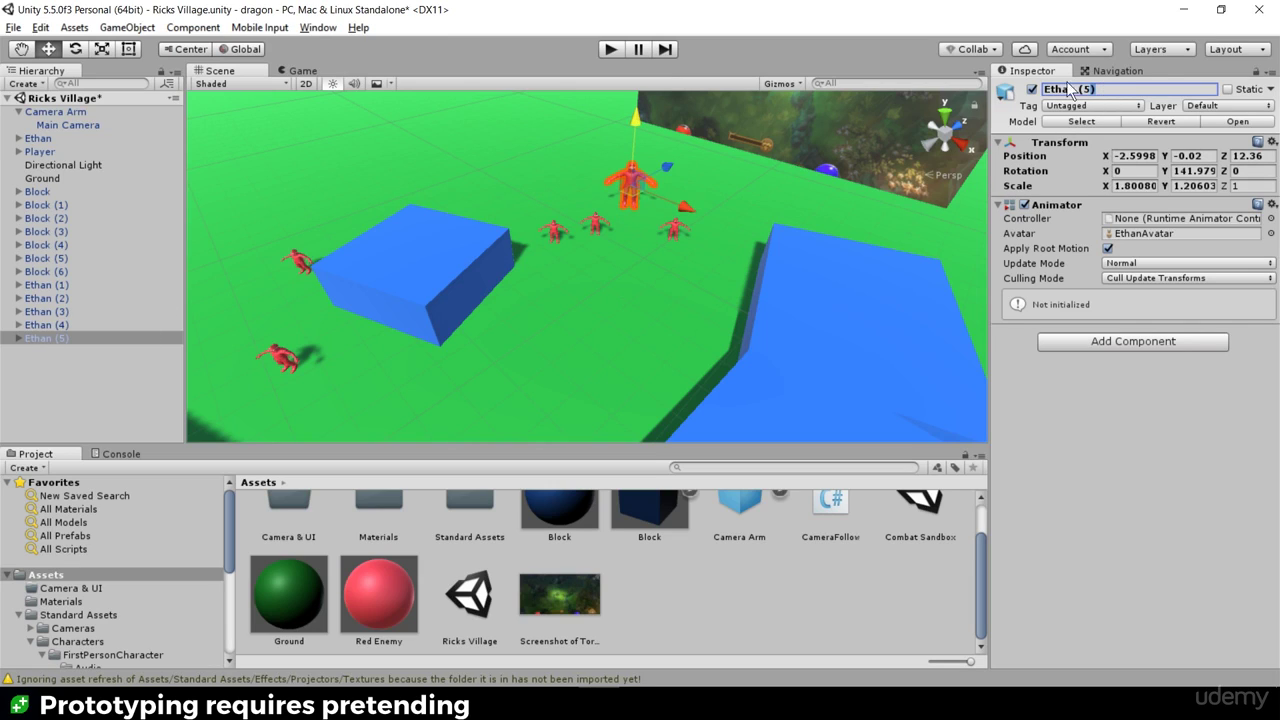
text(Bi)
text(Baddie)
click(64, 359)
Create an empty game object at the scene root and name it Enemies.
right_click(64, 359)
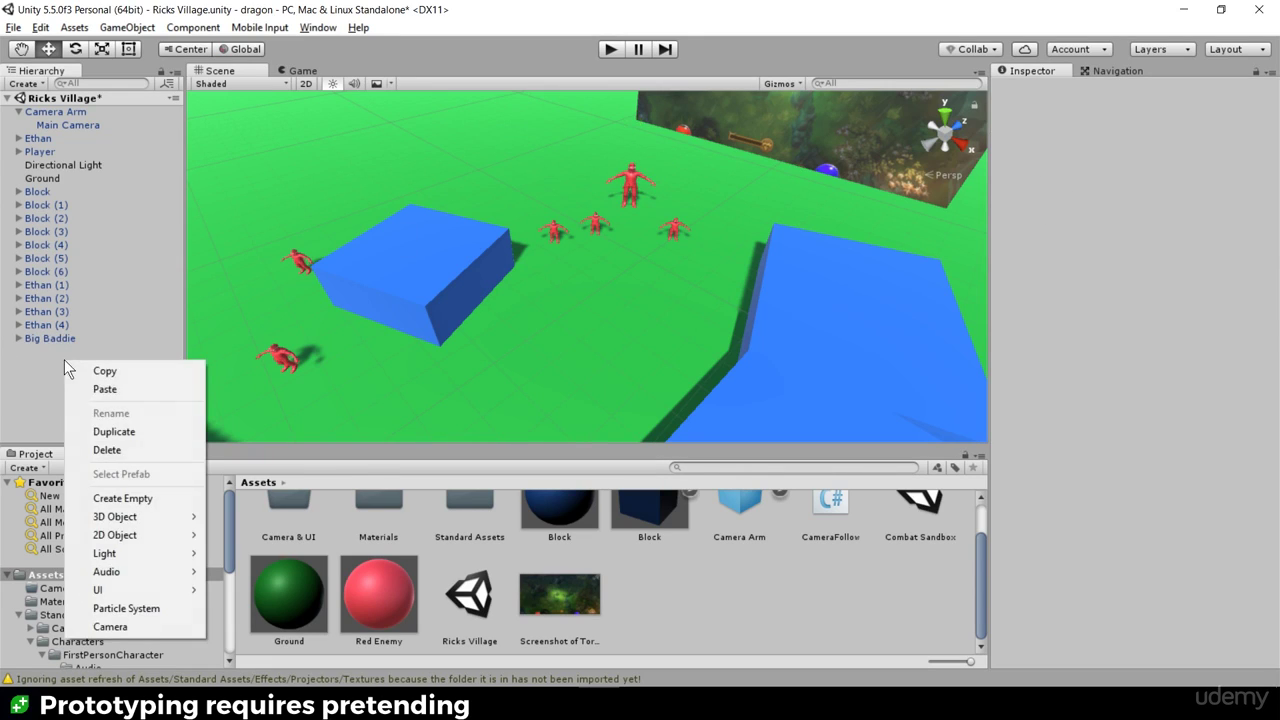
click(112, 498)
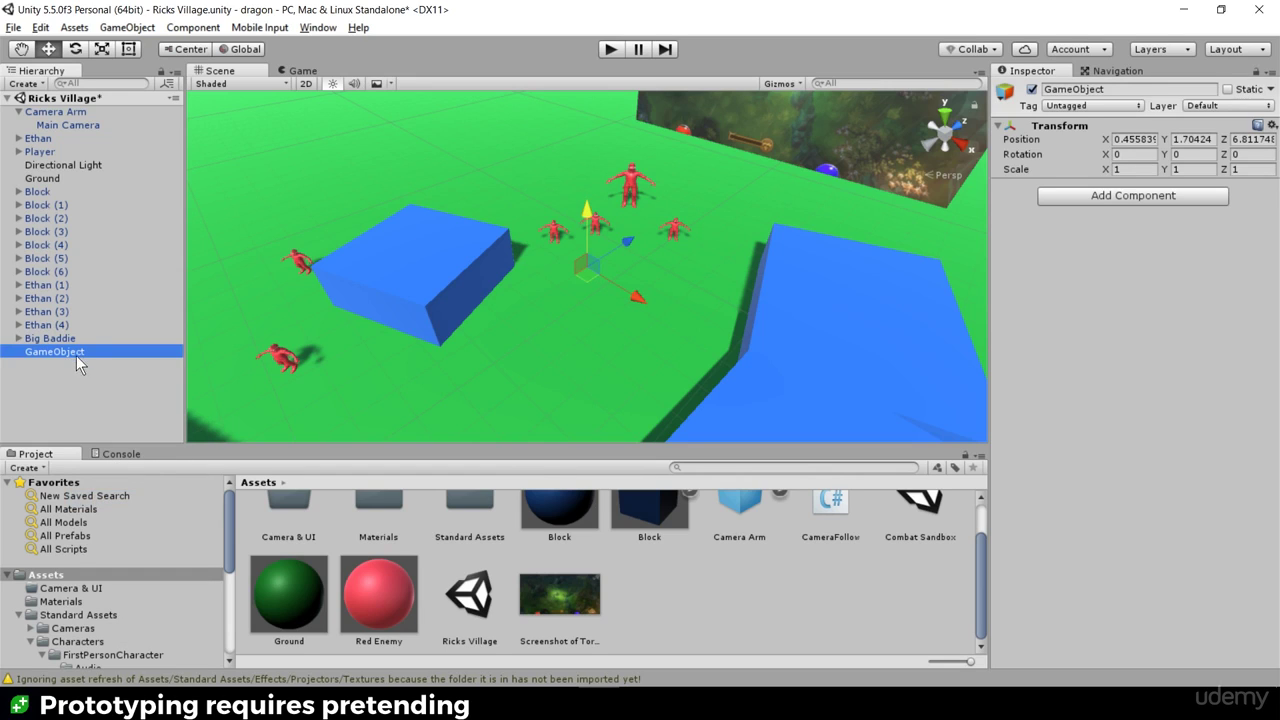
double_click(76, 351)
right_click(76, 351)
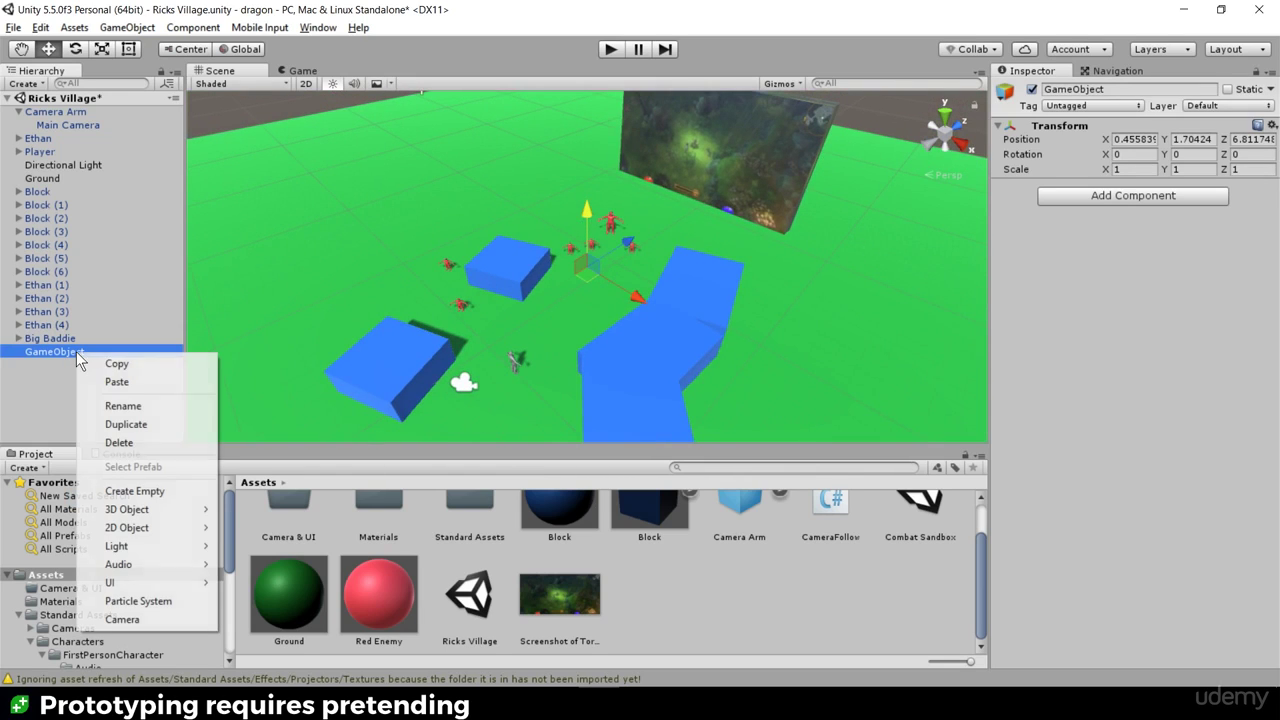
click(116, 401)
text(En)
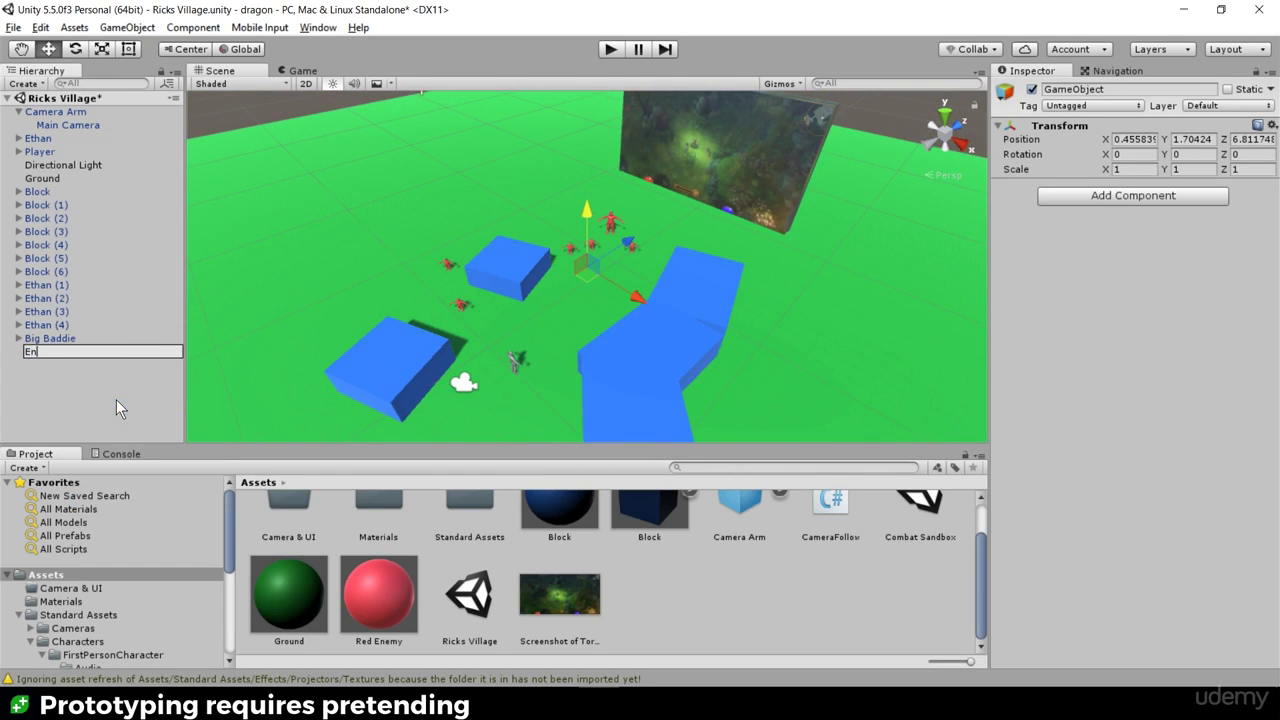
text(emies)
key(Return)
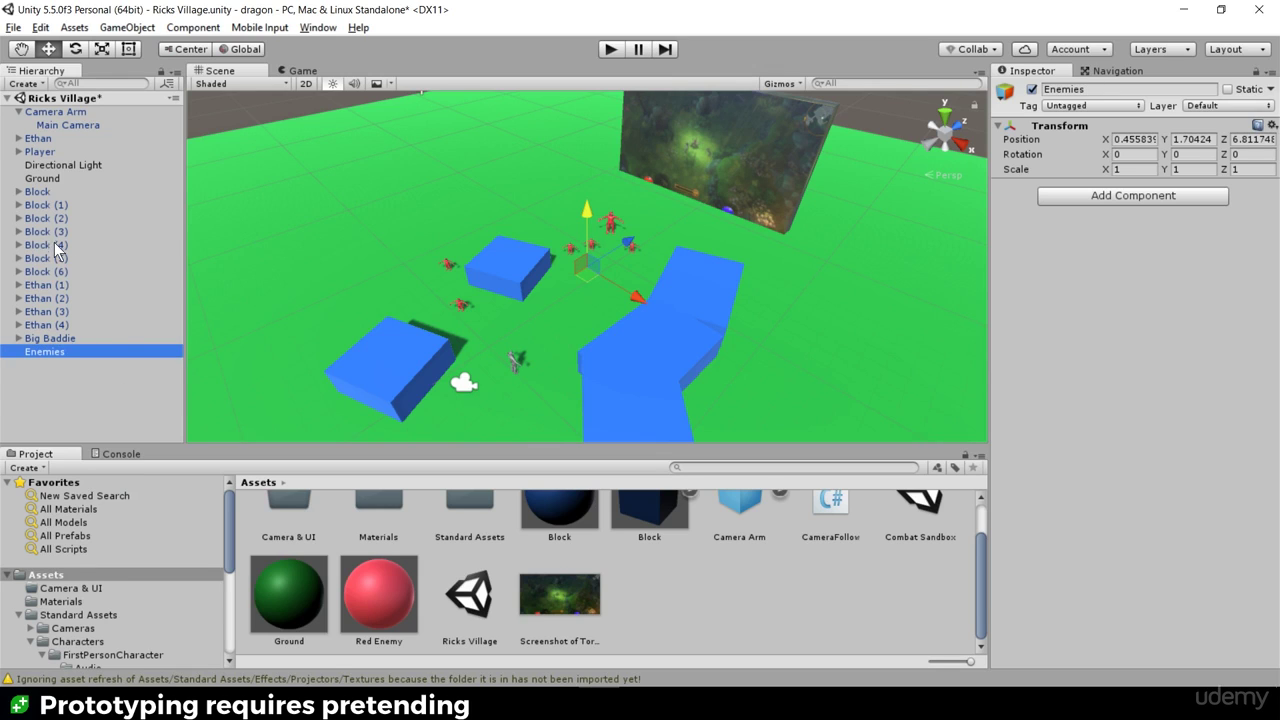
Parent Ethan (1) through Ethan (4) and Big Baddie under the Enemies object and collapse it.
click(48, 284)
shift+click(47, 339)
drag(52, 337, 50, 351)
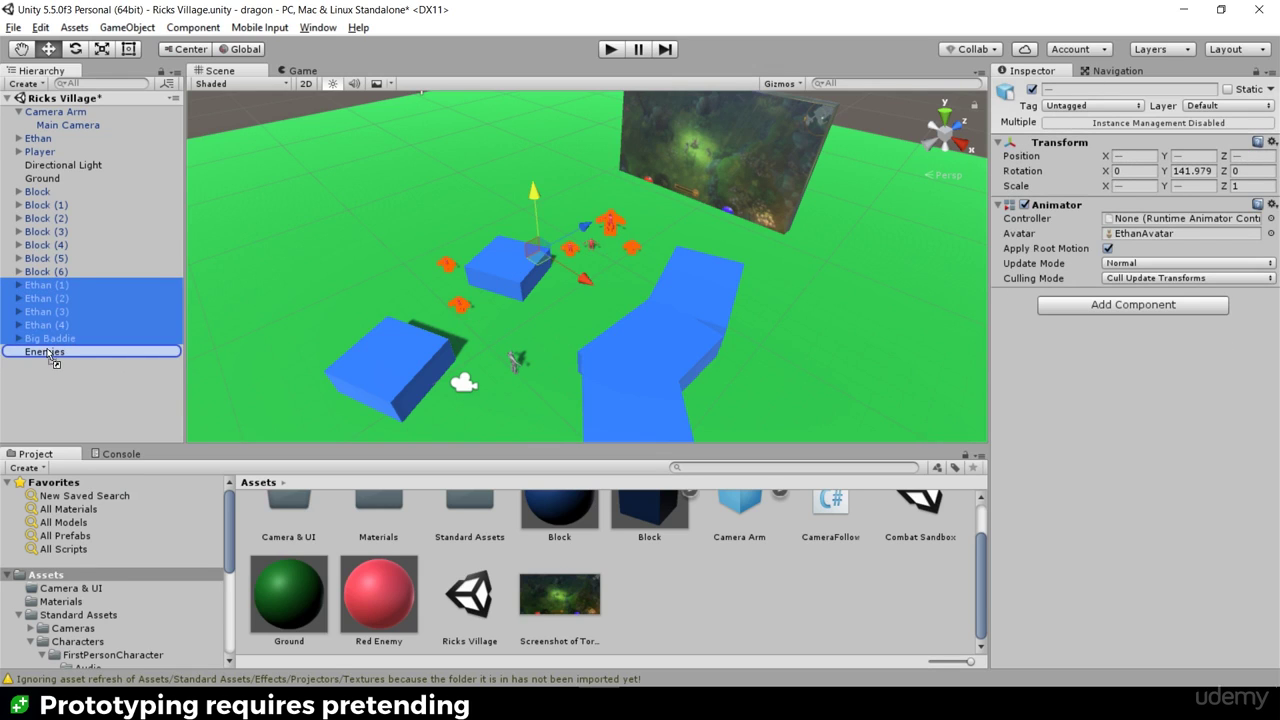
click(18, 285)
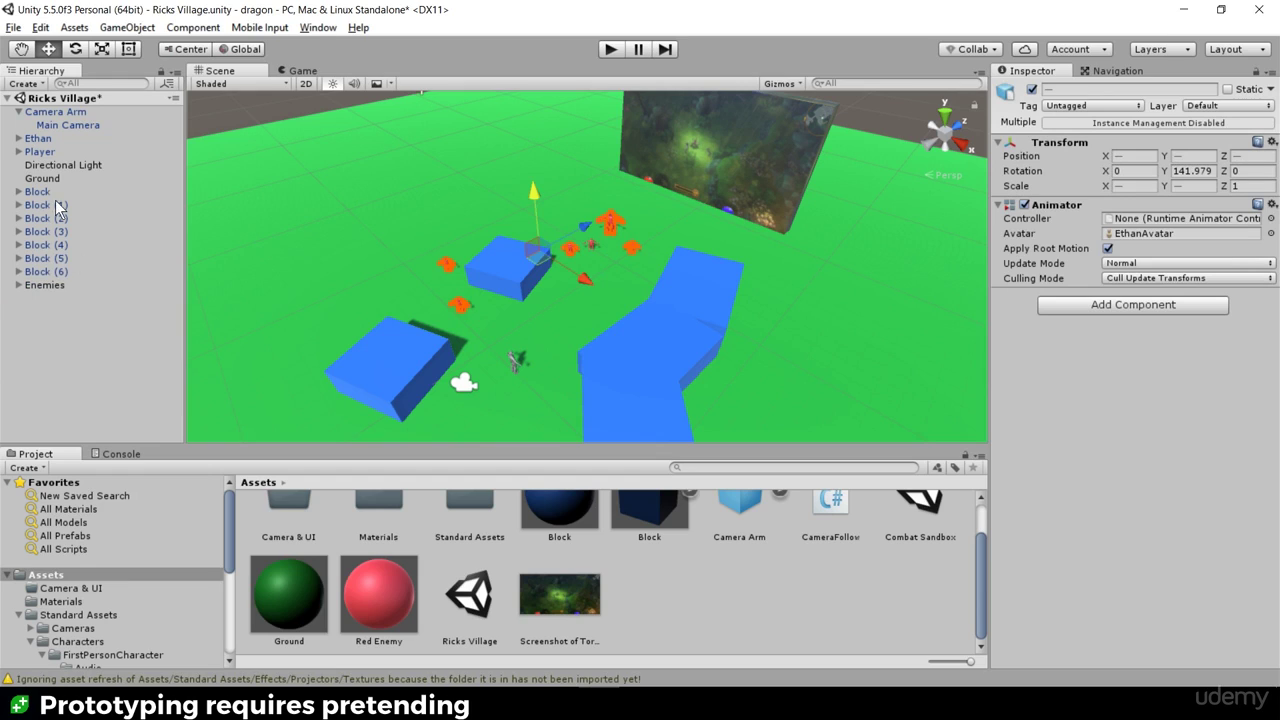
Create another empty game object at the scene root and name it Environment.
right_click(36, 315)
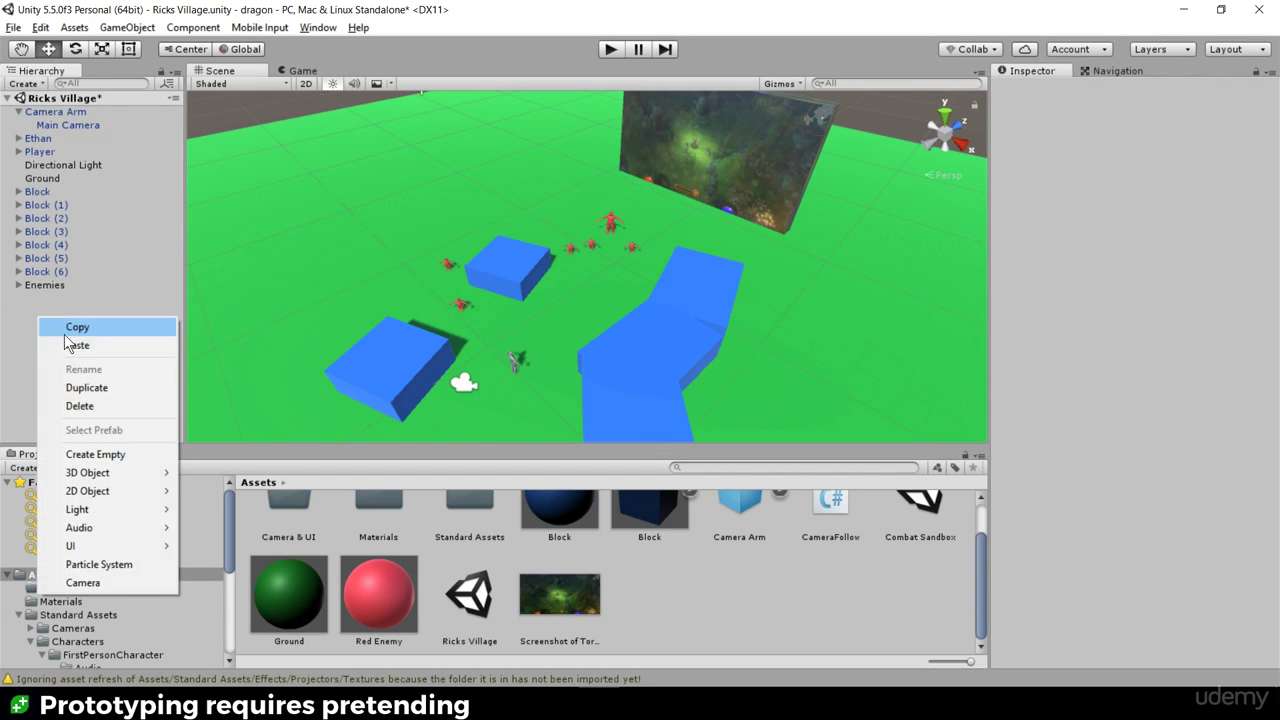
click(109, 455)
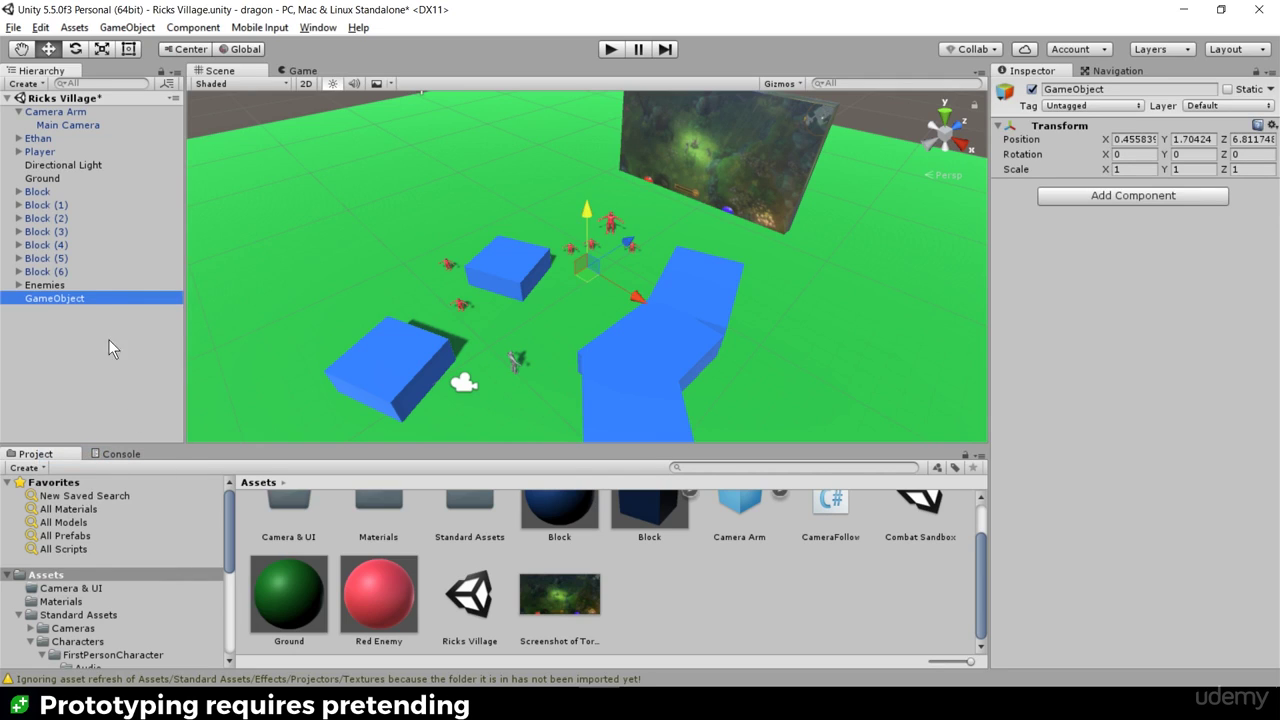
click(66, 298)
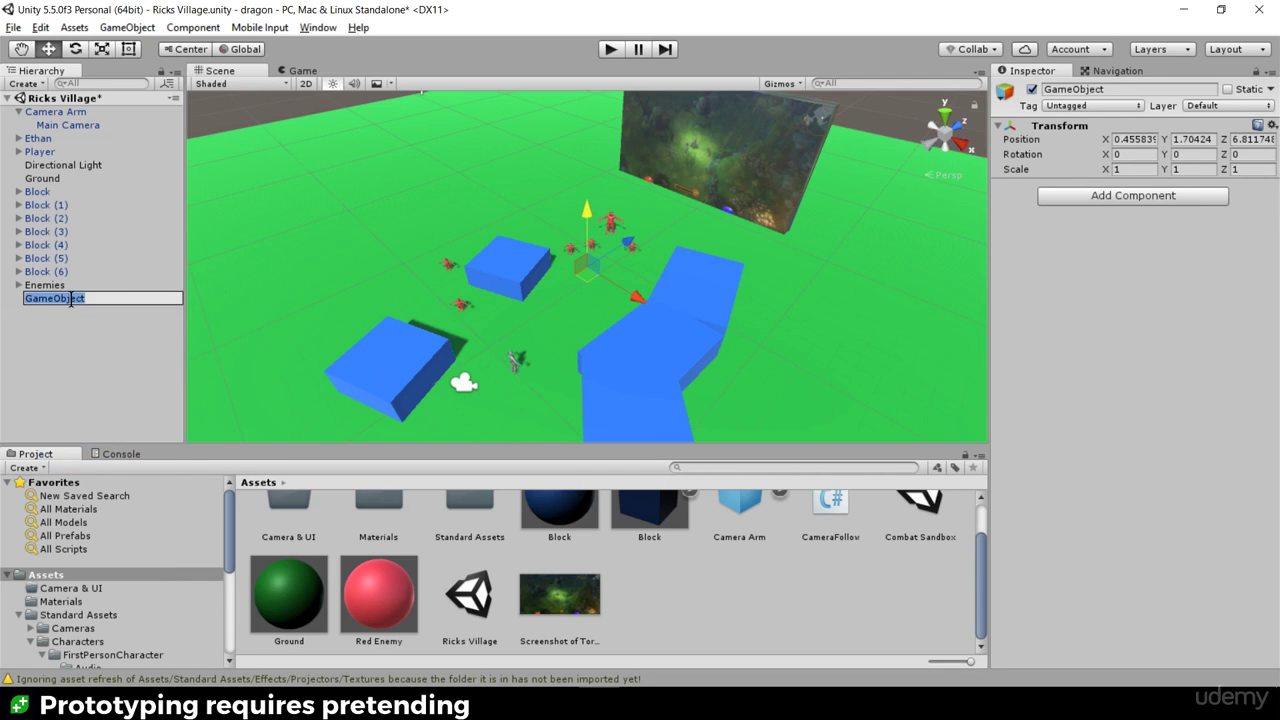
text(Environment)
key(Return)
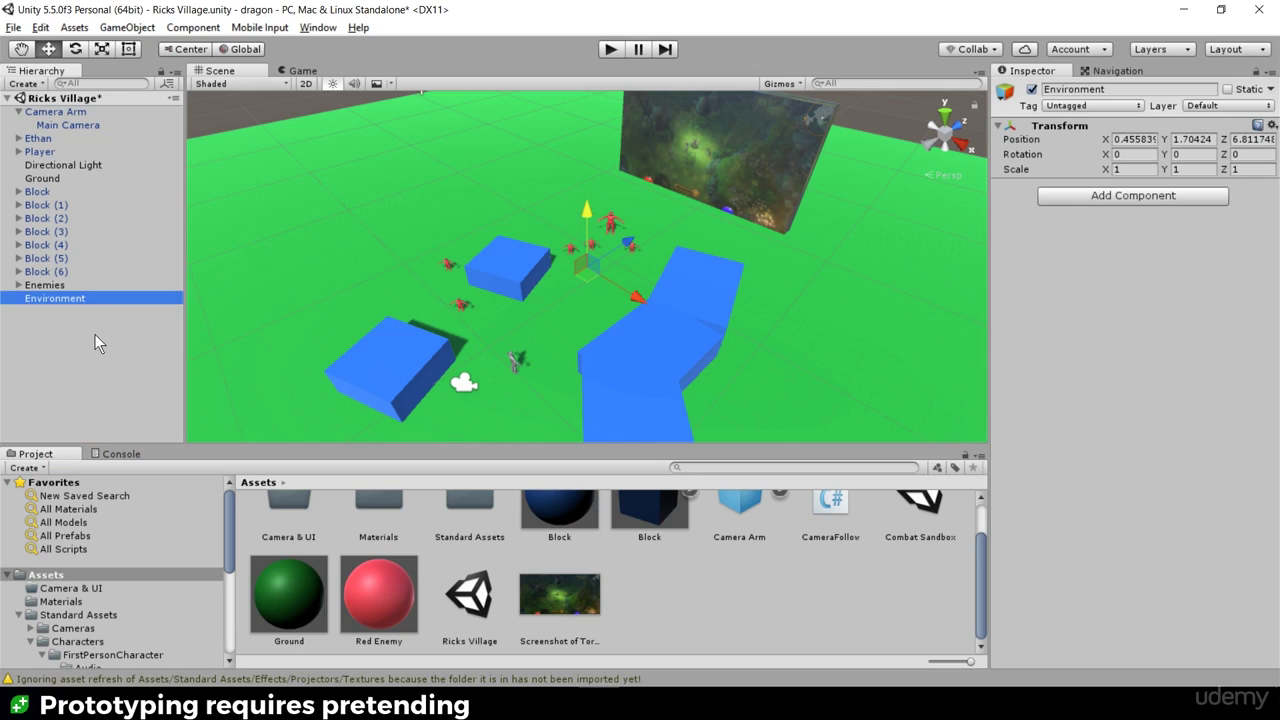
Parent all the blocks, from Block through Block (6), under the Environment object and collapse it.
click(47, 204)
click(40, 191)
shift+click(54, 270)
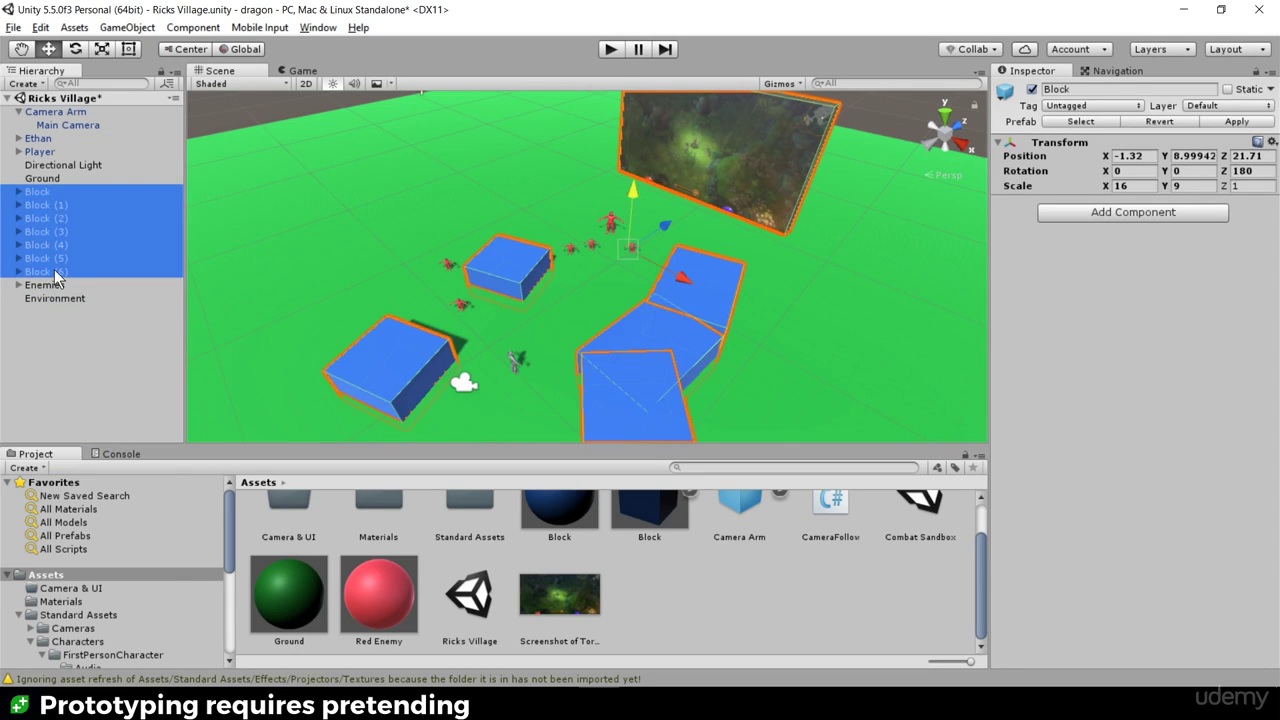
drag(54, 270, 56, 298)
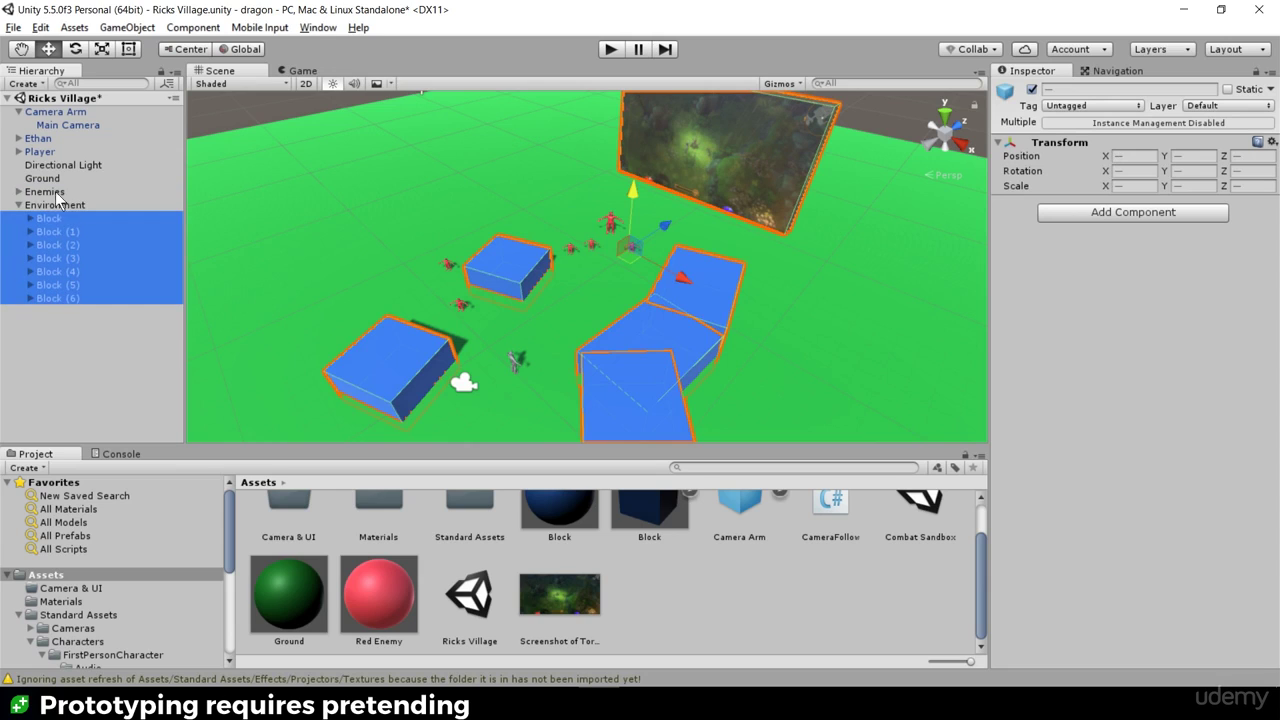
click(19, 205)
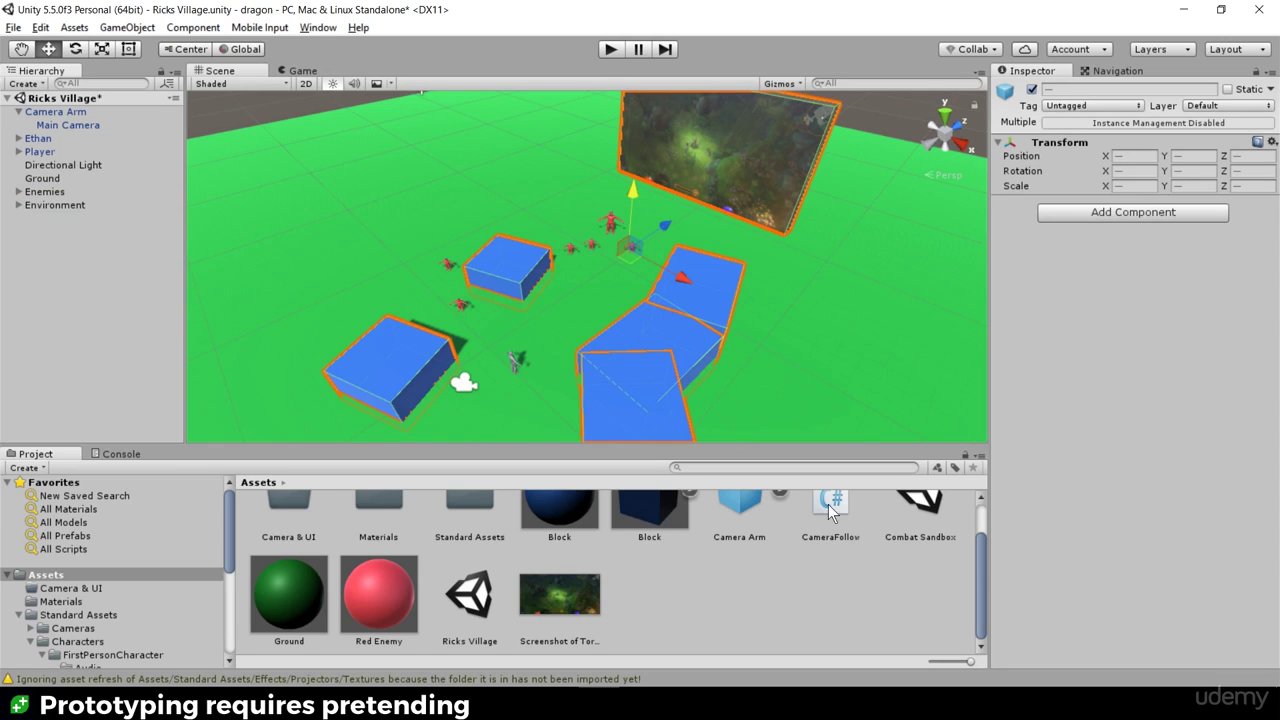
Play the scene and run the player around the blocks and red enemies to check the camera view and turning.
scroll(635, 286, up, 4)
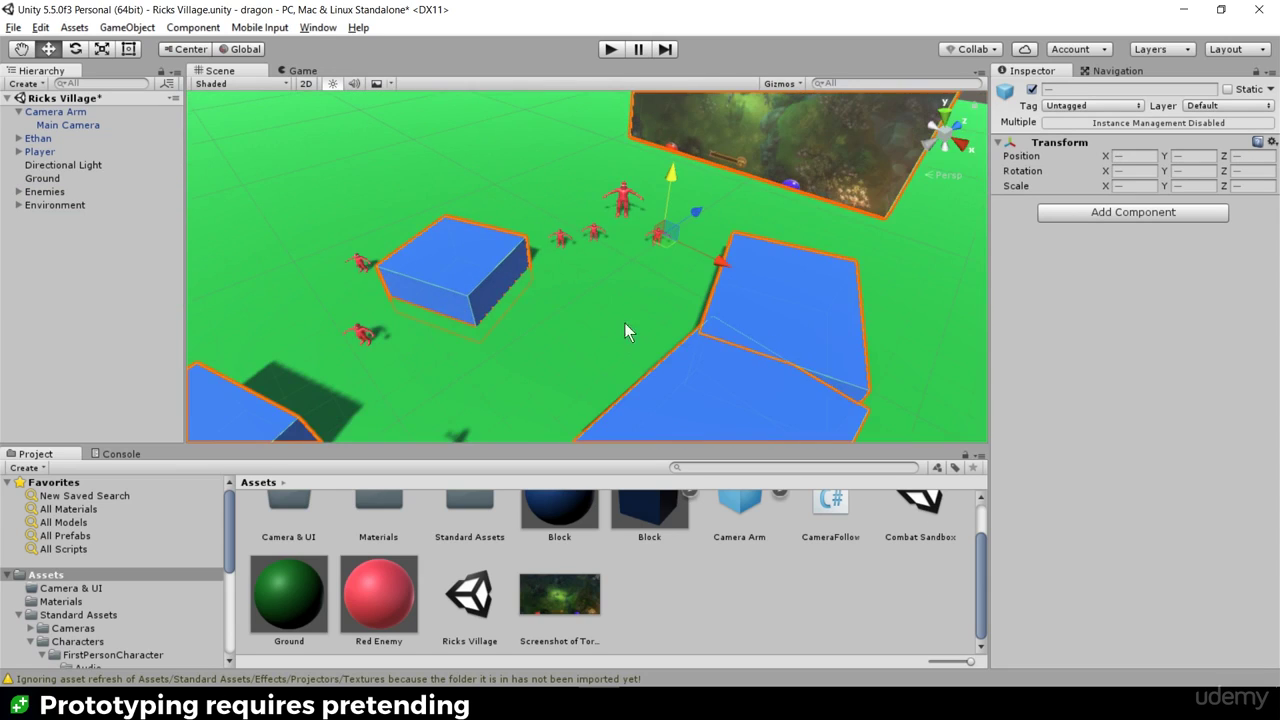
click(609, 49)
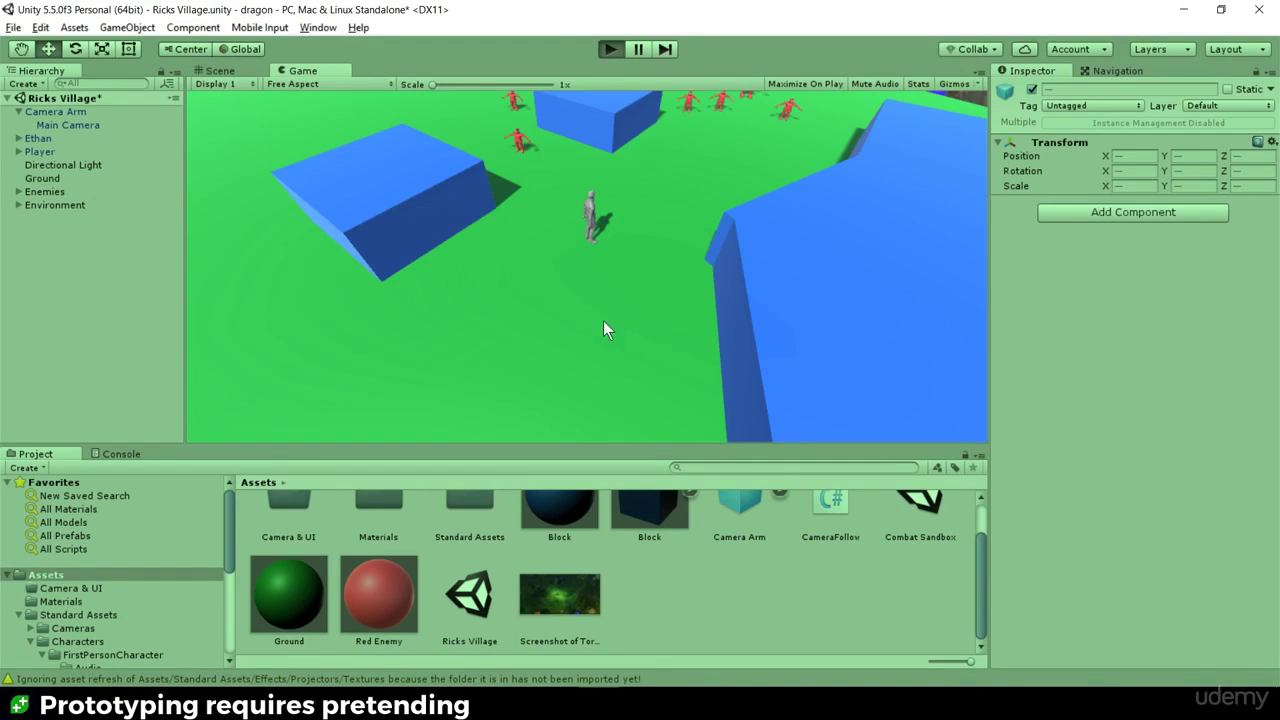
key(a)
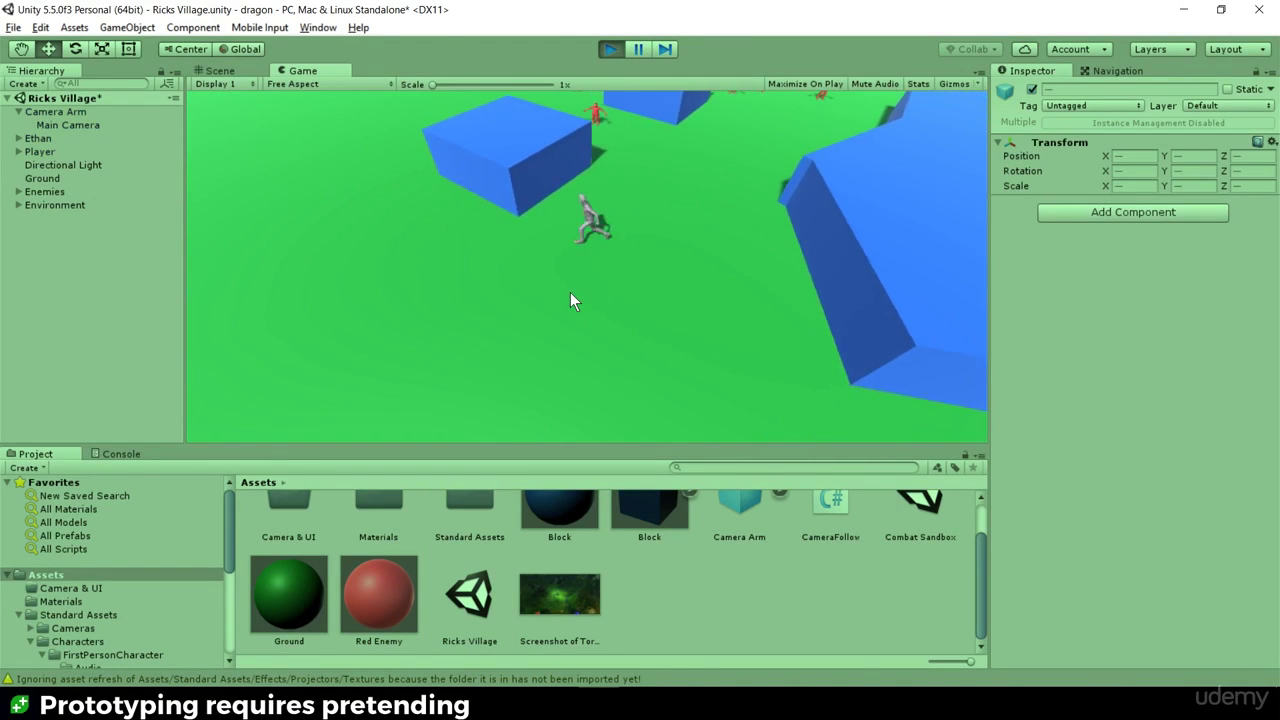
key(d)
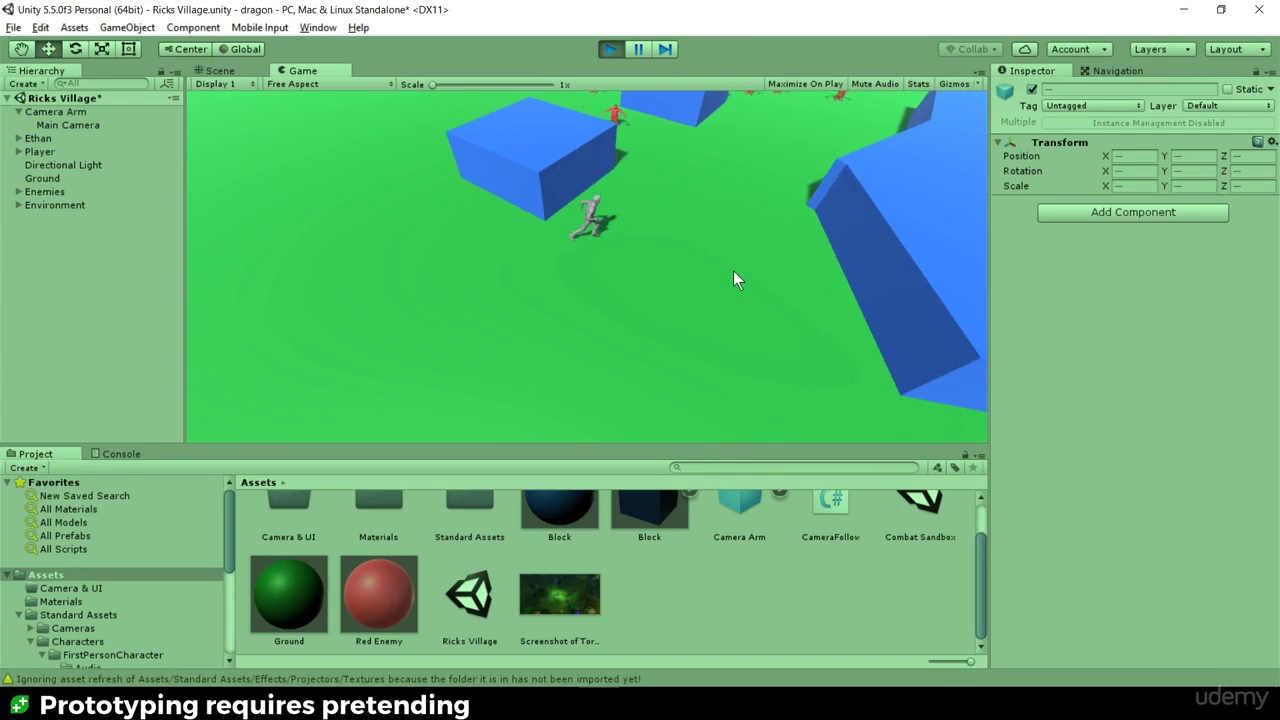
key(w)
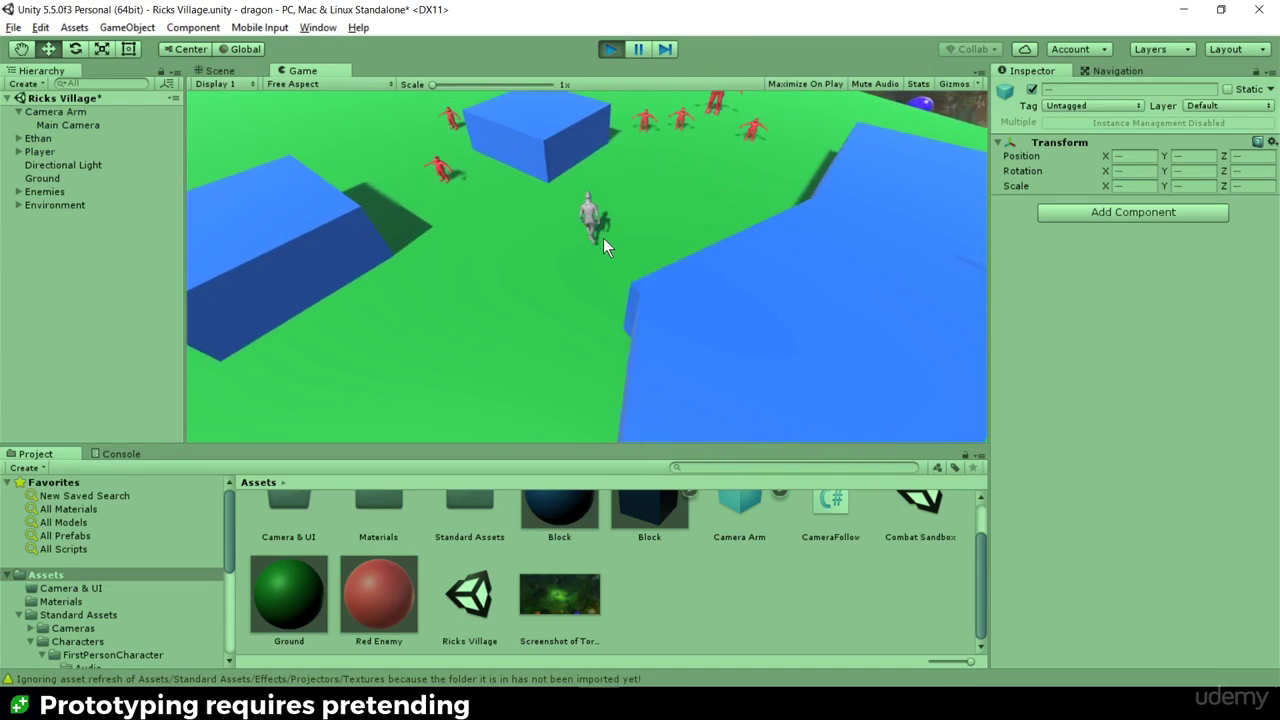
key(w)
key(d)
key(w)
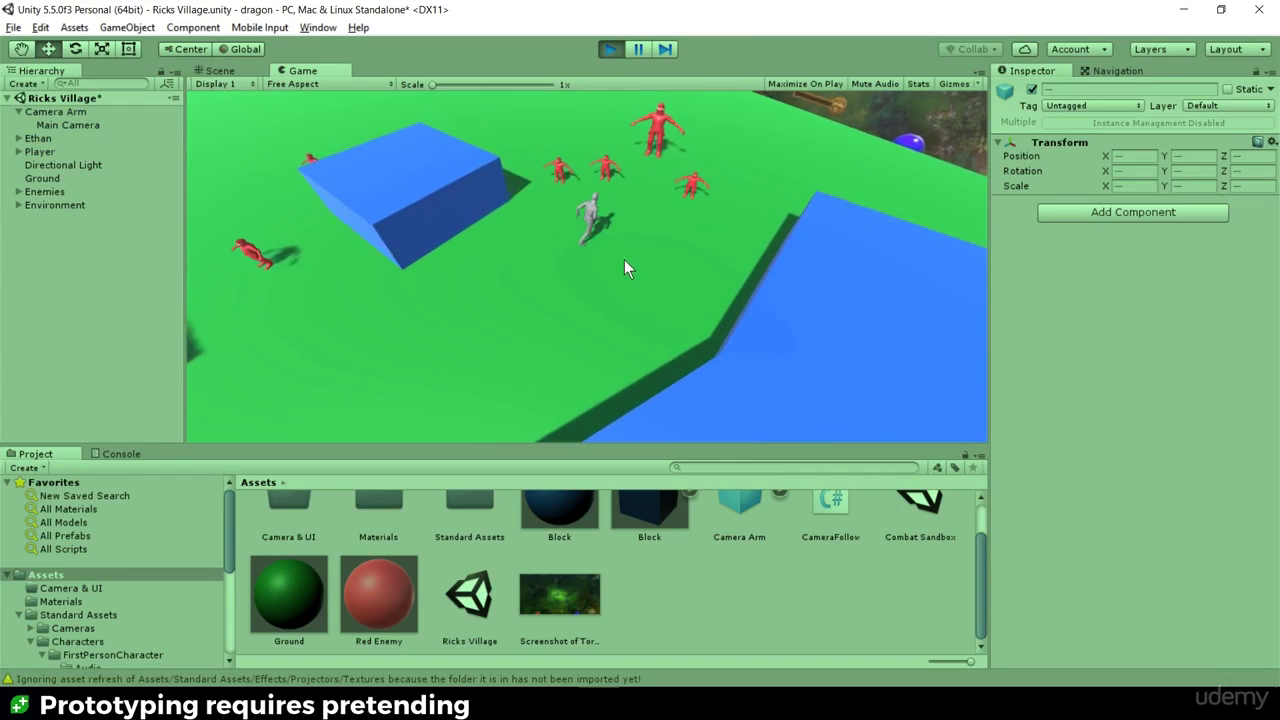
key(a)
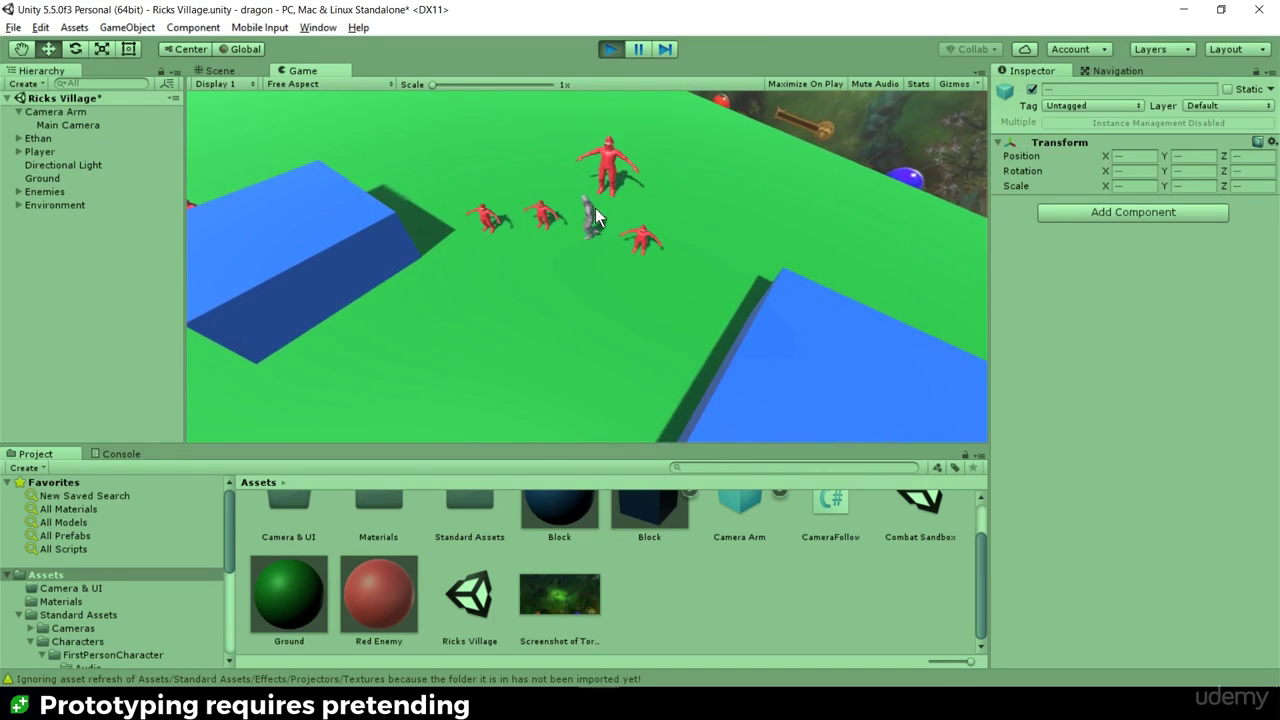
key(s)
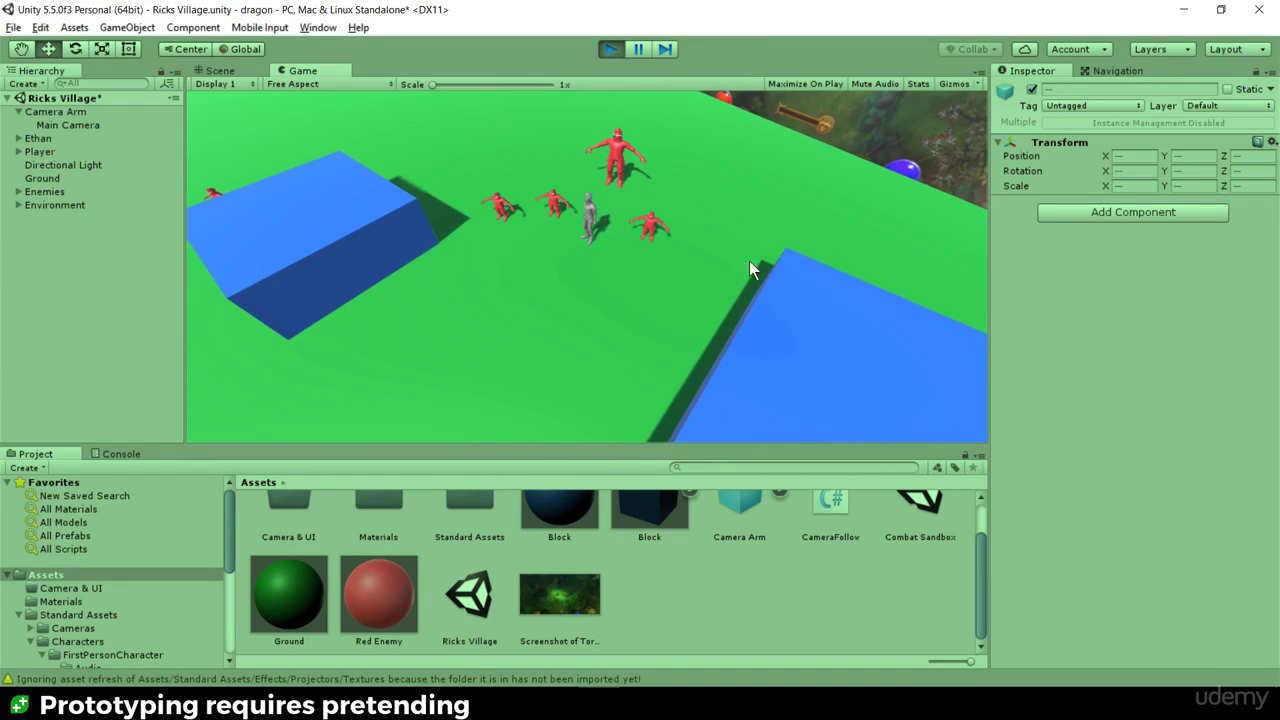
key(s)
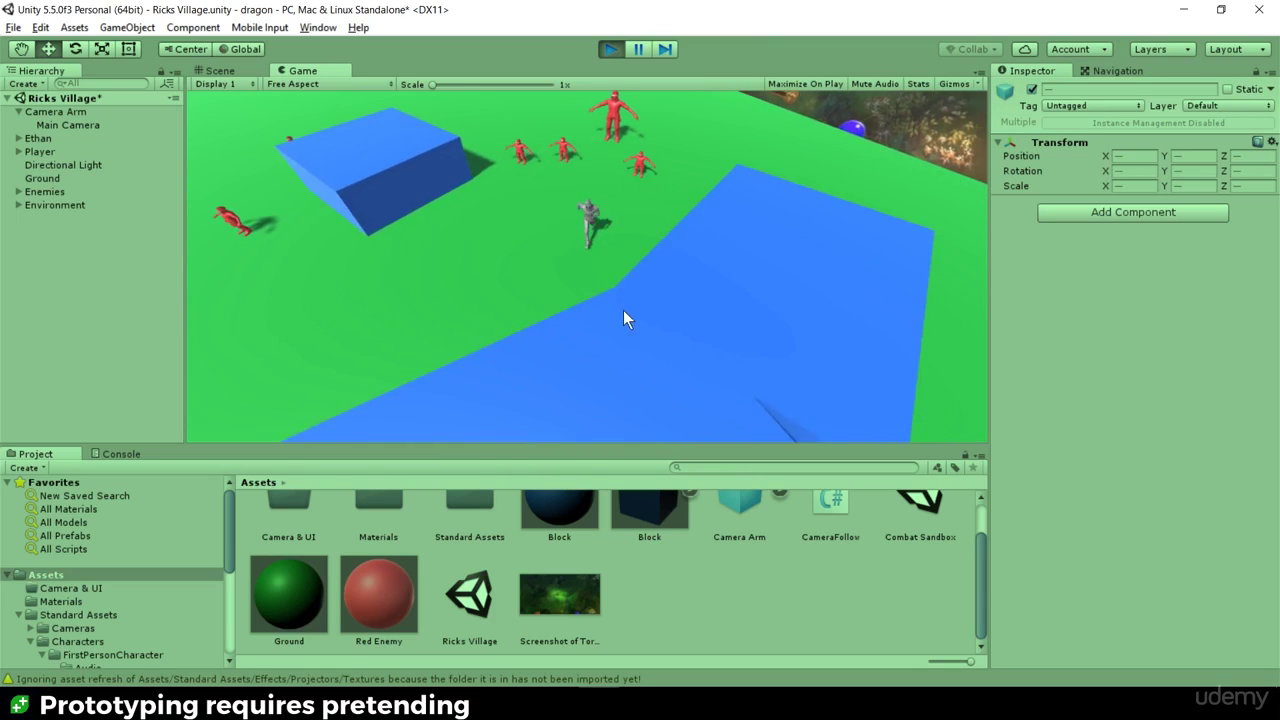
key(a)
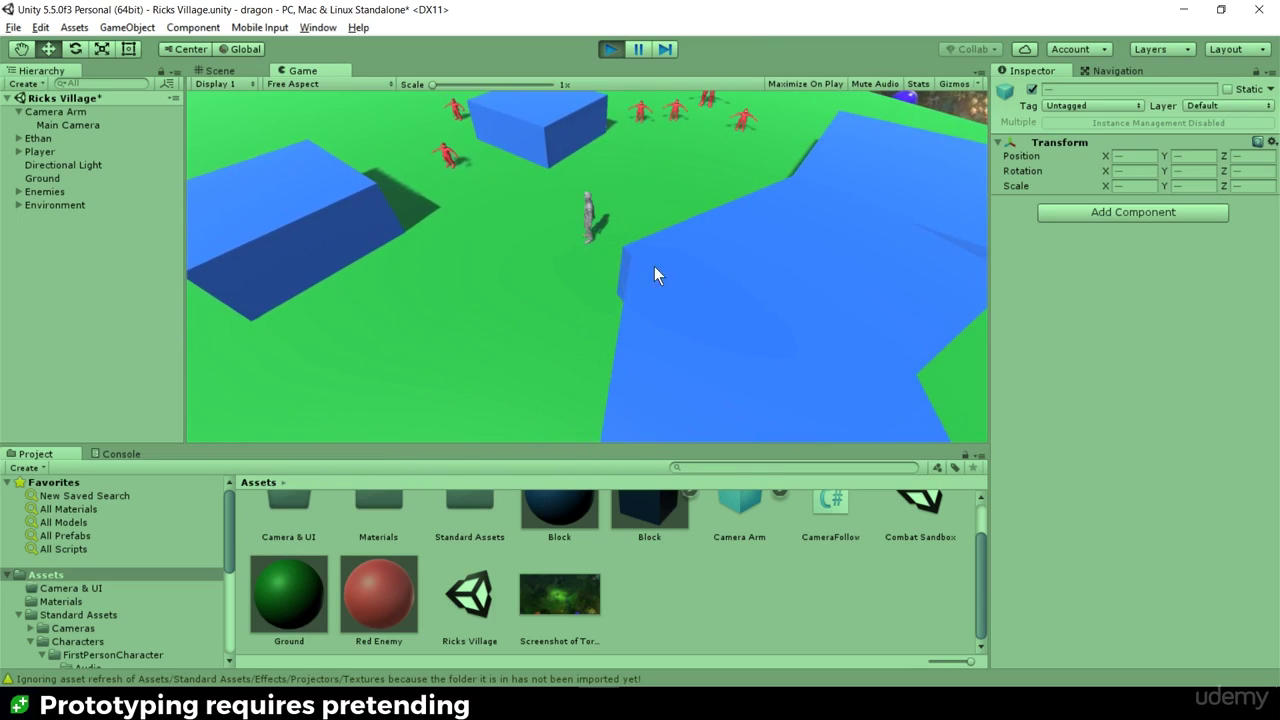
key(d)
key(w)
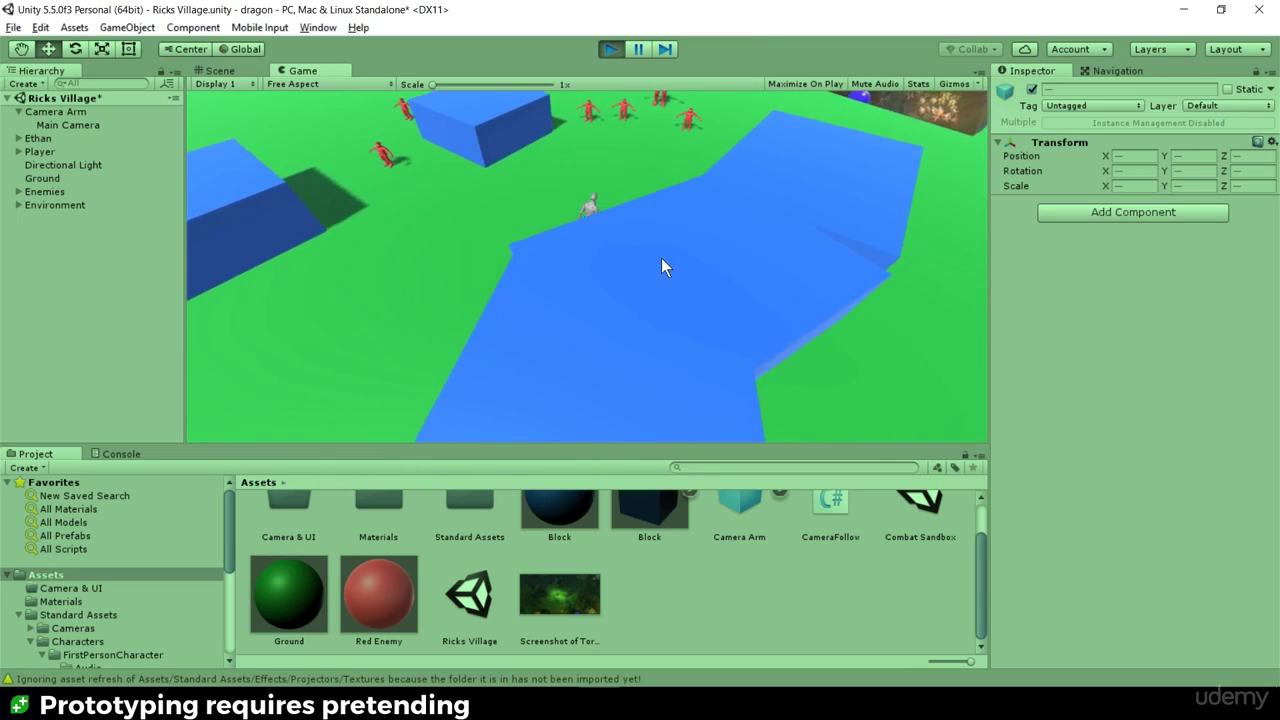
key(d)
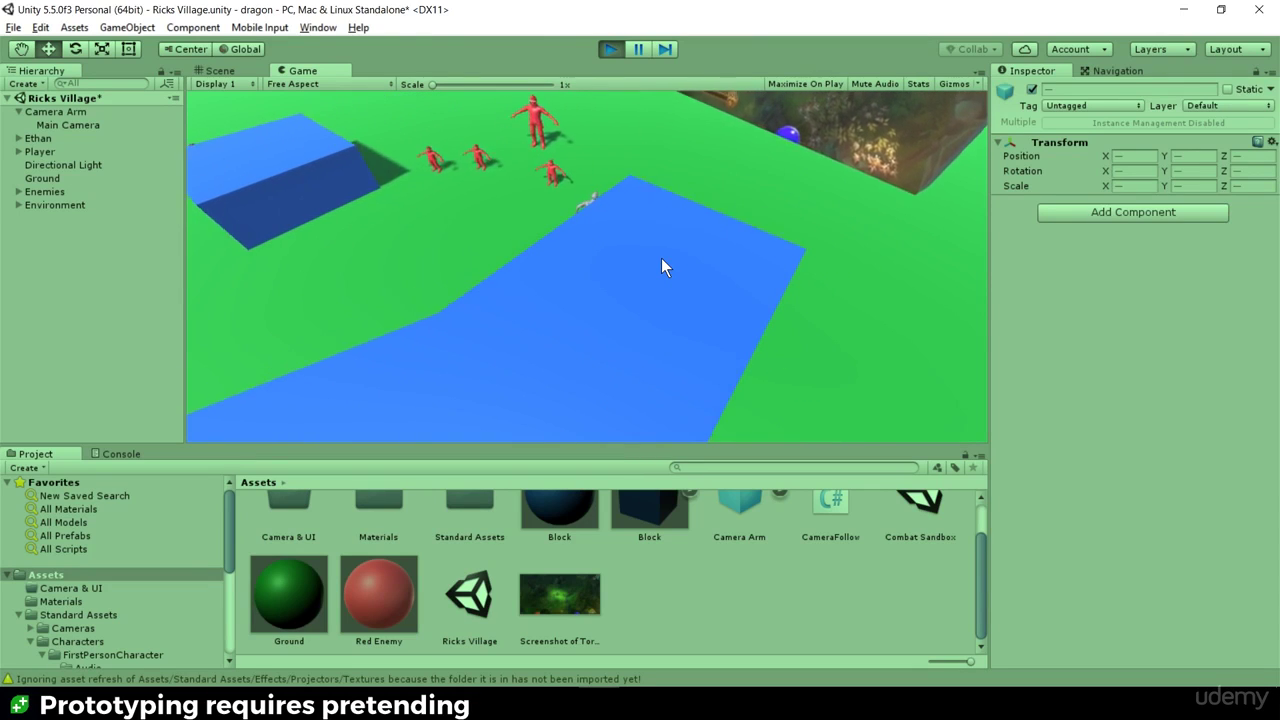
key(a)
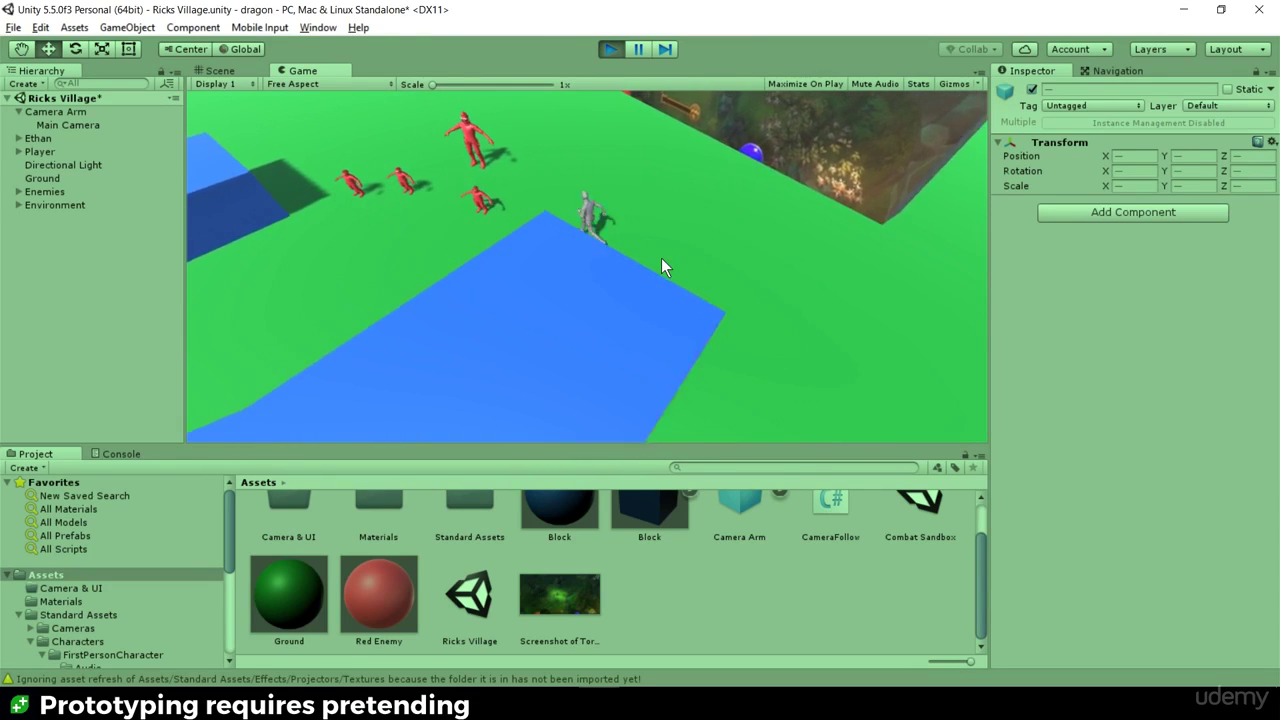
key(a)
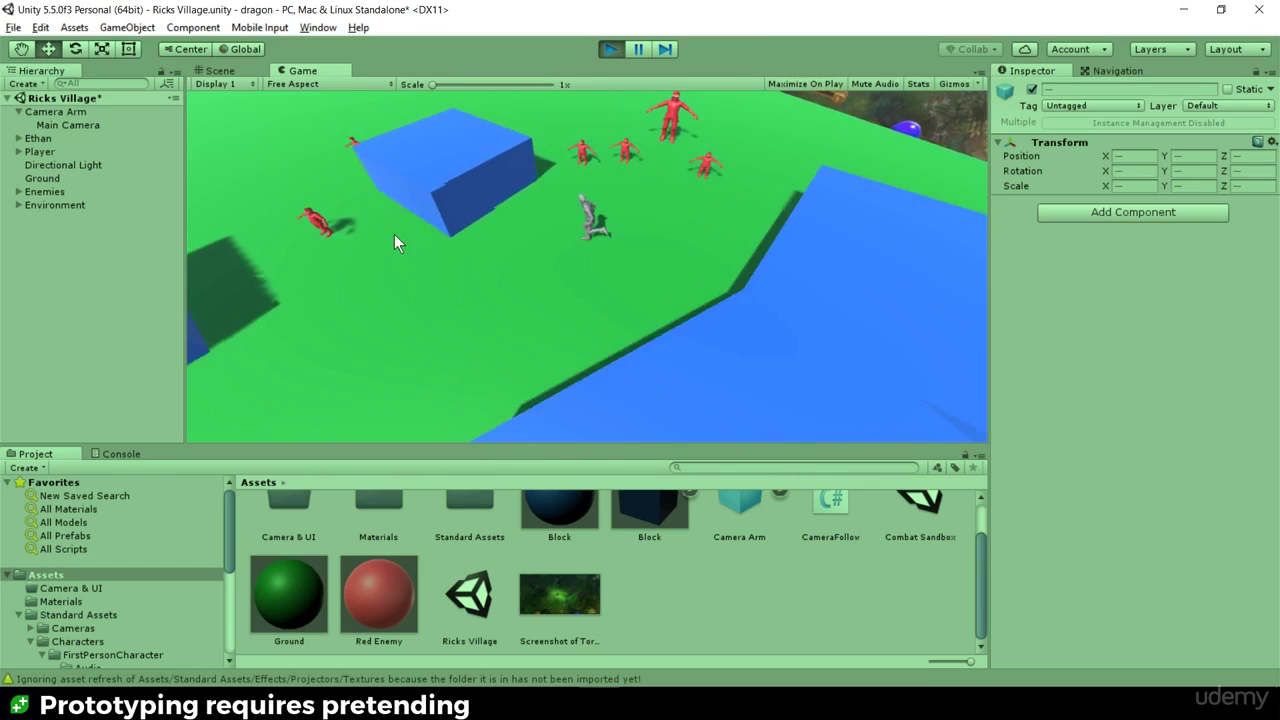
key(a)
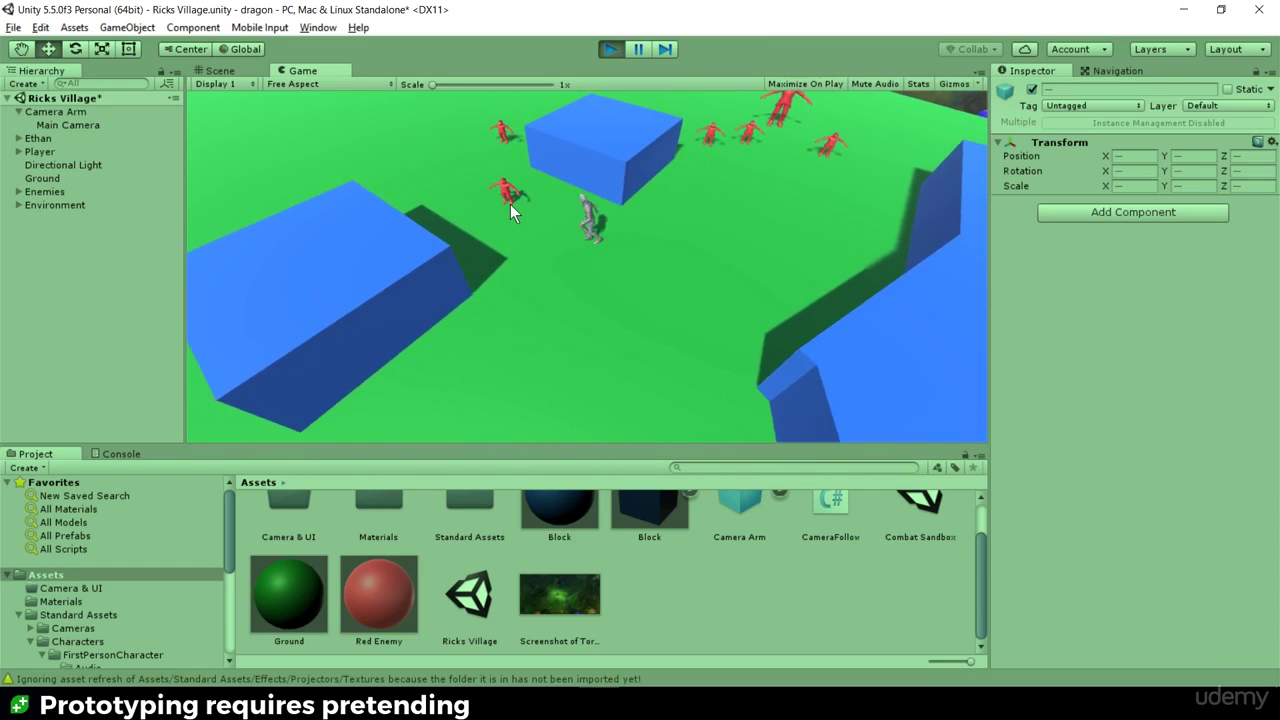
key(d)
key(s)
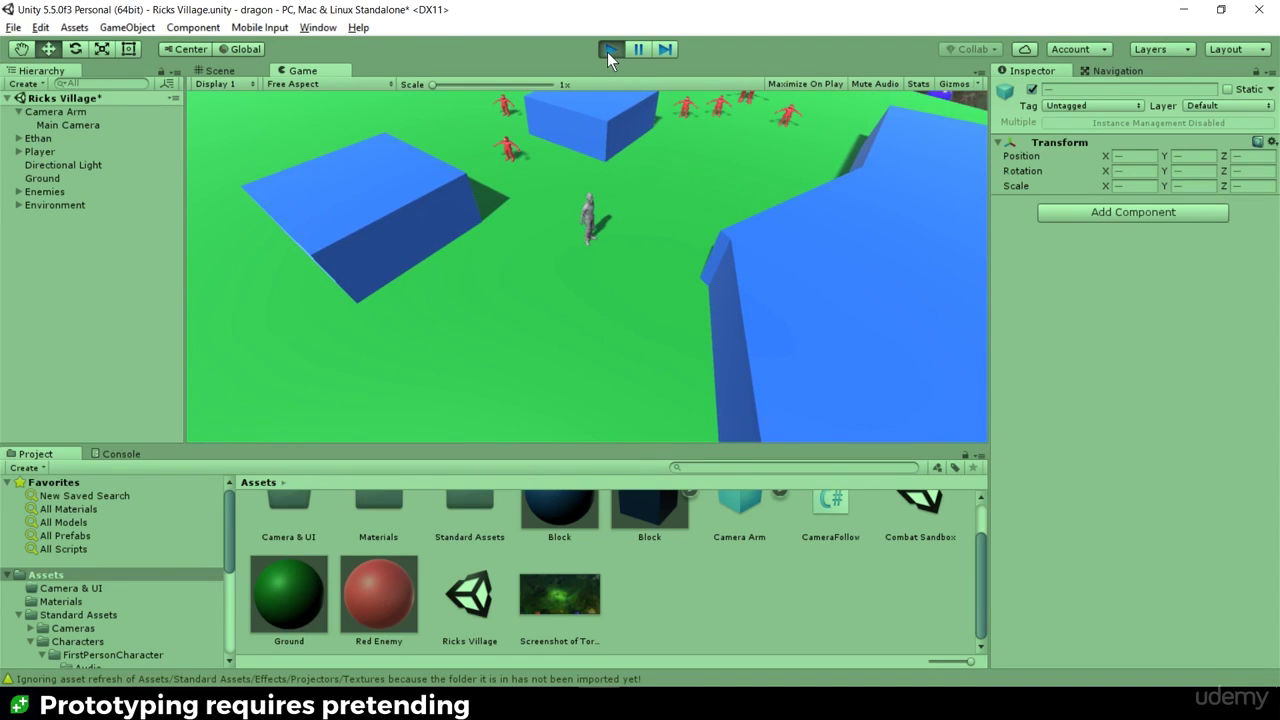
Set the Player's Moving Turn Speed to 3600 and Stationary Turn Speed to 1800 in Third Person Character while the game runs.
click(19, 152)
click(45, 152)
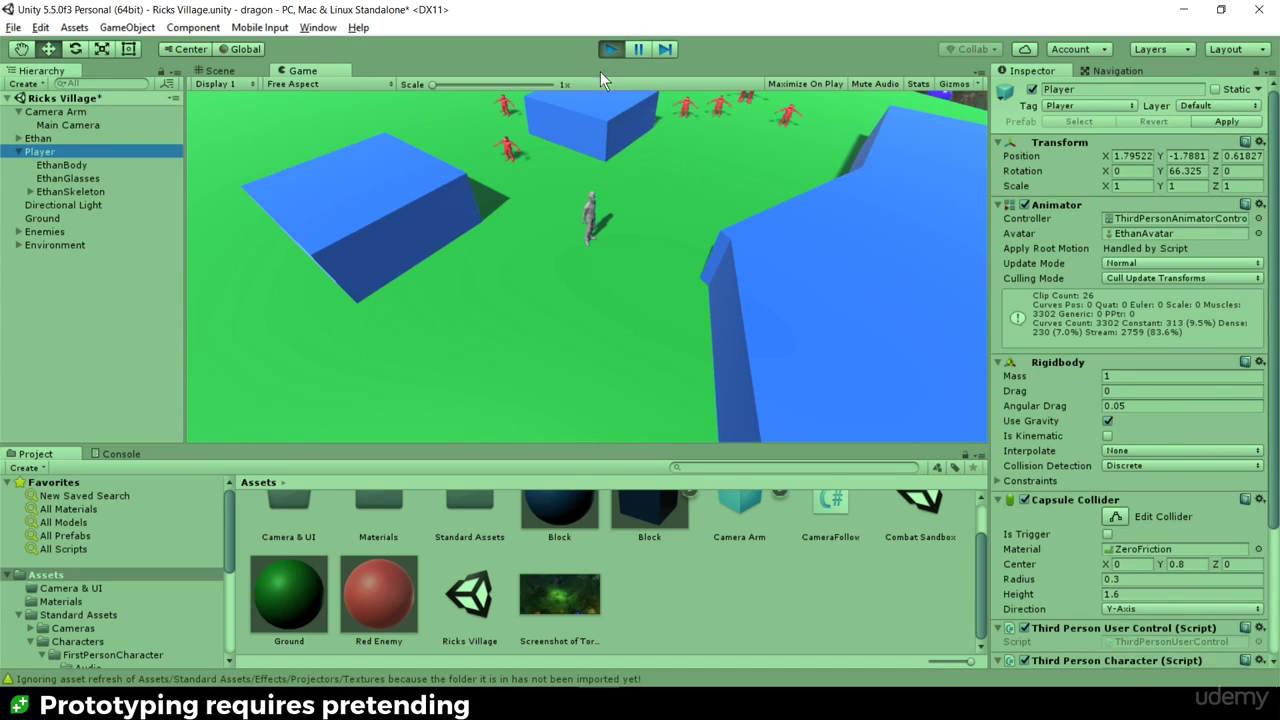
scroll(1153, 363, down, 4)
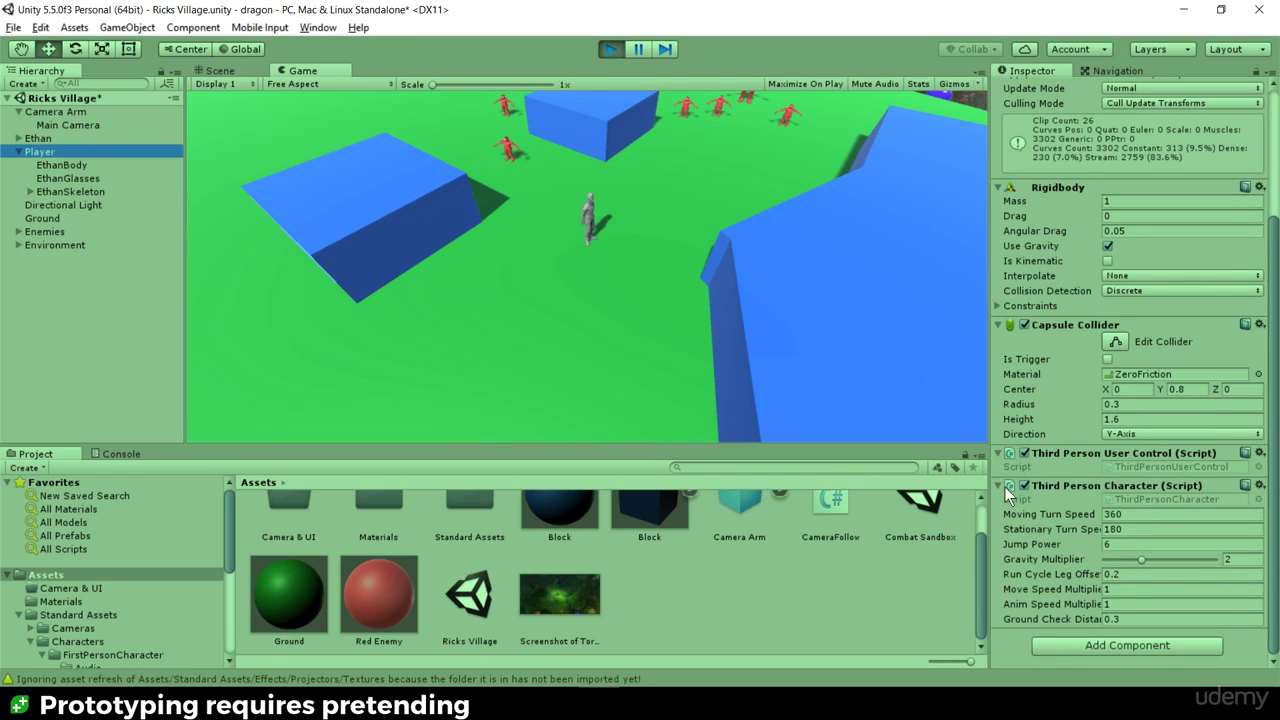
click(1132, 514)
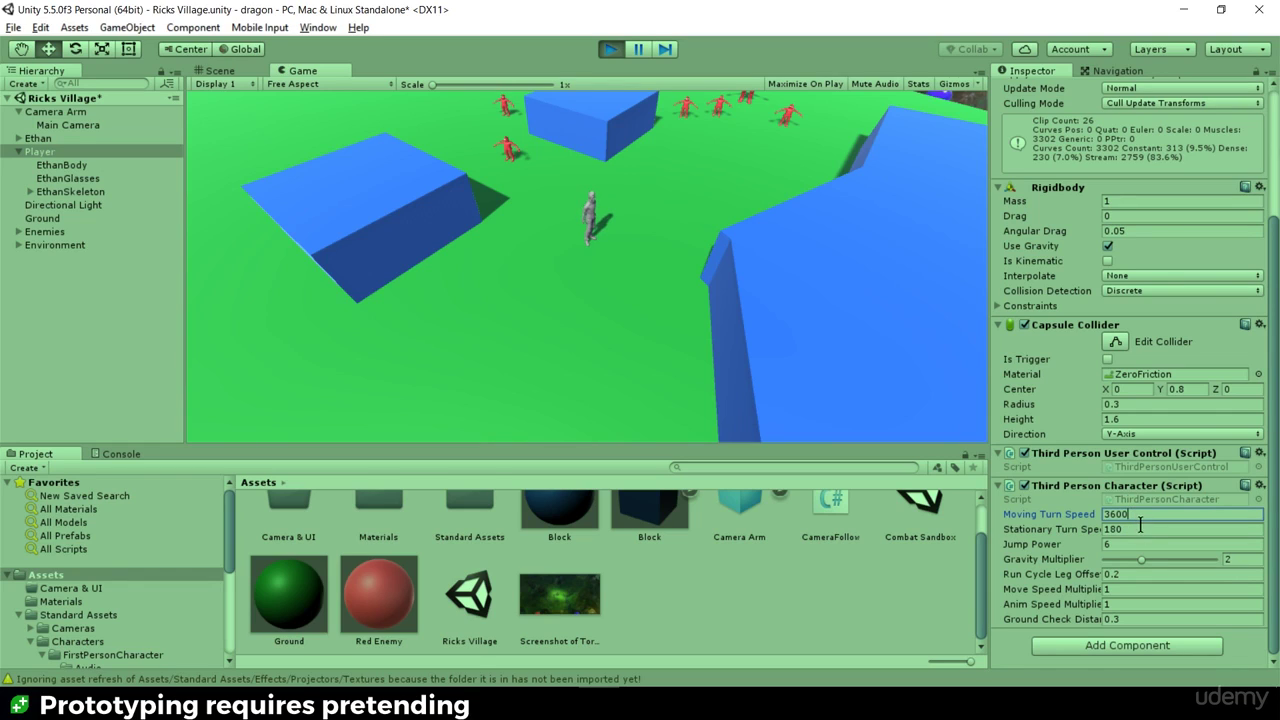
click(1141, 529)
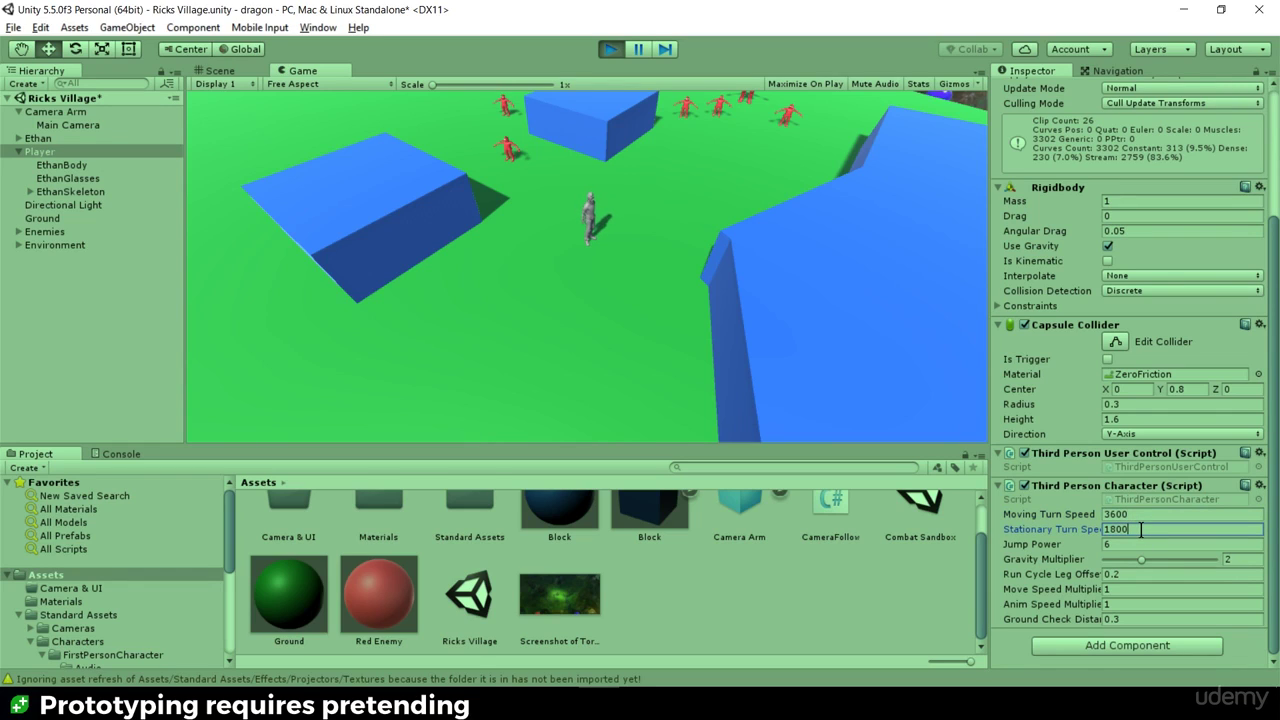
Run the player in quick circles and reversals between the blocks to test the new turn speeds.
click(1149, 514)
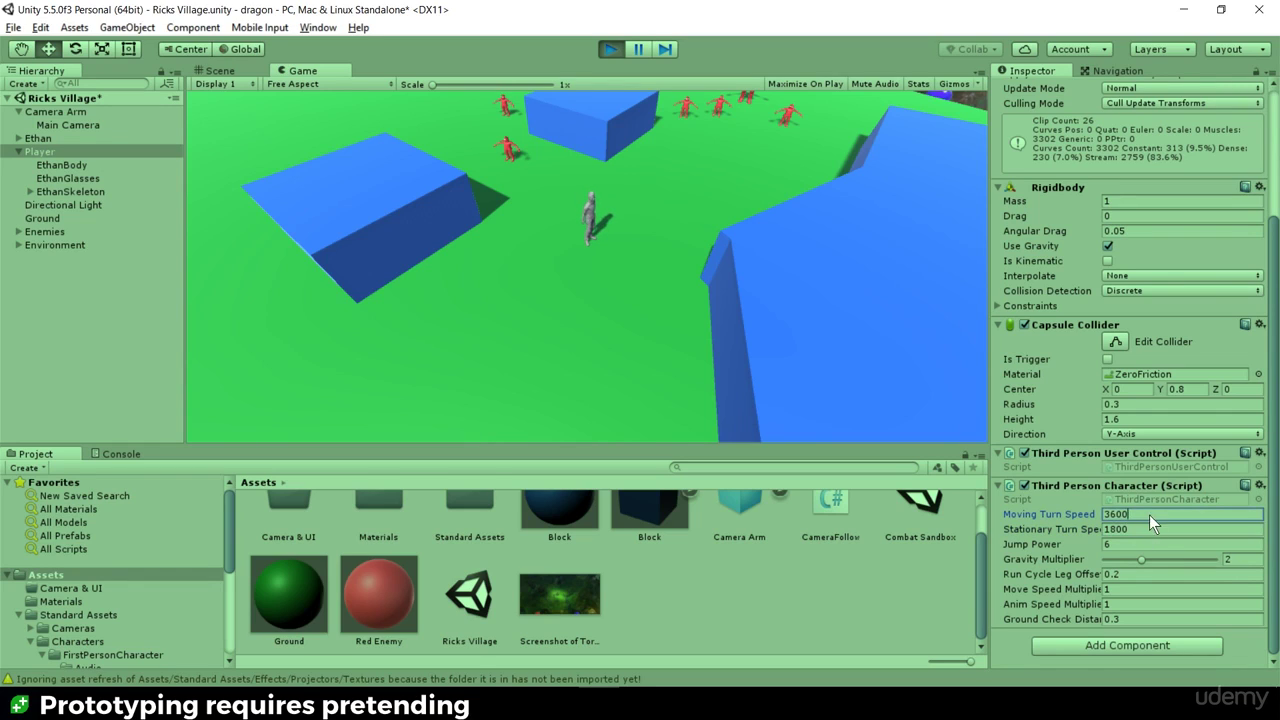
click(624, 278)
key(s)
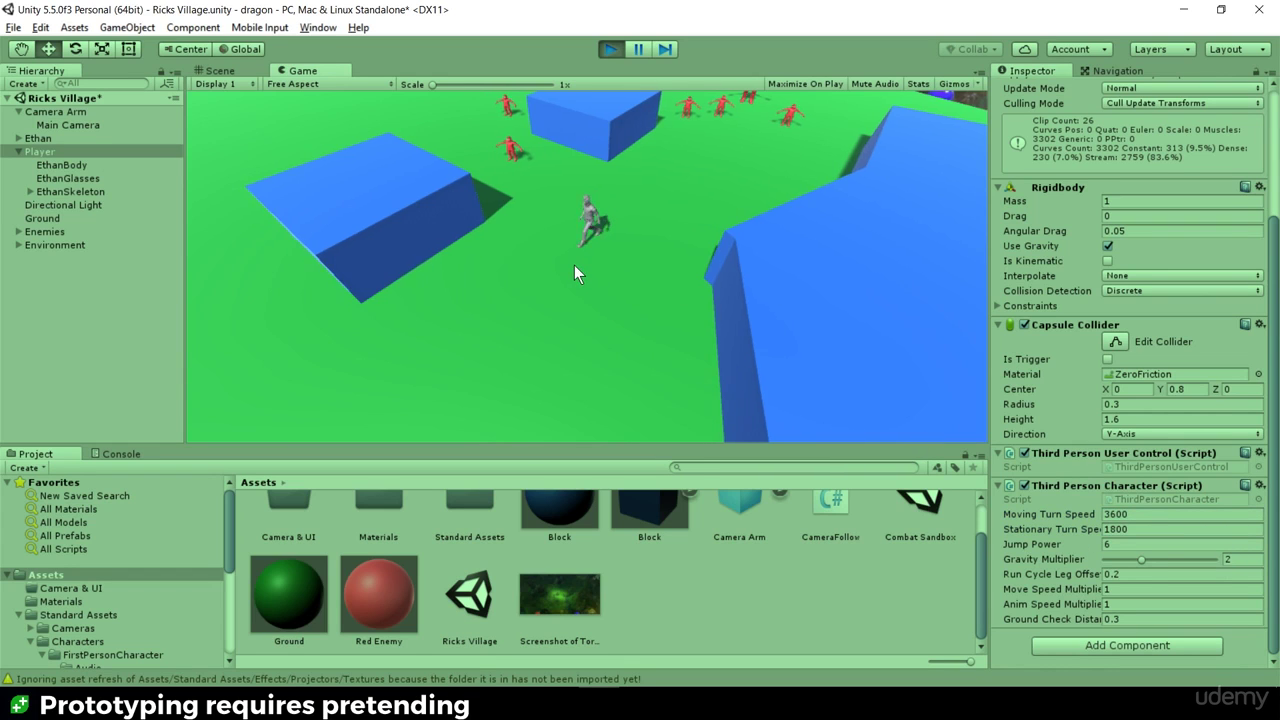
key(a)
key(d)
key(w)
key(a)
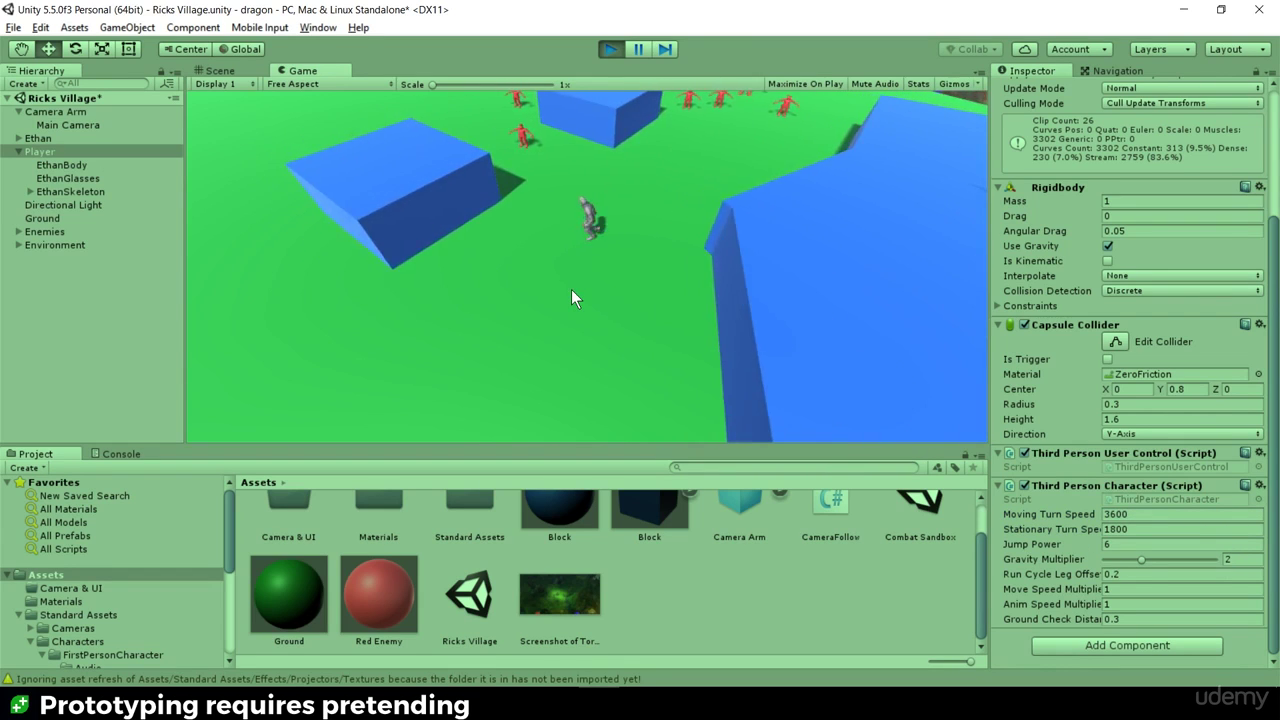
key(s)
key(d)
key(w)
key(a)
key(s)
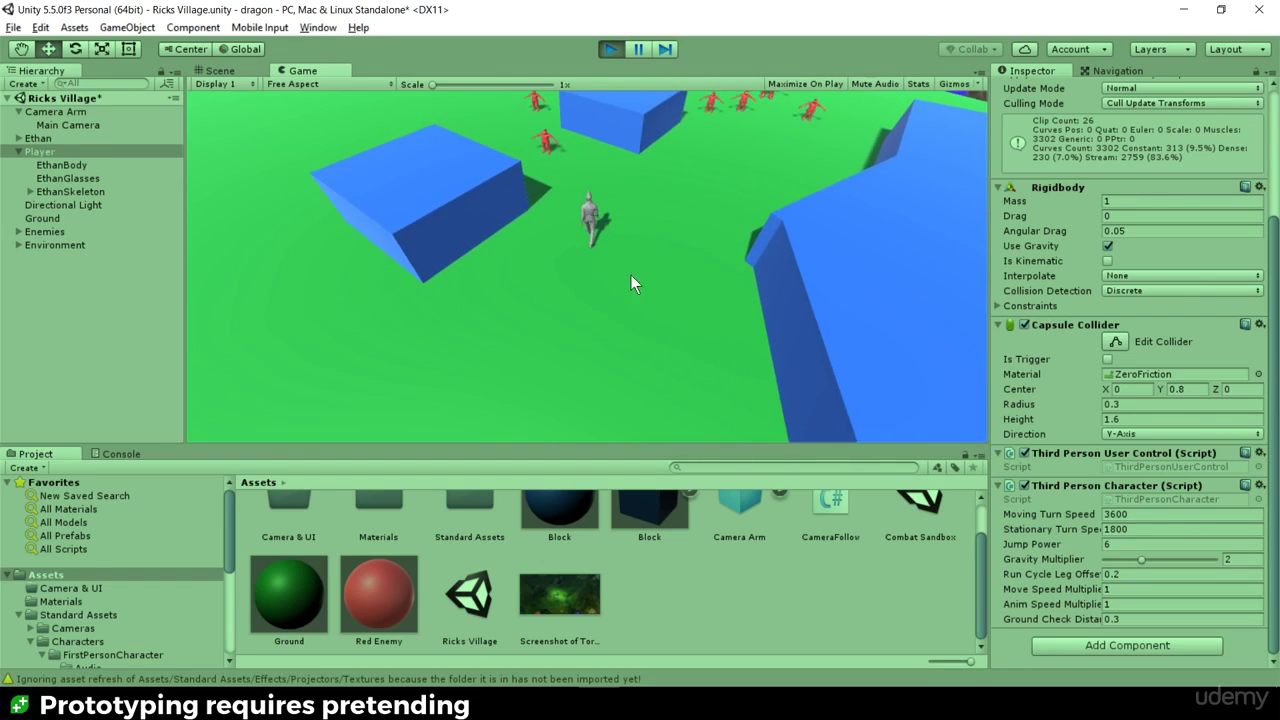
key(d)
key(w)
key(d)
key(s)
key(a)
key(w)
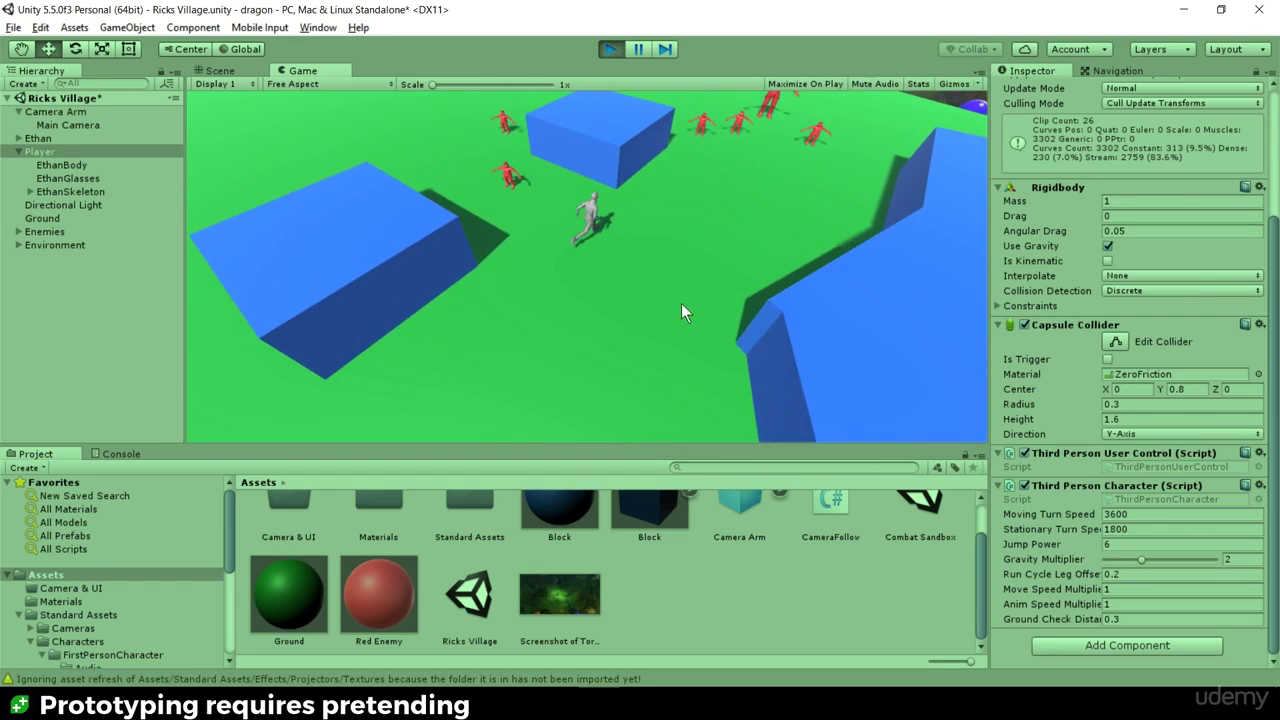
key(d)
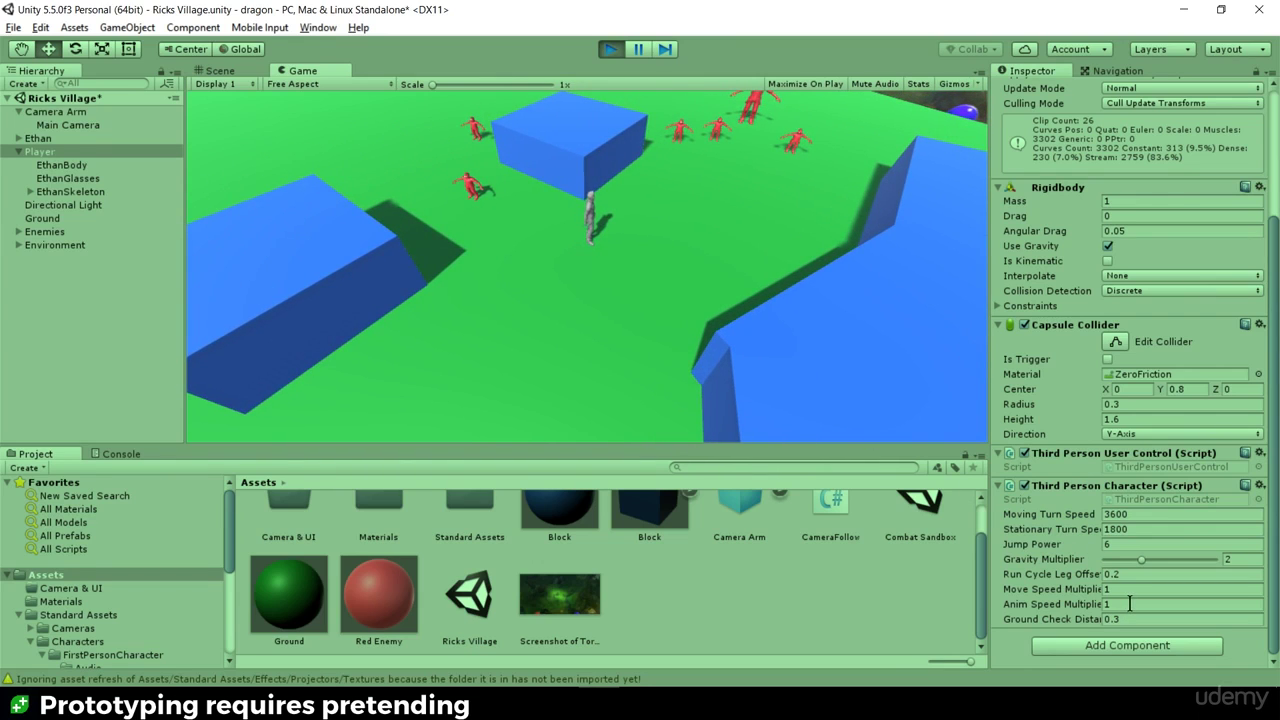
Try an Anim Speed Multiplier of 1.4 on the Player and run around the blocks to judge the pace.
click(1127, 604)
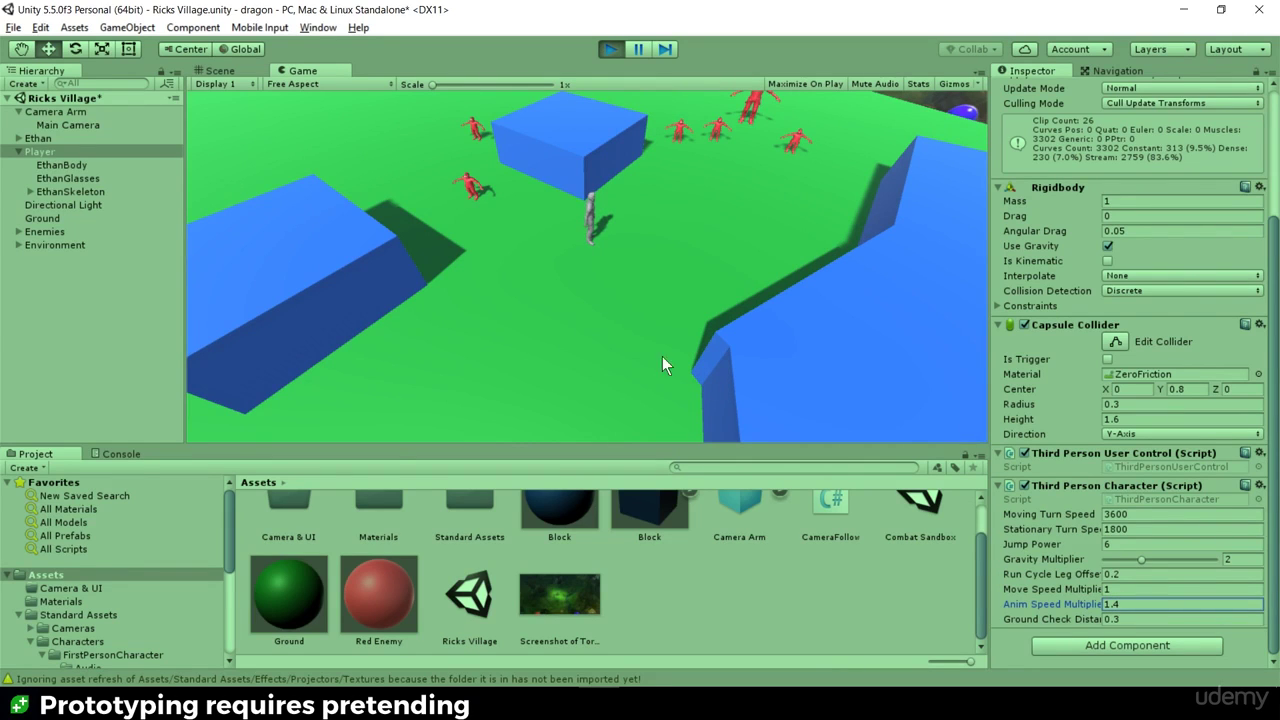
click(680, 217)
key(d)
key(w)
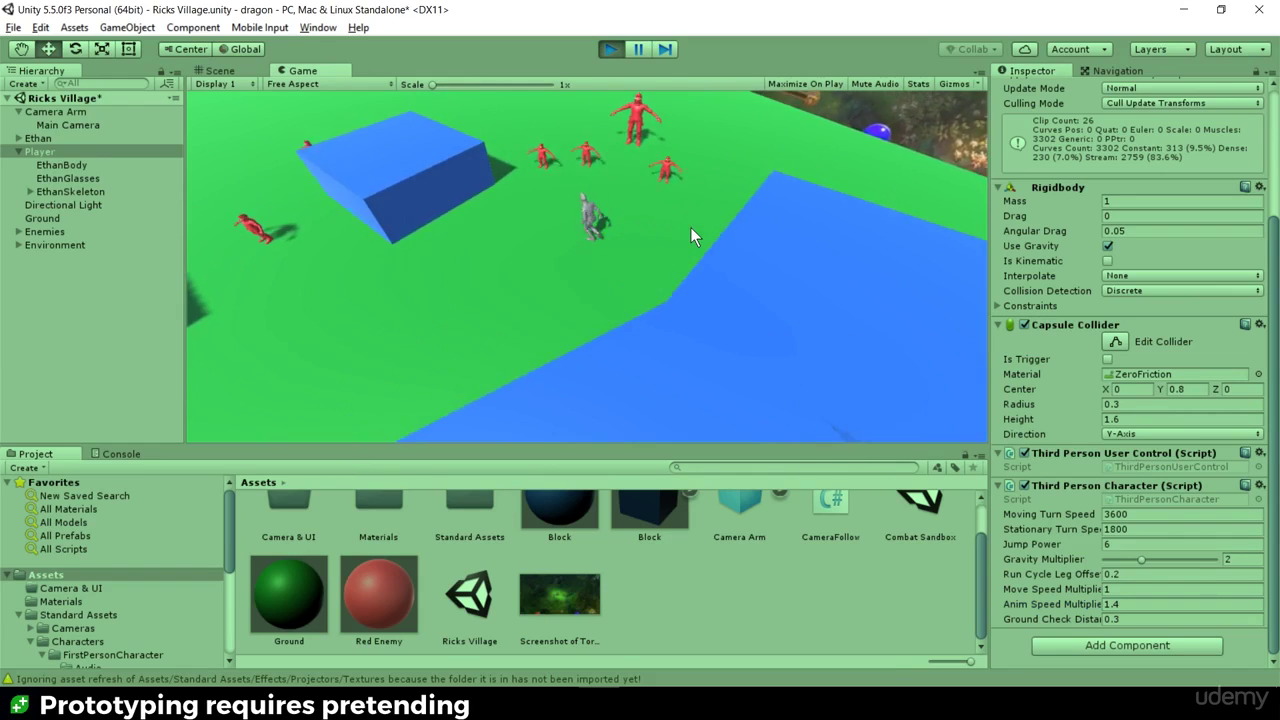
key(a)
key(s)
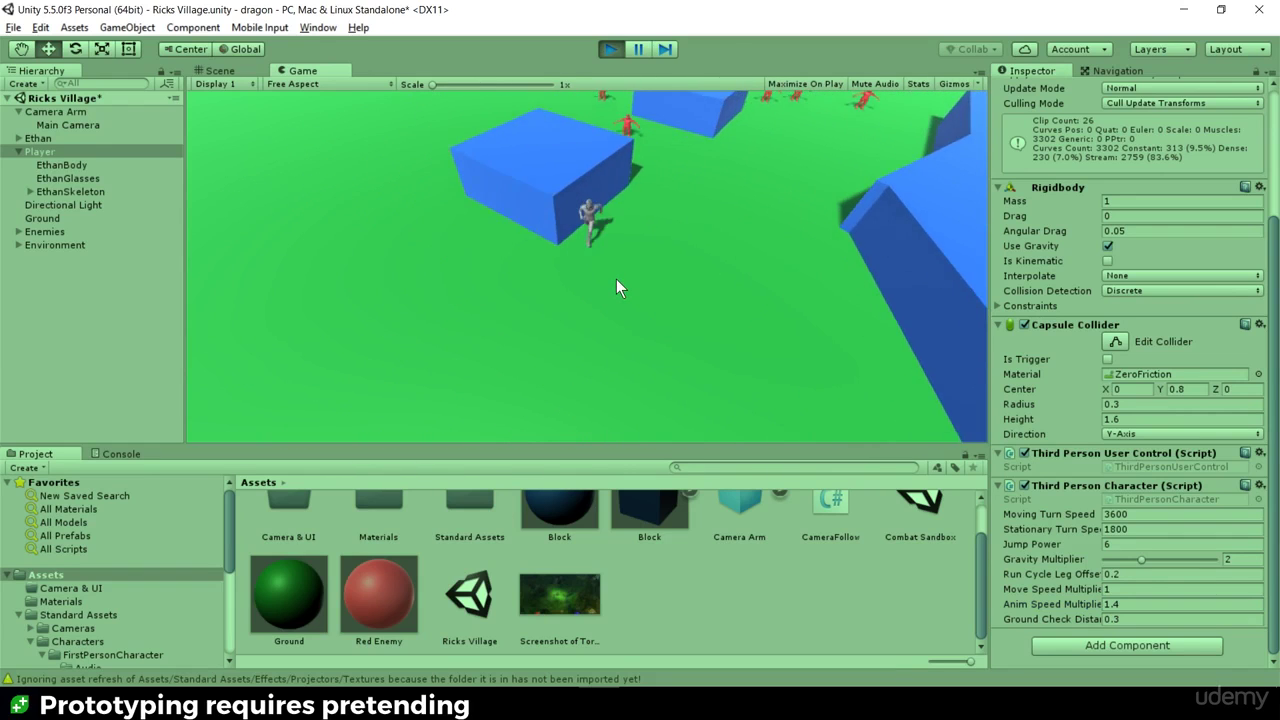
key(d)
key(w)
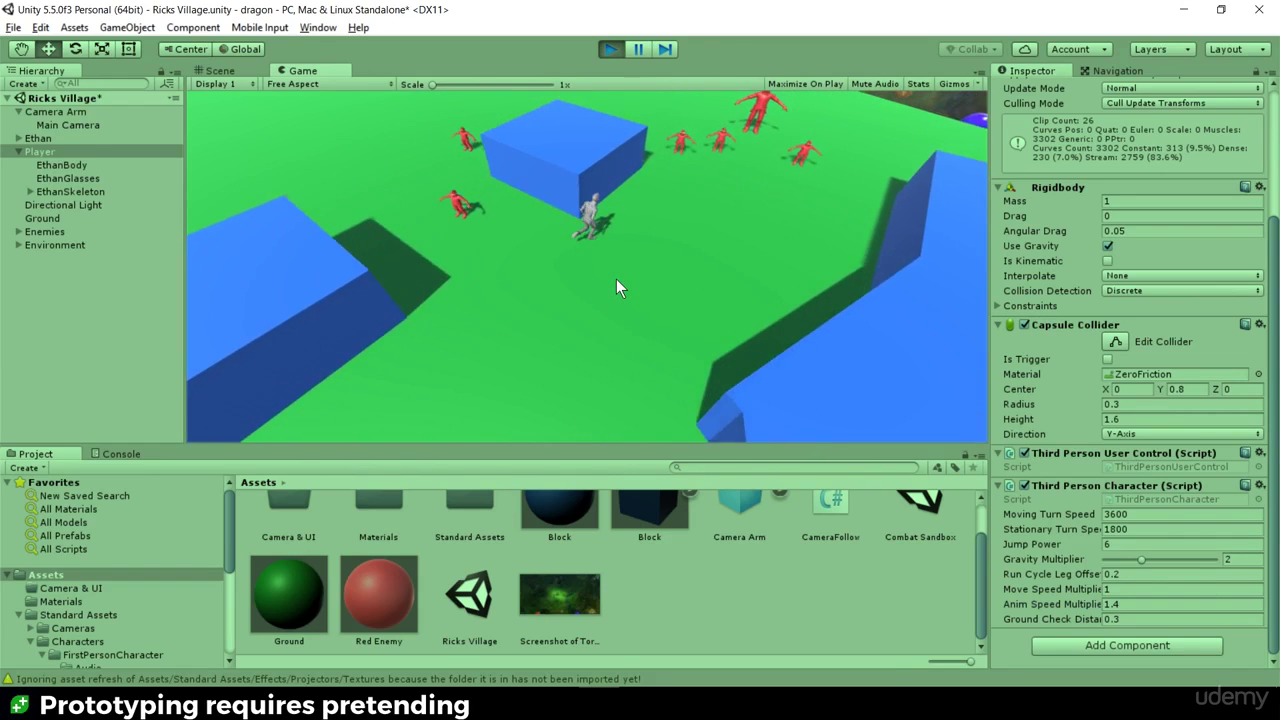
key(d)
key(s)
key(a)
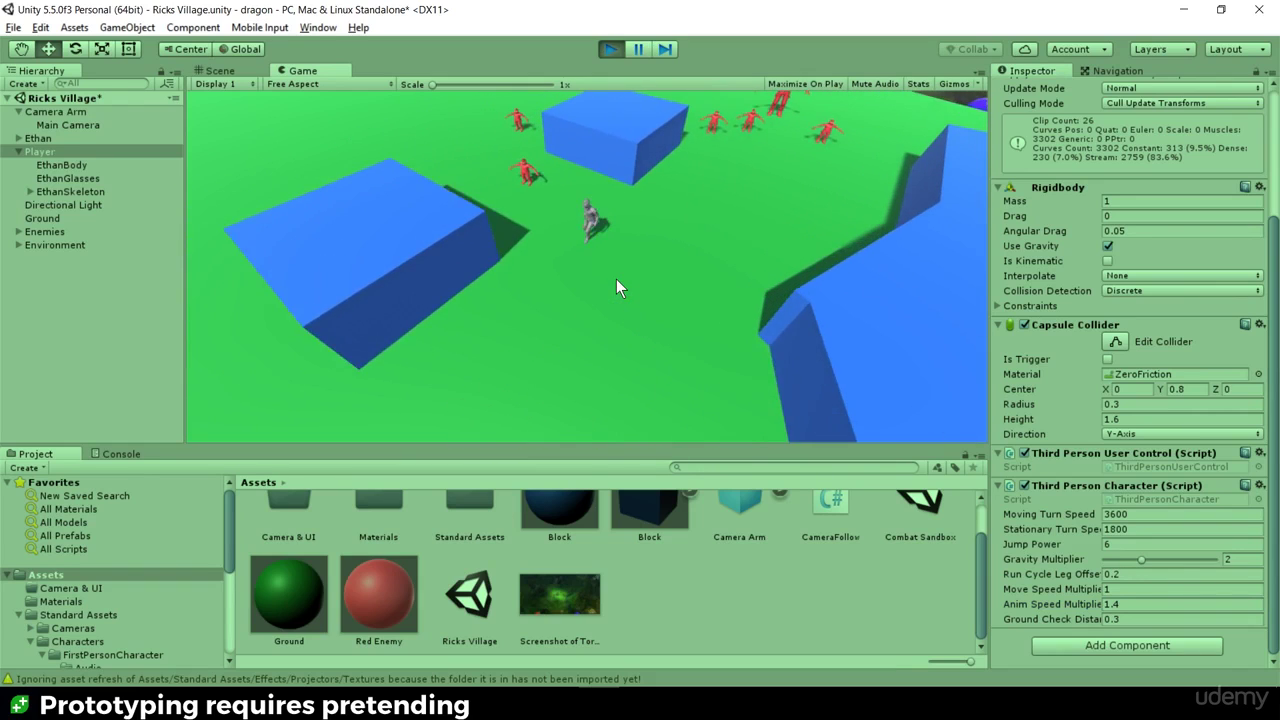
key(a)
Set the Player's Anim Speed Multiplier to 1.2 and test the running pace around the blocks and enemies.
click(1146, 605)
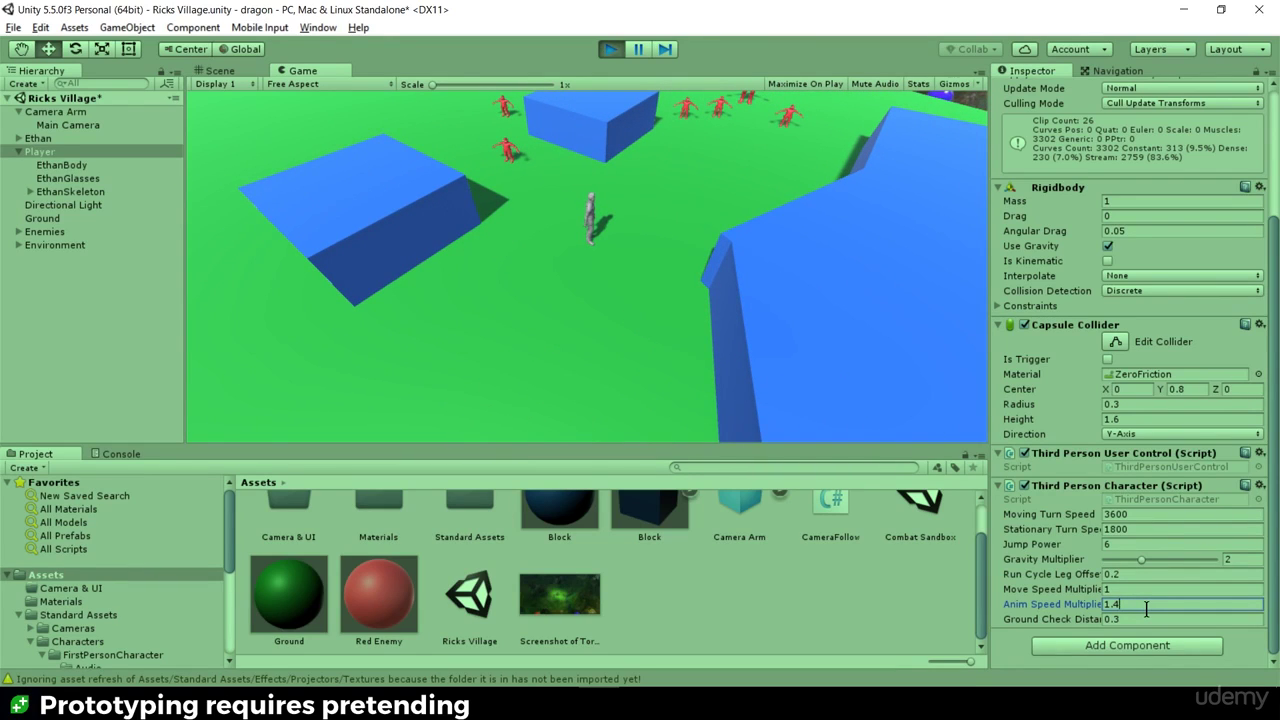
click(667, 241)
key(a)
key(s)
key(d)
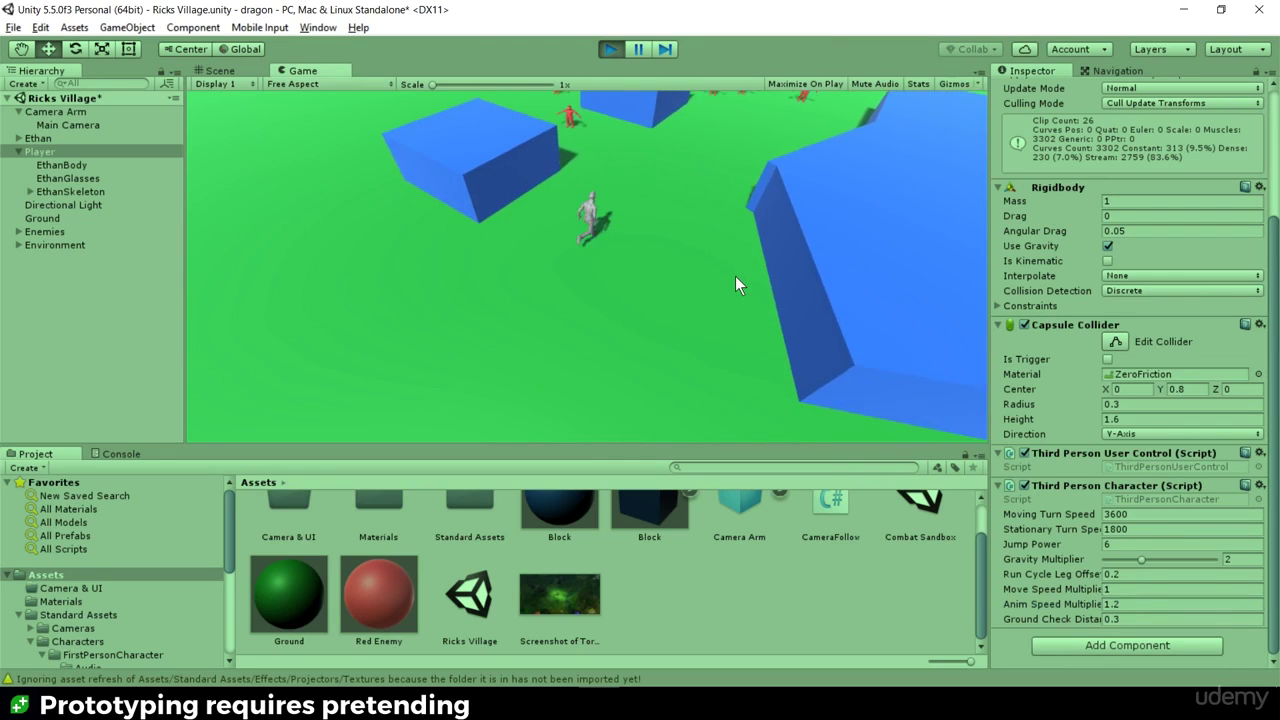
key(a)
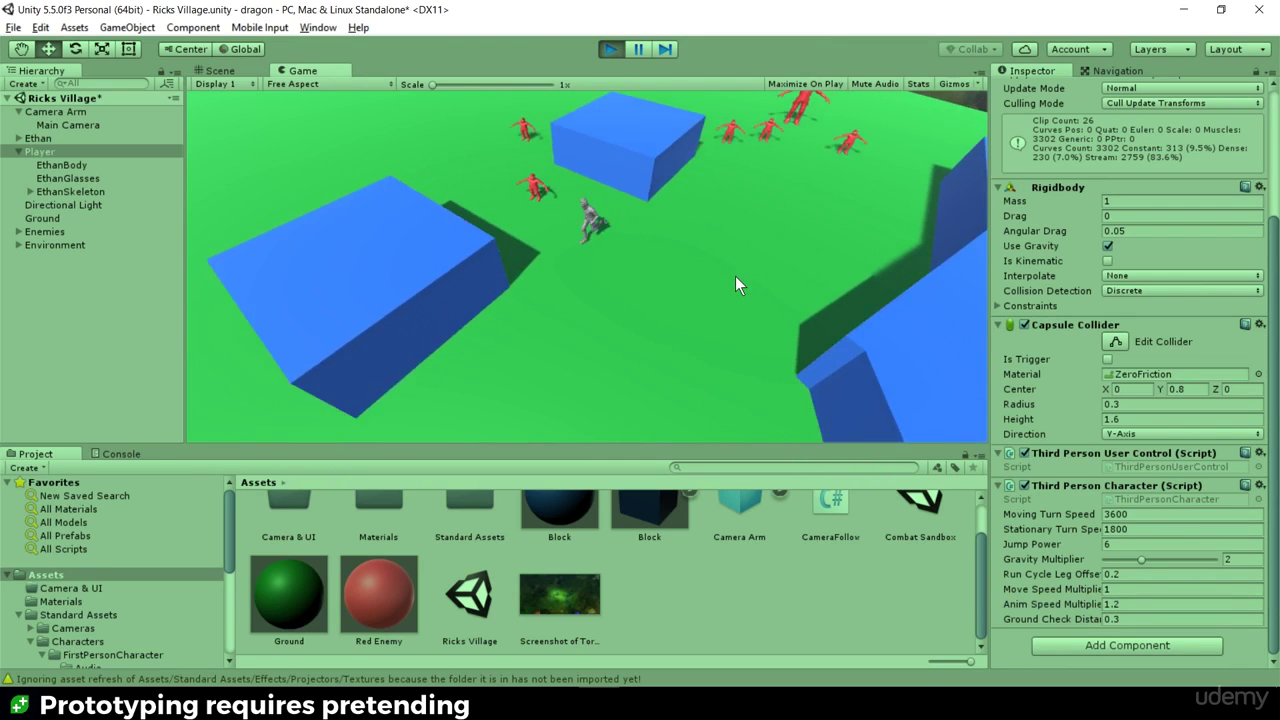
key(s)
key(d)
key(a)
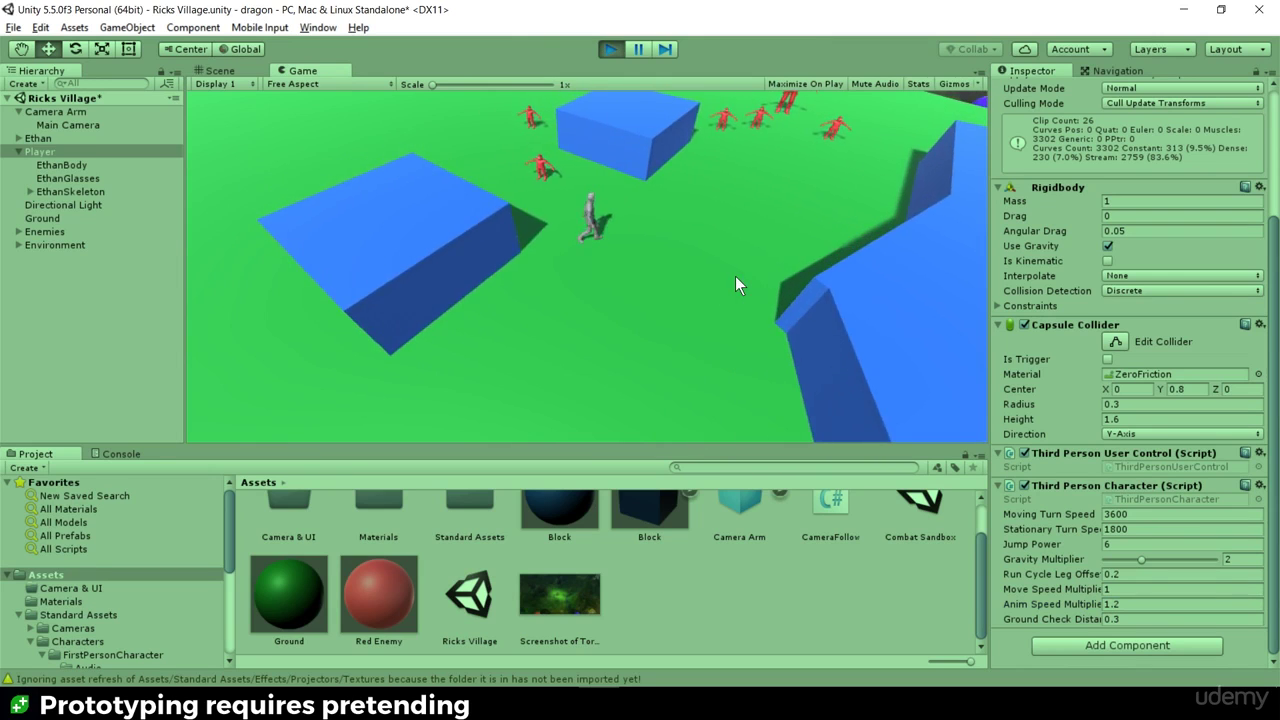
key(d)
key(w)
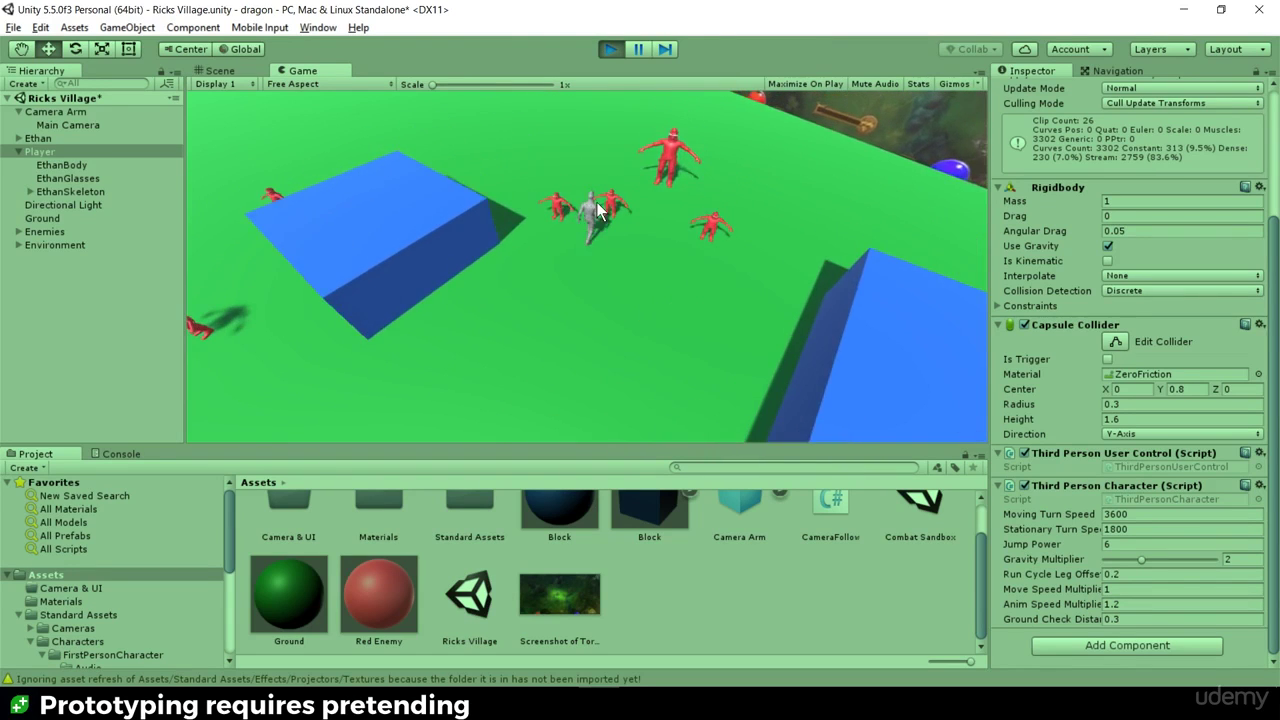
key(s)
key(a)
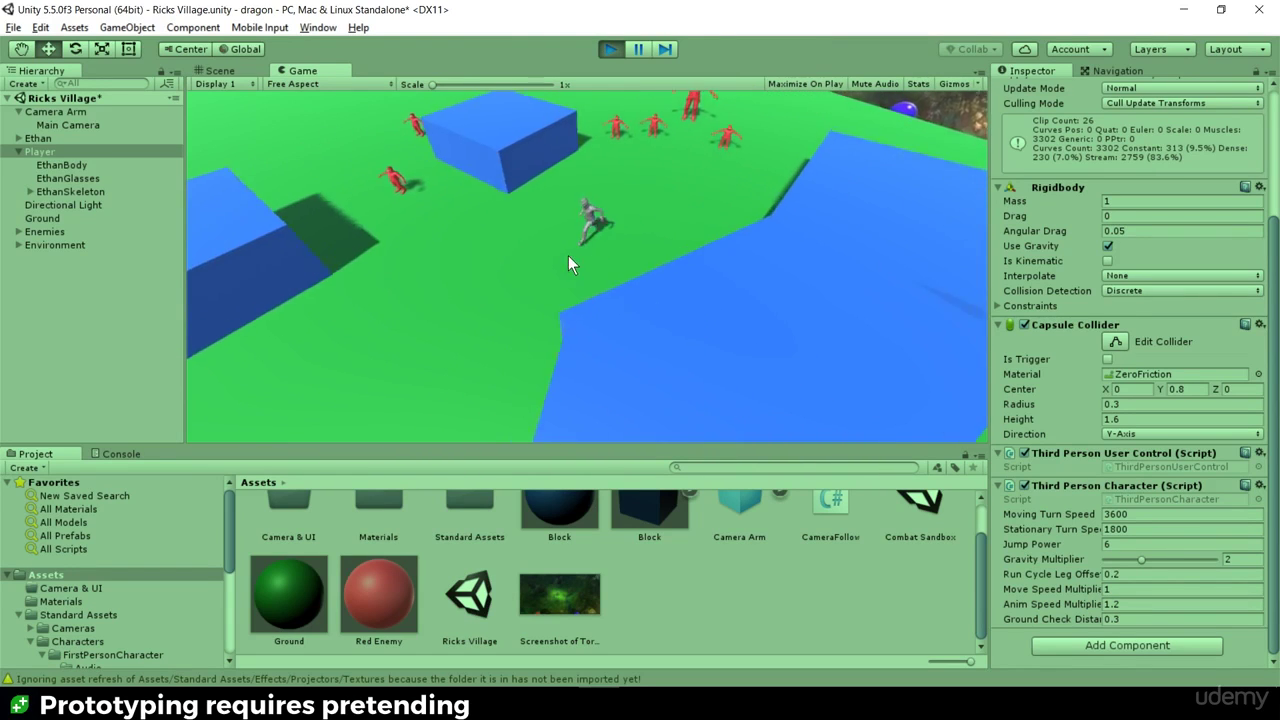
key(d)
key(a)
key(w)
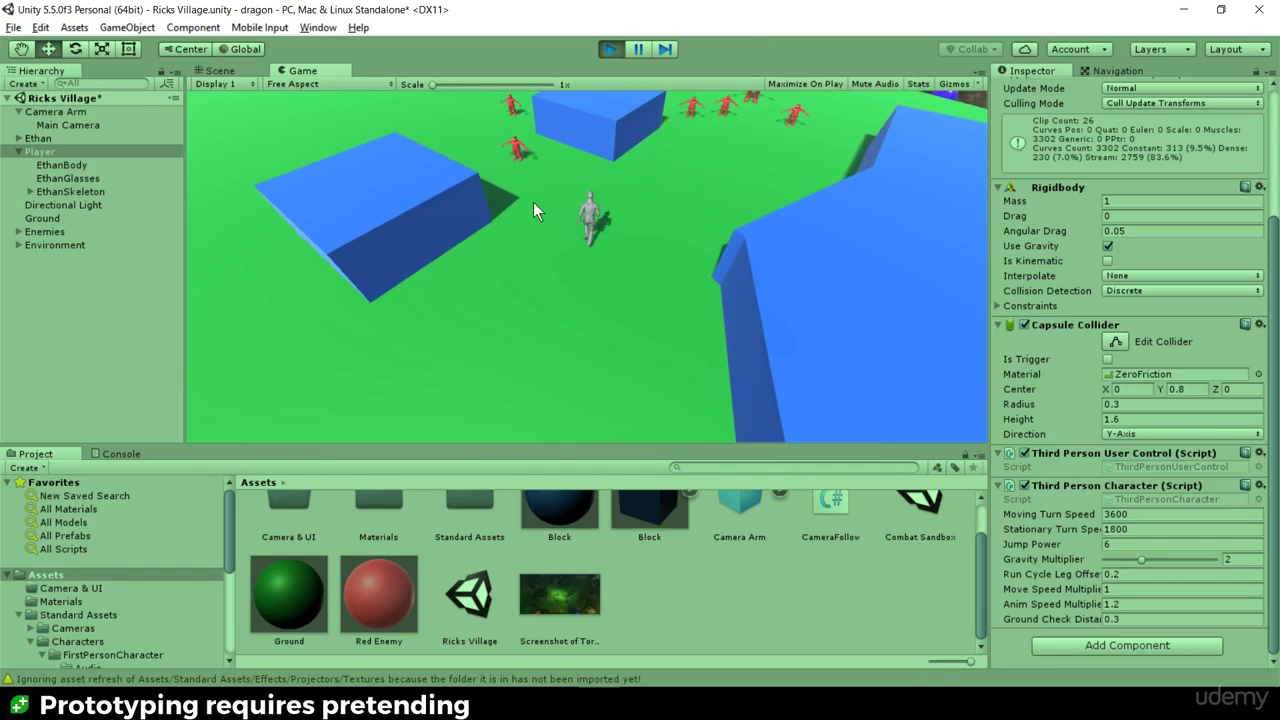
key(a)
key(d)
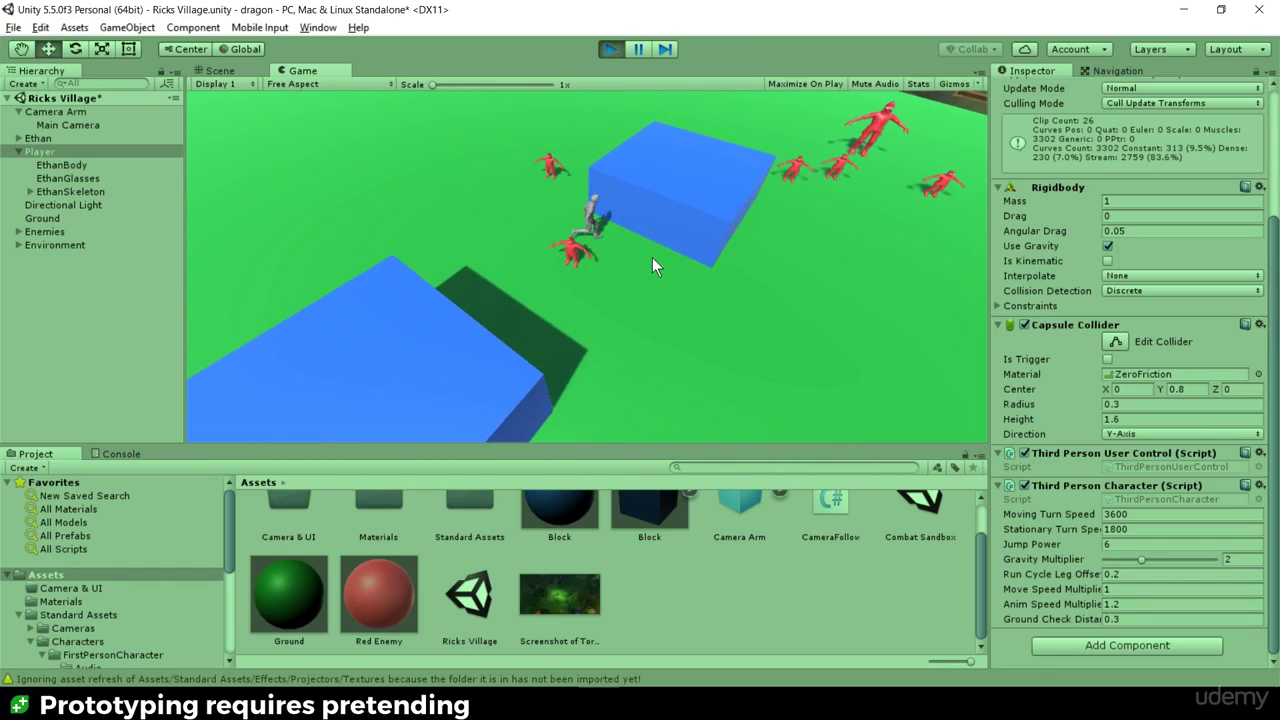
key(s)
key(d)
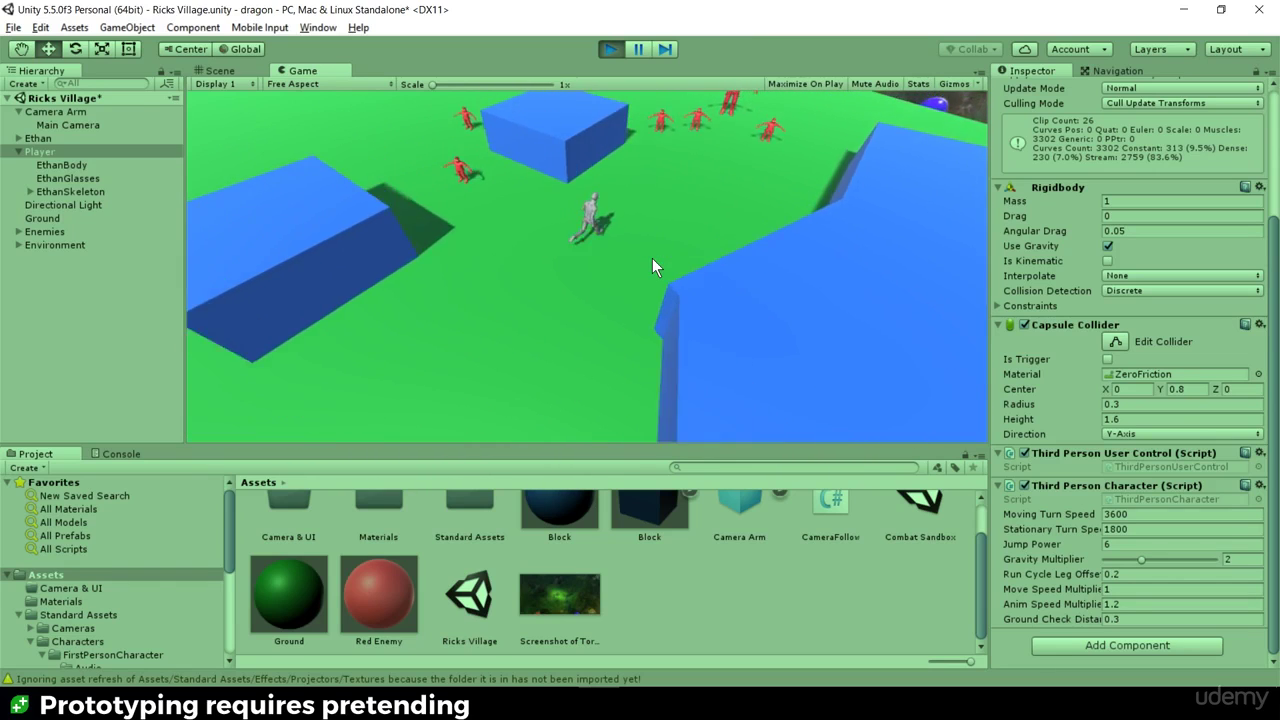
Run the player up to the large red enemy, then back past the blocks to the separate smaller enemies.
key(w)
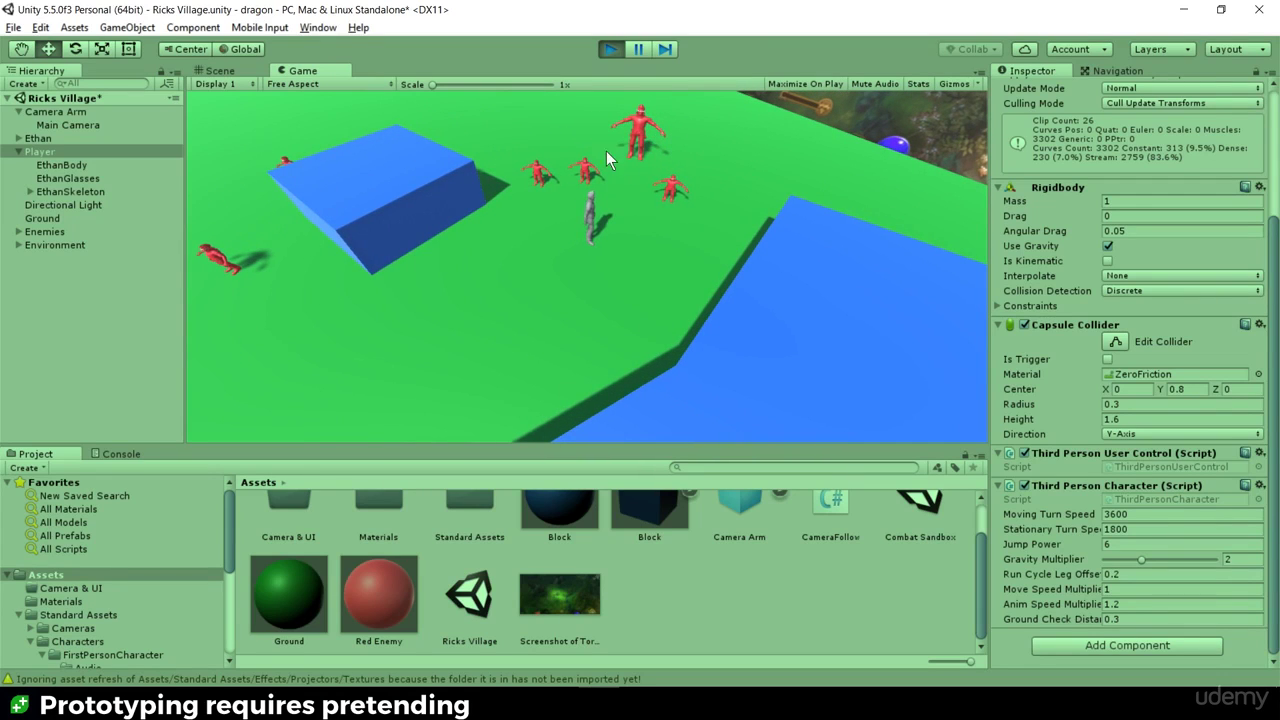
key(w)
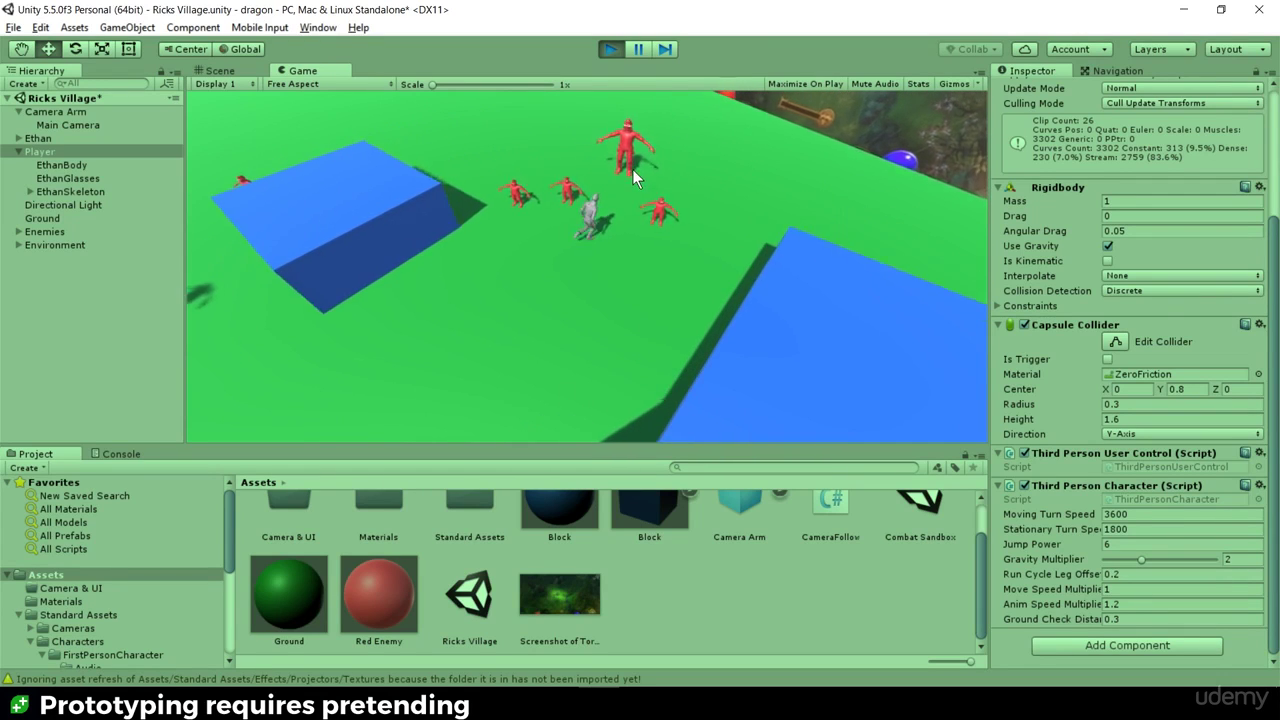
key(w)
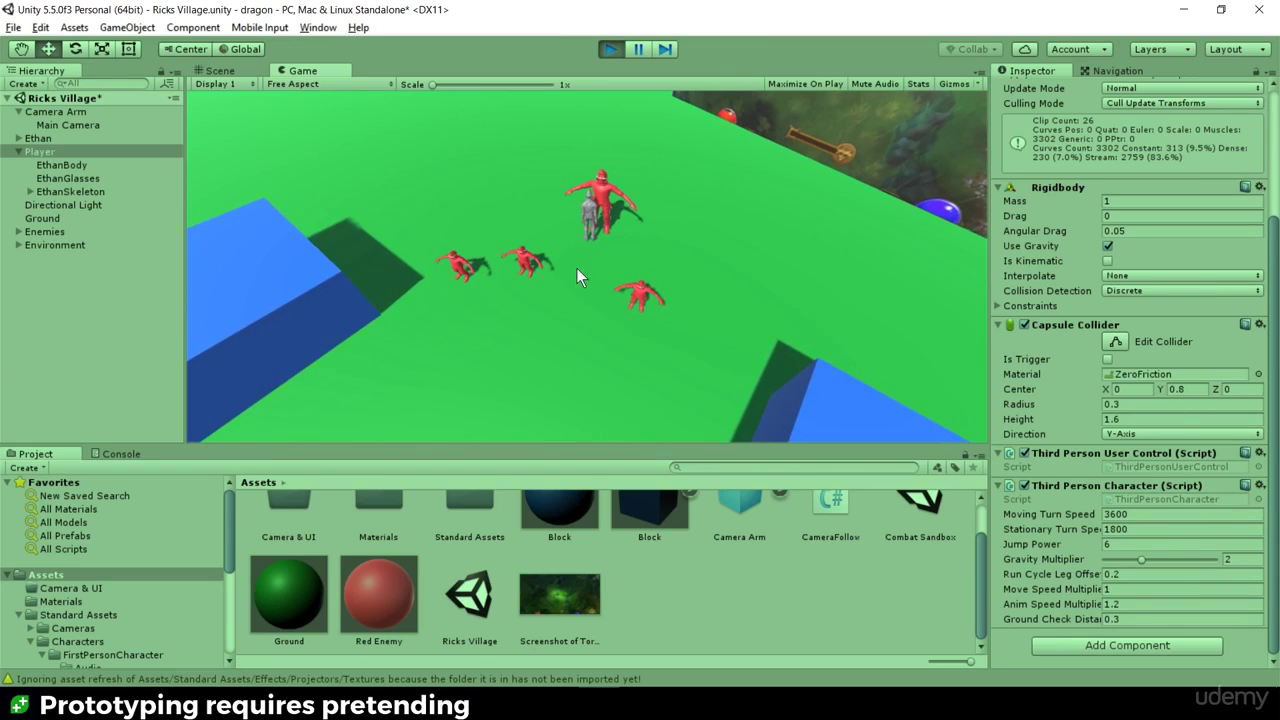
key(s)
key(a)
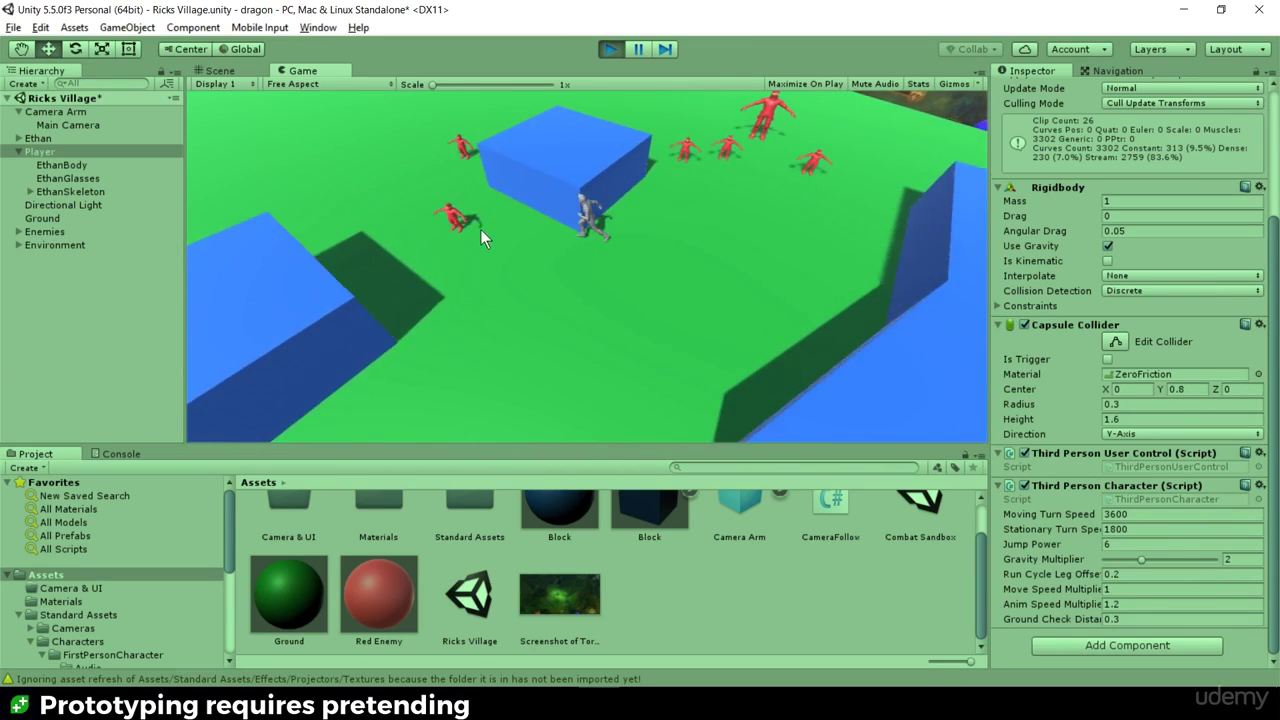
key(a)
key(a)
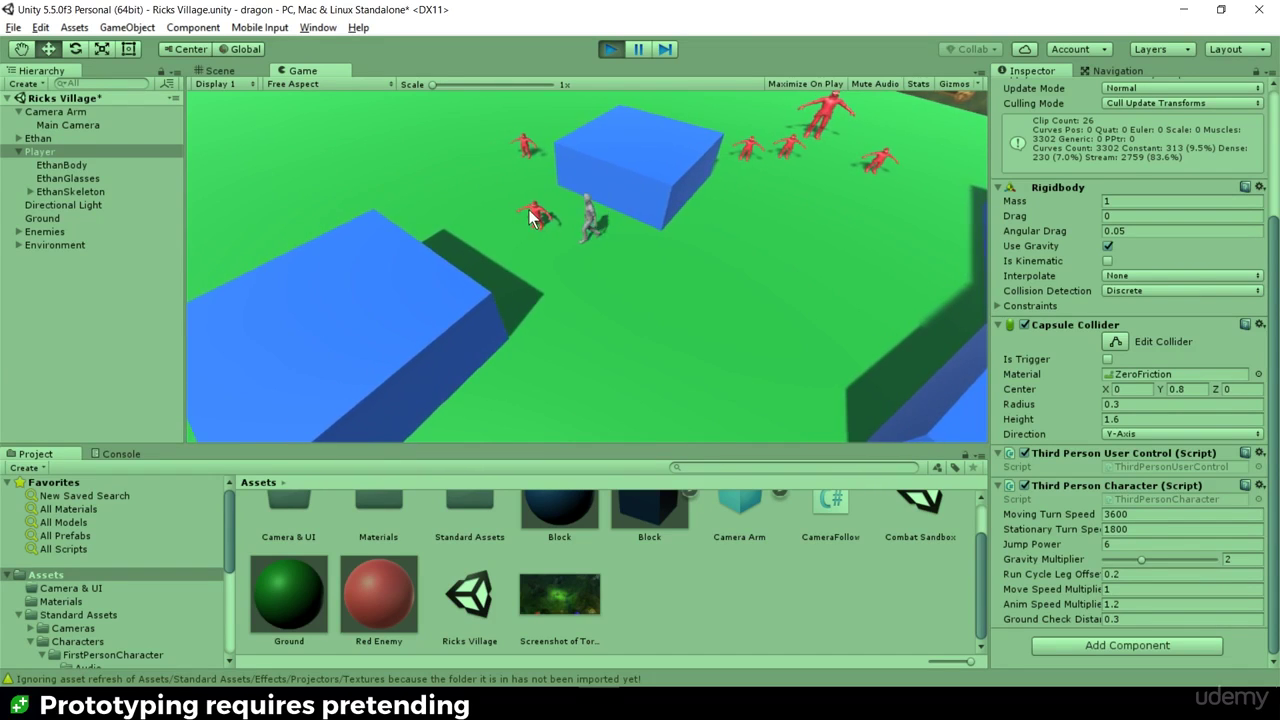
key(d)
key(w)
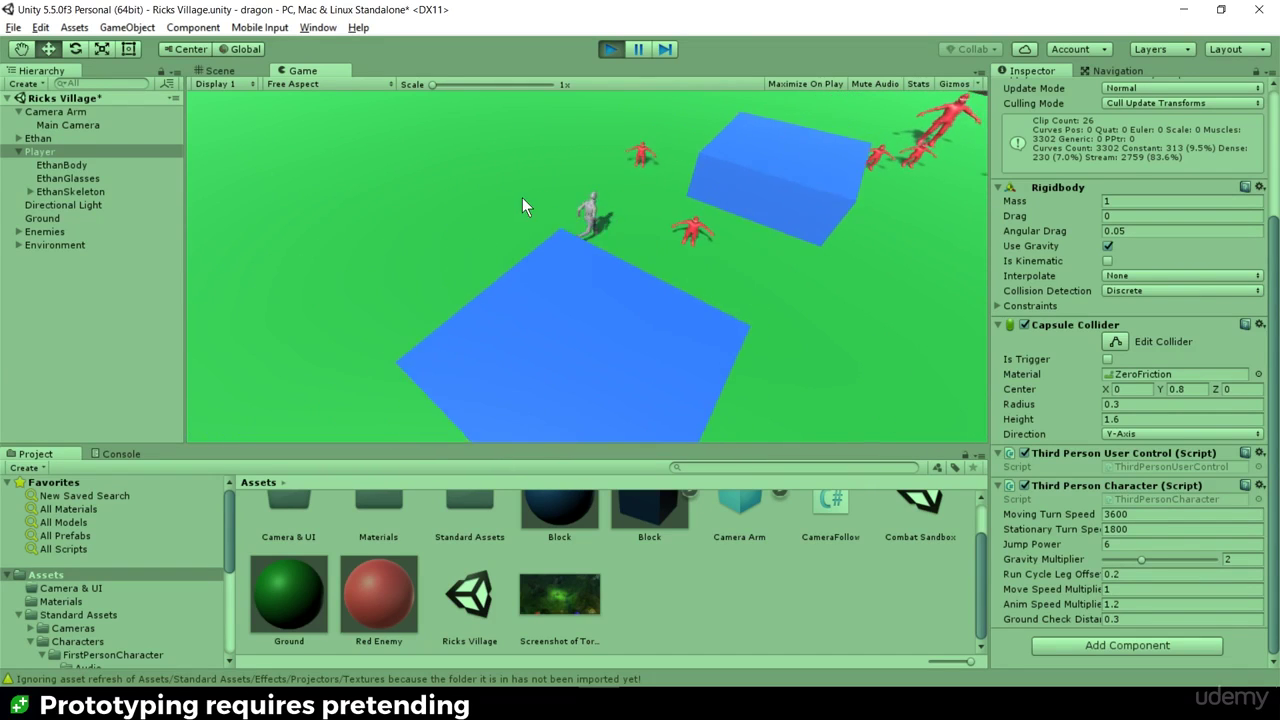
key(s)
key(d)
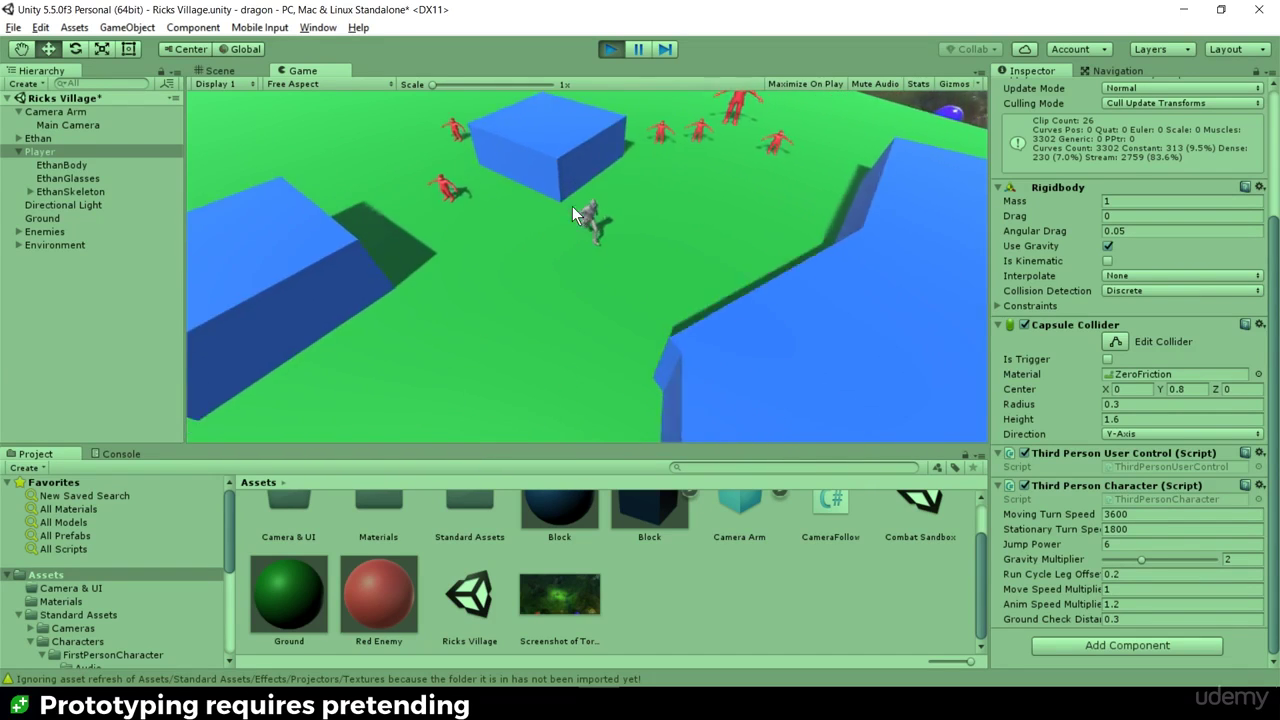
key(a)
key(w)
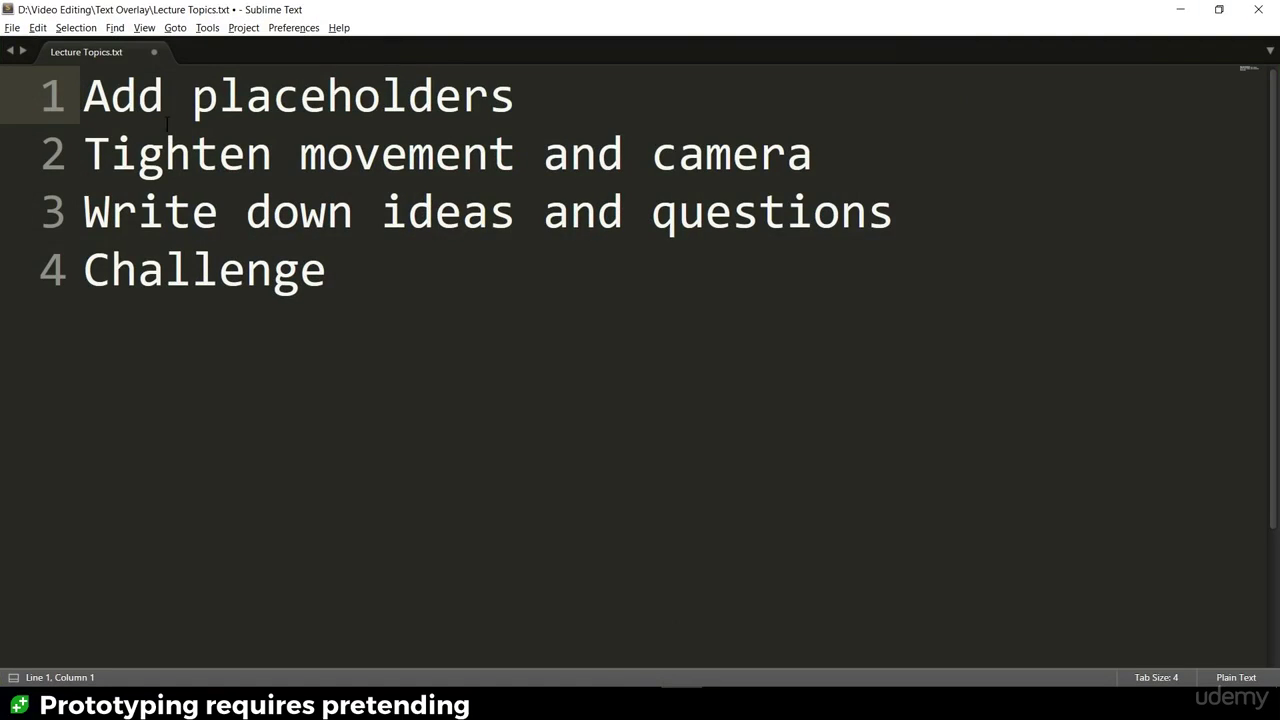
In Sublime Text, delete the "Add placeholders" and "Tighten movement and camera" lines from Lecture Topics.txt.
key(shift+End)
key(Delete)
key(Delete)
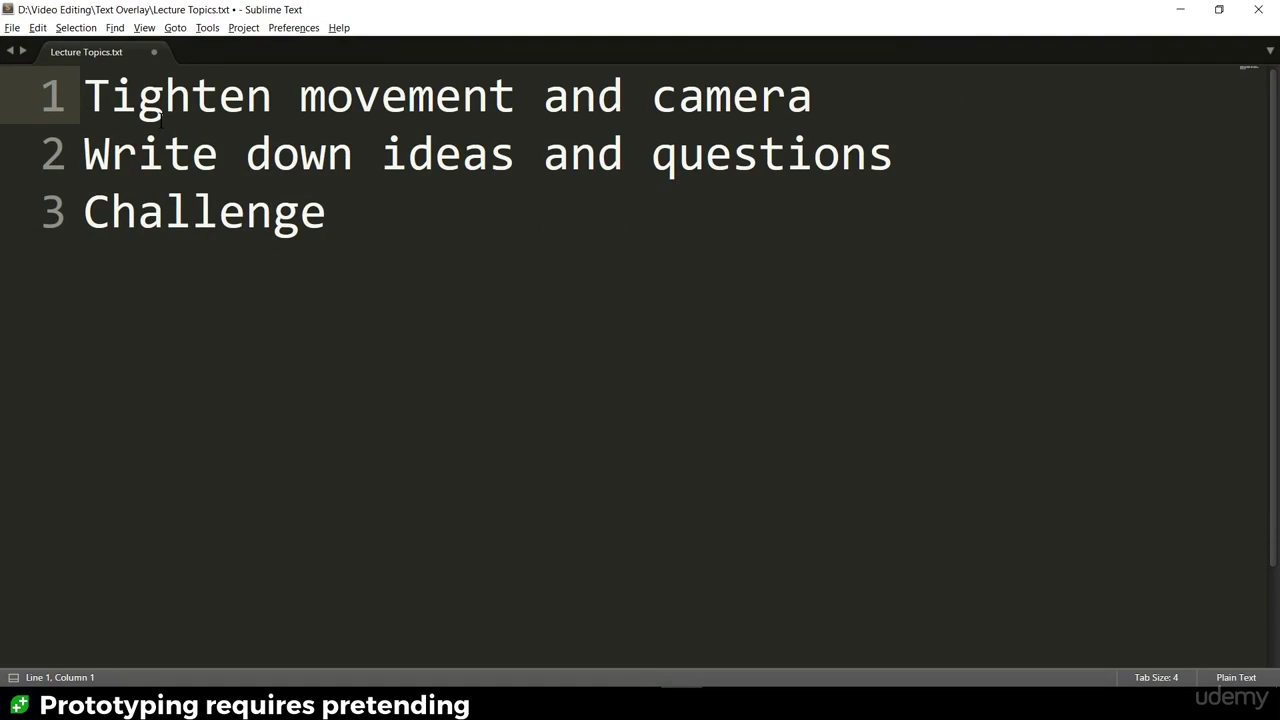
drag(826, 101, 2, 95)
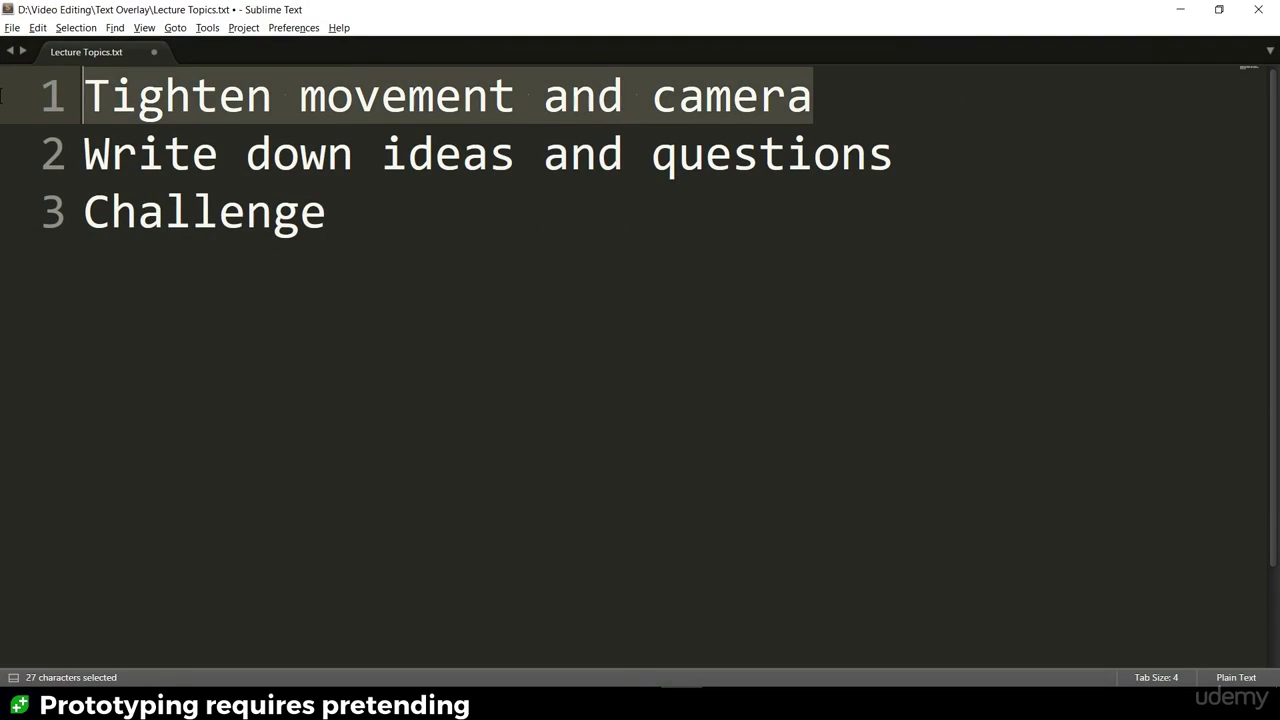
key(Delete)
key(Delete)
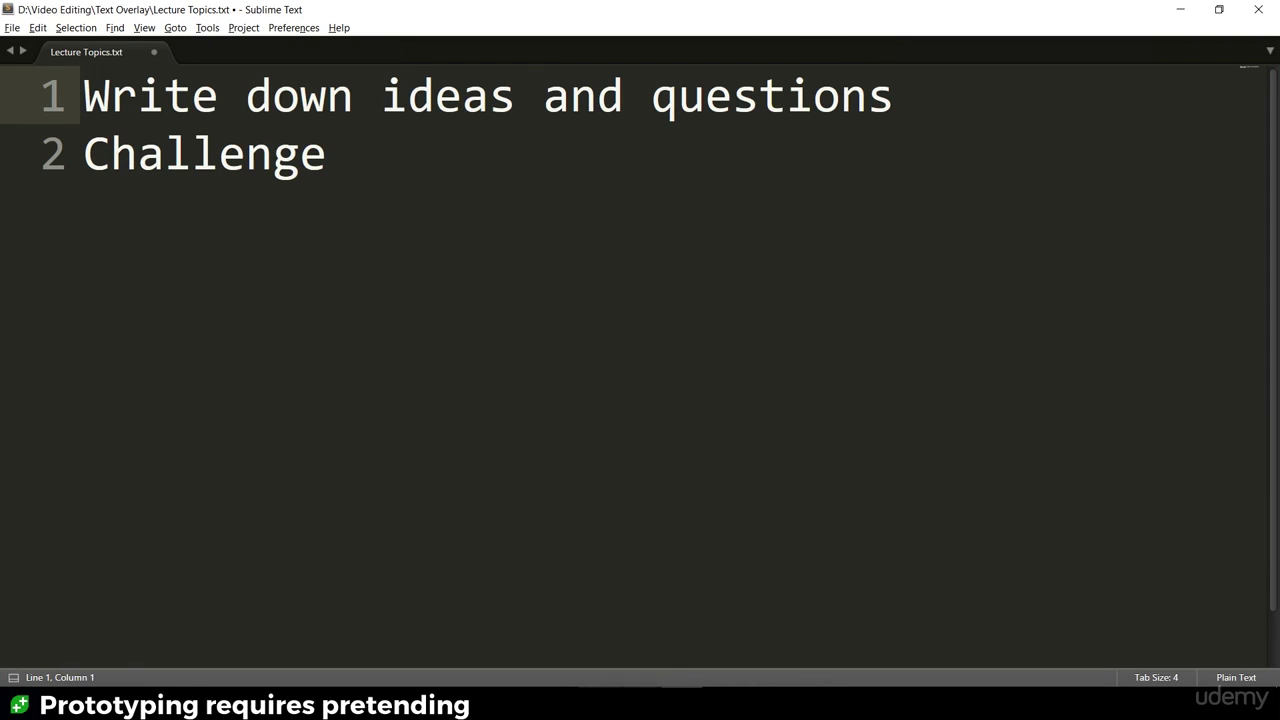
Switch back to Unity and run the player behind the large joined blocks and up to the enemy group.
click(722, 703)
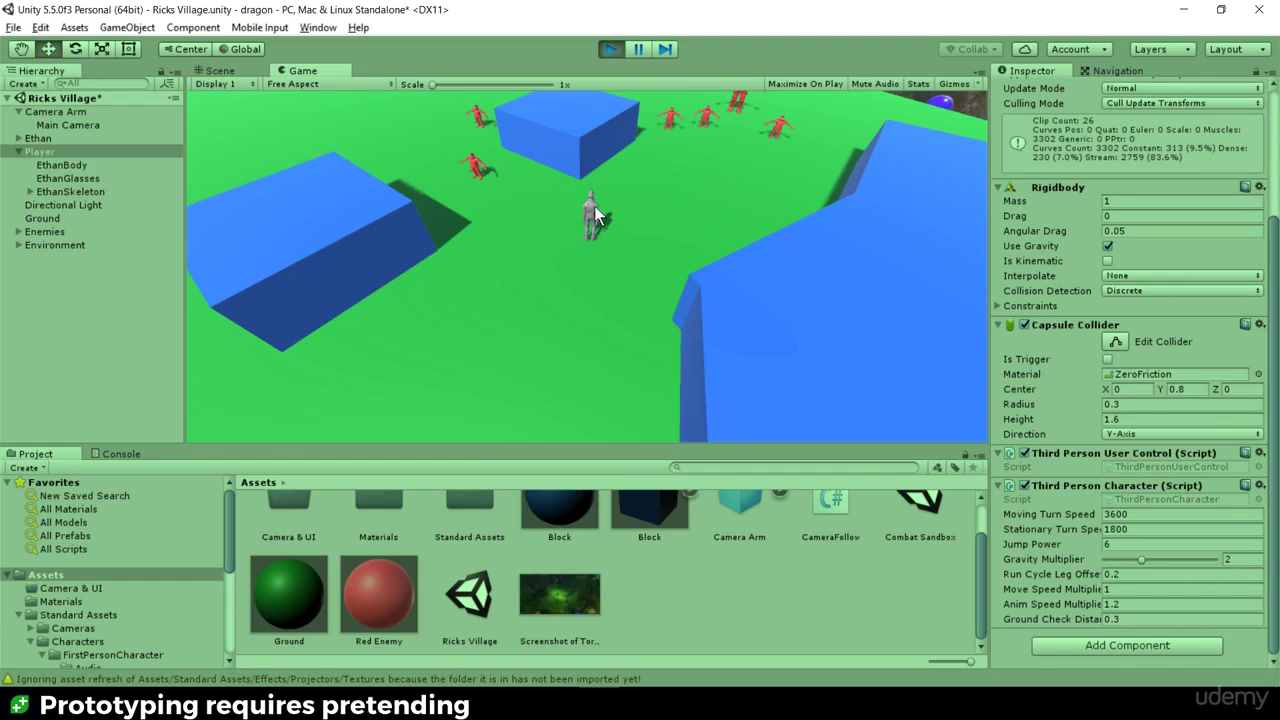
key(s)
key(d)
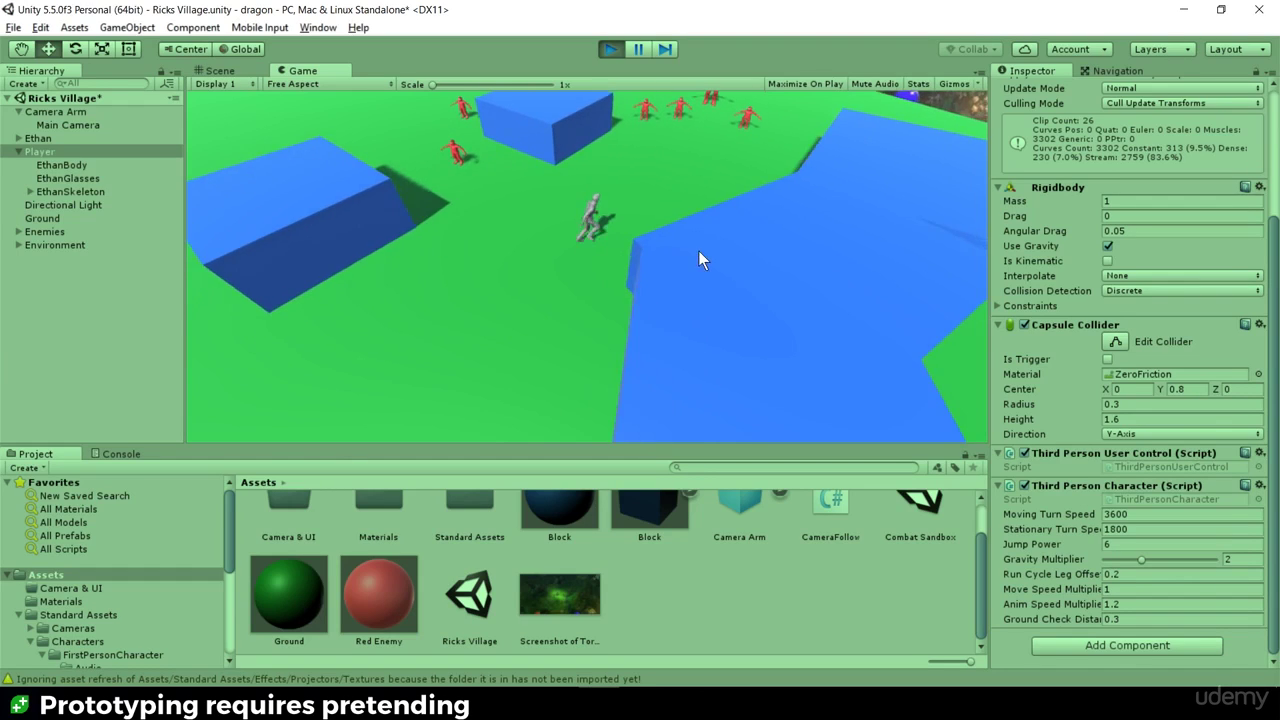
key(w)
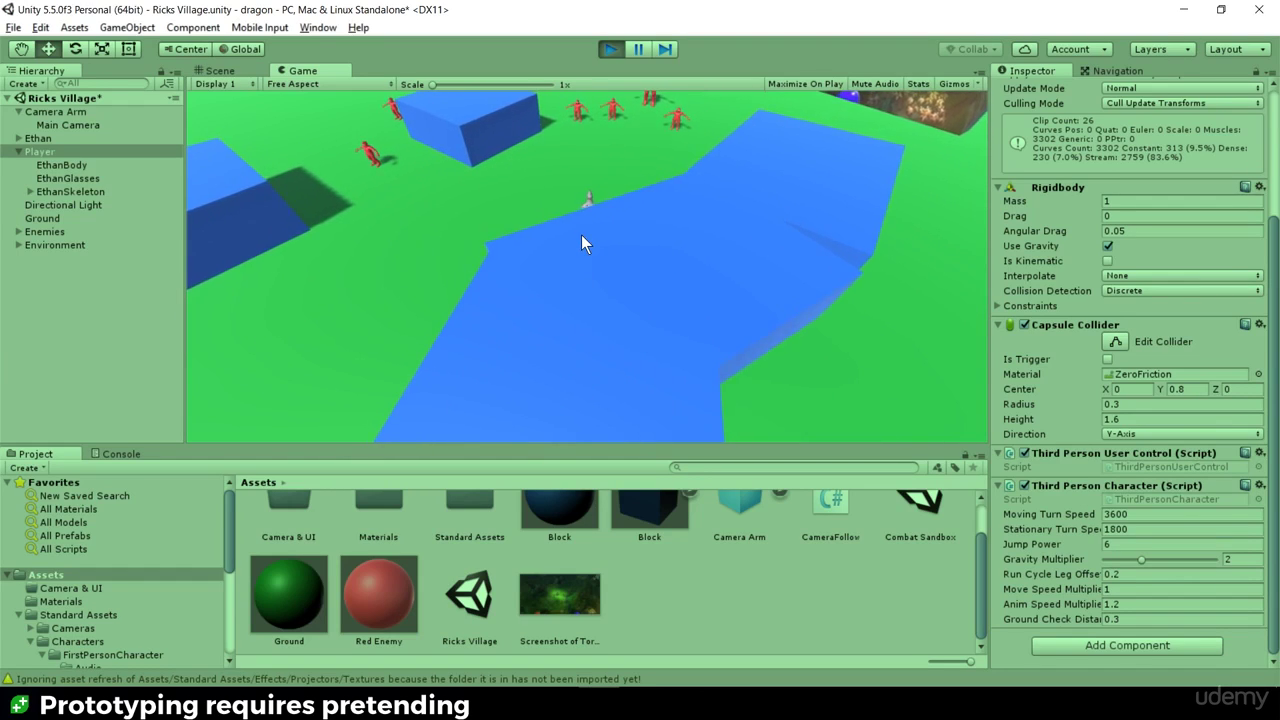
key(w)
key(d)
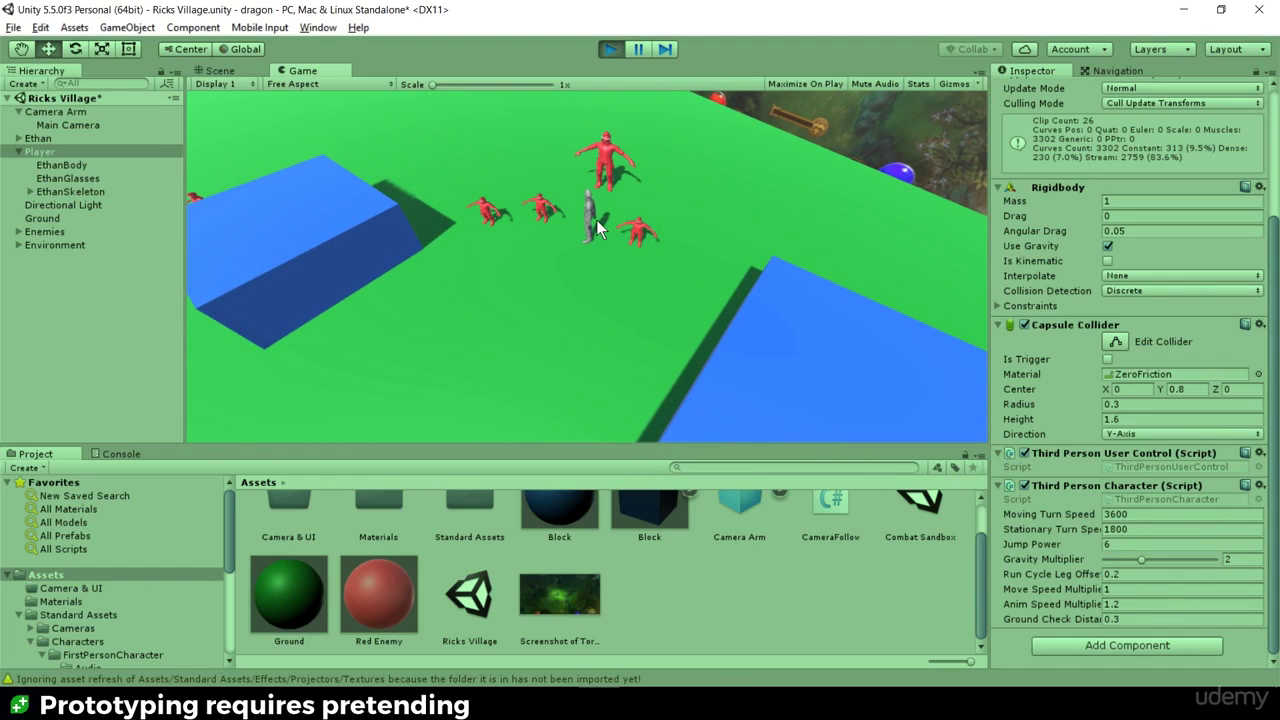
Run the player from the large enemy's group past the single block to the nearest separate small enemy.
key(s)
key(a)
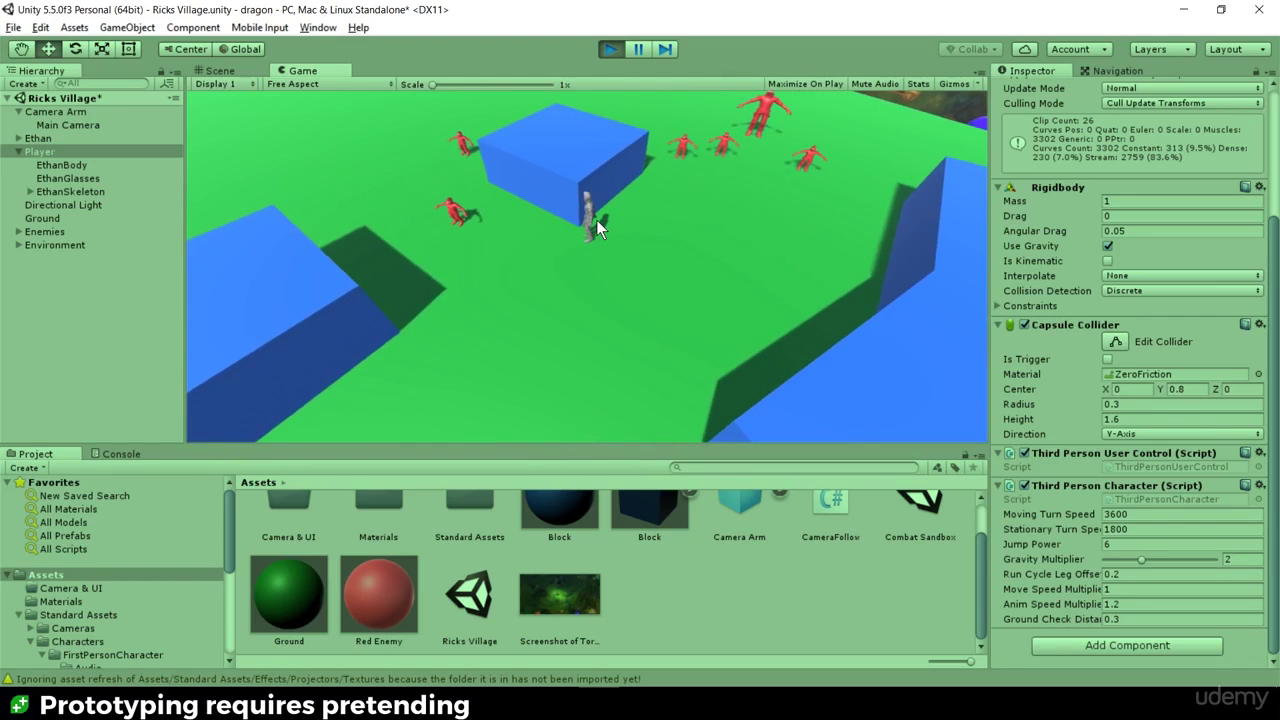
key(a)
key(s)
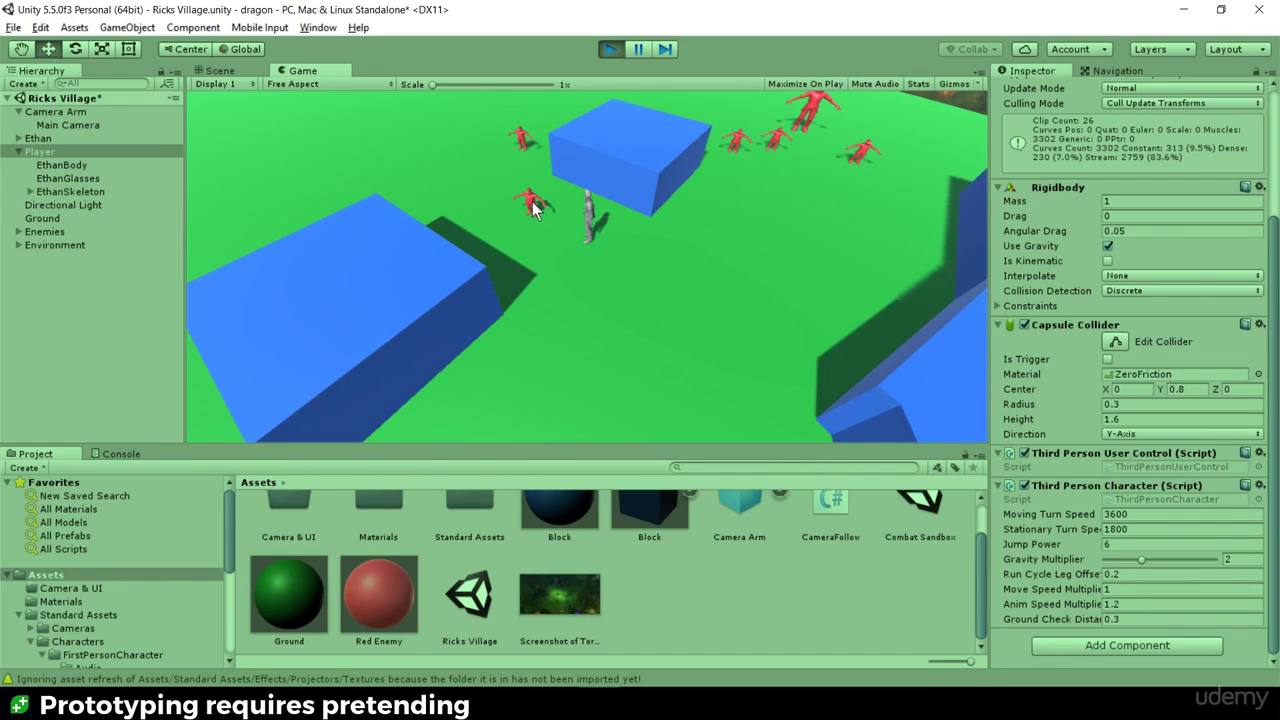
key(w)
key(a)
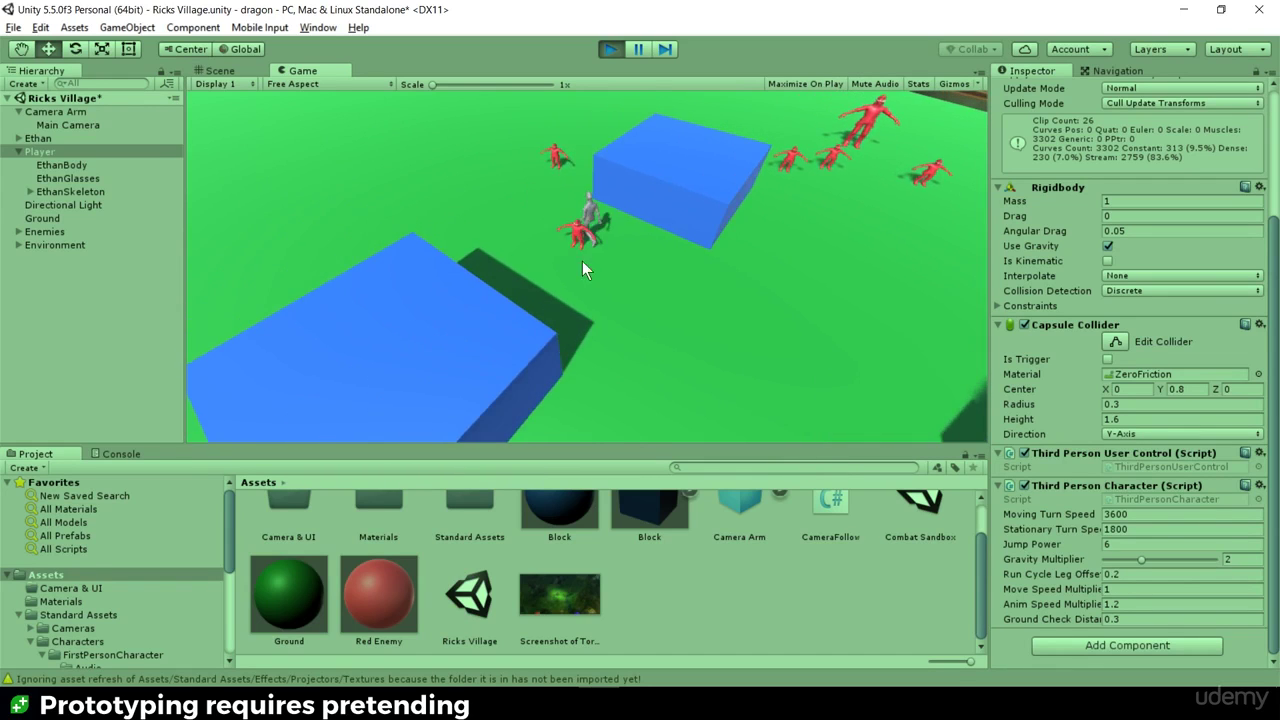
Back the player away from the small enemy and run to the open ground between the single block and the joined blocks.
key(s)
key(d)
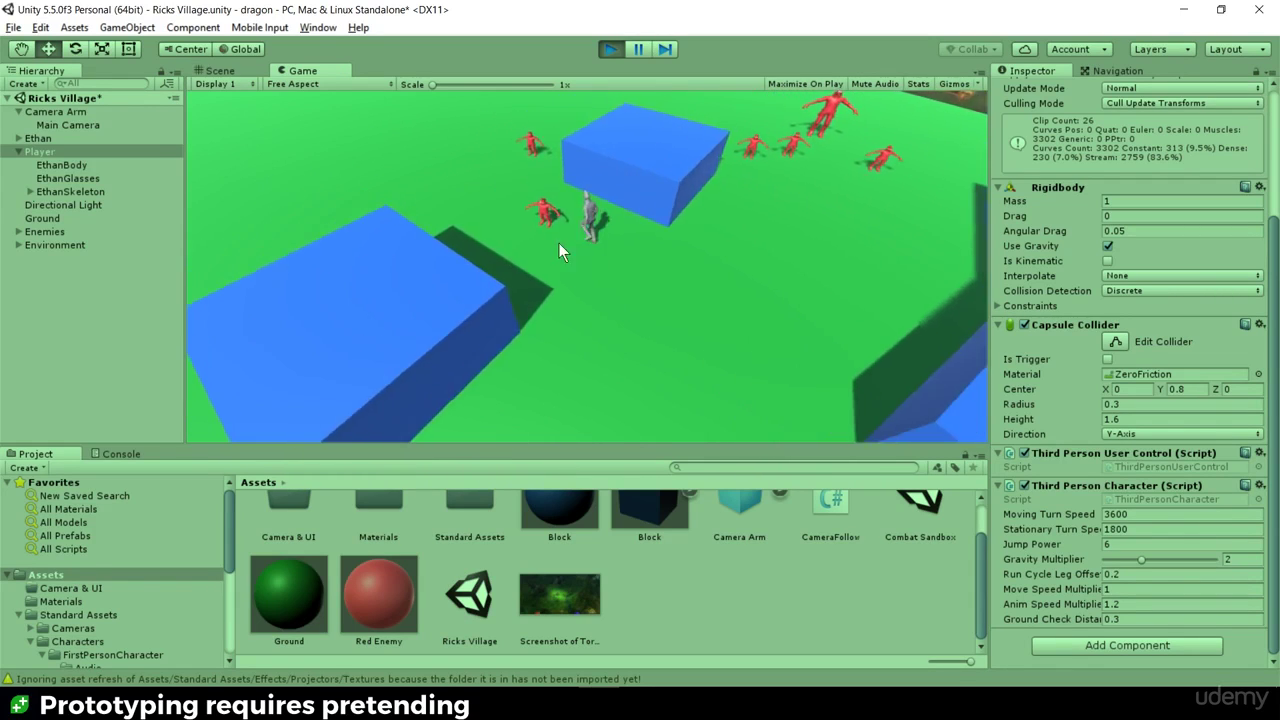
key(d)
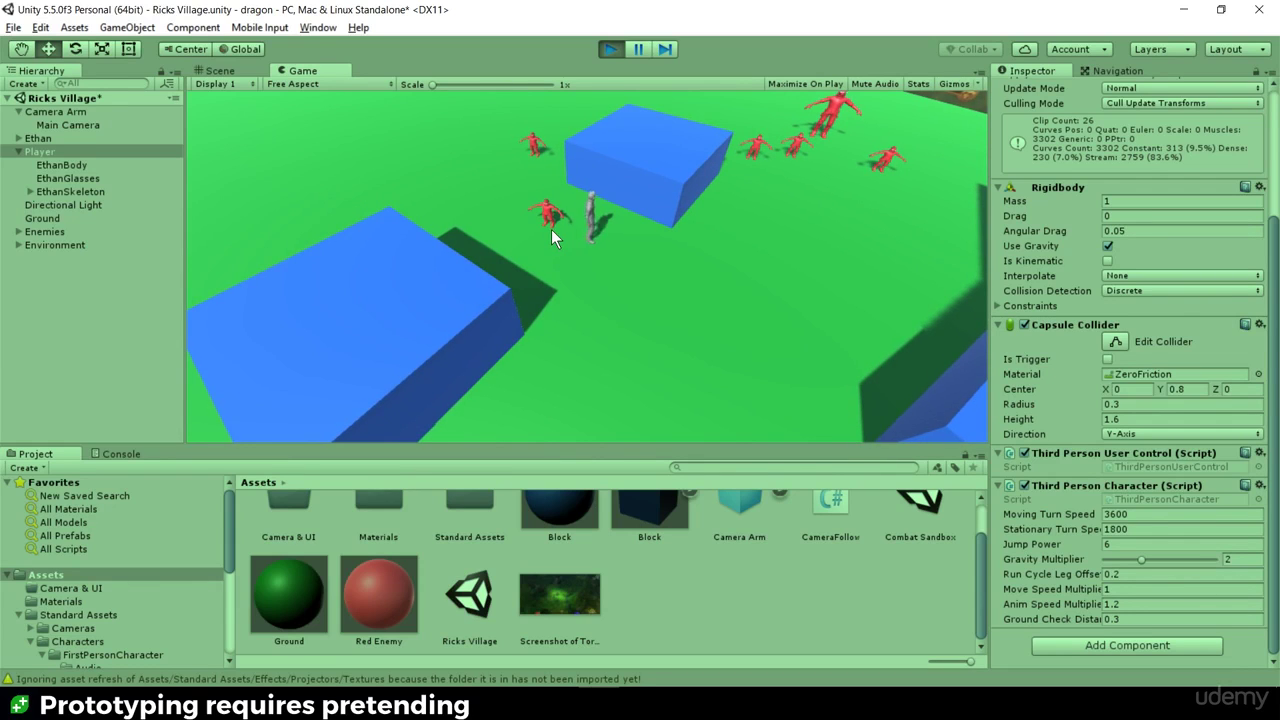
key(d)
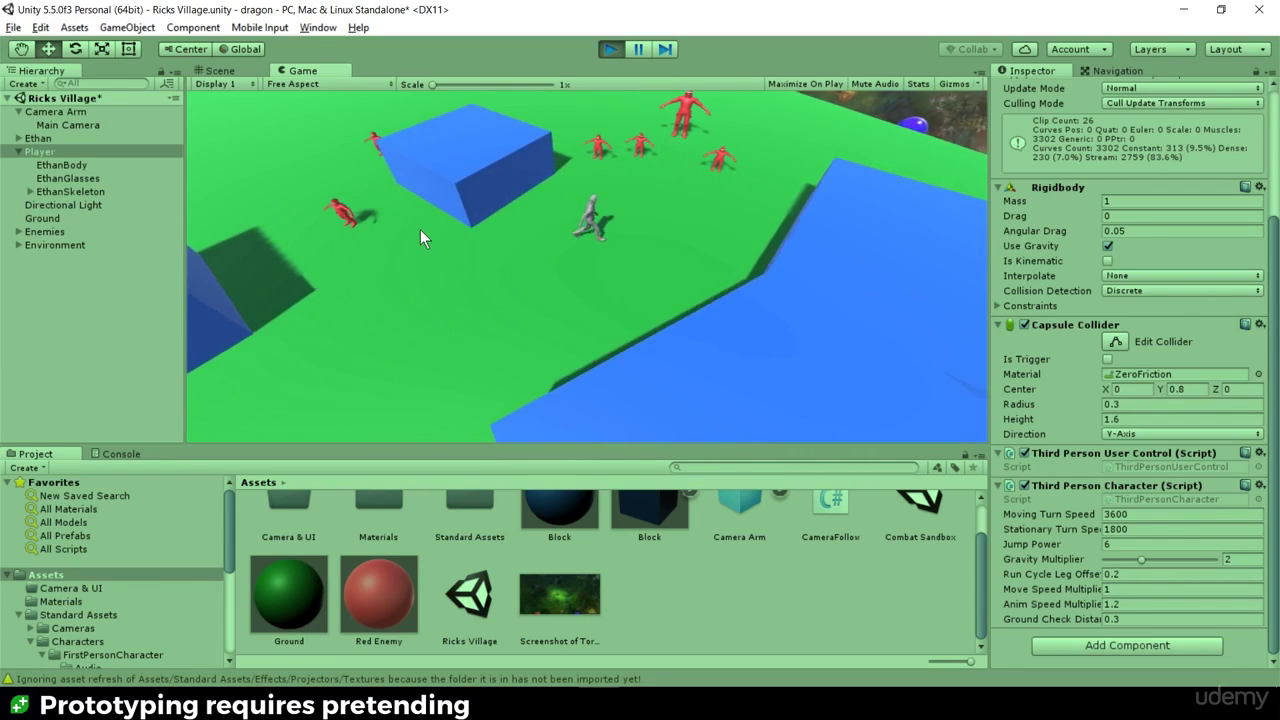
key(a)
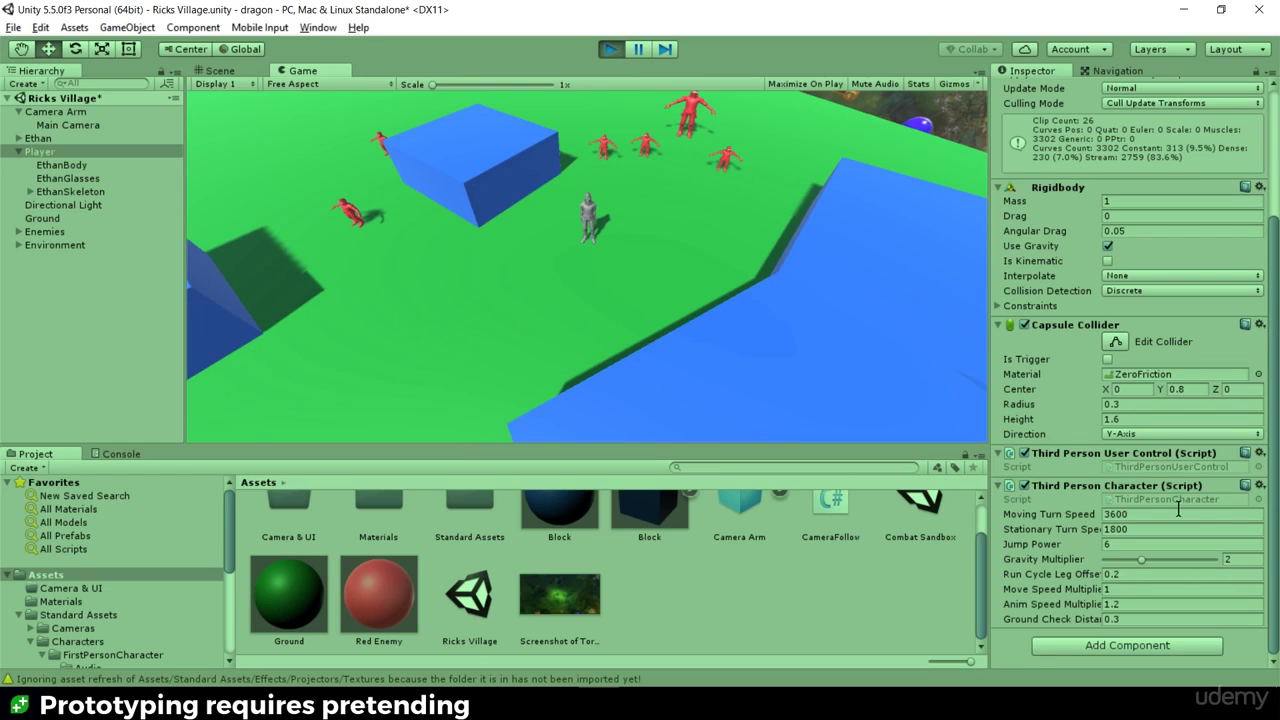
Copy the Player's Third Person Character component, stop play mode, and paste its values back so the play-tested settings are kept.
click(1260, 486)
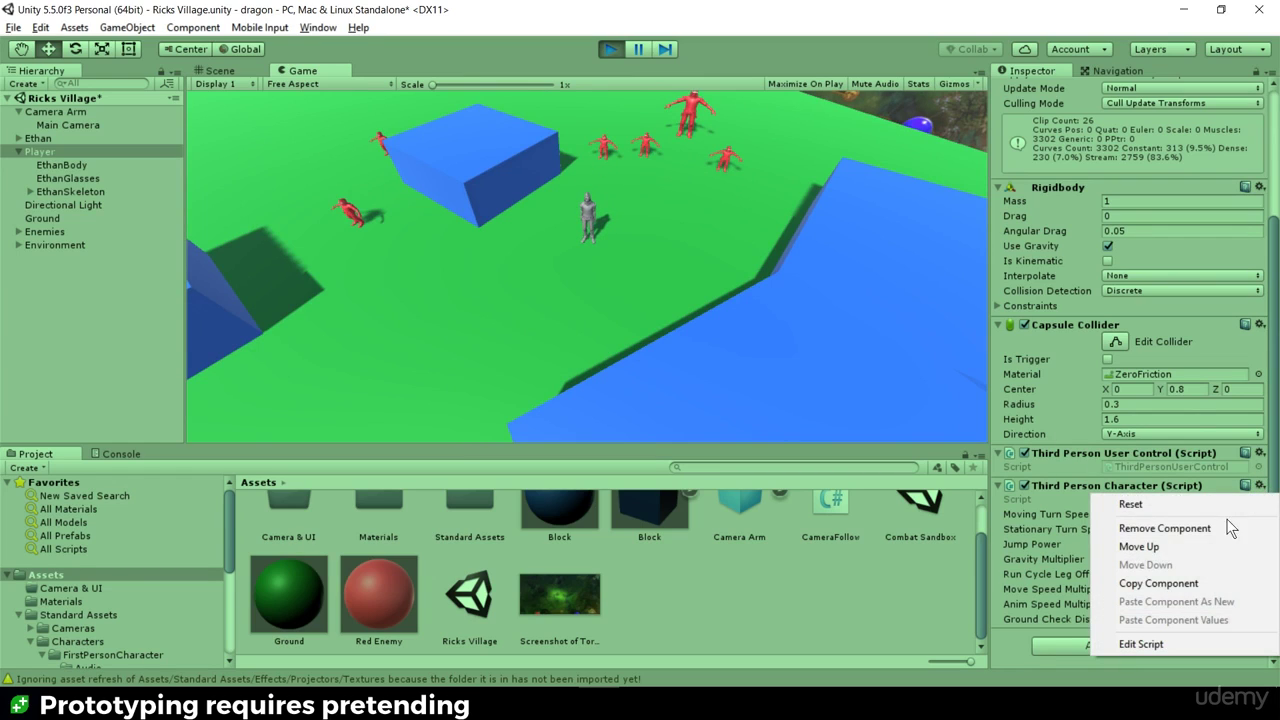
click(1158, 583)
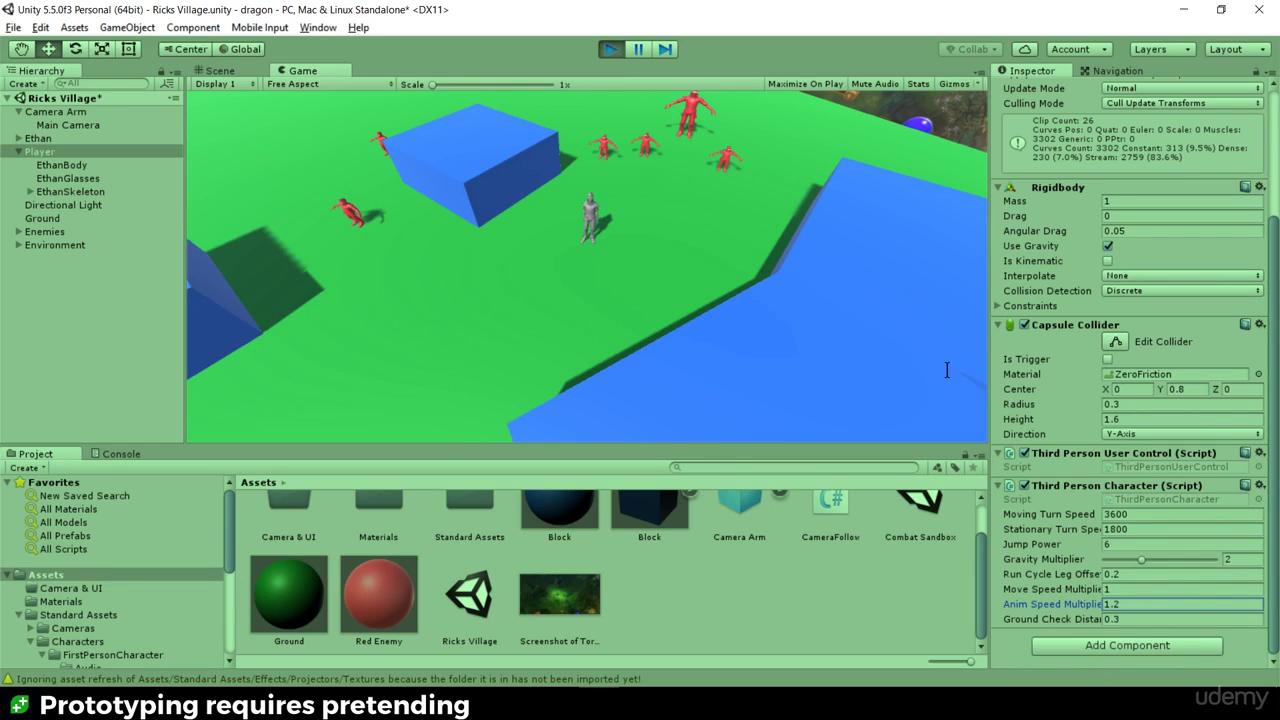
click(610, 49)
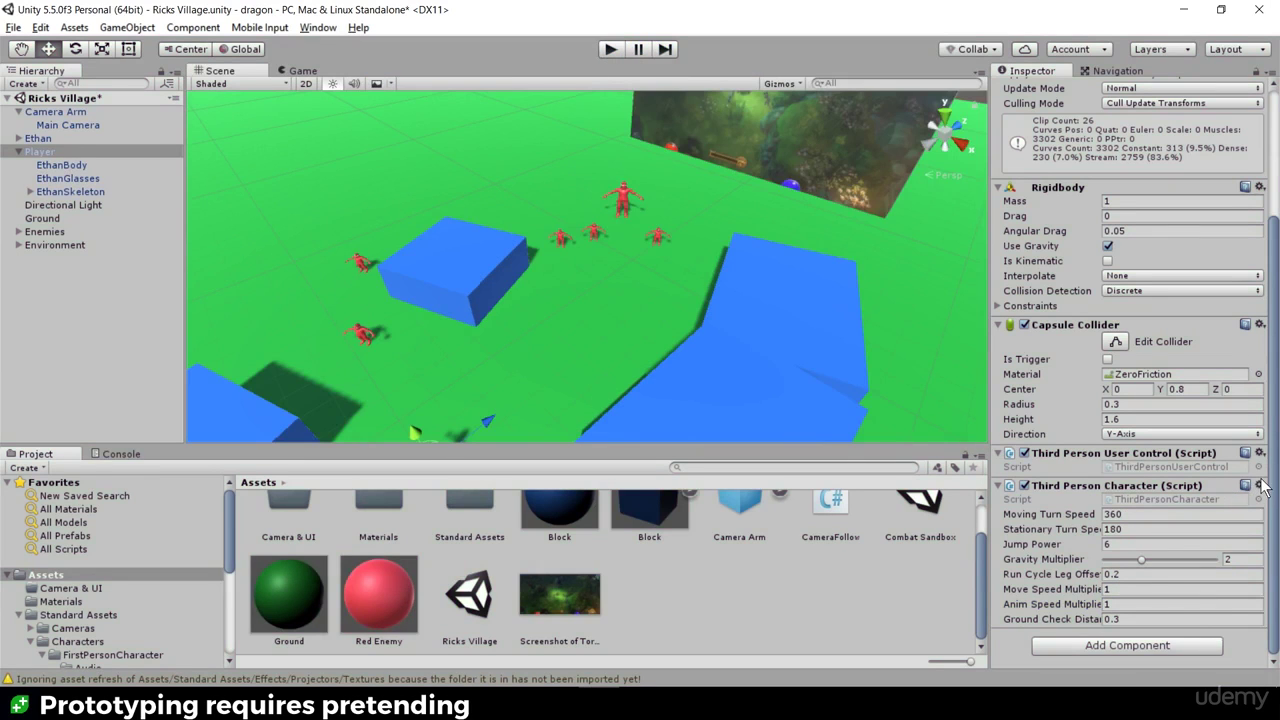
click(1259, 486)
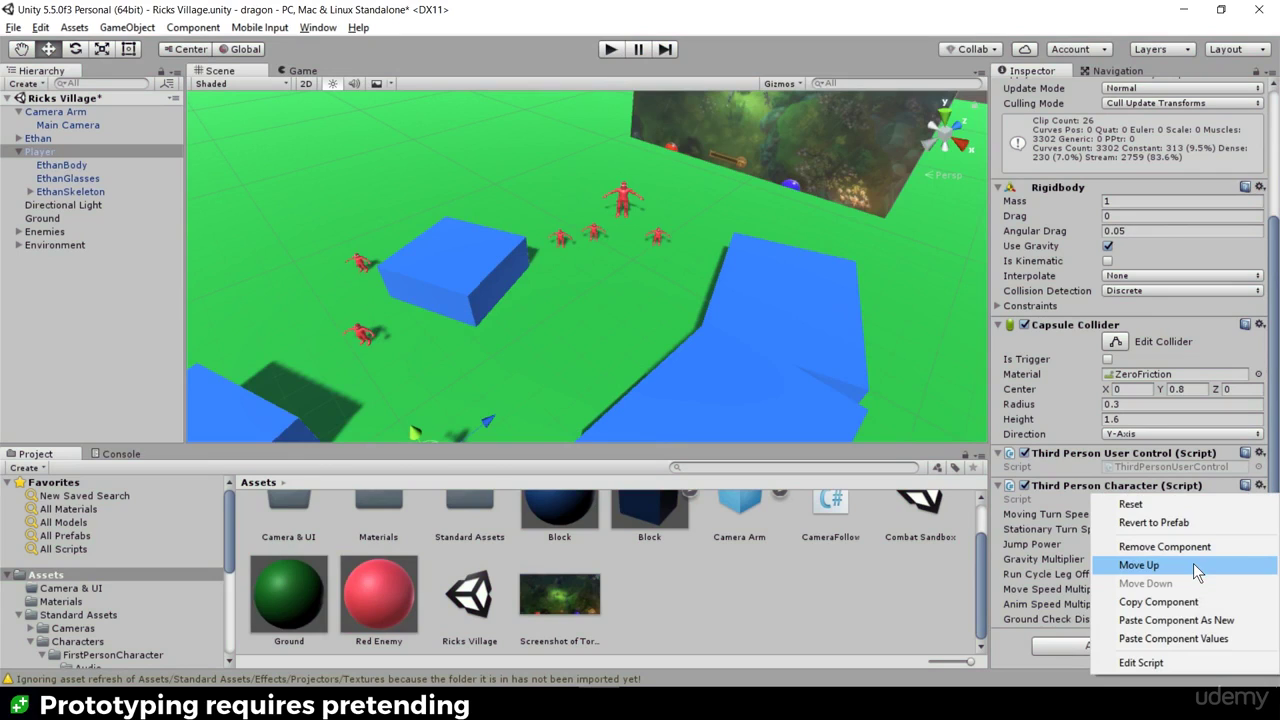
click(1196, 637)
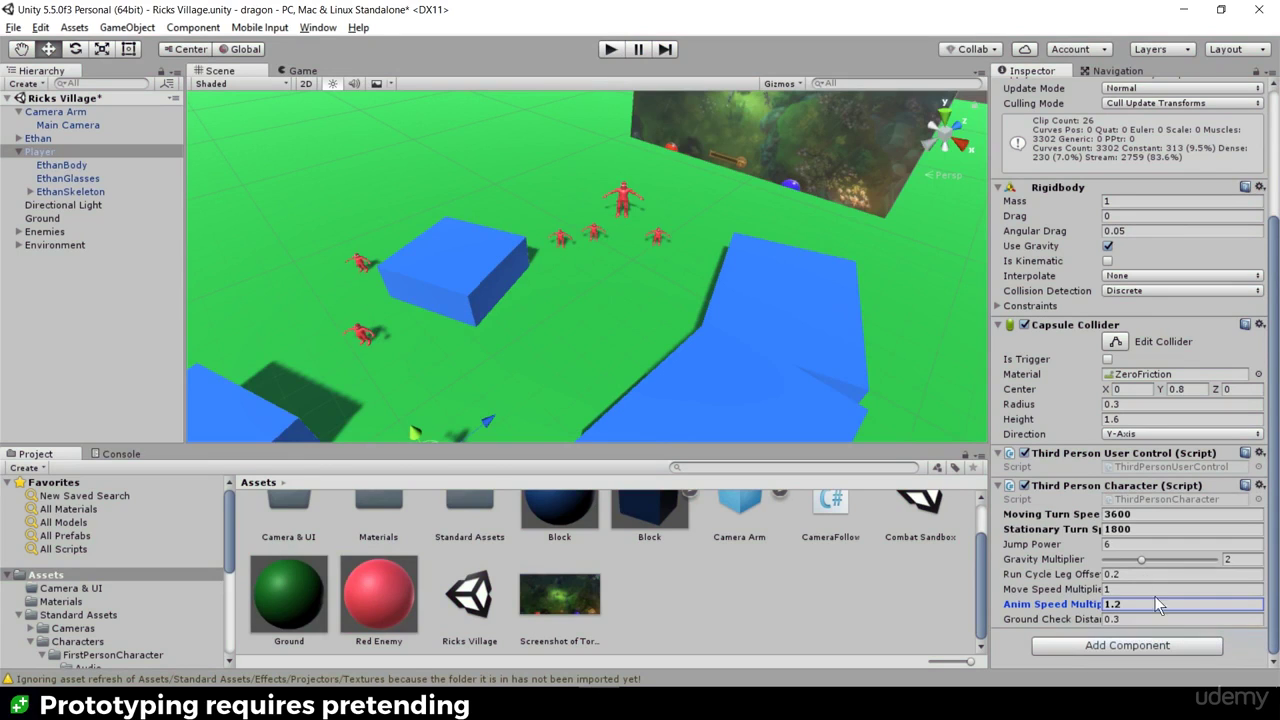
click(533, 346)
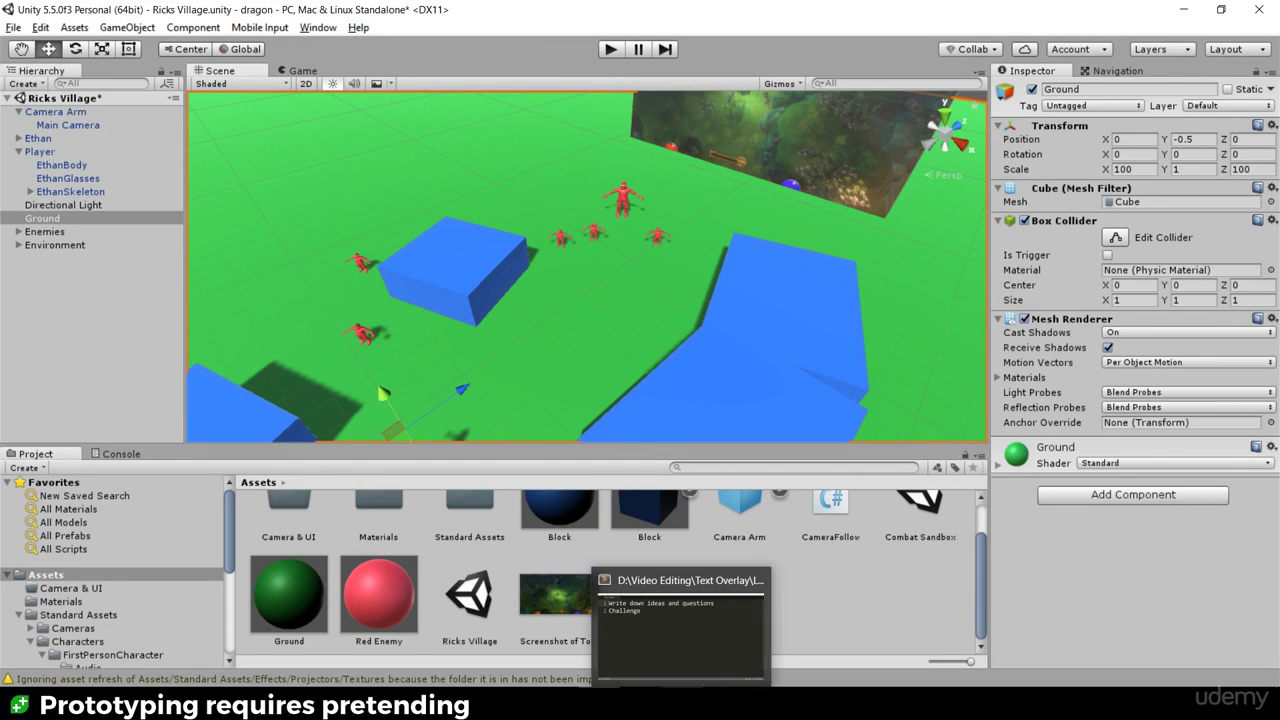
click(682, 719)
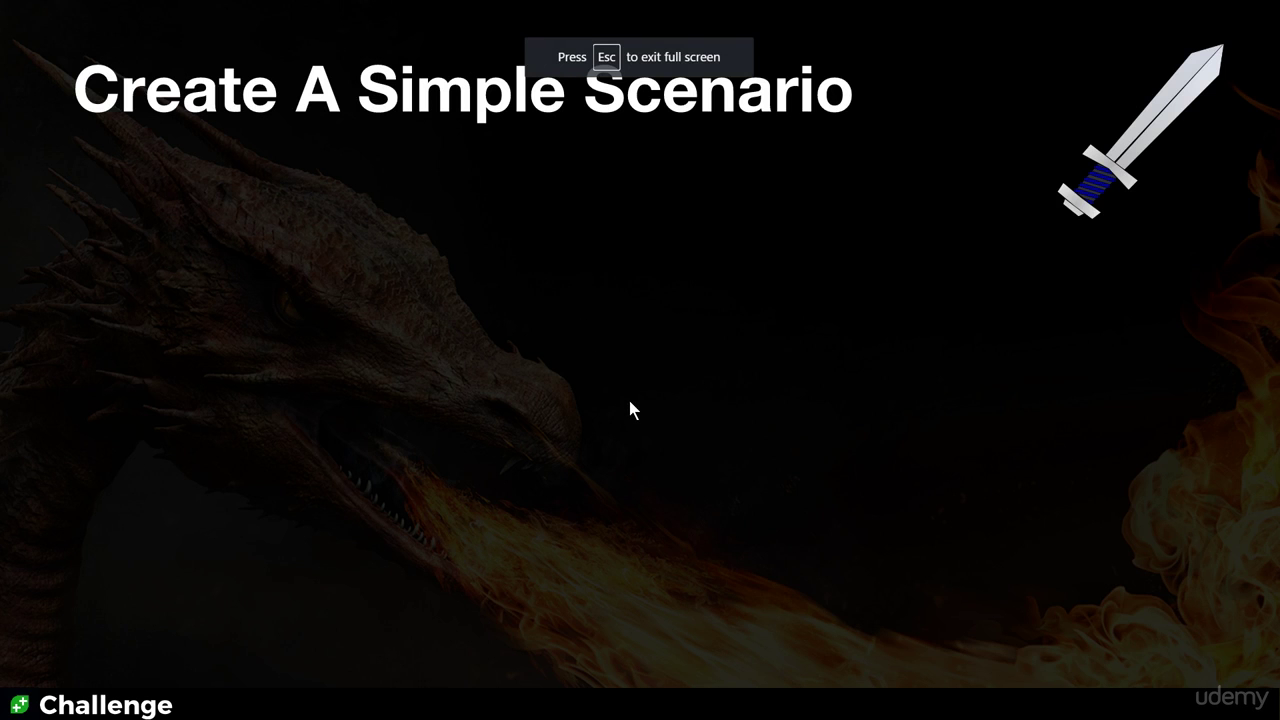
key(Right)
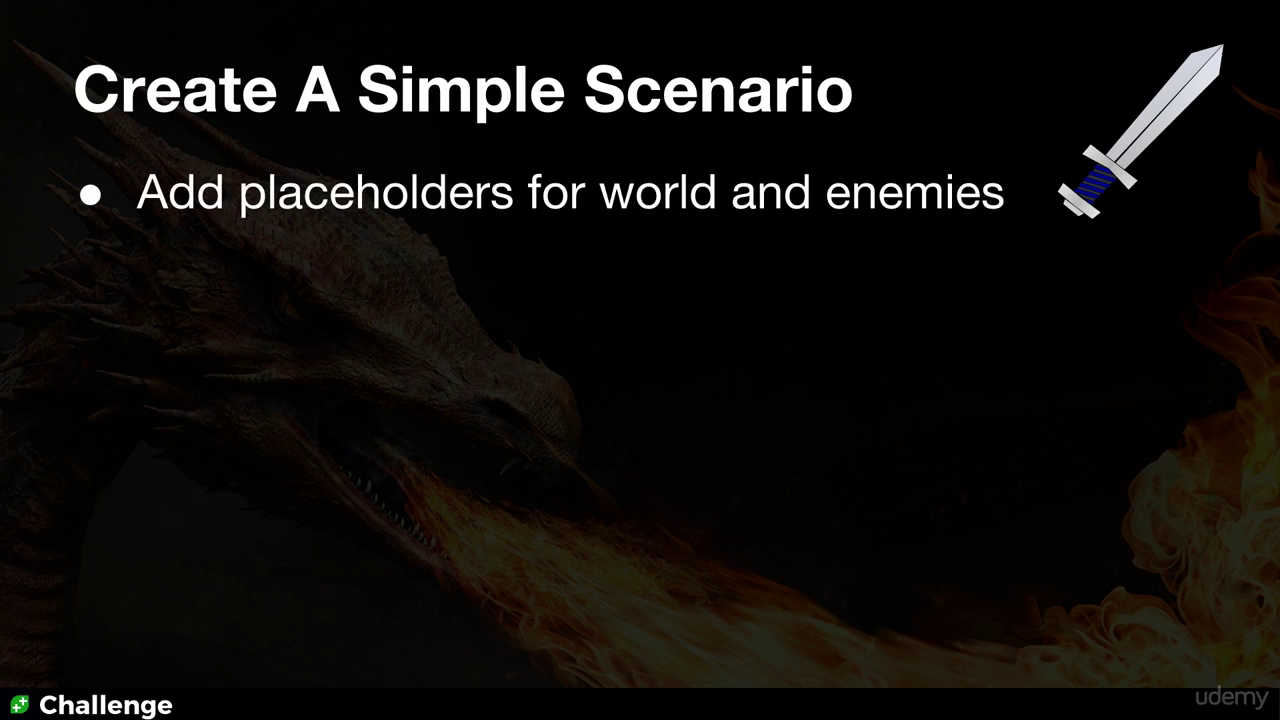
key(Right)
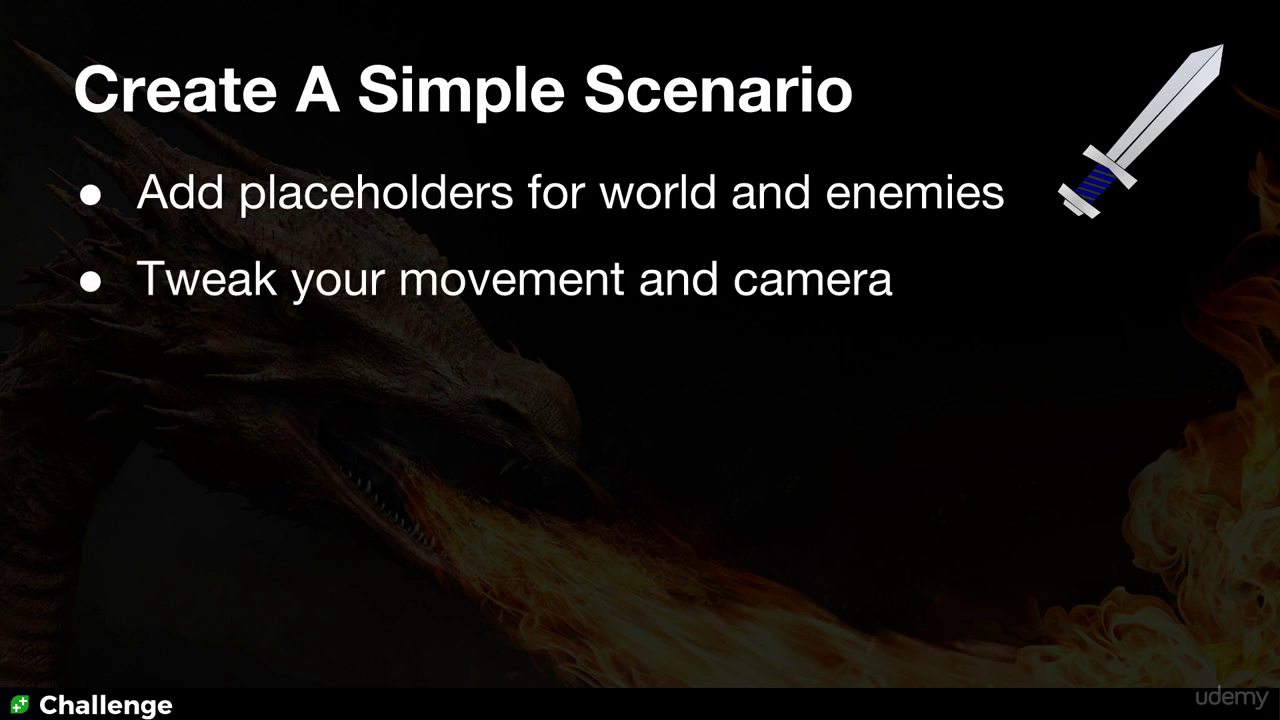